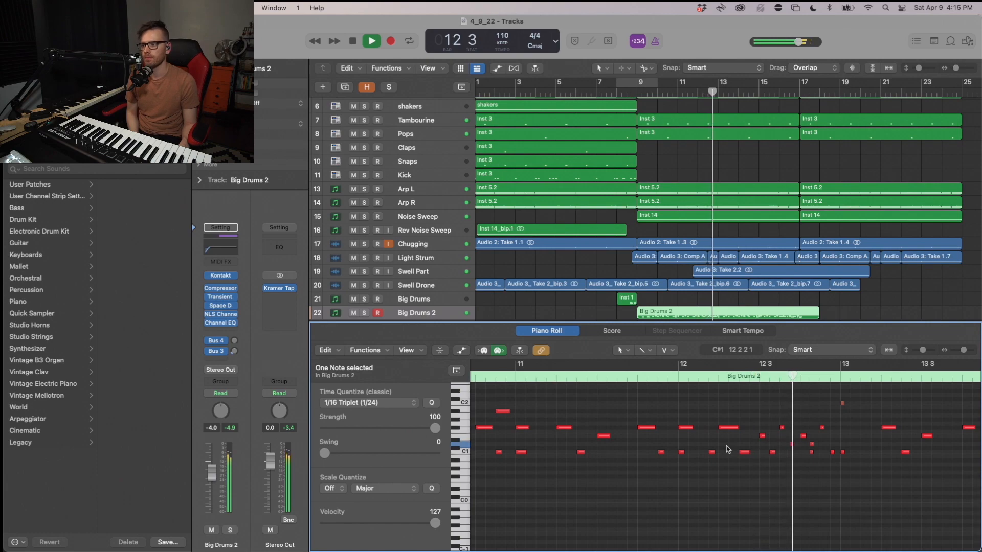
key(space)
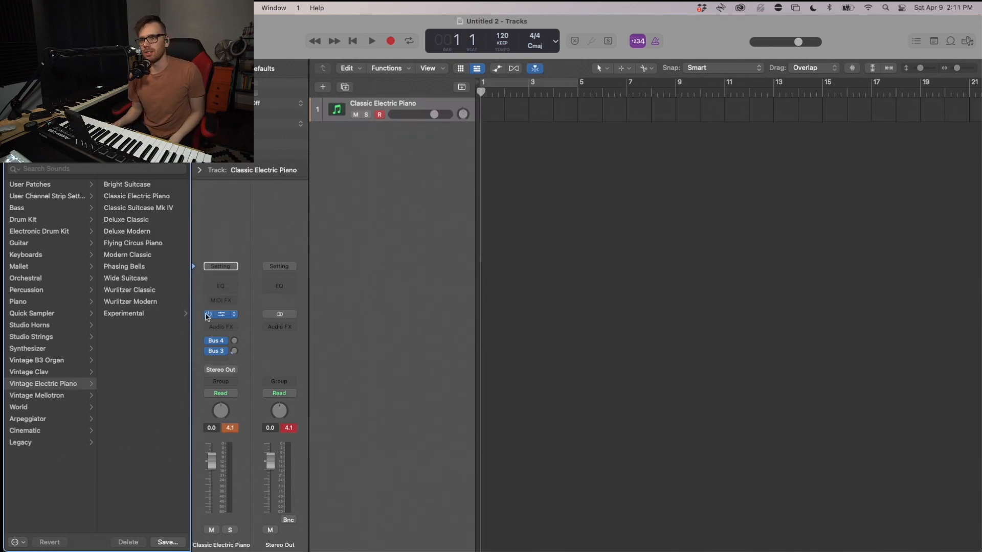
Step: Add a second software instrument track and open the Kontakt instrument on the first Classic Electric Piano track
double_click(335, 210)
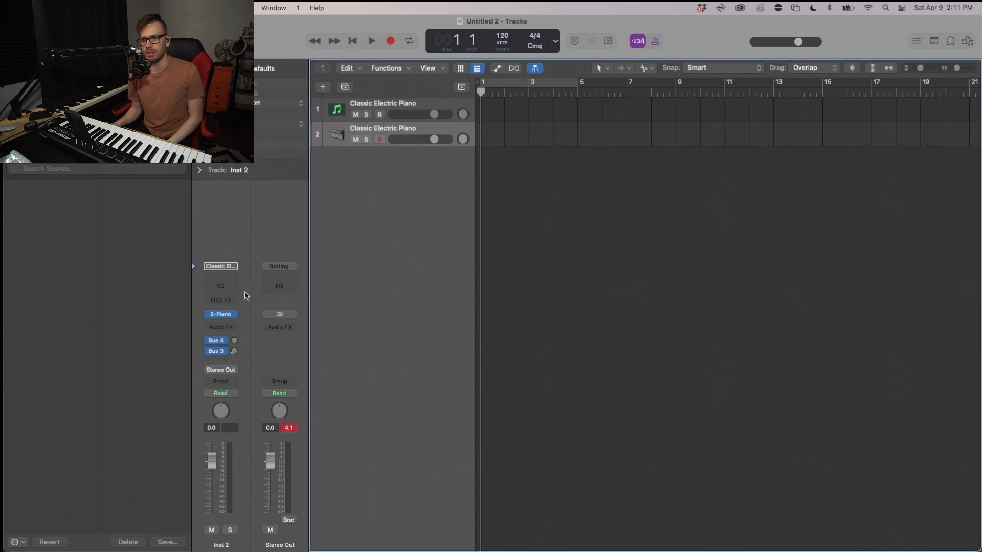
click(397, 102)
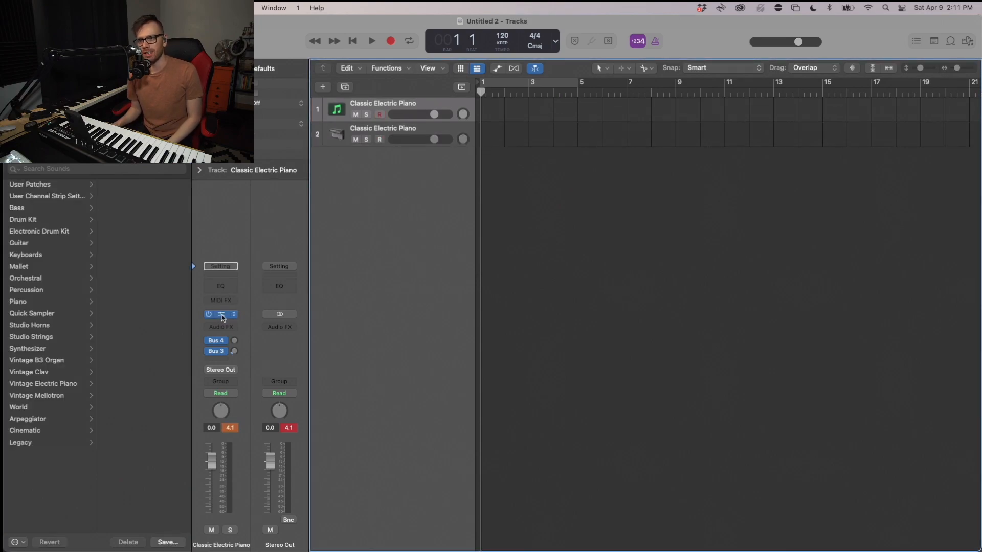
click(221, 314)
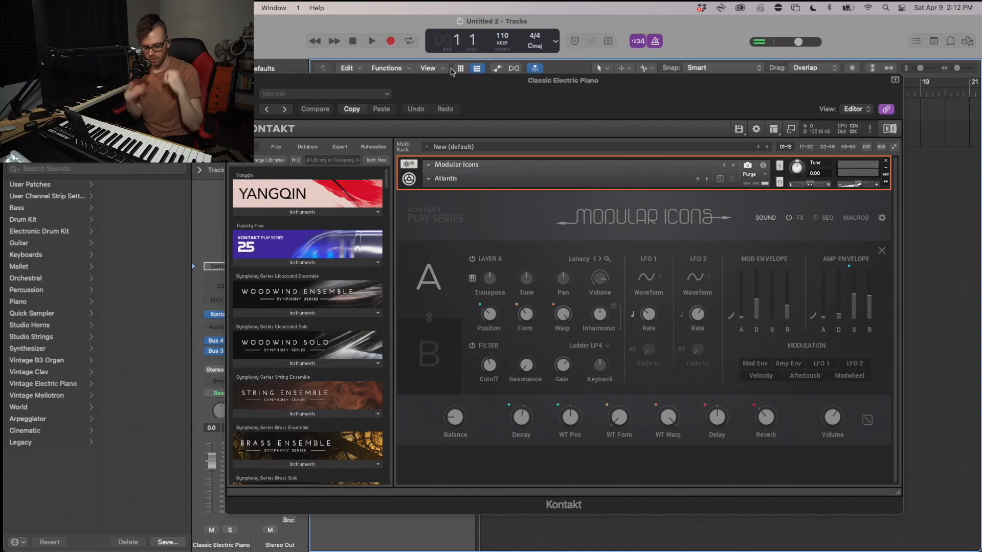
Step: Record a part on the first track with Kontakt's Modular Icons Atlantis and align the second region to start at bar 5
key(r)
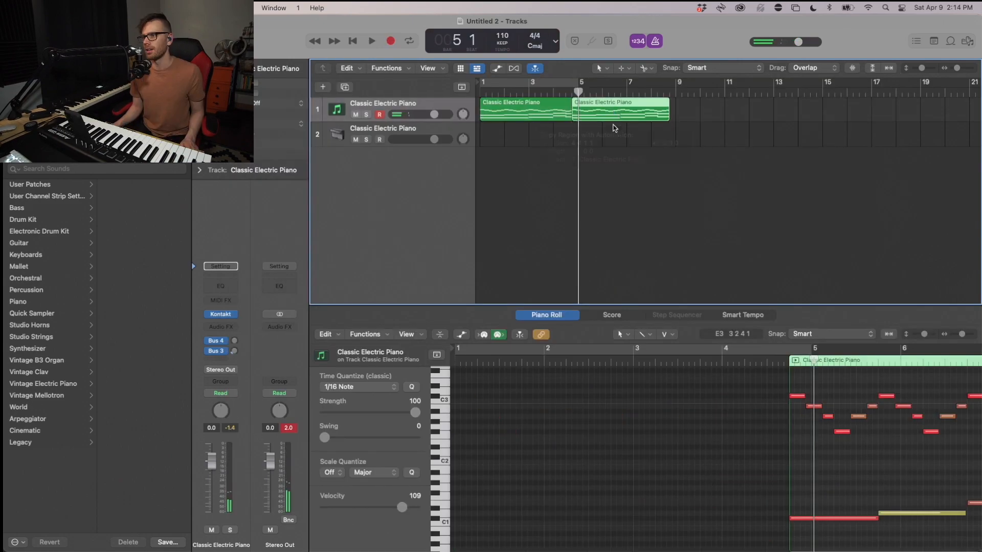
drag(609, 119, 612, 113)
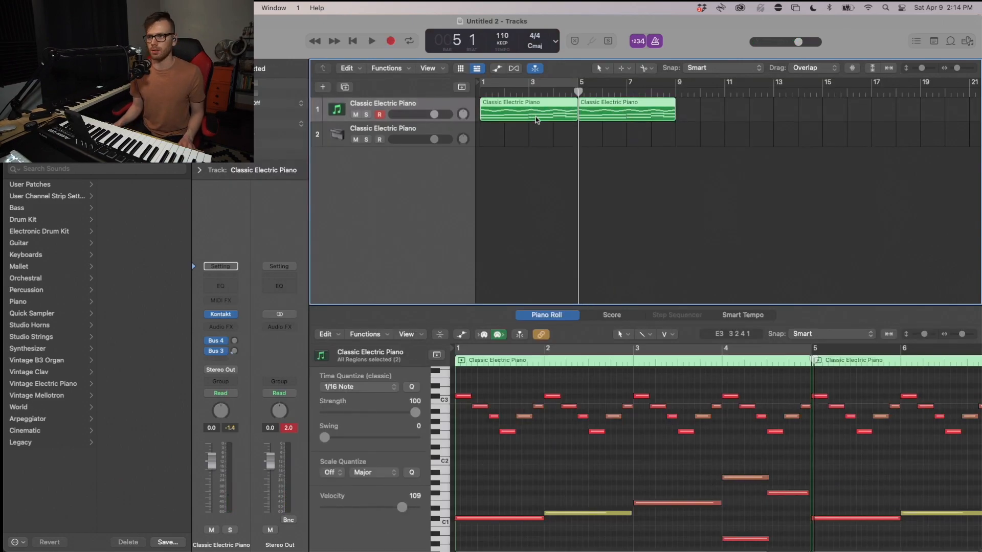
Step: Copy both Classic Electric Piano regions to track 2 and align them to start at bar 1
key(super+x)
key(super+z)
key(super+c)
click(532, 134)
click(452, 131)
key(super+v)
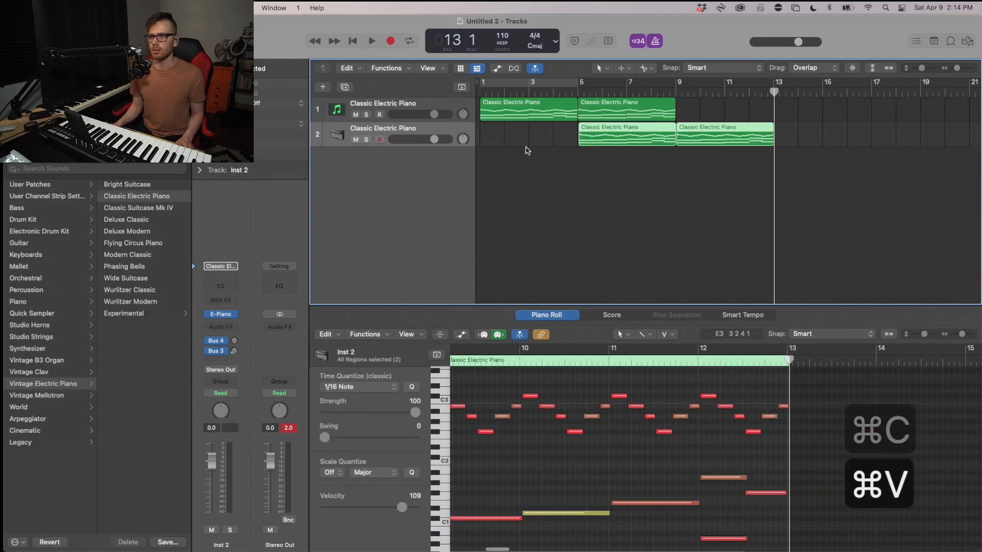
drag(634, 136, 532, 137)
key(space)
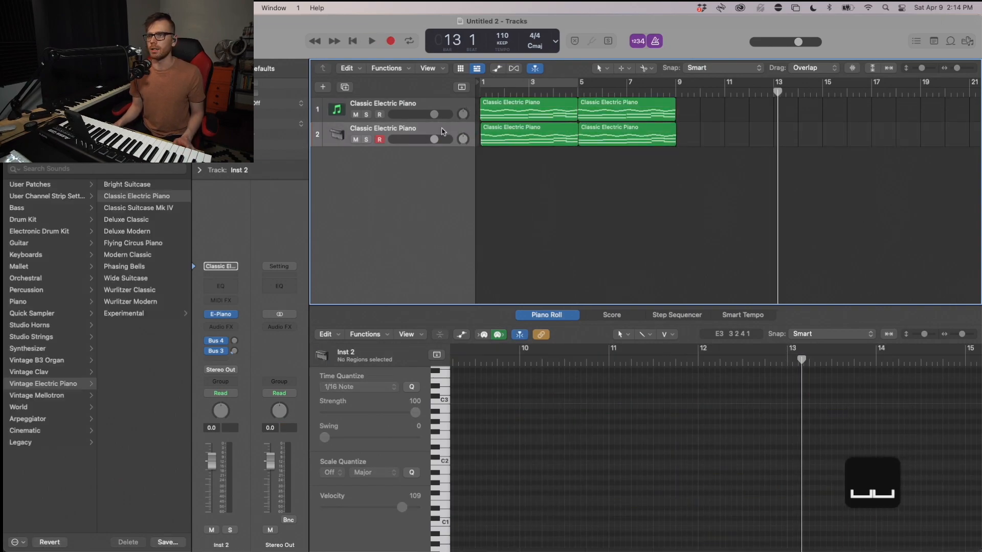
Step: Delete the upper notes from both track 2 regions, keeping only the lowest bass line
key(super+Left)
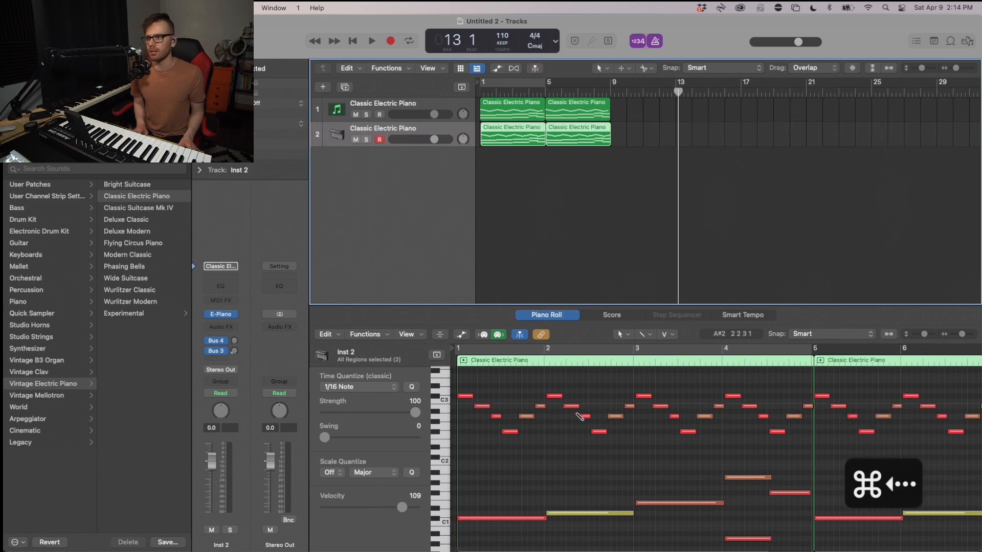
key(super+Left)
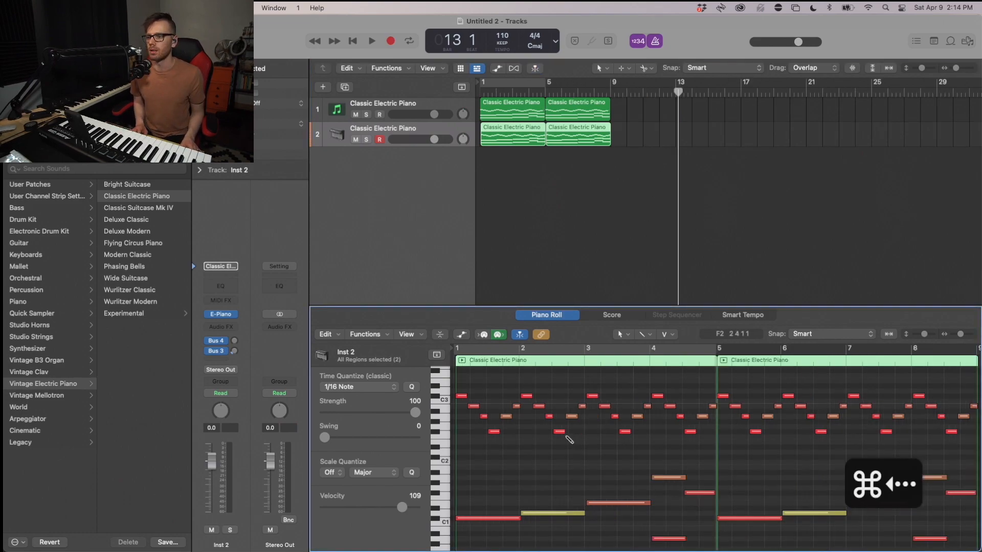
key(super+Left)
key(super+Left)
key(super+Up)
key(super+Up)
key(super+Up)
key(super+Up)
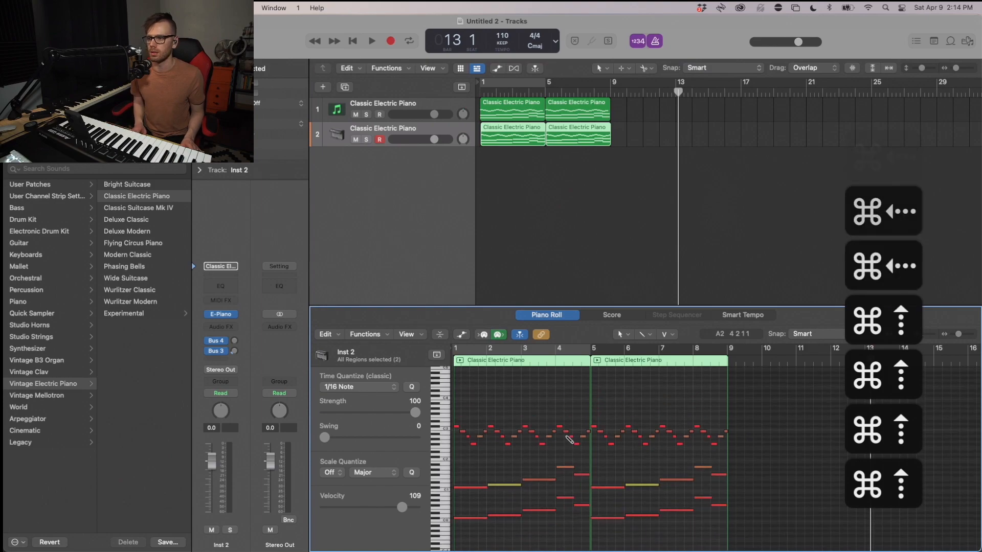
drag(771, 412, 749, 483)
key(BackSpace)
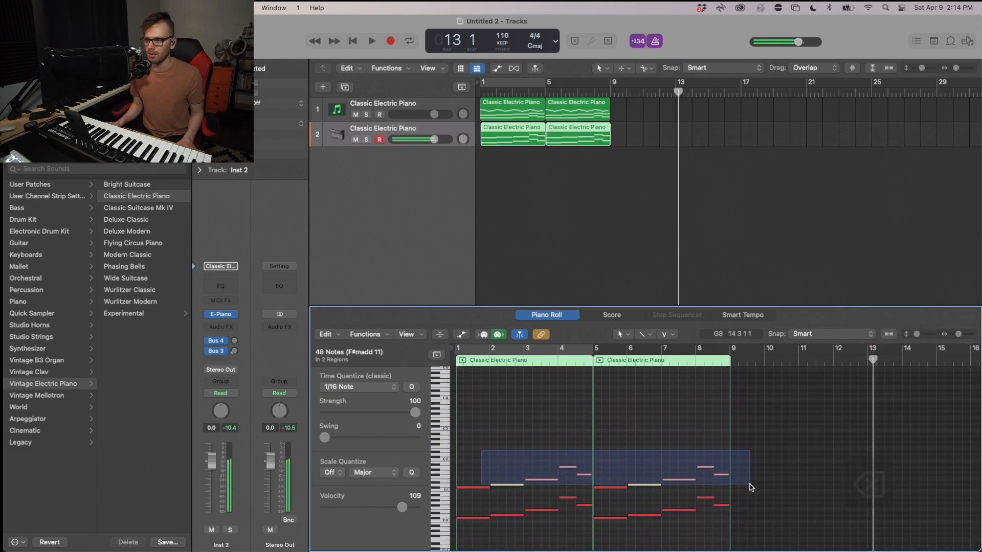
key(BackSpace)
click(625, 235)
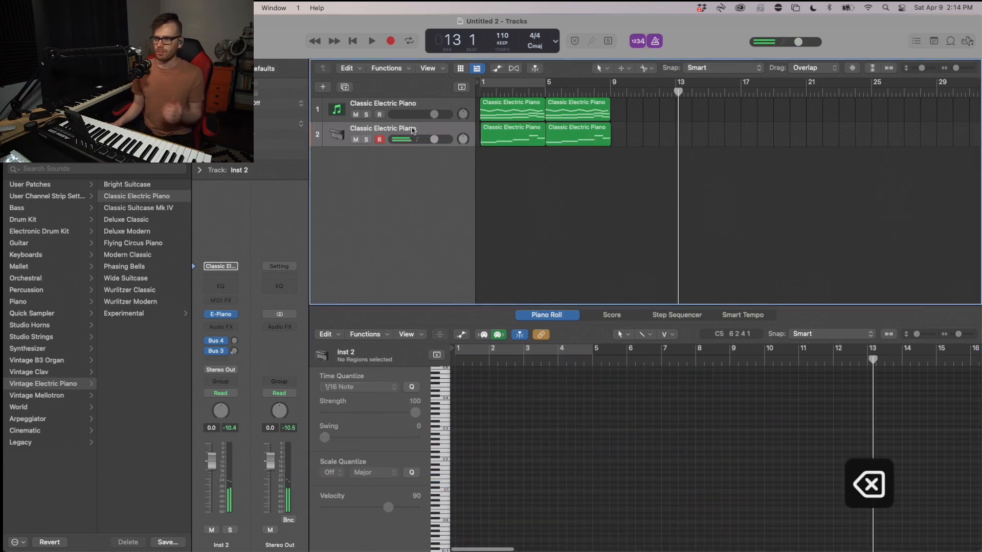
Step: Replace track 2's electric piano instrument with Retro Synth and enlarge its window to 92%
click(236, 316)
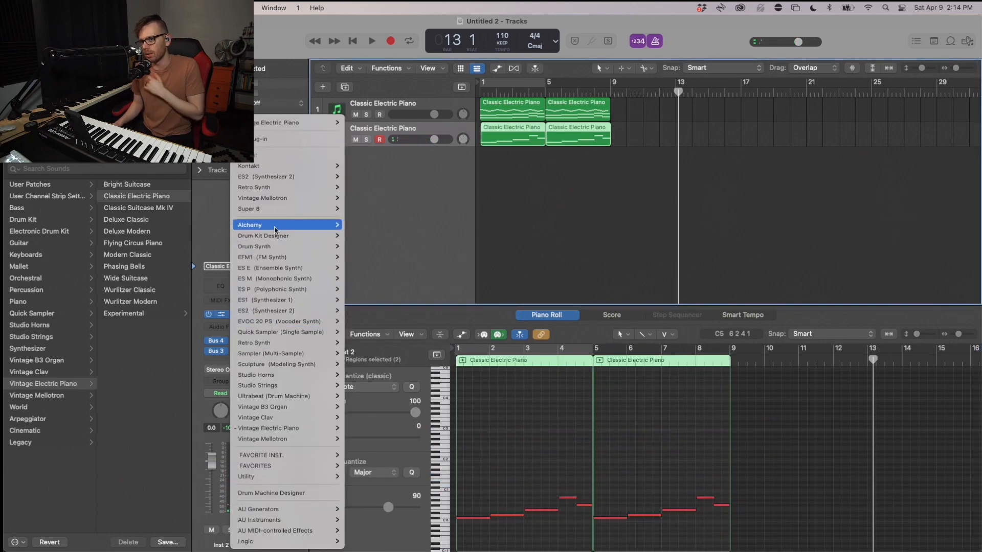
click(367, 189)
drag(602, 166, 716, 131)
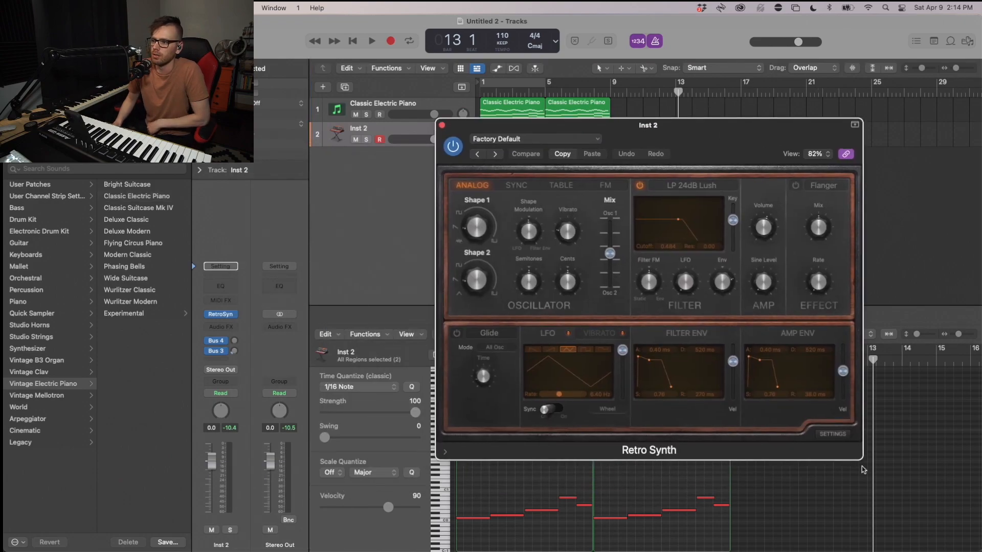
drag(866, 463, 917, 514)
drag(685, 132, 644, 112)
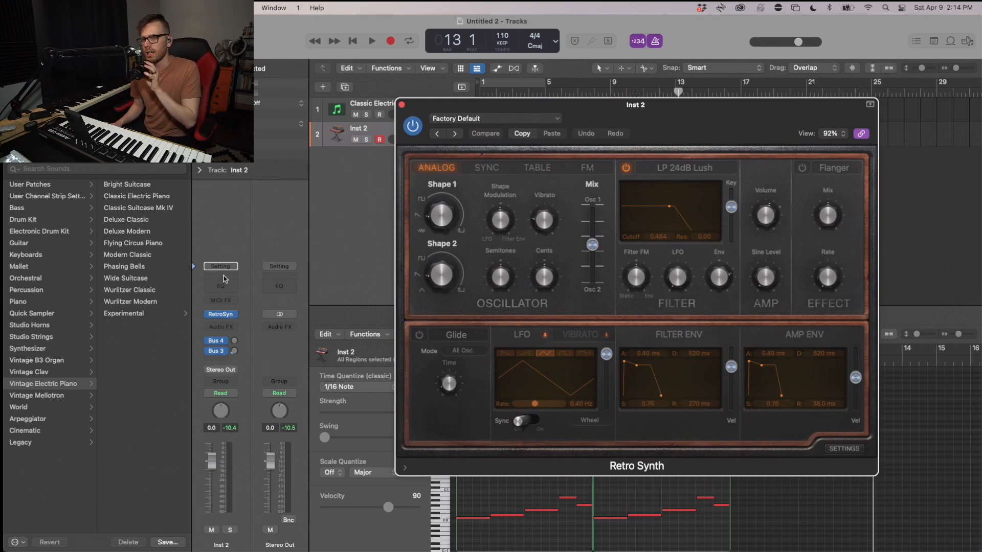
Step: Insert the Arpeggiator MIDI effect on track 2 and set its rate to 1/8
click(222, 300)
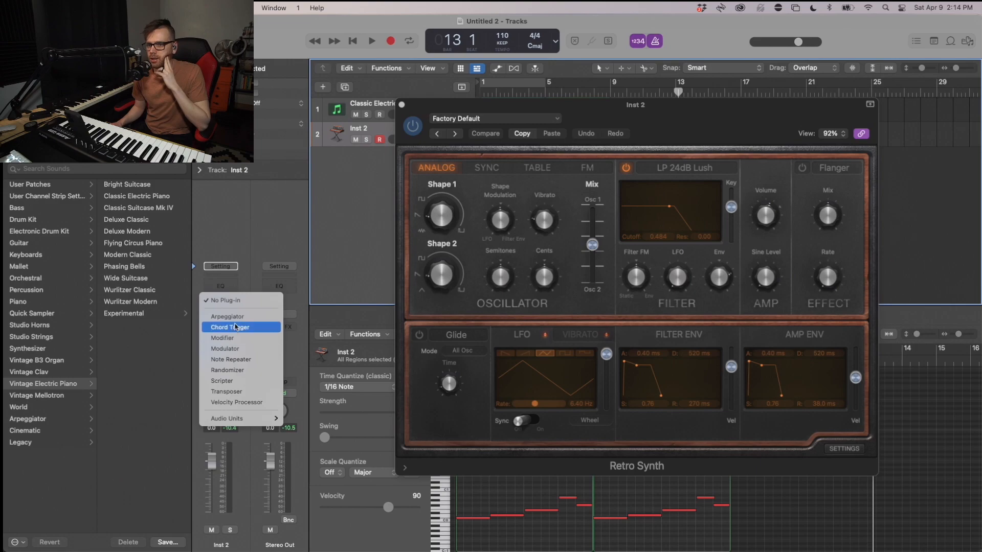
click(228, 316)
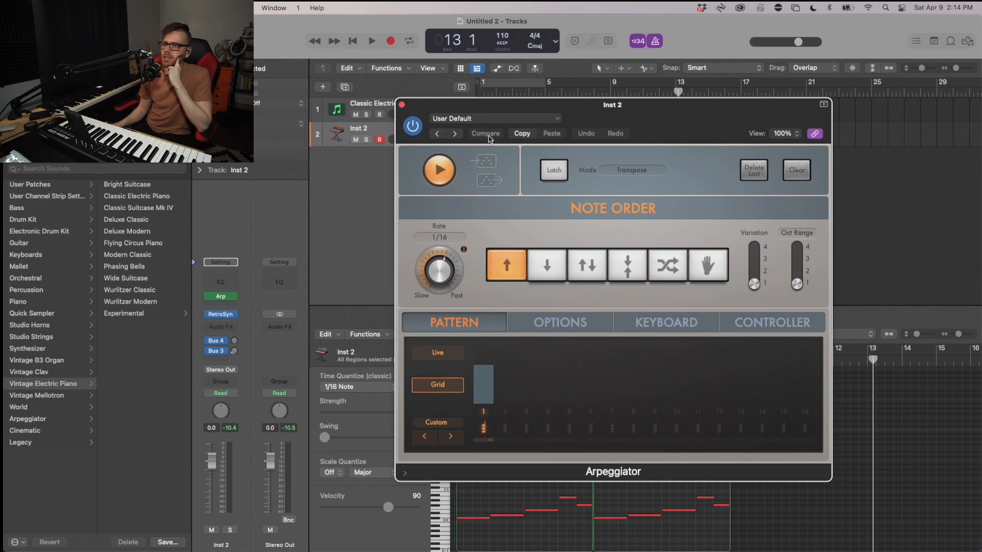
drag(531, 106, 529, 106)
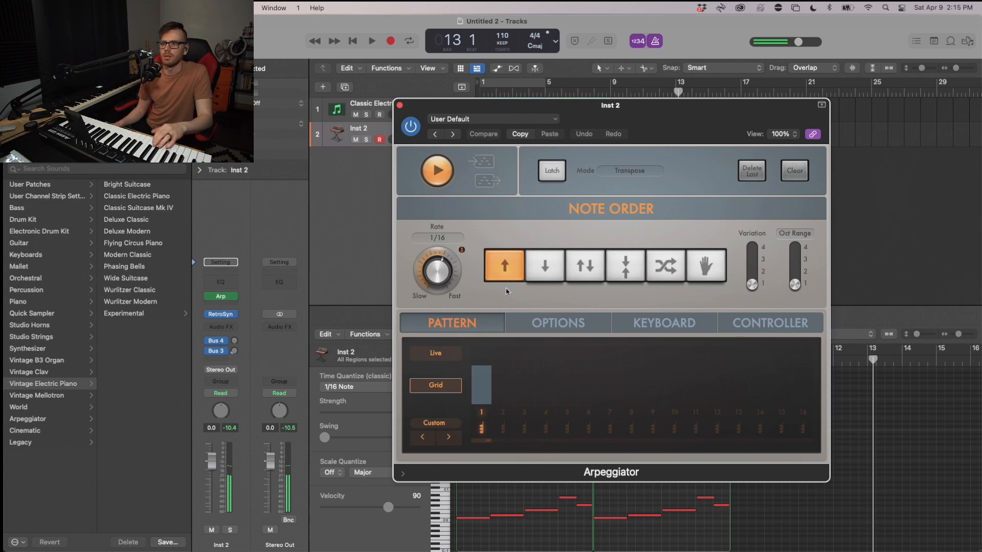
drag(442, 270, 440, 285)
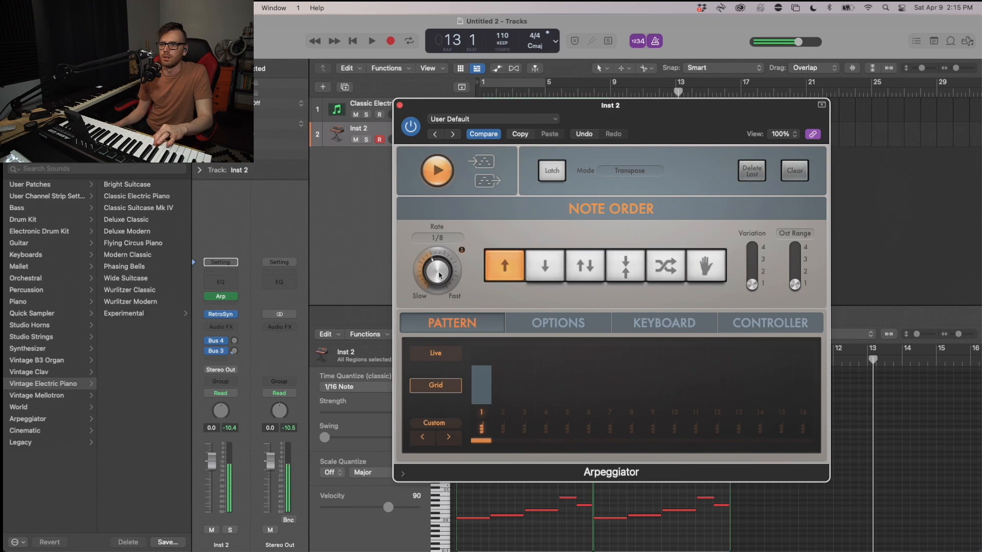
click(400, 104)
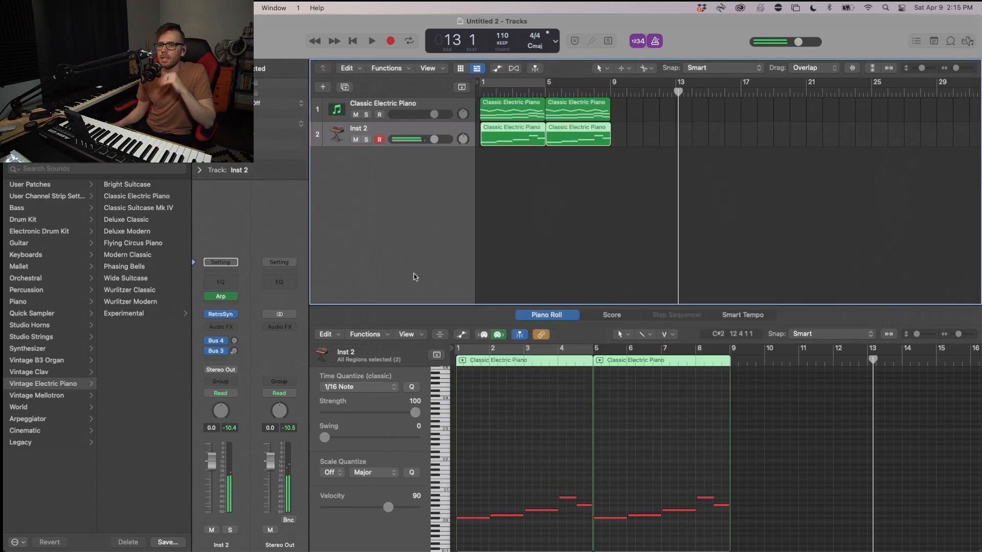
Step: Set Retro Synth's filter cutoff to about 0.54 and resonance to 0.10, then shorten the filter envelope decay and lower its sustain to 0.08
click(221, 314)
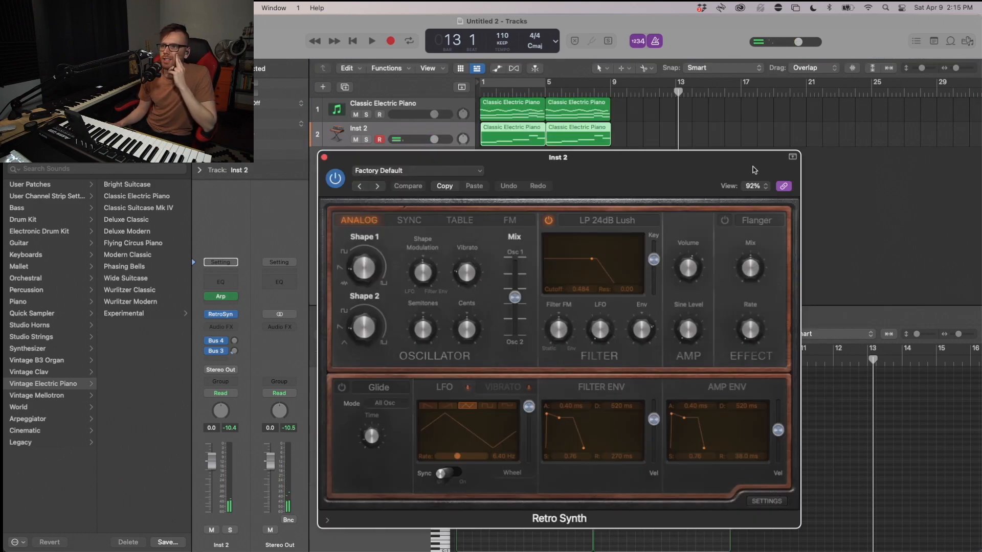
drag(705, 163, 868, 52)
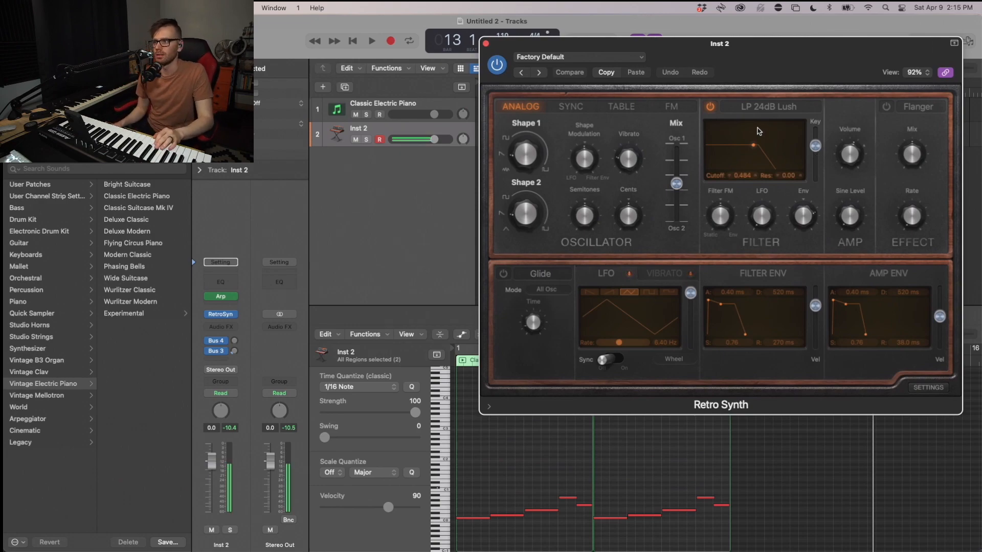
drag(755, 145, 759, 143)
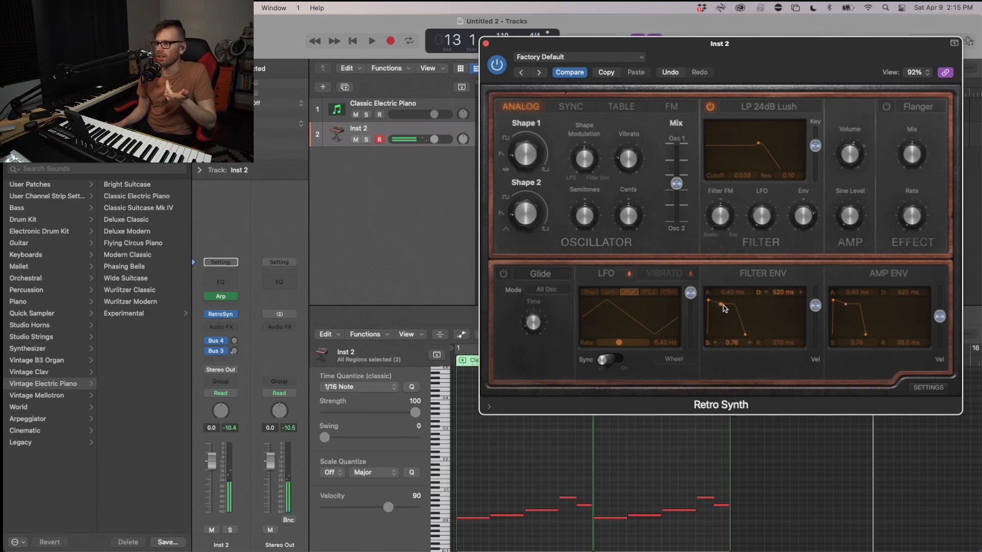
drag(720, 305, 720, 326)
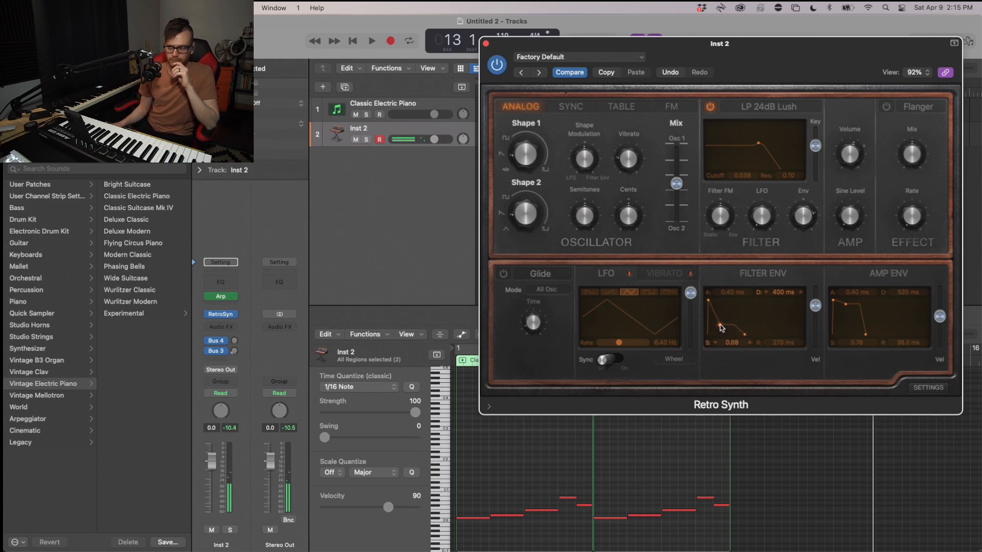
drag(719, 326, 718, 324)
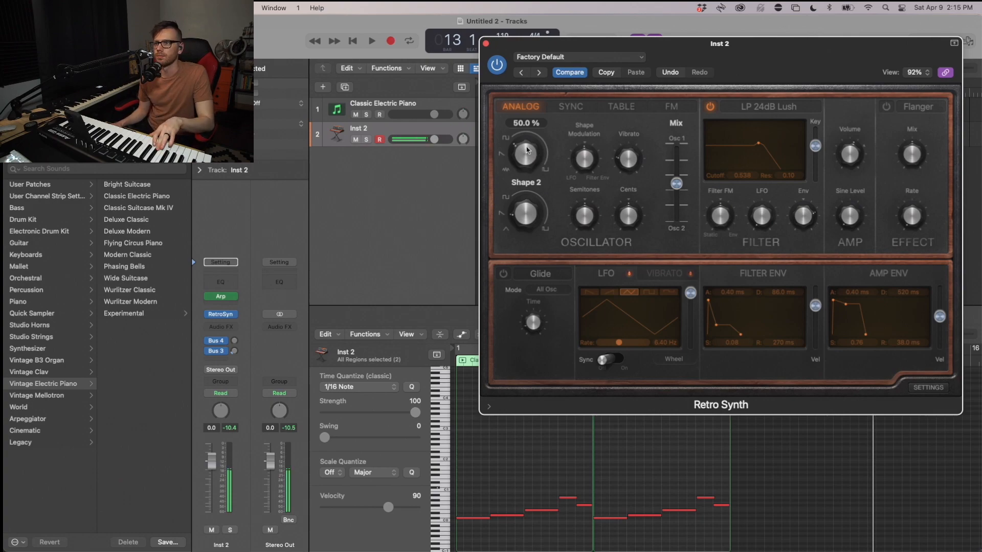
Step: Try different Shape 1, Shape 2 and Semitones settings on Retro Synth's oscillators, and switch Glide on and back off
drag(526, 149, 528, 124)
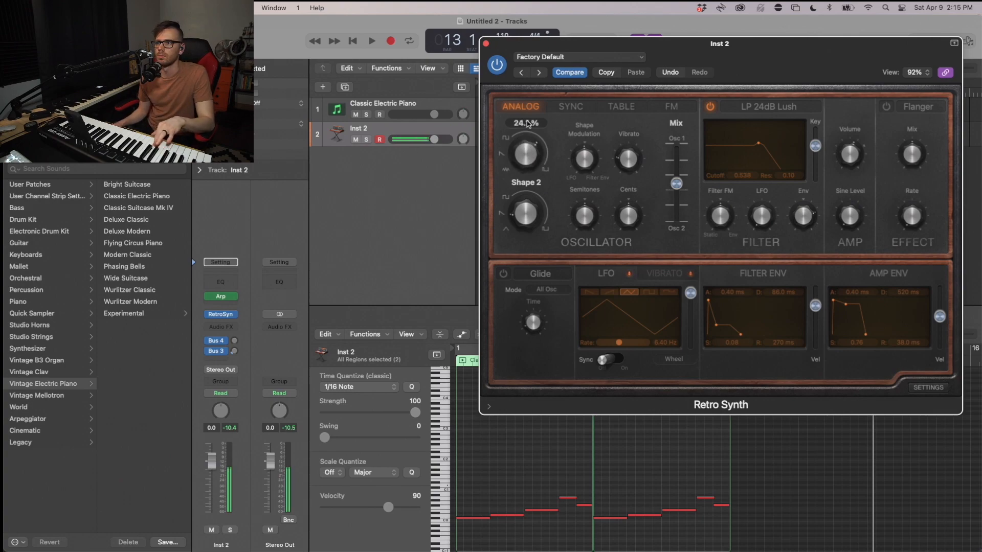
drag(528, 137, 528, 142)
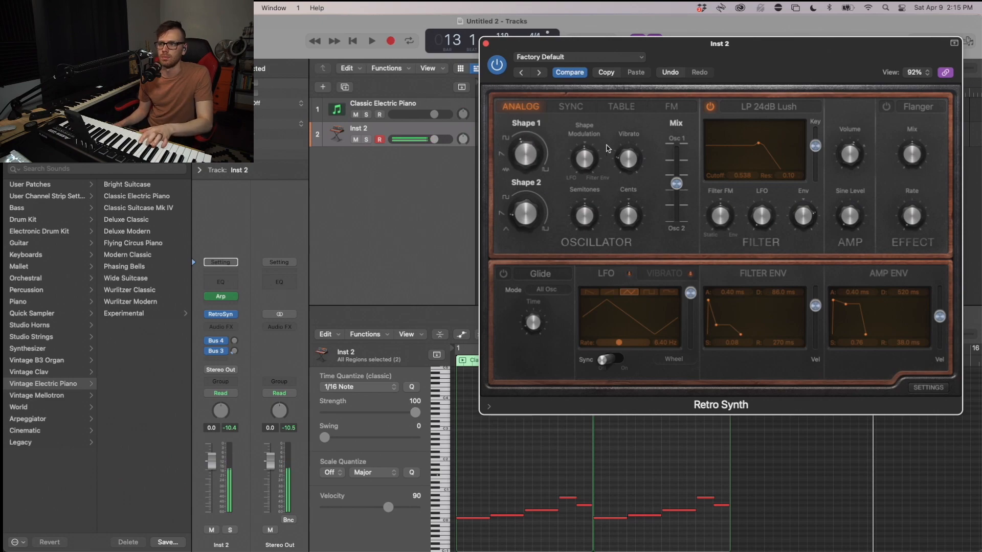
mouse_move(525, 216)
drag(525, 216, 528, 186)
mouse_move(587, 217)
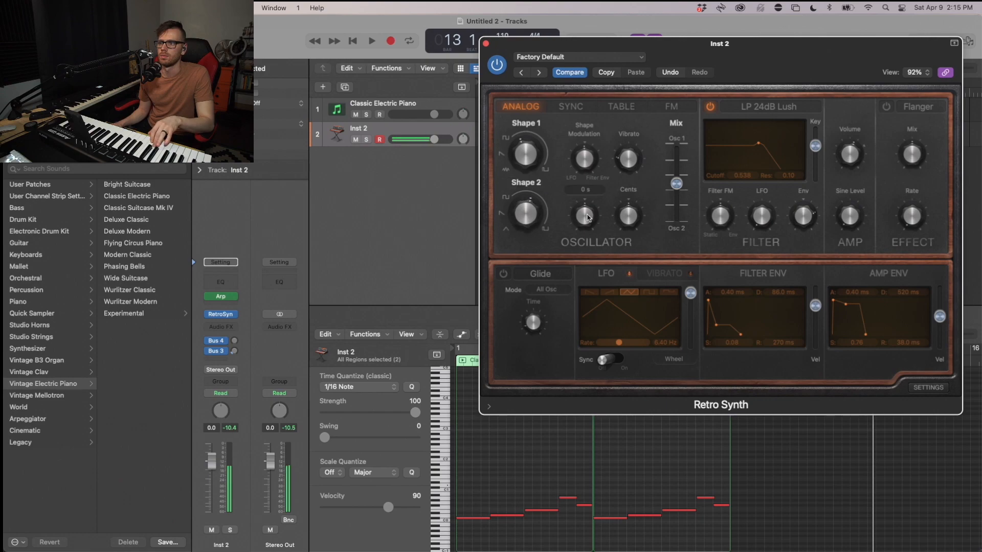
drag(586, 240, 587, 219)
mouse_move(612, 219)
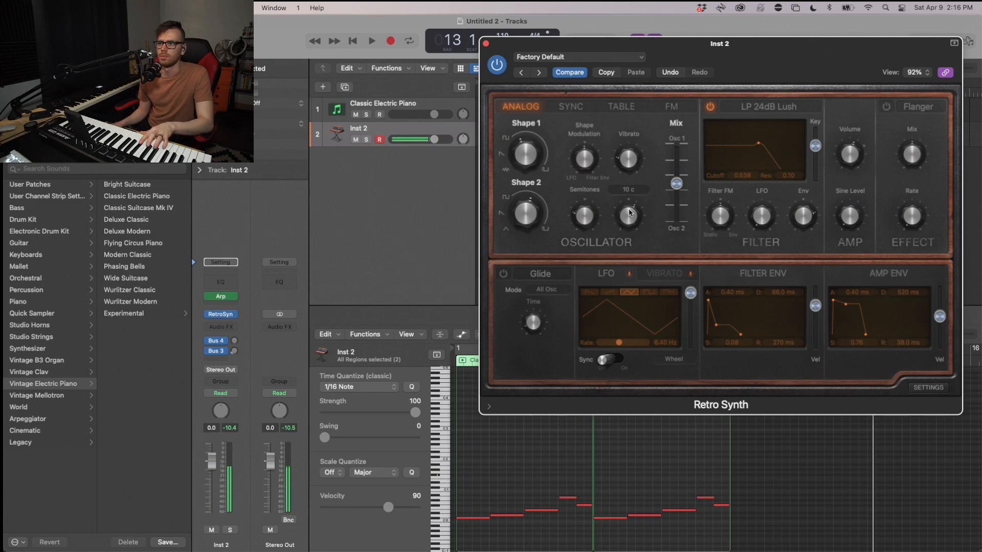
mouse_move(632, 168)
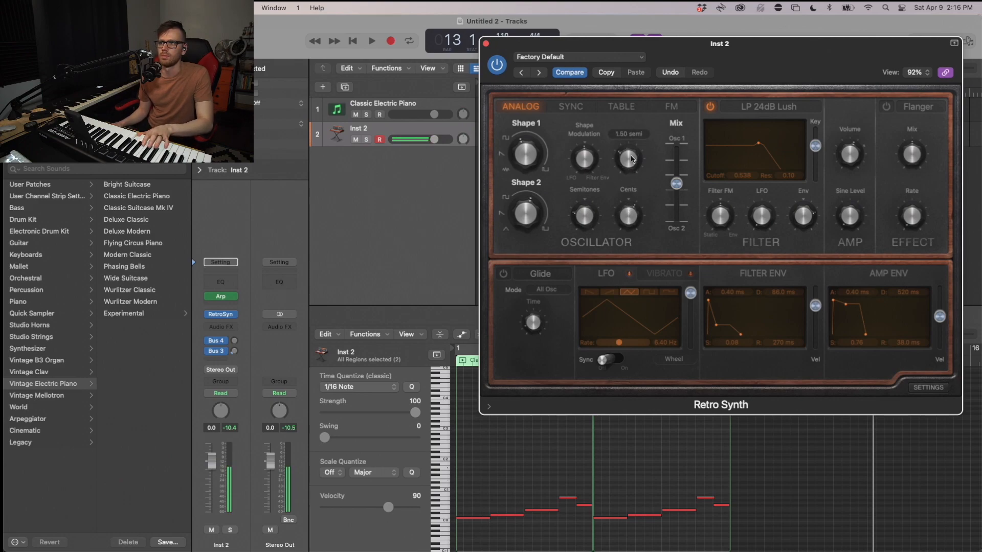
click(503, 274)
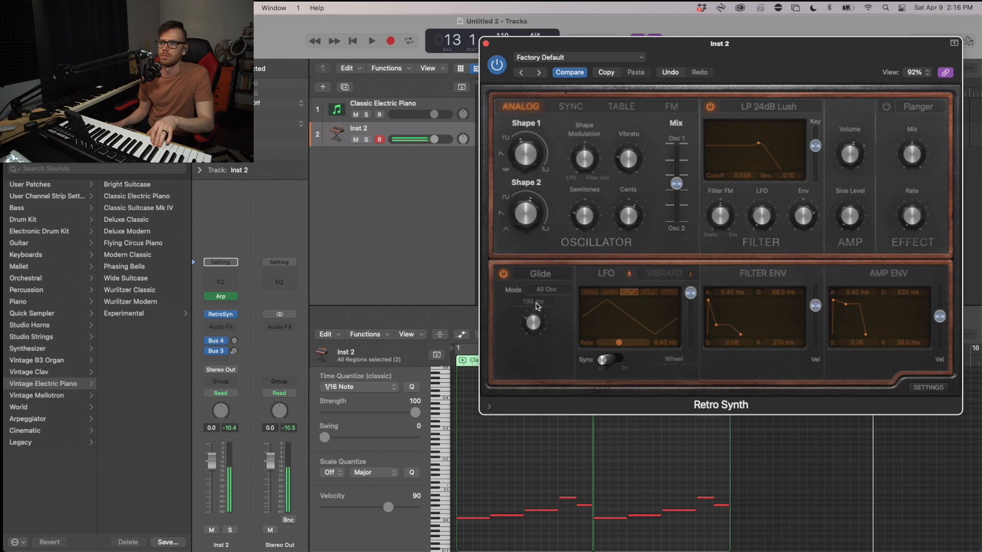
click(503, 274)
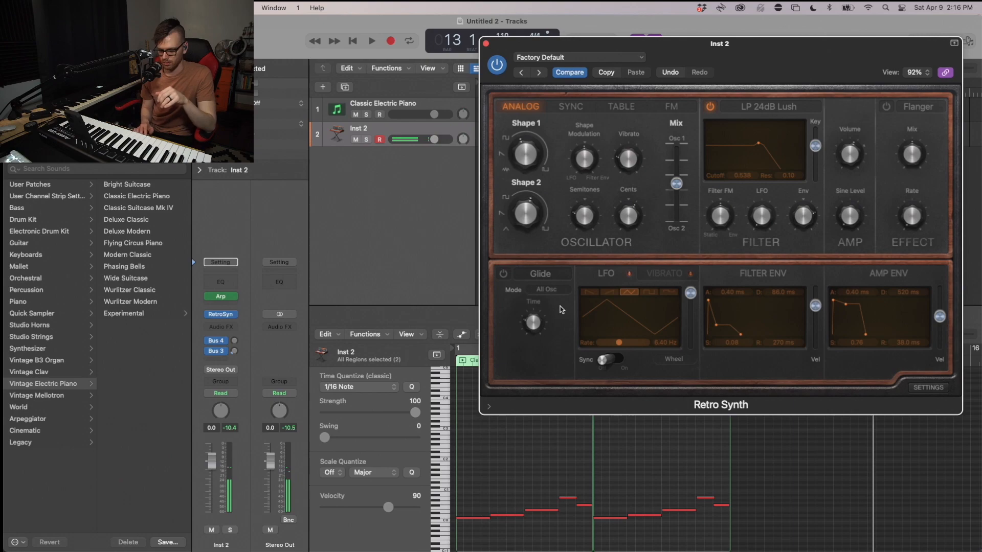
Step: Return the playhead to the start of the project and close the Retro Synth window
key(Return)
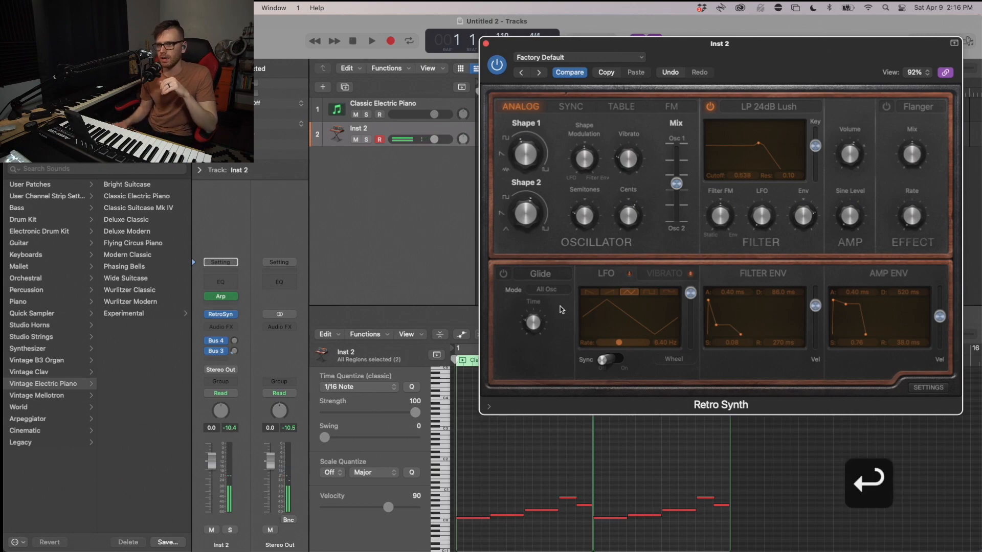
click(487, 43)
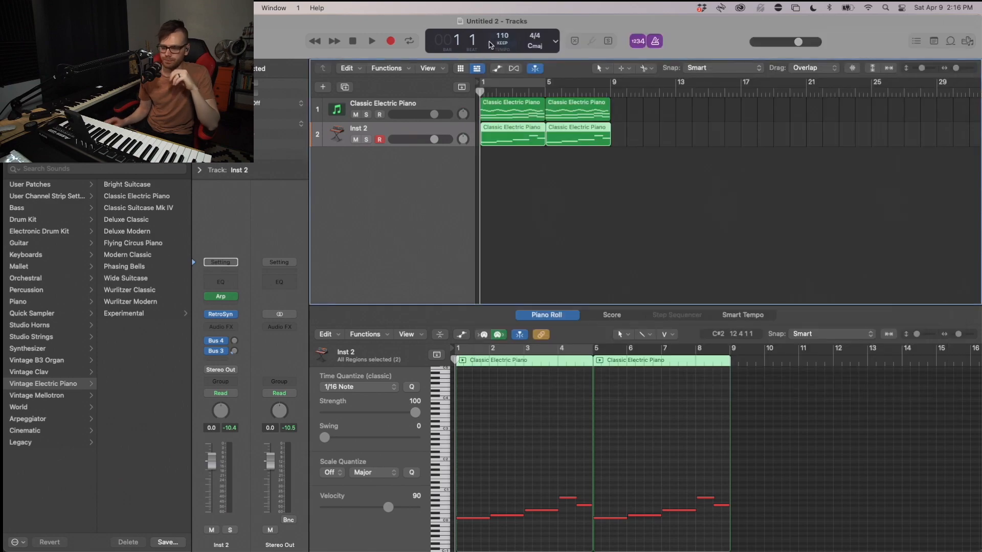
Step: Play the project from the start and solo the Inst 2 track to hear the bass on its own
key(Return)
key(space)
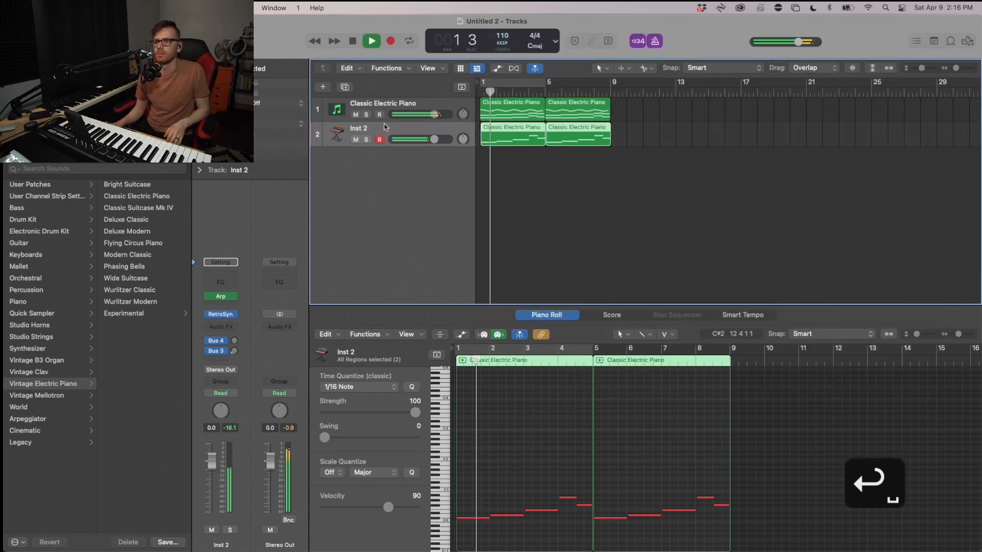
click(366, 140)
key(space)
Step: Transpose all notes in the first Inst 2 region up one octave, trying two octaves along the way, and audition the result
click(518, 155)
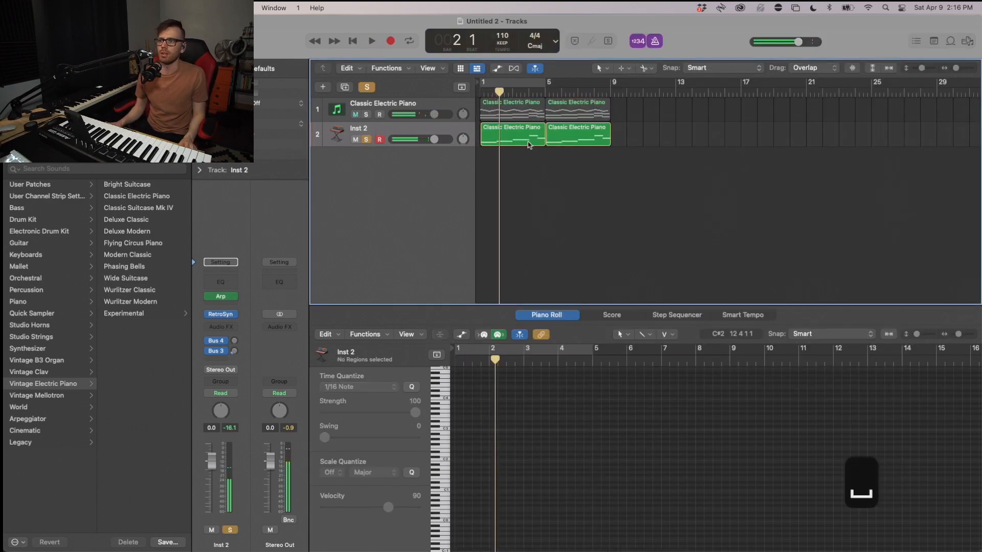
click(535, 140)
key(super+a)
key(alt+shift+Up)
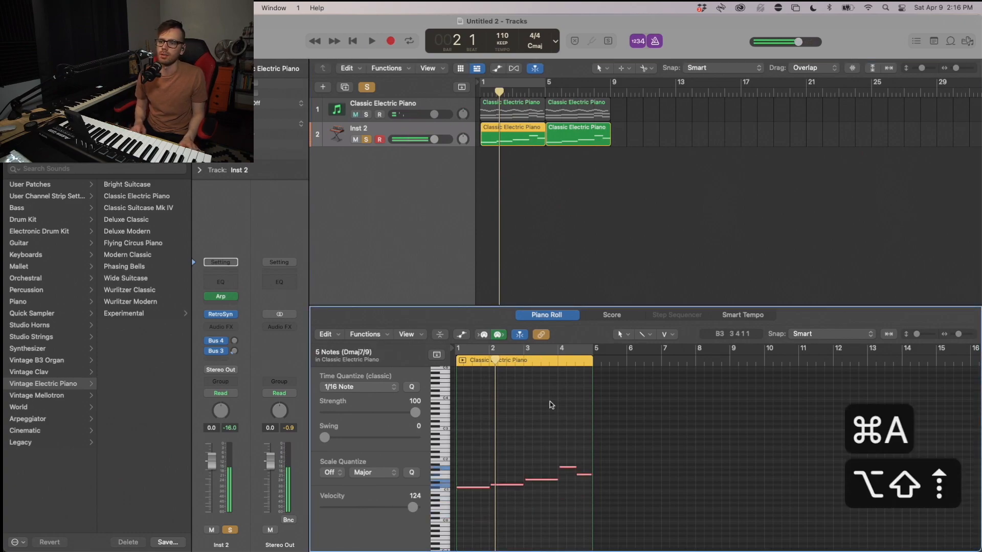
key(alt+shift+Up)
key(Return)
key(space)
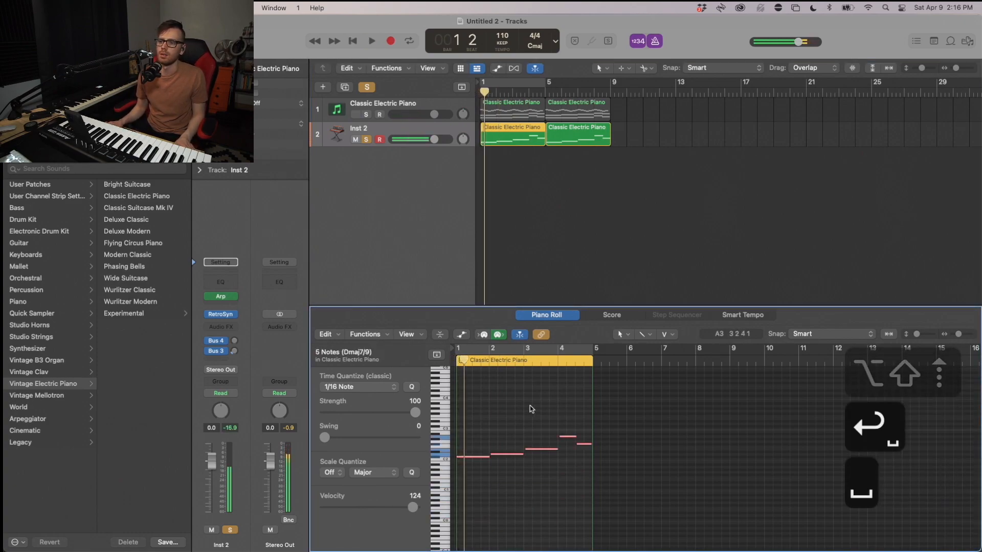
key(alt+shift+Down)
click(345, 280)
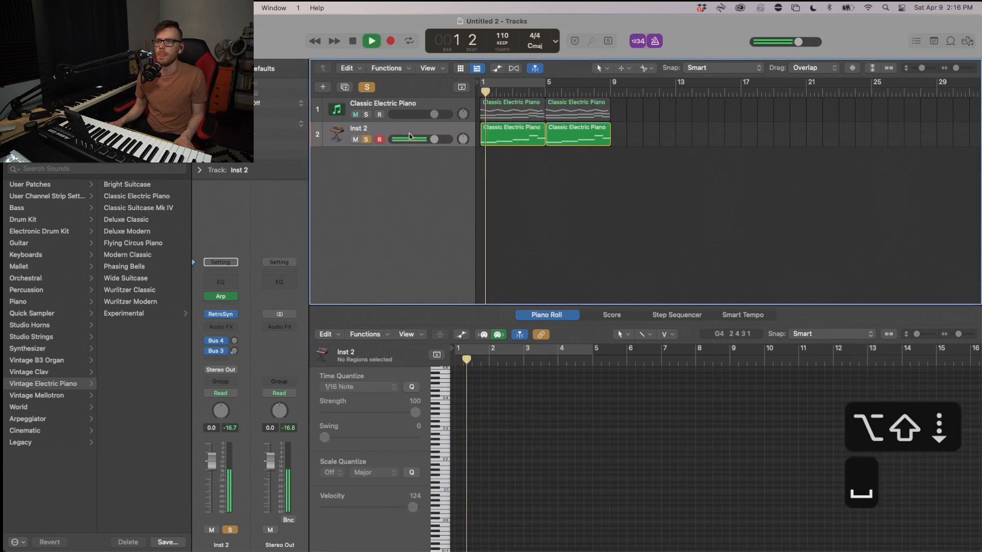
key(space)
Step: Set Retro Synth's oscillator mix to 0.10 toward Osc 1 while listening, and close the synth window
click(220, 314)
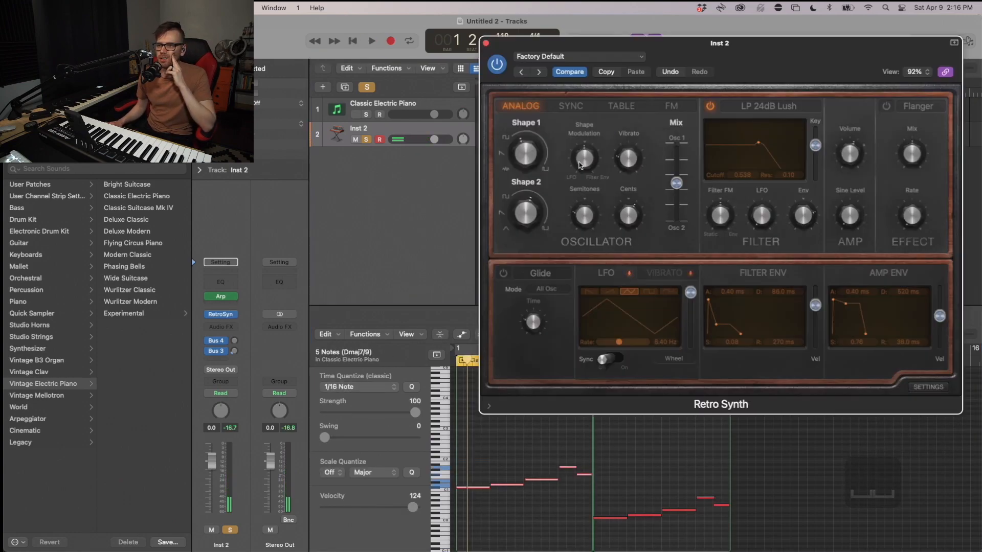
drag(676, 183, 676, 164)
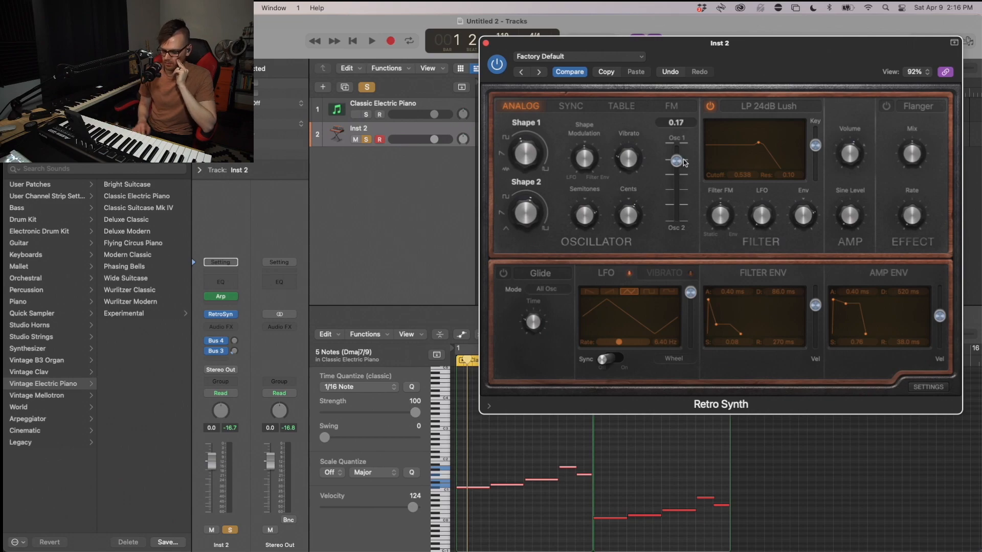
key(space)
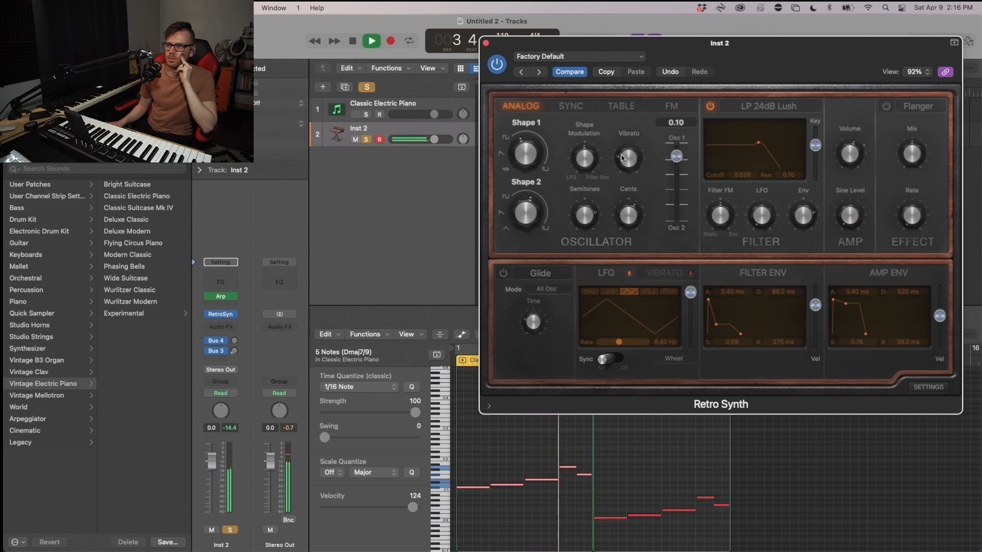
click(486, 43)
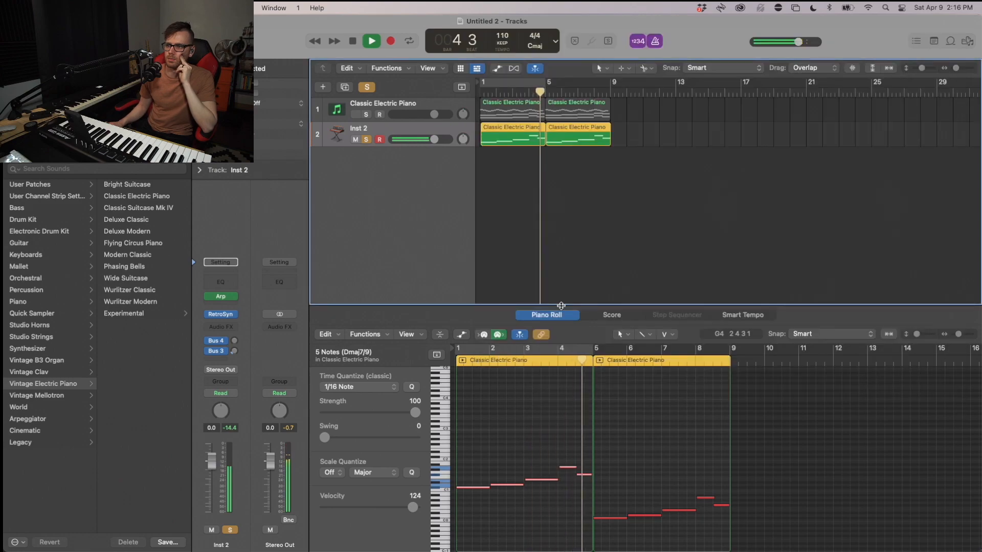
Step: Quantize all notes in both Inst 2 regions to 1/16 and adjust their lengths, trimming the first region's last two notes
click(558, 407)
key(super+a)
key(space)
key(super+a)
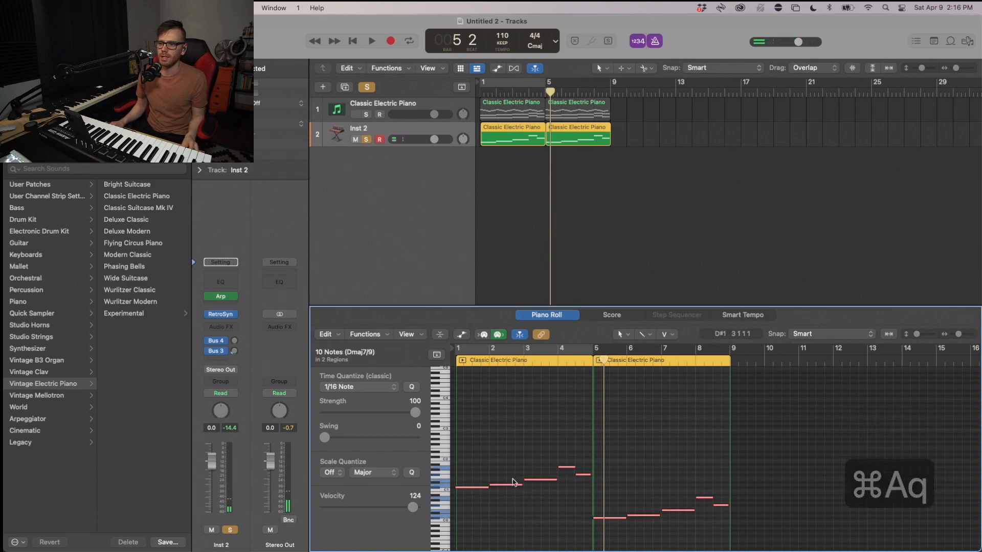
drag(521, 484, 523, 484)
click(523, 463)
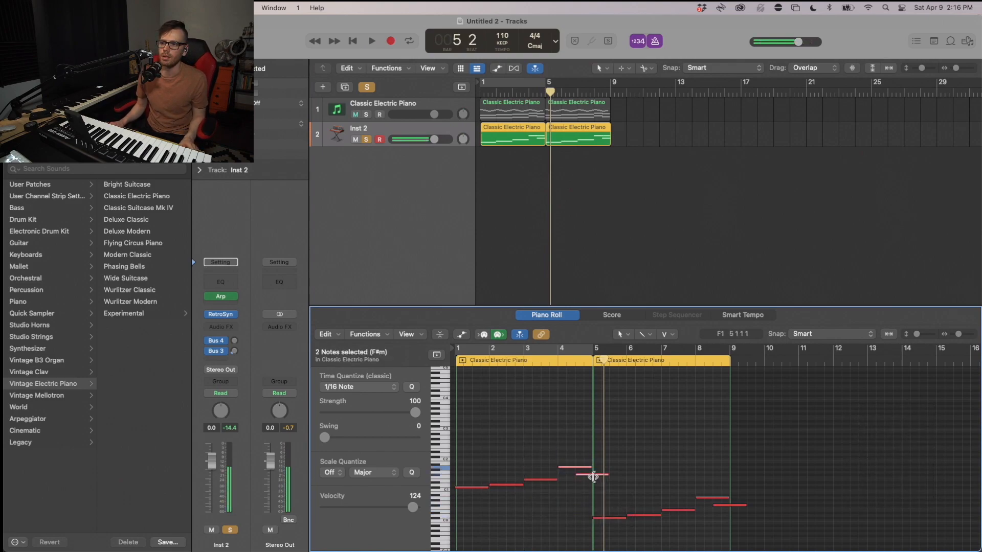
drag(608, 474, 592, 474)
click(622, 474)
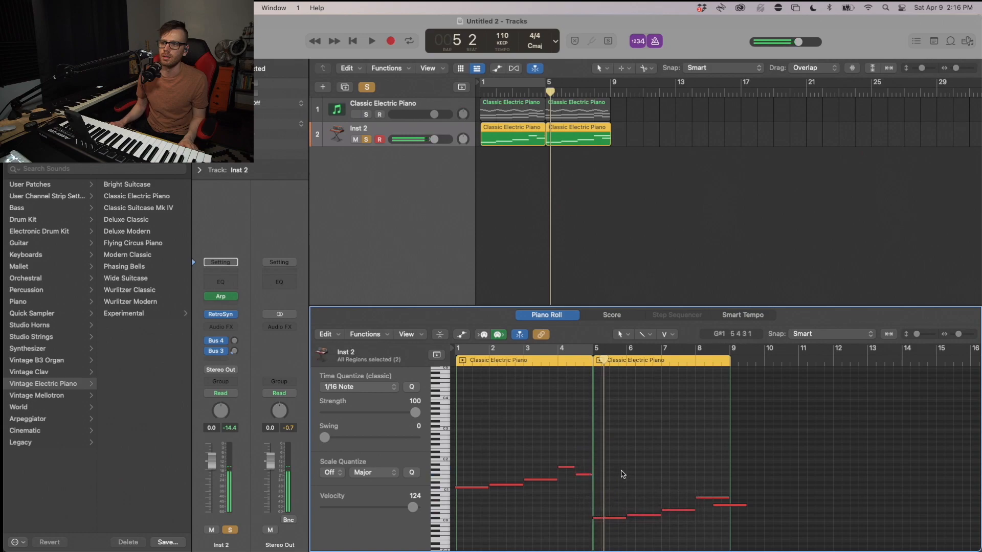
Step: Delete the second Inst 2 region, the one starting at bar 5
scroll(610, 451, right, 1)
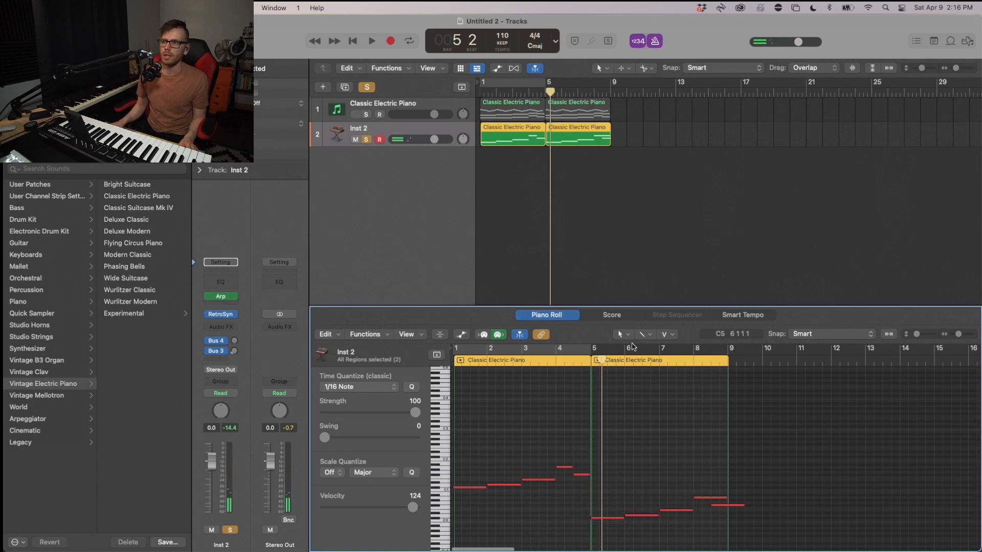
click(579, 164)
click(577, 137)
key(BackSpace)
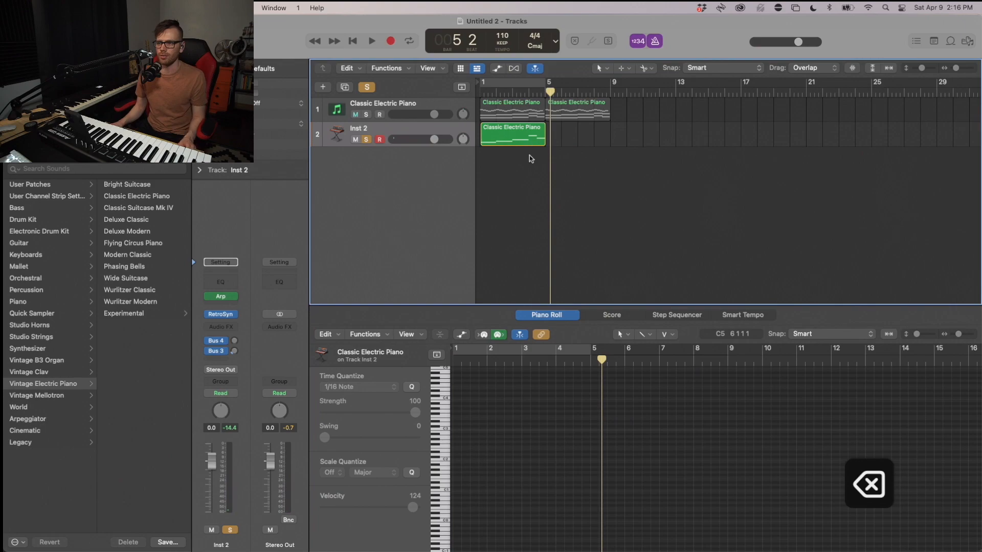
Step: Check the notes of the remaining Inst 2 region, play it from the start, and copy the region to bar 5
click(520, 430)
key(z)
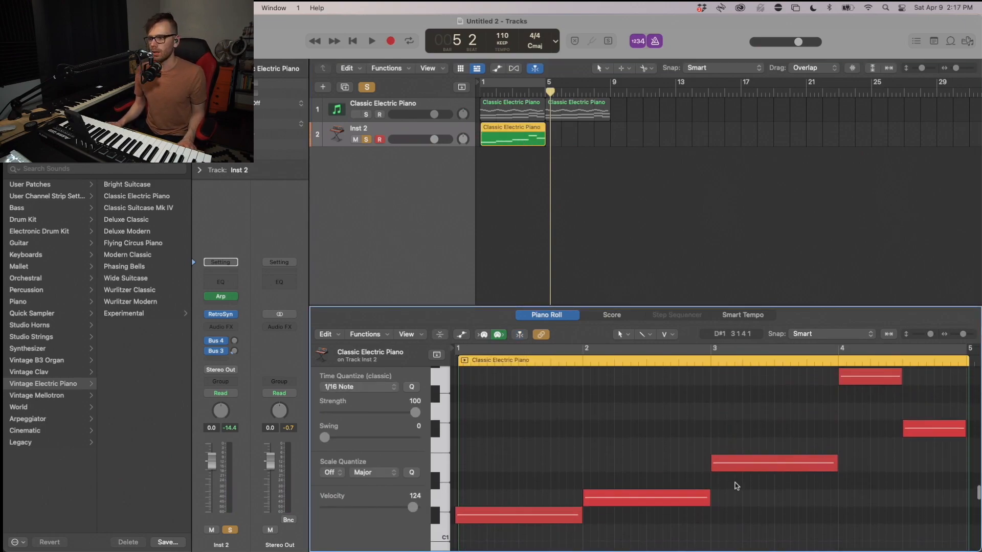
scroll(782, 499, up, 2)
click(901, 412)
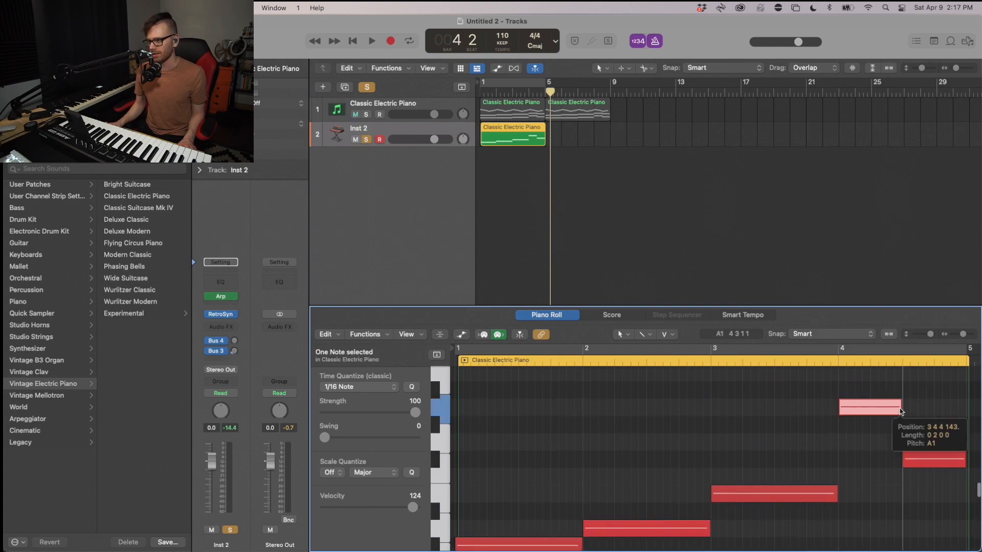
click(794, 426)
key(space)
key(Return)
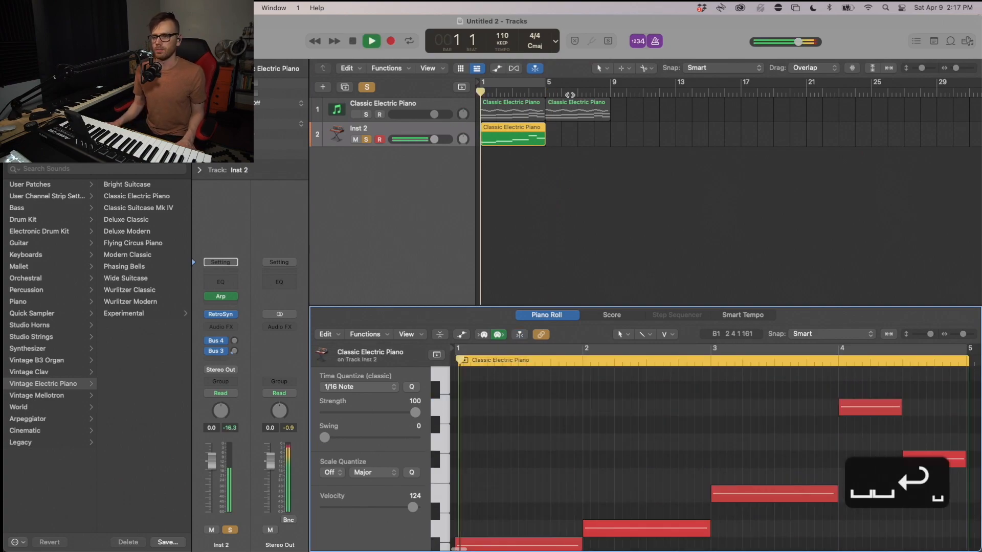
drag(491, 137, 554, 137)
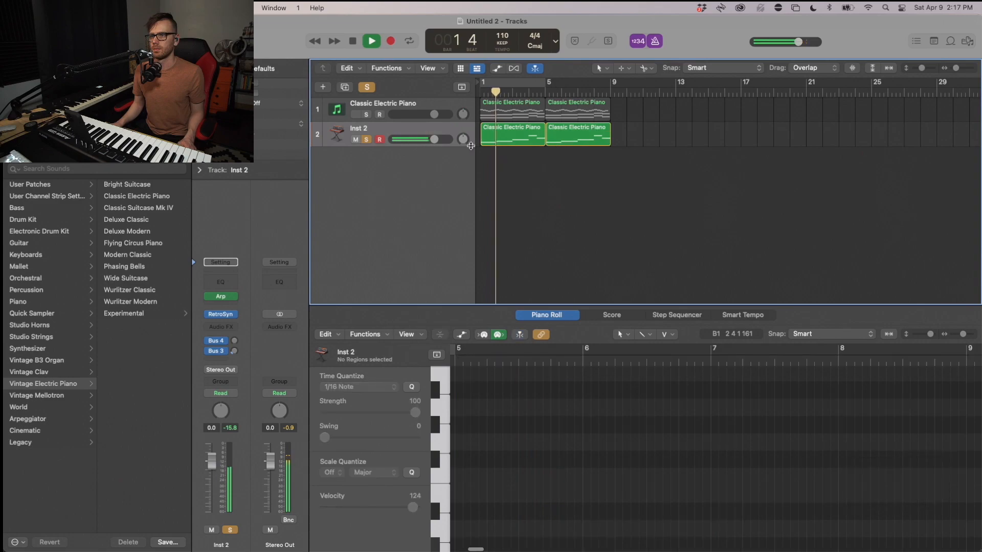
Step: Unsolo Inst 2, set the Classic Electric Piano track to -5.4 dB and Inst 2 to -1.6 dB, and play the balance
click(364, 139)
key(space)
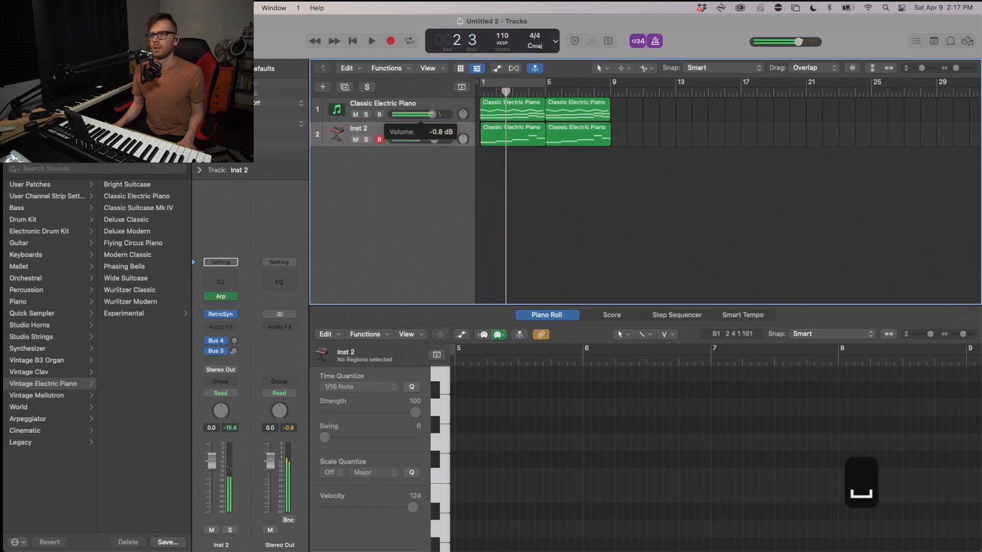
drag(439, 132, 427, 139)
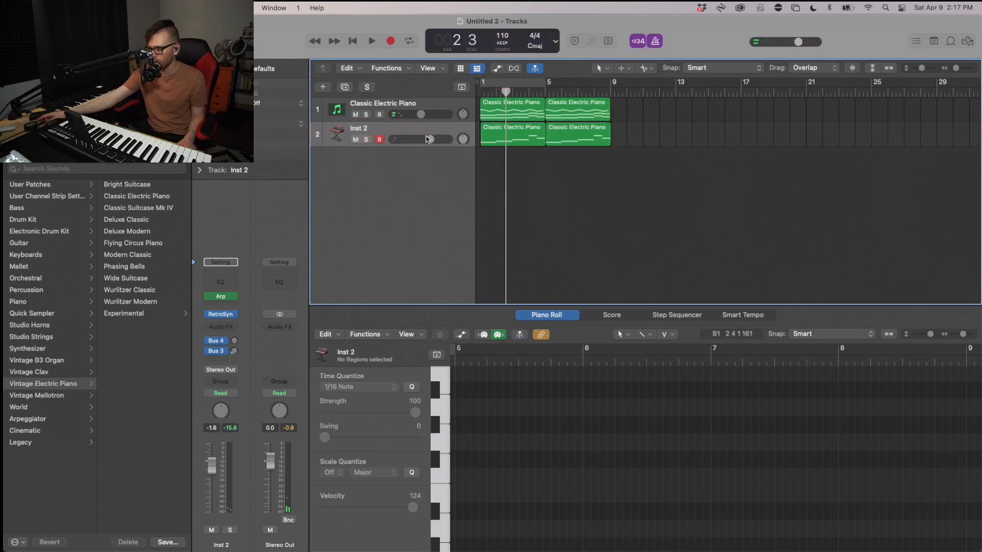
key(space)
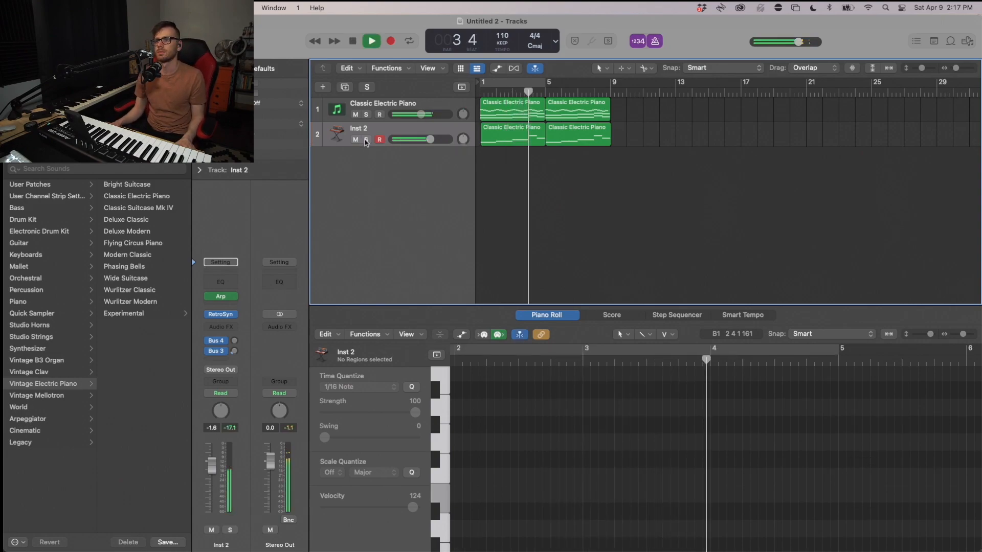
key(Up)
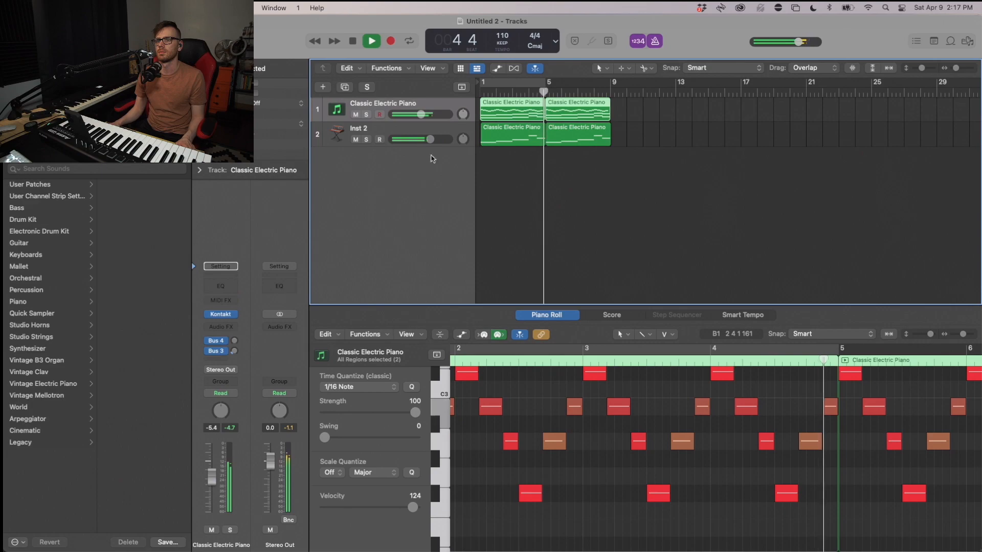
key(Down)
key(space)
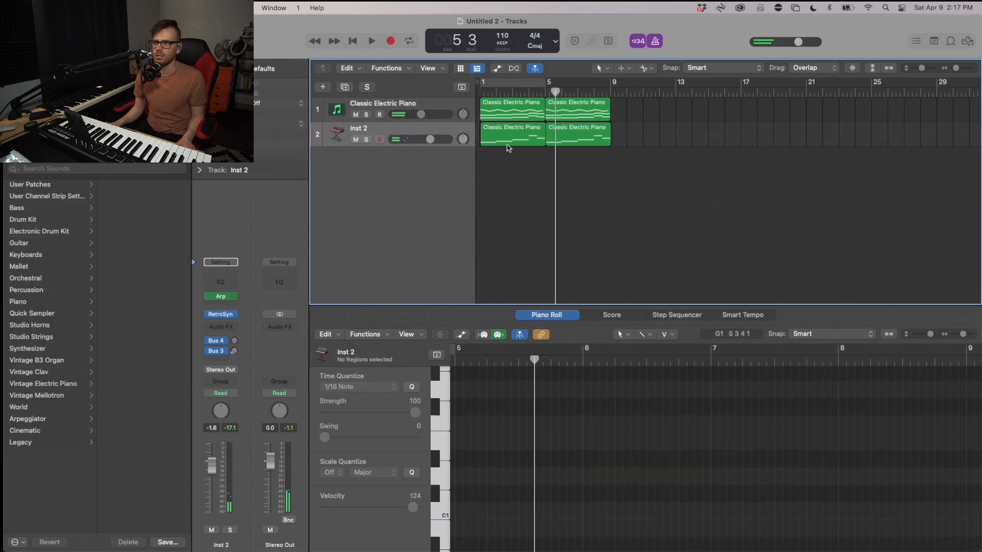
Step: Examine the notes of all four regions on both tracks together in the Piano Roll, checking the low bass octaves
click(507, 120)
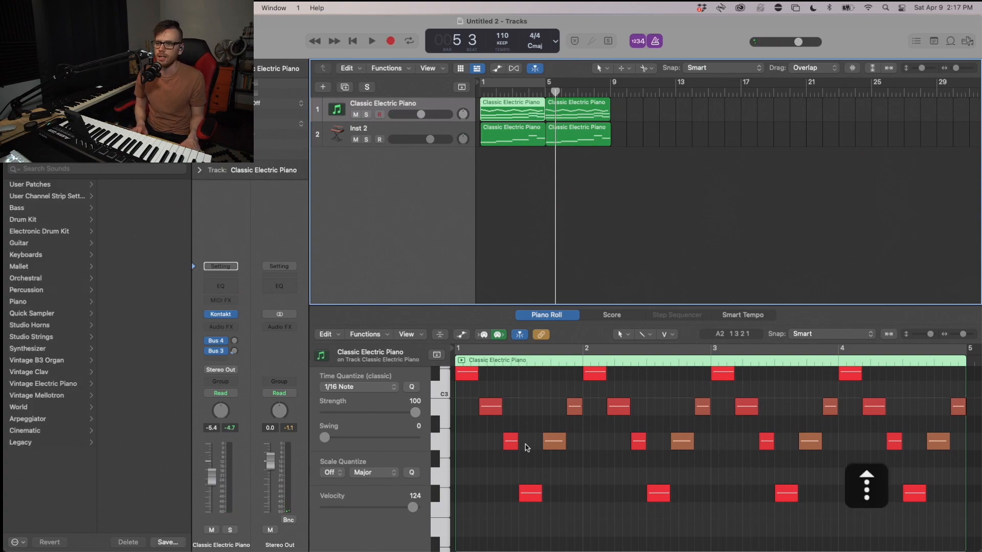
drag(518, 177, 571, 111)
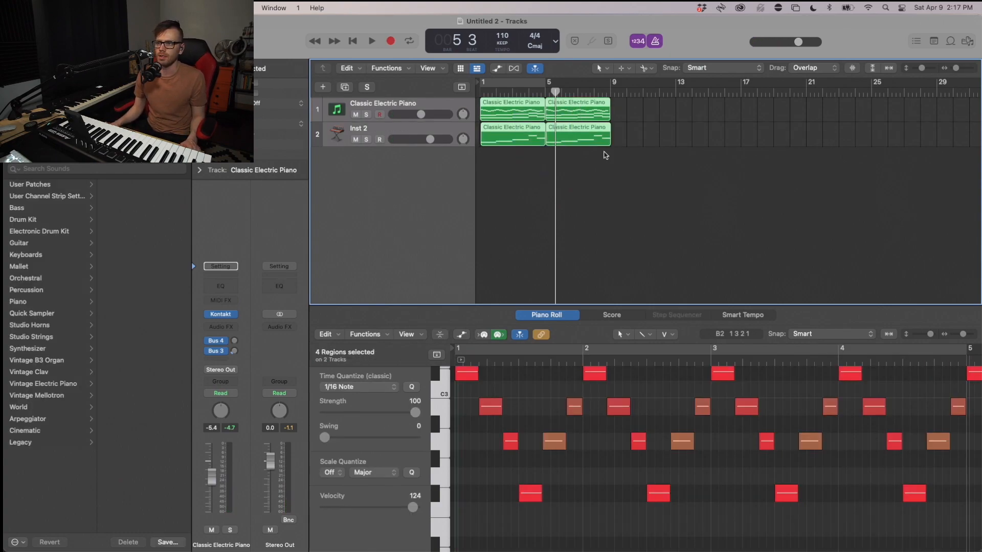
key(super+Right)
key(super+Up)
key(super+Up)
key(super+Right)
key(super+Up)
key(super+Right)
key(super+Right)
key(super+Up)
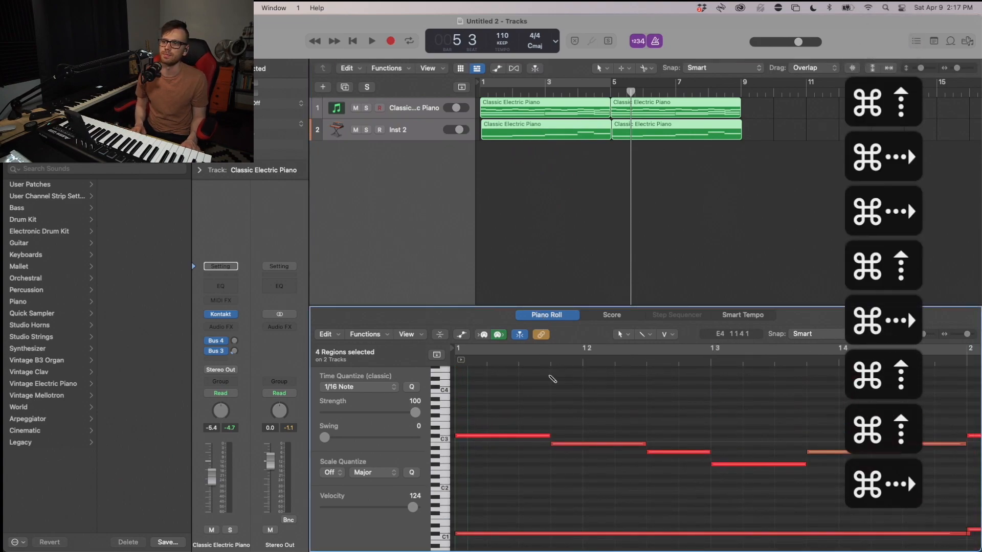
key(super+Left)
key(super+Up)
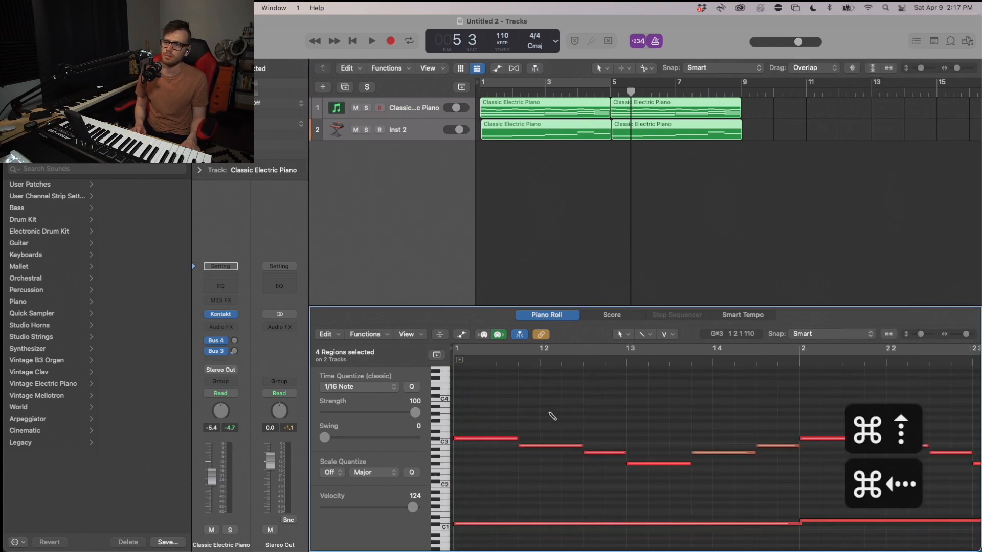
key(super+Left)
key(super+Left)
key(super+Left)
key(super+Left)
key(super+Left)
key(super+Down)
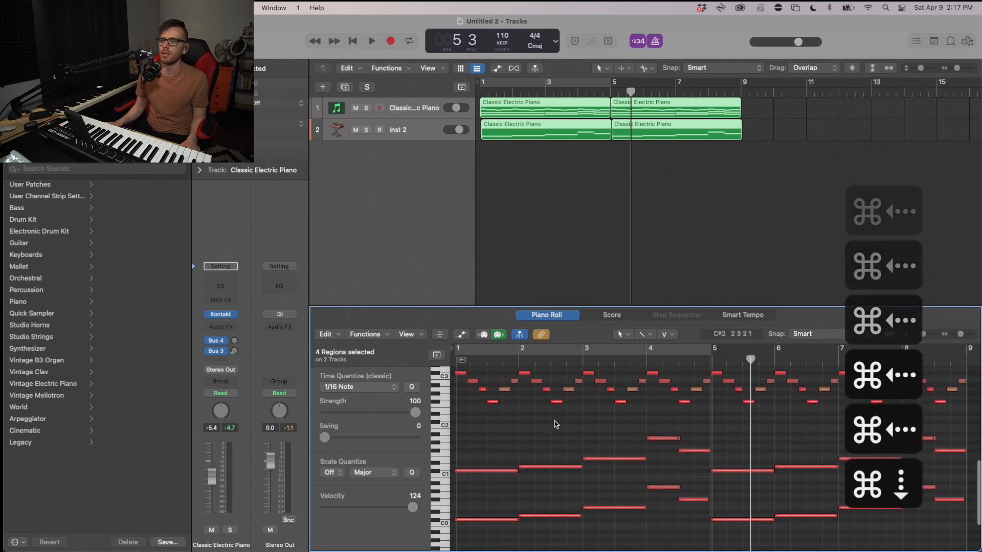
scroll(660, 438, down, 3)
click(501, 448)
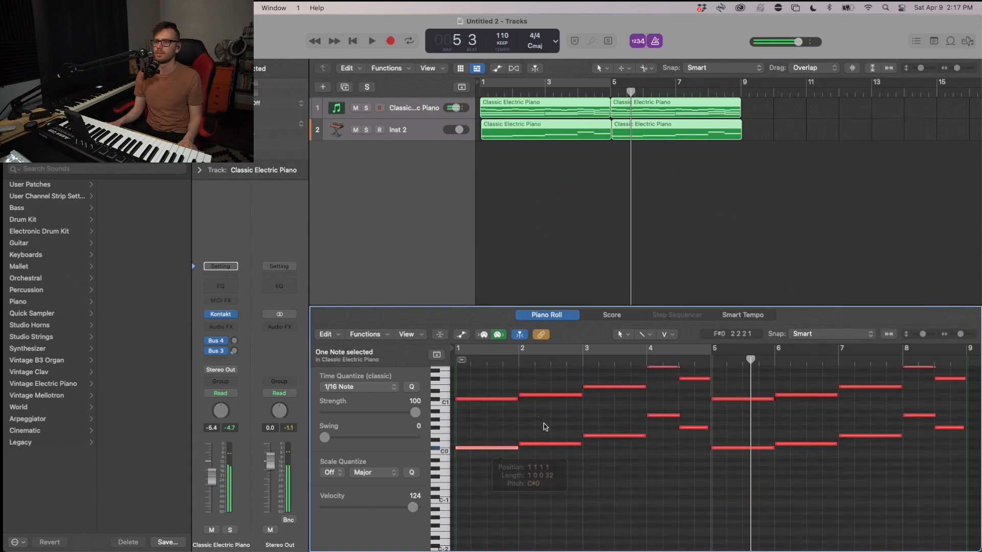
Step: Transpose the ten low bass notes in the first Classic Electric Piano region up one octave and play from the start
click(548, 117)
scroll(509, 503, down, 4)
click(488, 466)
drag(538, 410, 792, 480)
key(alt+shift+Up)
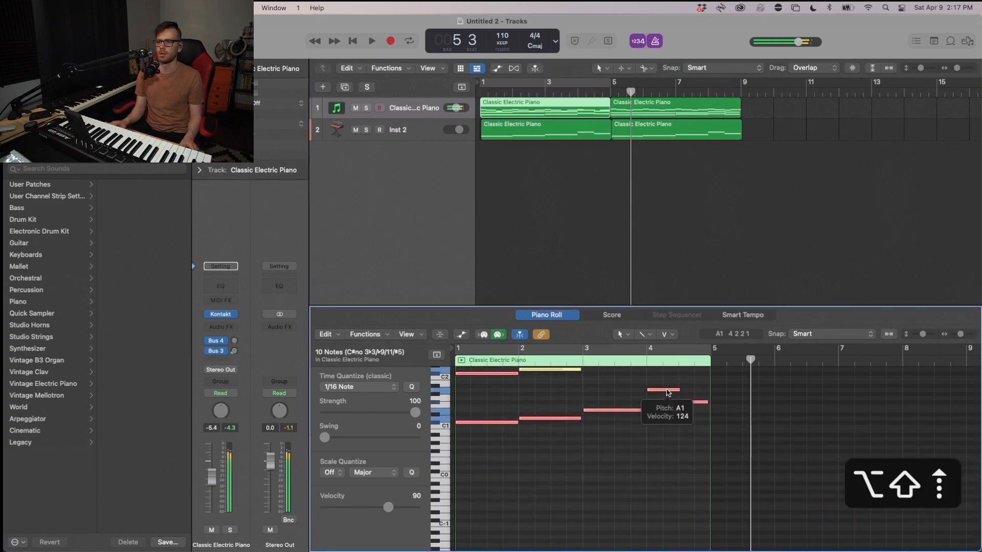
key(Return)
key(space)
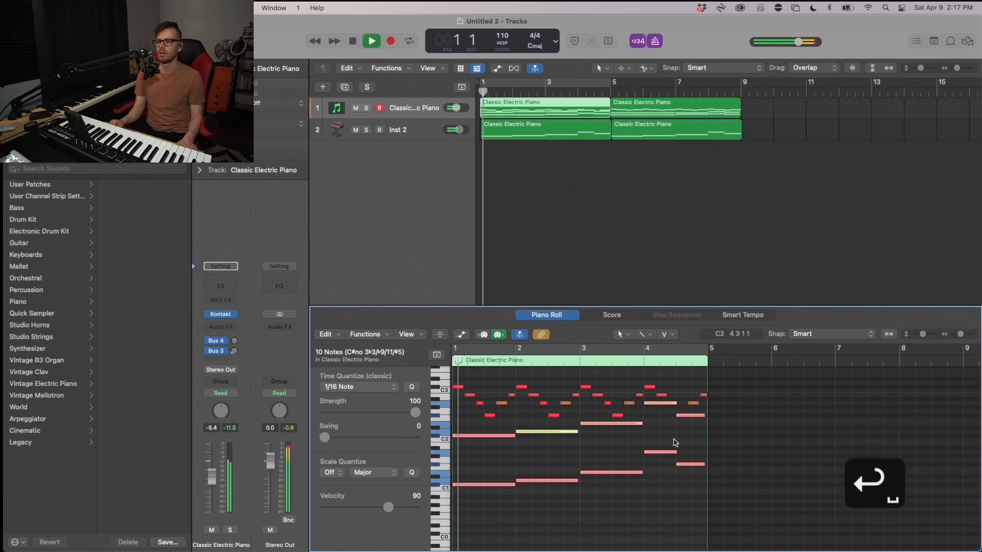
Step: Compare the two tracks' bass parts by soloing Inst 2 and Classic Electric Piano in turn, and check the piano region's upper bass note
click(366, 108)
click(366, 109)
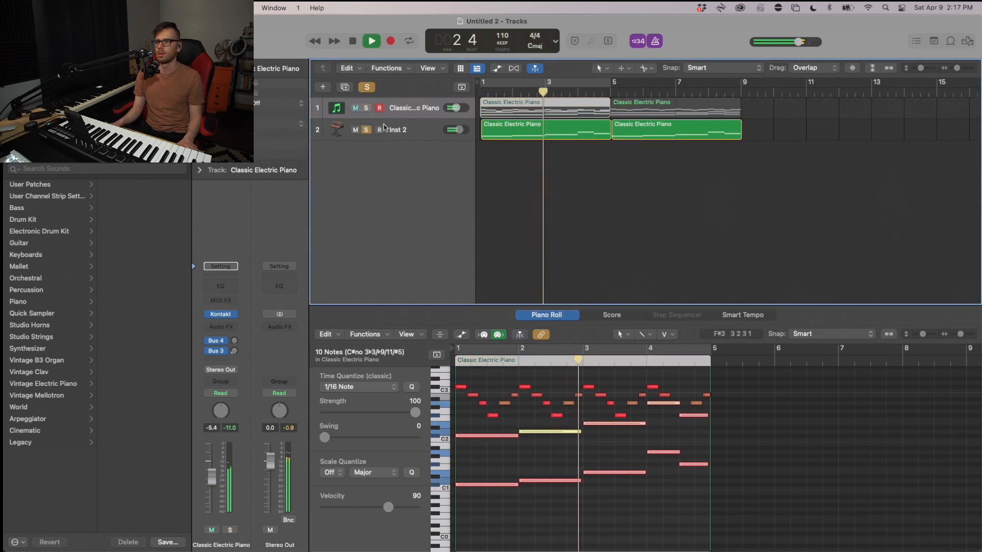
click(420, 132)
click(368, 109)
click(367, 130)
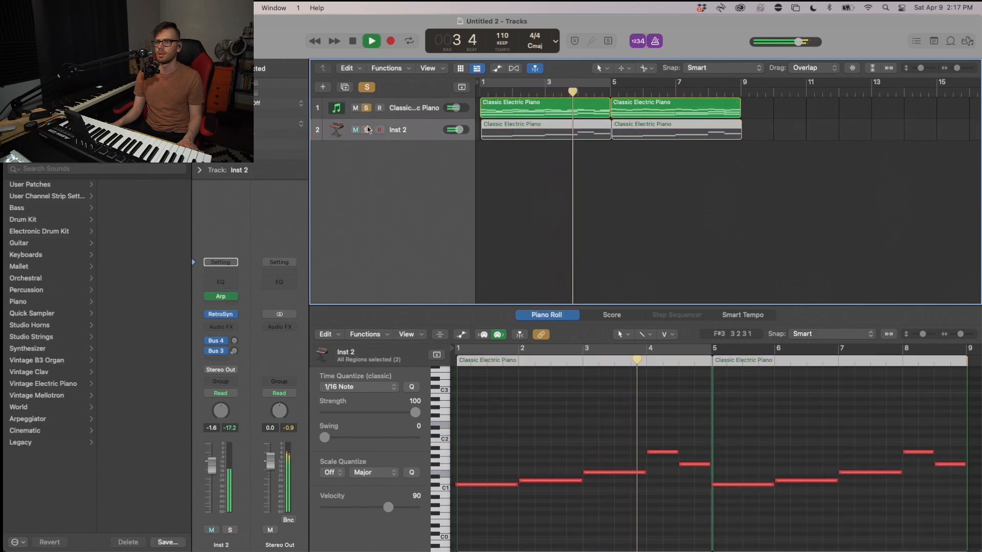
click(427, 111)
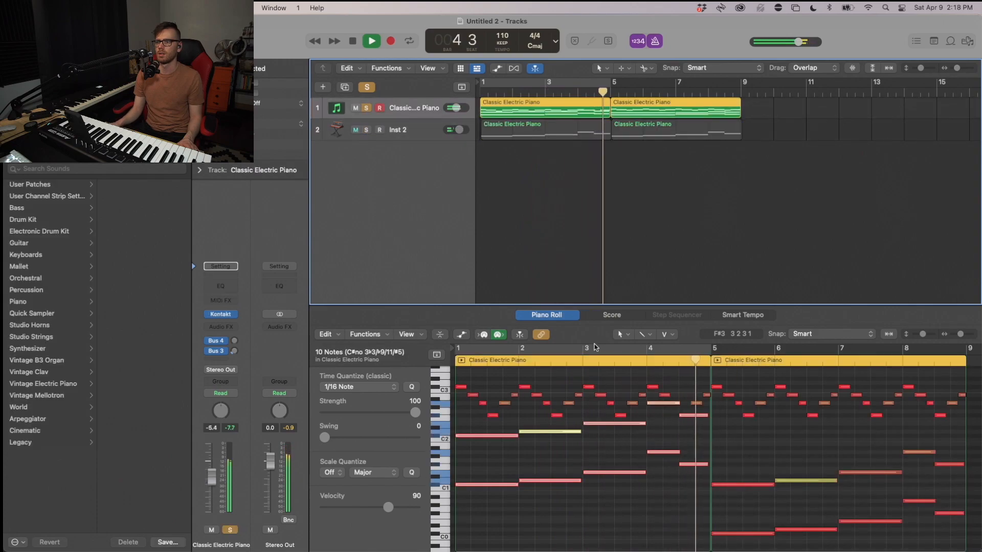
key(space)
click(497, 436)
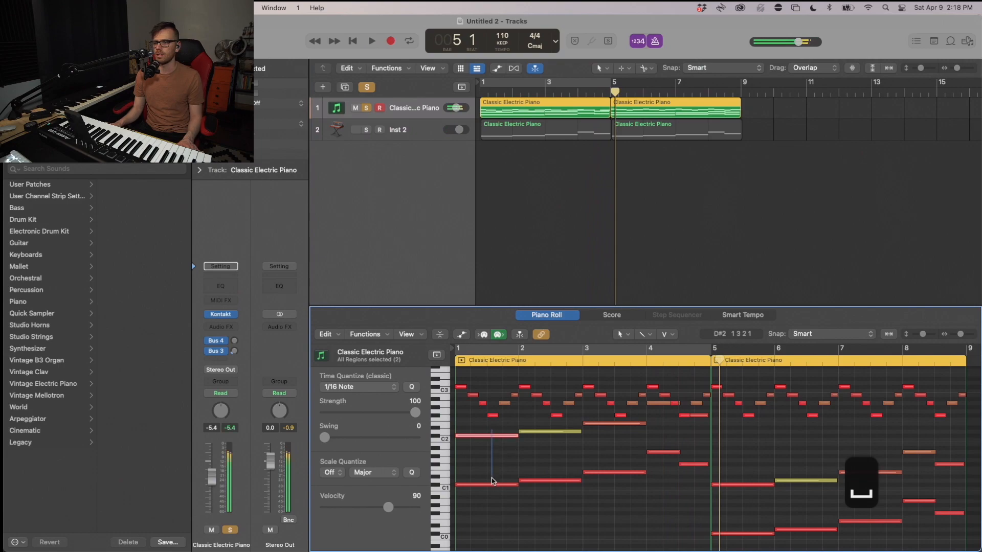
Step: In the first Classic Electric Piano region, raise the bar 1 bass octave pair one semitone and the bar 2 pair two semitones
key(alt+Up)
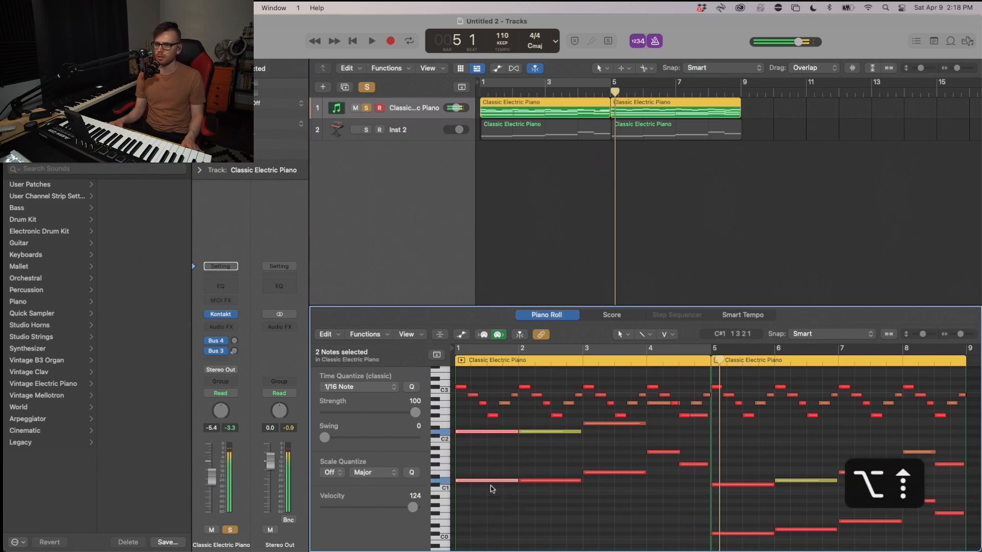
drag(542, 424, 541, 482)
key(alt+Up)
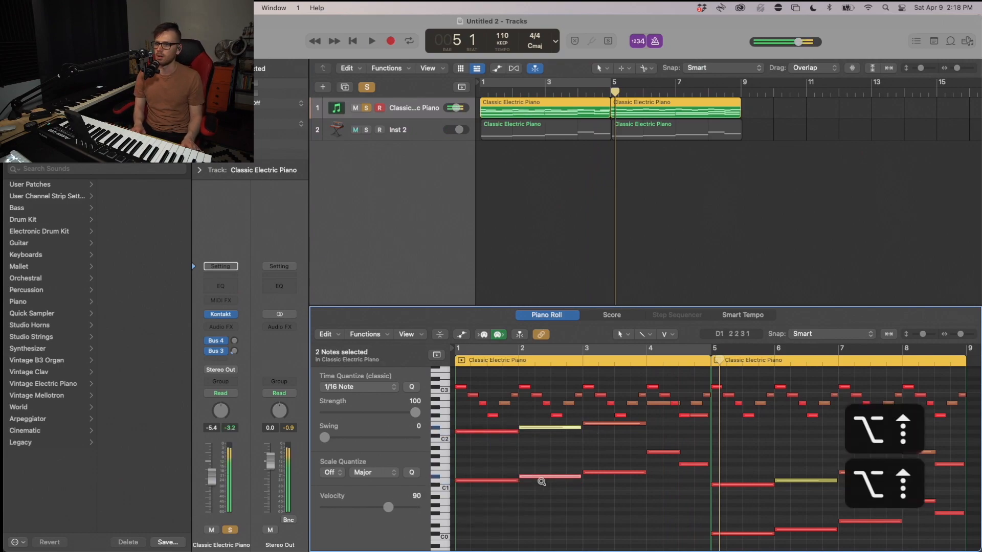
Step: Lower the bass octave pair in bar 3 of the first Classic Electric Piano region by seven semitones, to A1 and A0
key(alt+Down)
key(alt+Down)
key(alt+Down)
key(alt+Down)
key(alt+Down)
key(alt+Down)
key(alt+Down)
key(alt+Down)
key(alt+Down)
key(alt+Down)
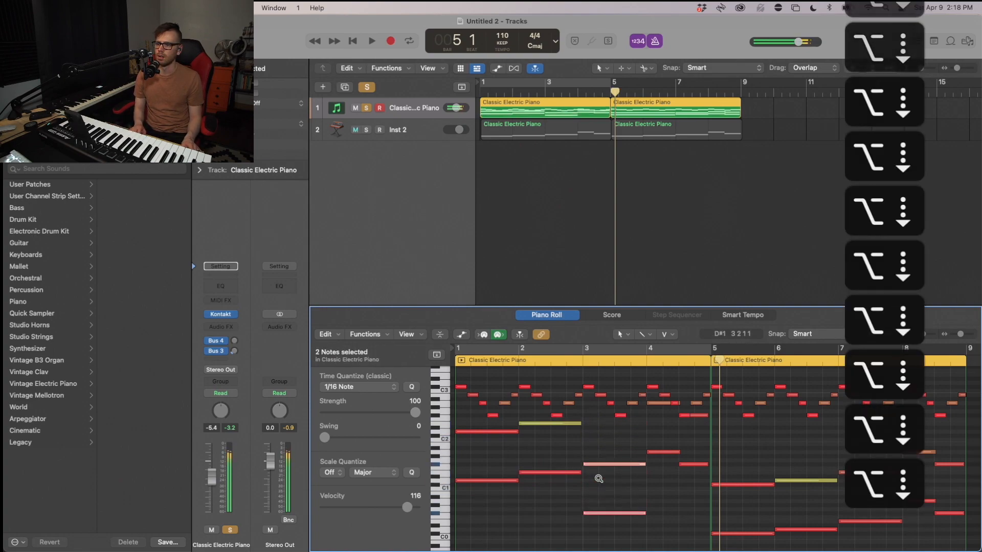
scroll(598, 477, right, 3)
scroll(597, 477, left, 3)
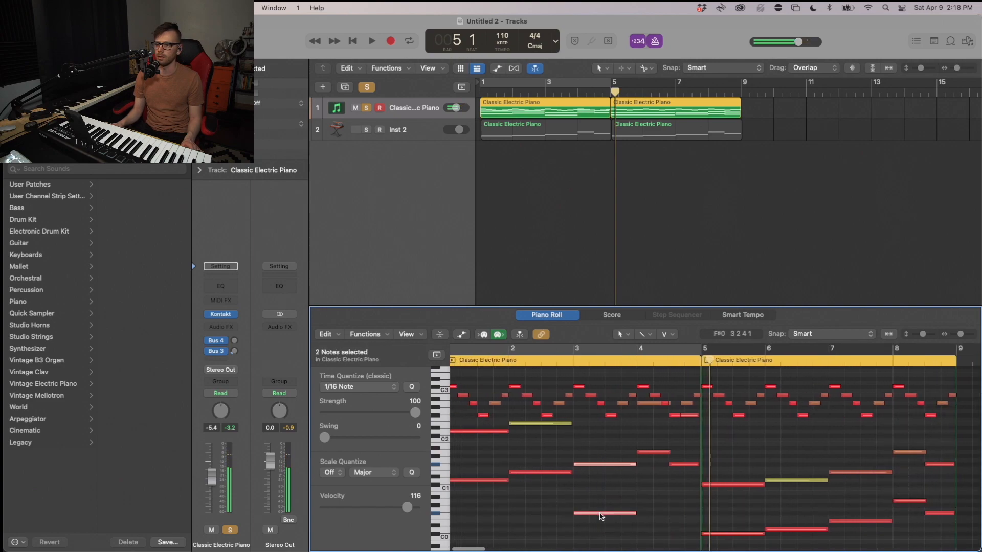
key(alt+Down)
key(alt+Down)
key(alt+Down)
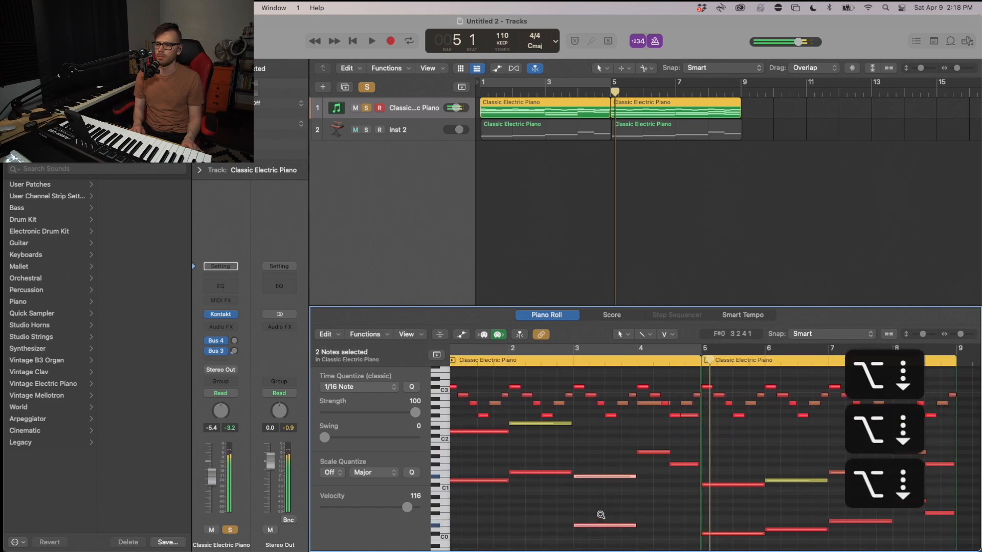
key(alt+Up)
key(alt+Up)
key(alt+Up)
key(alt+Up)
key(alt+Up)
key(alt+Up)
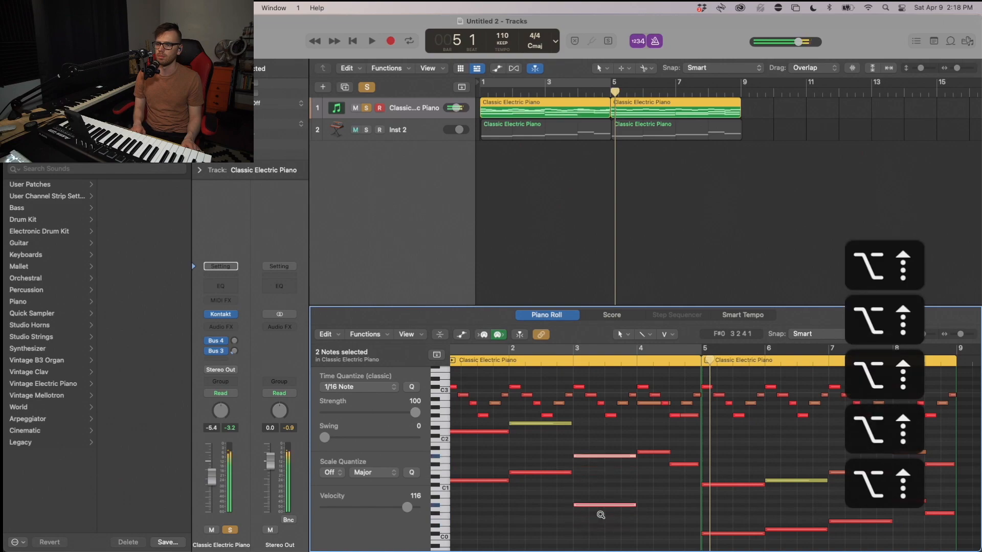
Step: Lower the first bass octave pair in bar 4 by an octave and three semitones, to F#1 and F#0
drag(654, 446, 691, 471)
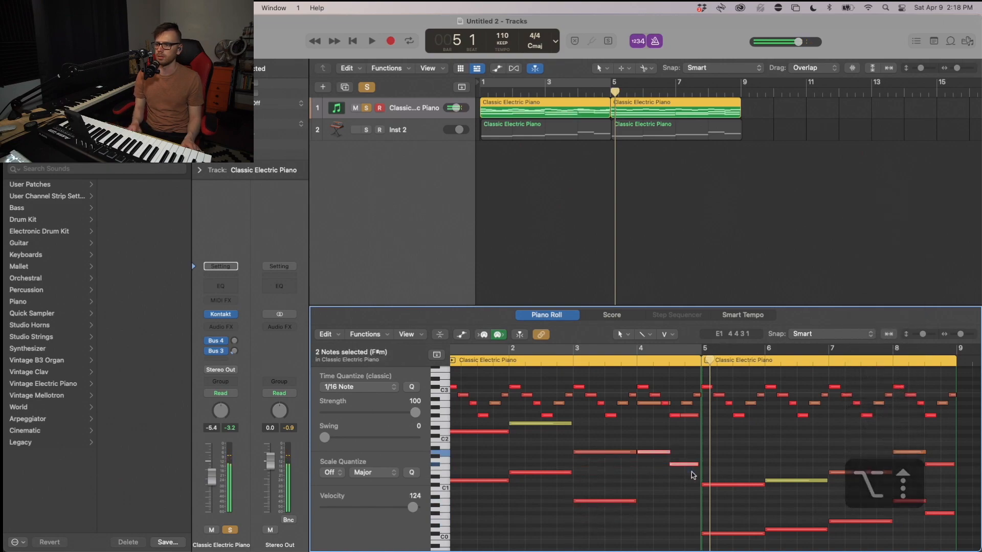
drag(653, 468, 653, 468)
key(alt+shift+Down)
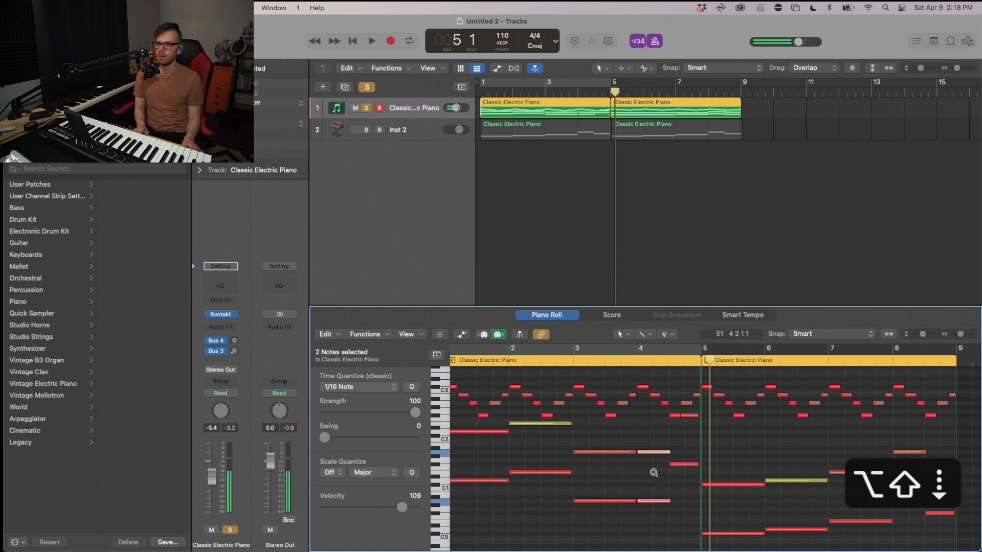
key(alt+Up)
key(alt+Up)
key(alt+Up)
key(alt+Down)
key(alt+Down)
key(alt+Down)
key(alt+Down)
key(alt+Down)
key(alt+Down)
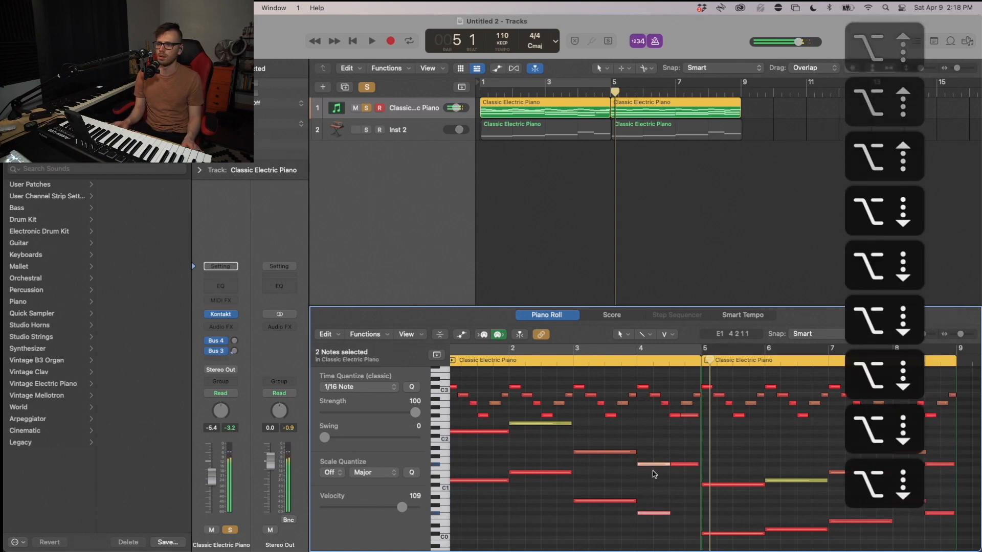
Step: Lower the second bass octave pair in bar 4 by nine semitones, to A1 and A0
drag(685, 479, 691, 414)
key(alt+Down)
key(alt+Down)
key(alt+Down)
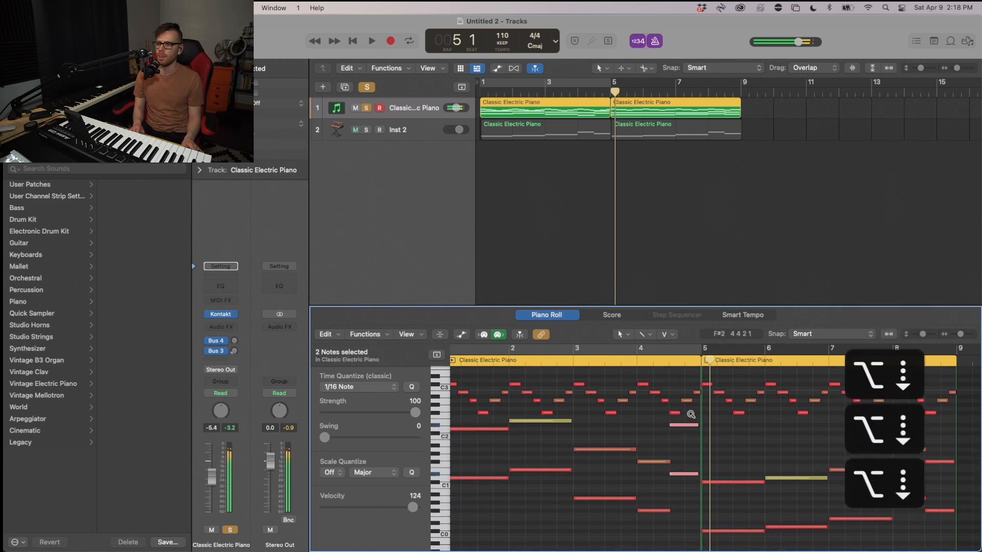
key(alt+Down)
key(alt+Down)
key(alt+Down)
key(alt+Down)
key(alt+Down)
key(alt+Down)
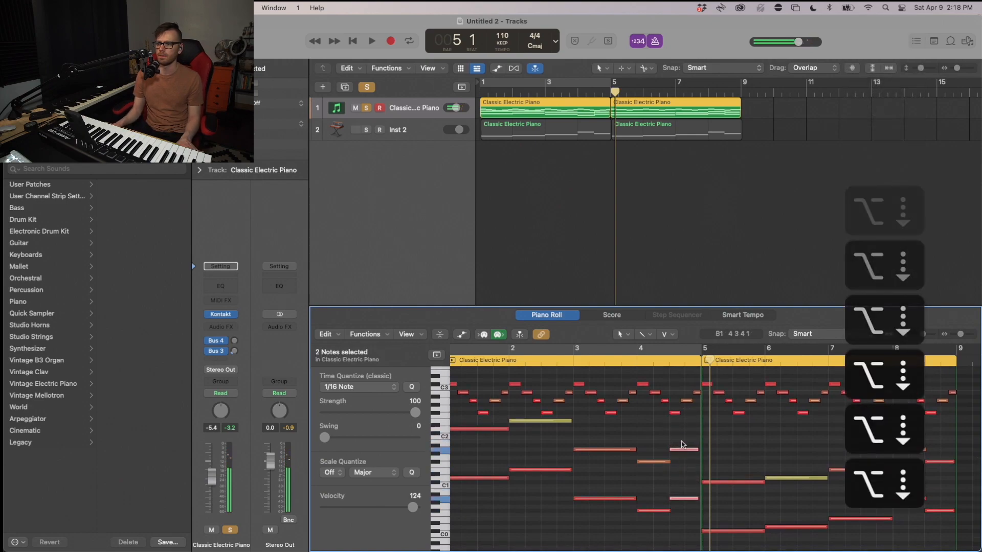
click(753, 453)
Step: Trim the first bass pair in bar 4 to a length of two beats and play the part from the start
drag(648, 462, 646, 462)
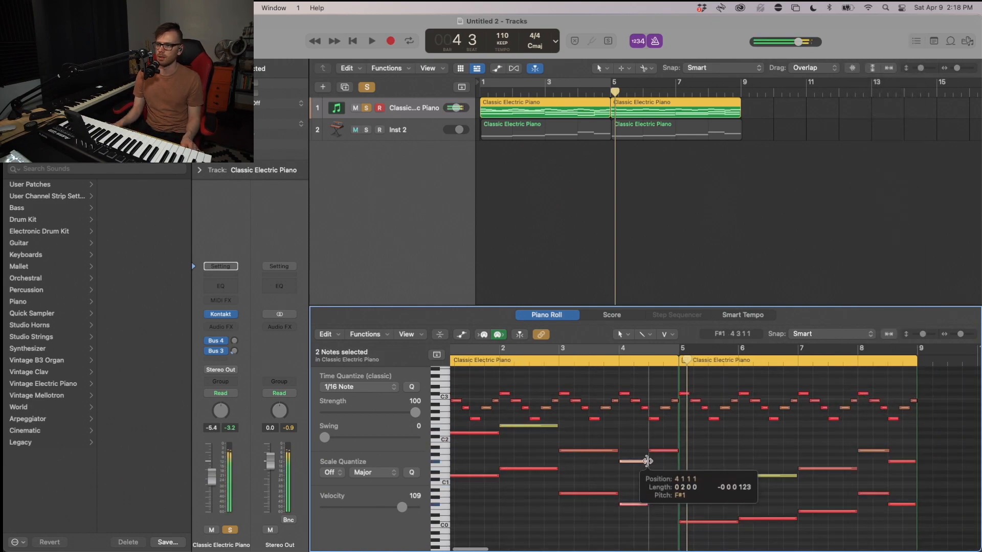
click(639, 456)
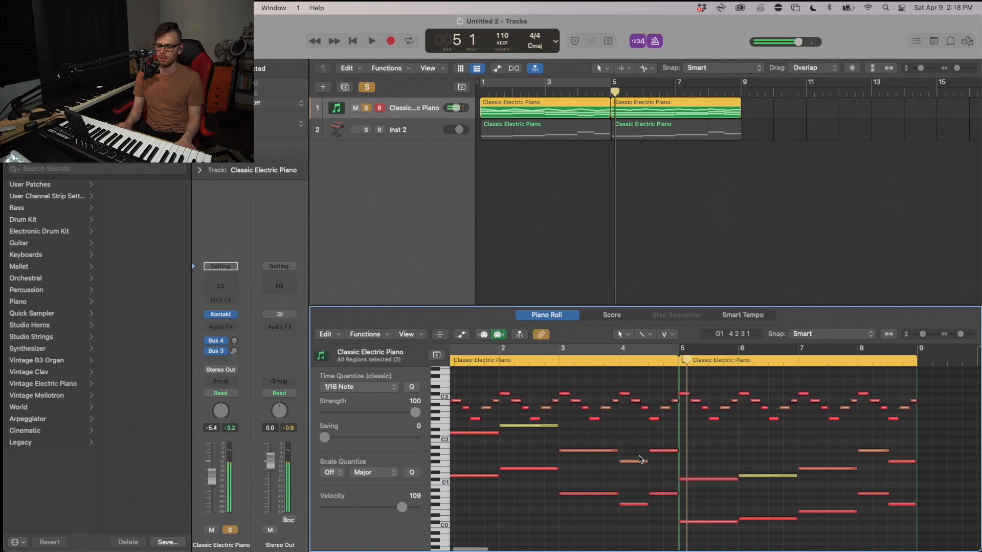
key(Return)
key(space)
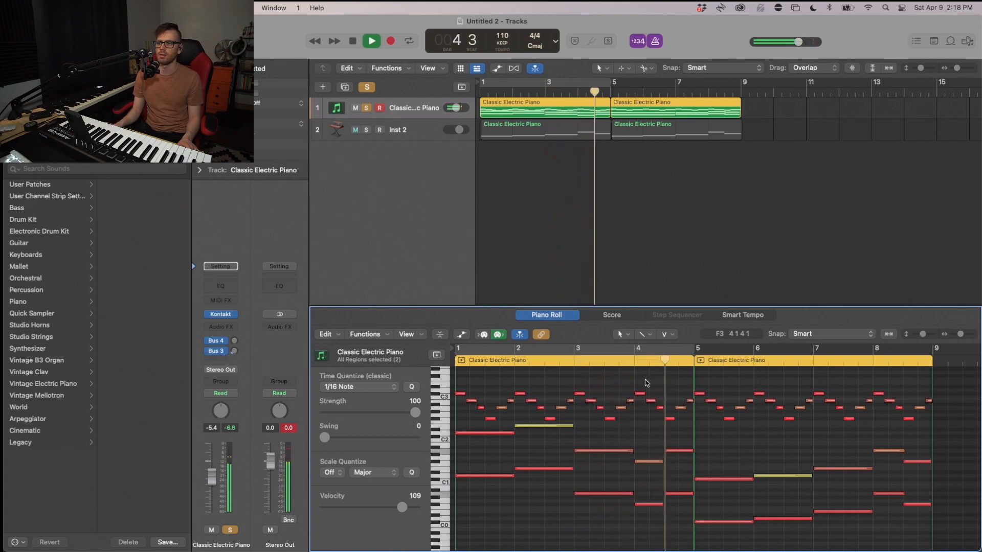
key(space)
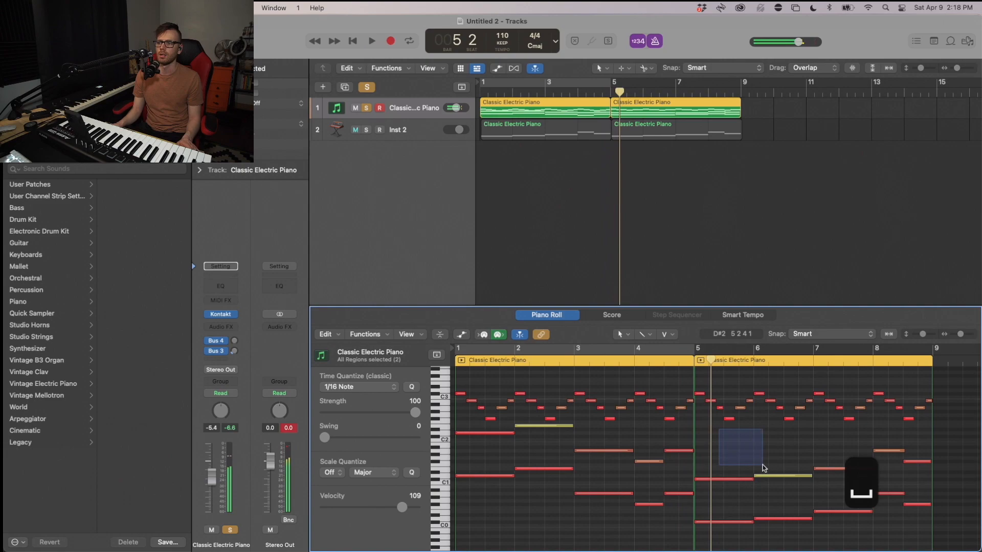
Step: Delete the ten bass notes in bars 5 to 8 of the second Classic Electric Piano region
drag(720, 437, 938, 546)
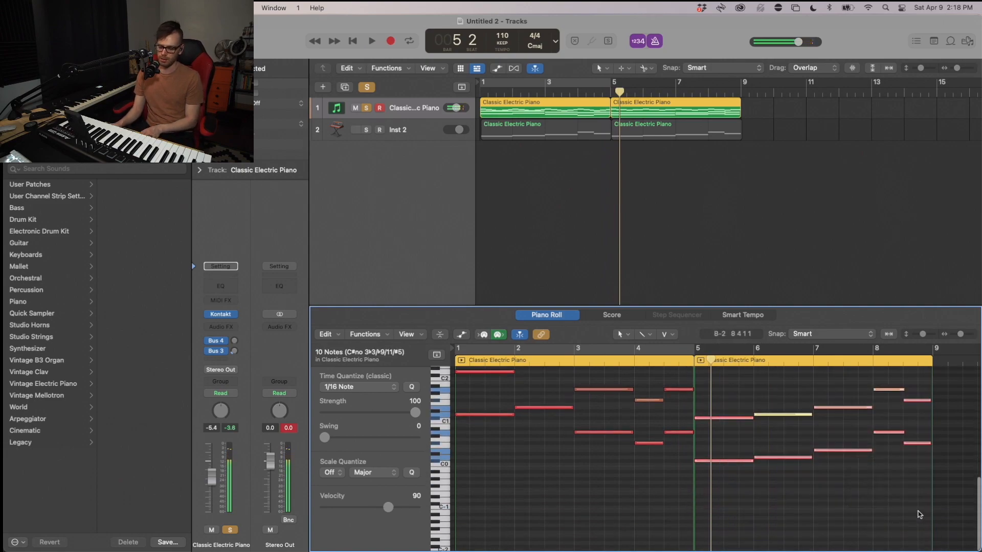
key(BackSpace)
scroll(713, 486, down, 3)
scroll(701, 460, up, 3)
Step: Copy the ten revised bass notes from the first Classic Electric Piano region and paste them at bar 5
drag(684, 425, 452, 517)
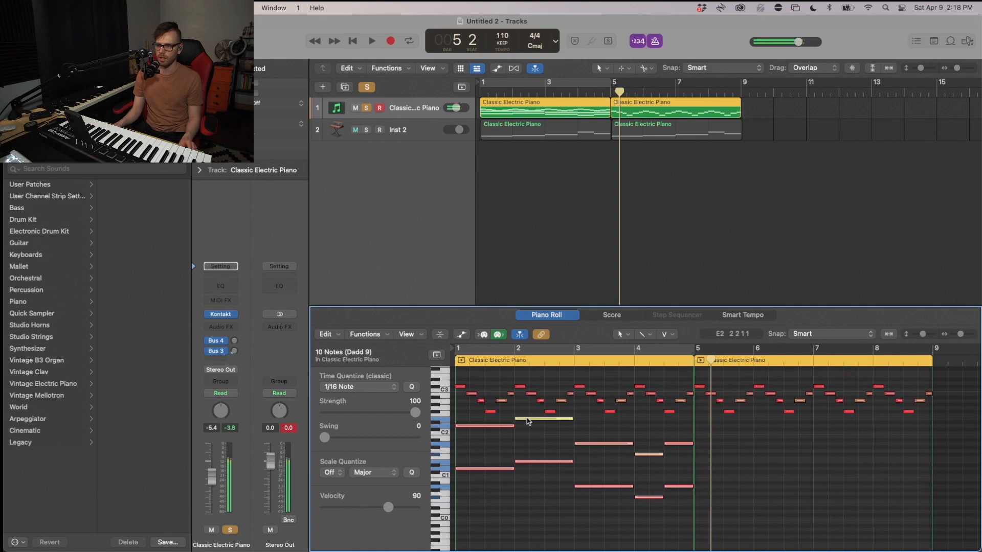
key(super+c)
key(period)
key(comma)
key(comma)
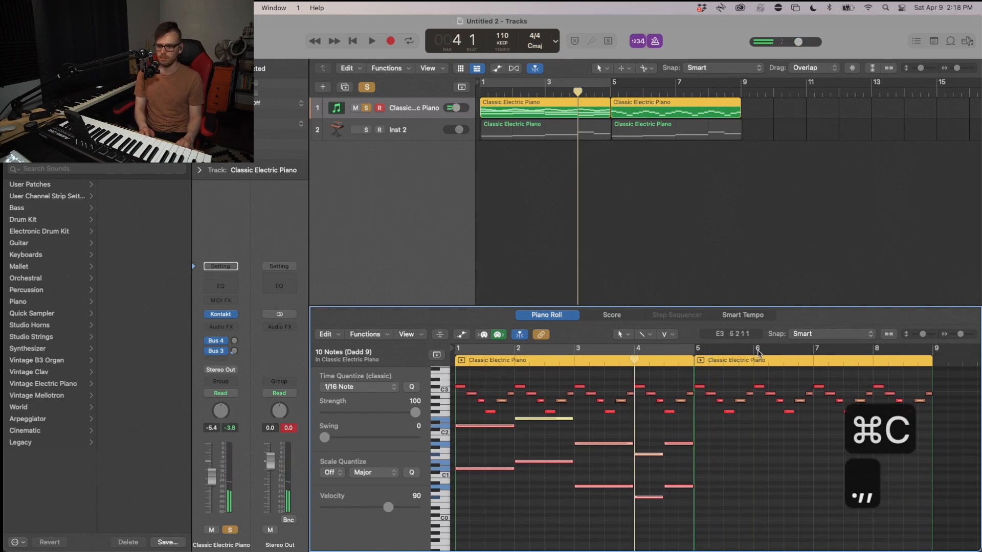
key(period)
key(slash)
key(super+v)
key(Escape)
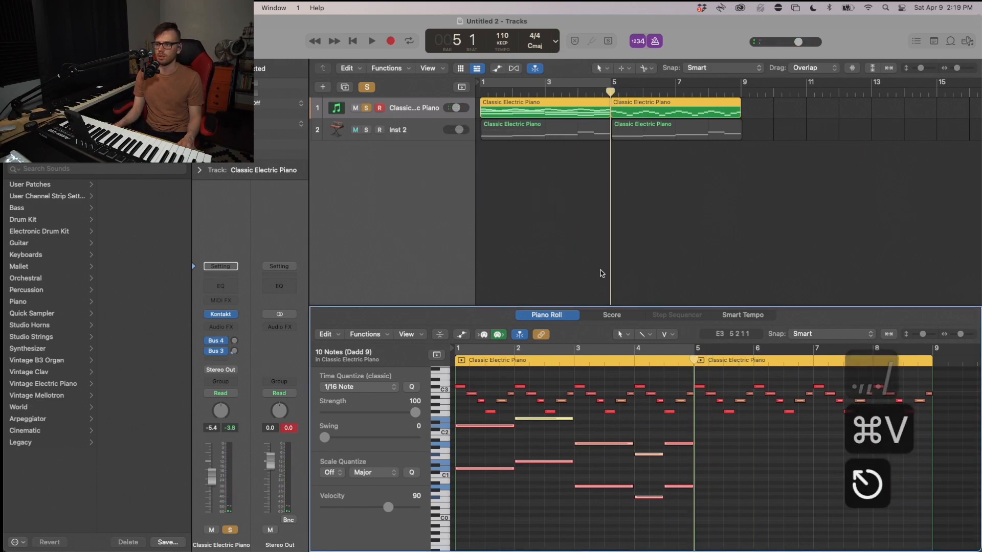
key(super+v)
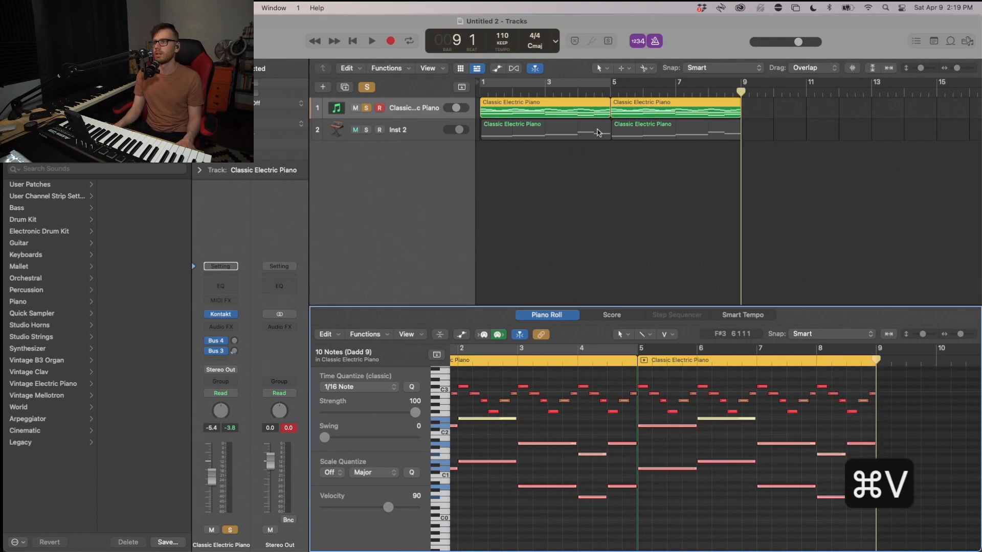
Step: Replace both Inst 2 regions with copies of the revised Classic Electric Piano regions
click(616, 152)
drag(724, 134, 637, 137)
key(super+z)
click(555, 157)
key(BackSpace)
drag(651, 169, 560, 161)
click(561, 162)
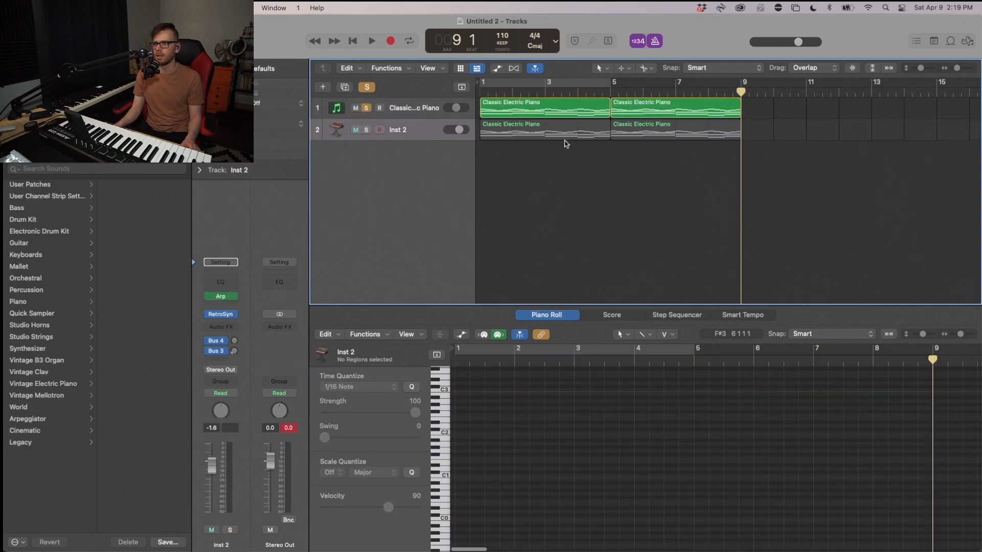
Step: Delete the melody and upper bass notes from both Inst 2 regions, keeping only the lowest bass line
click(566, 135)
drag(716, 463, 478, 401)
key(BackSpace)
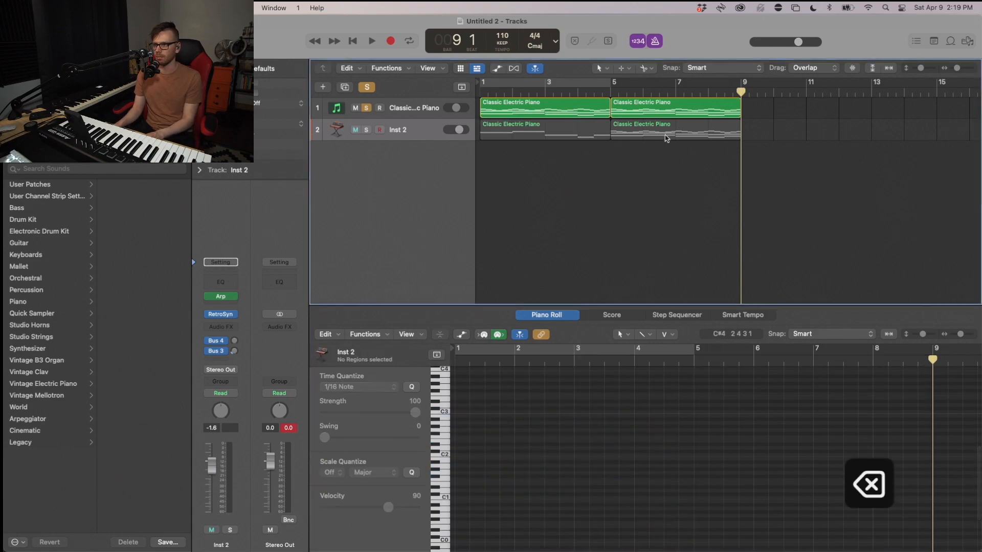
click(668, 128)
drag(649, 397, 958, 488)
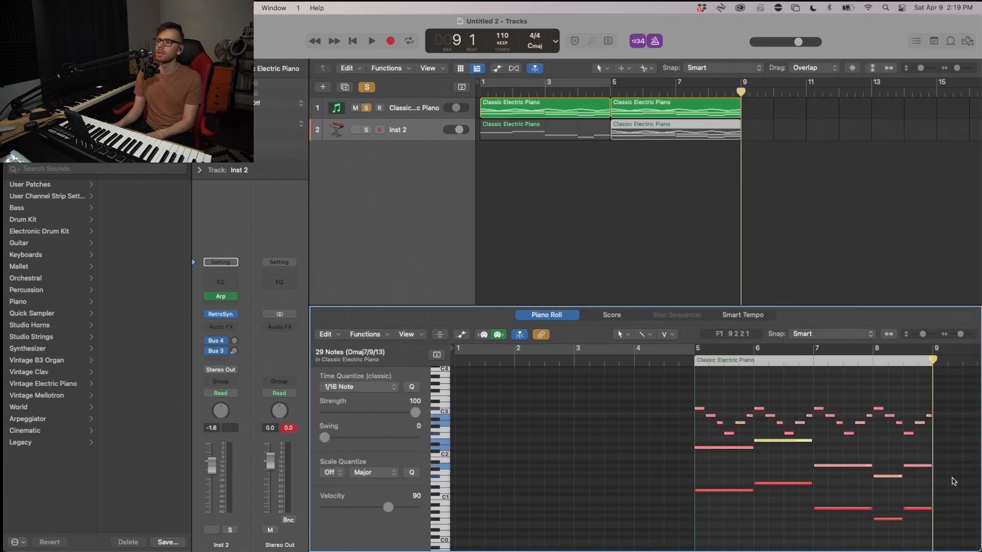
key(BackSpace)
click(652, 195)
Step: Join the two Inst 2 regions into one region, and join the two Classic Electric Piano regions likewise
drag(636, 132, 584, 147)
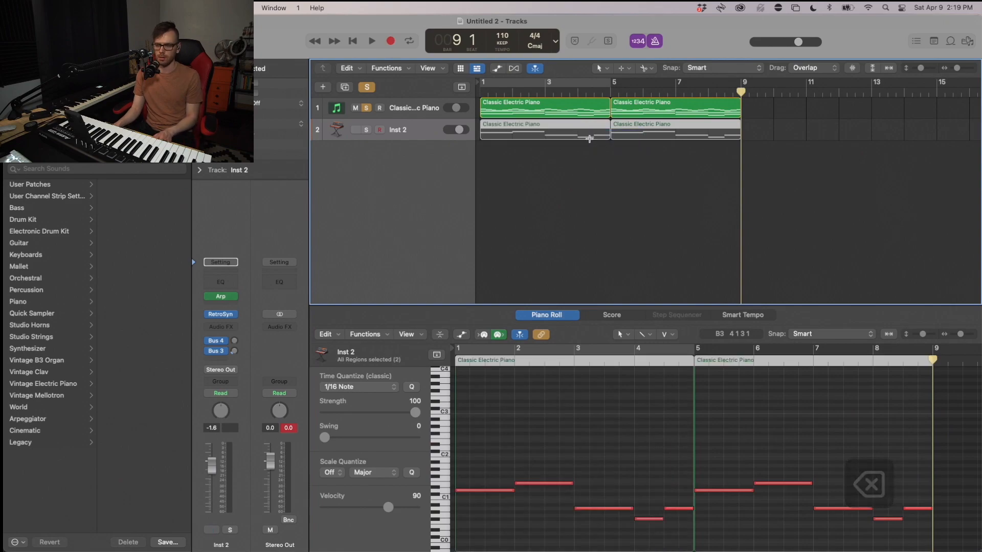
key(super+k)
key(super+j)
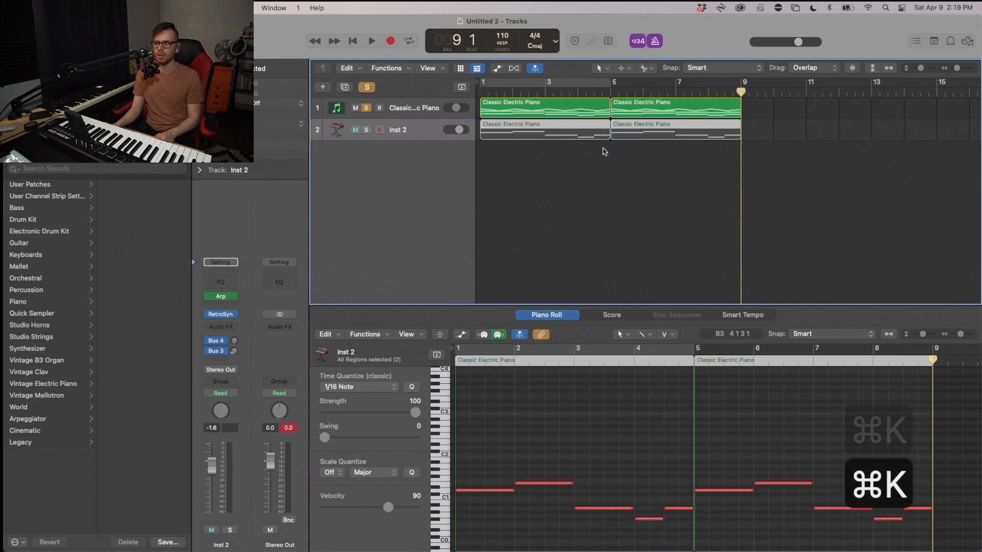
drag(796, 117, 526, 114)
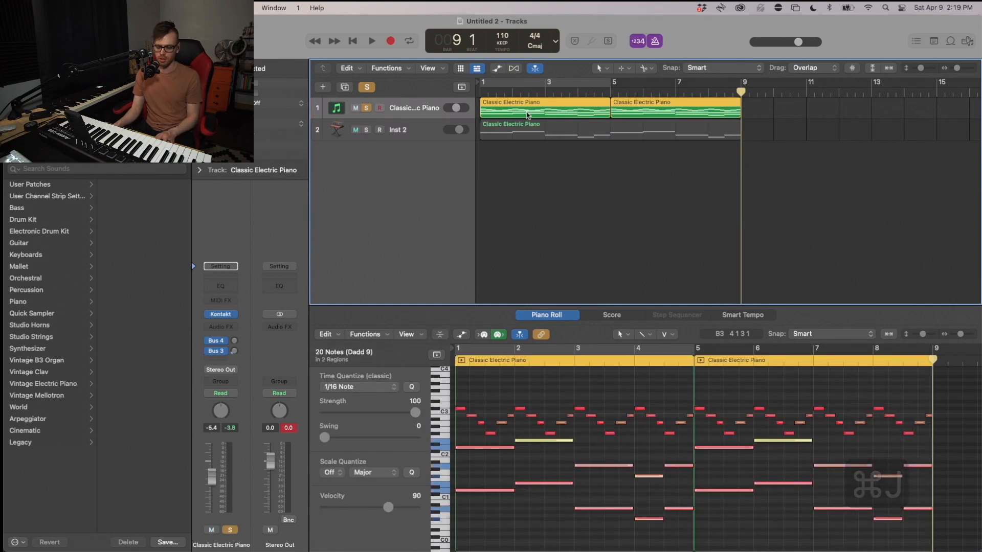
key(super+j)
Step: Solo Inst 2 alongside Classic Electric Piano and play both joined parts together from the start
key(Return)
key(space)
click(366, 130)
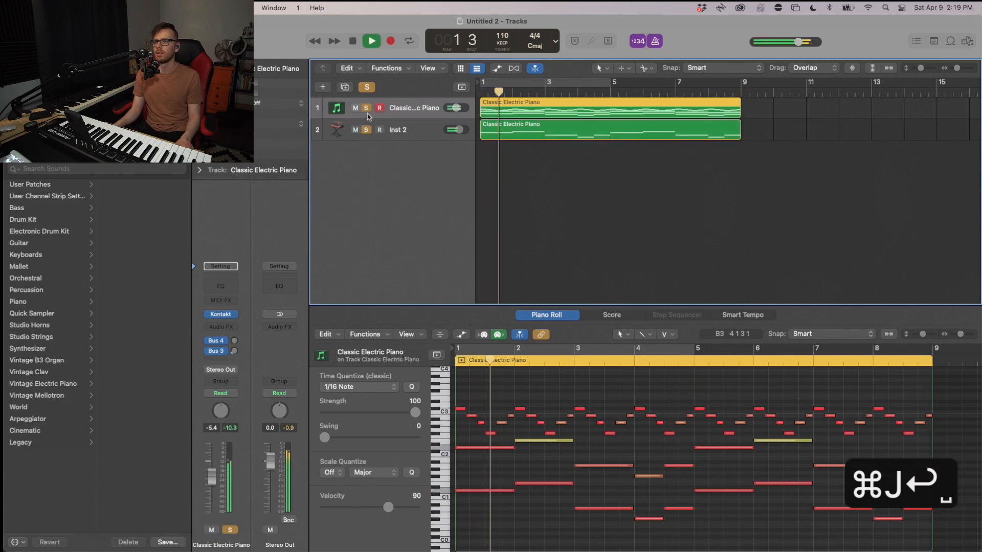
click(496, 166)
click(498, 107)
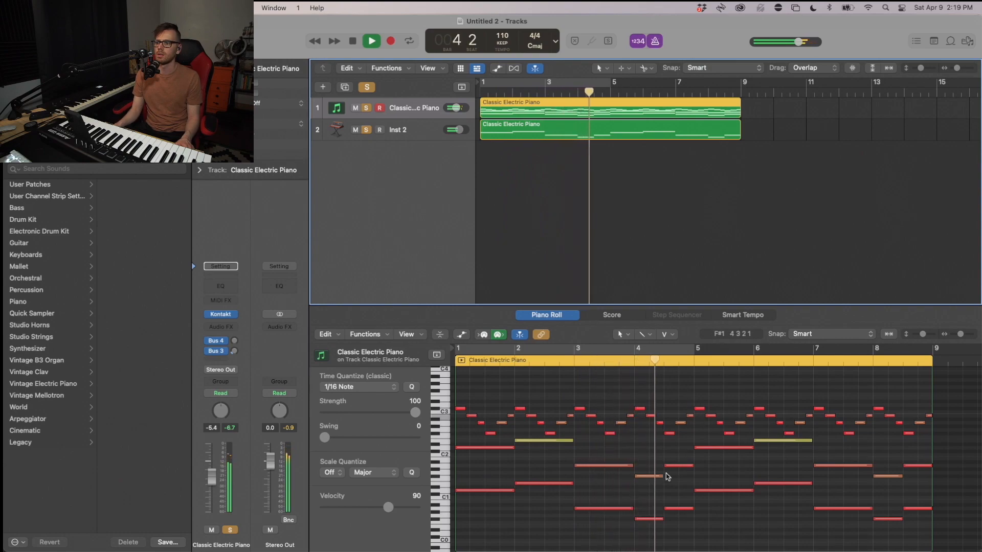
key(space)
Step: Lower the second bass octave pairs of bars 4 and 8 in the Classic Electric Piano region by five semitones
drag(663, 462, 672, 526)
click(854, 484)
drag(920, 511, 920, 512)
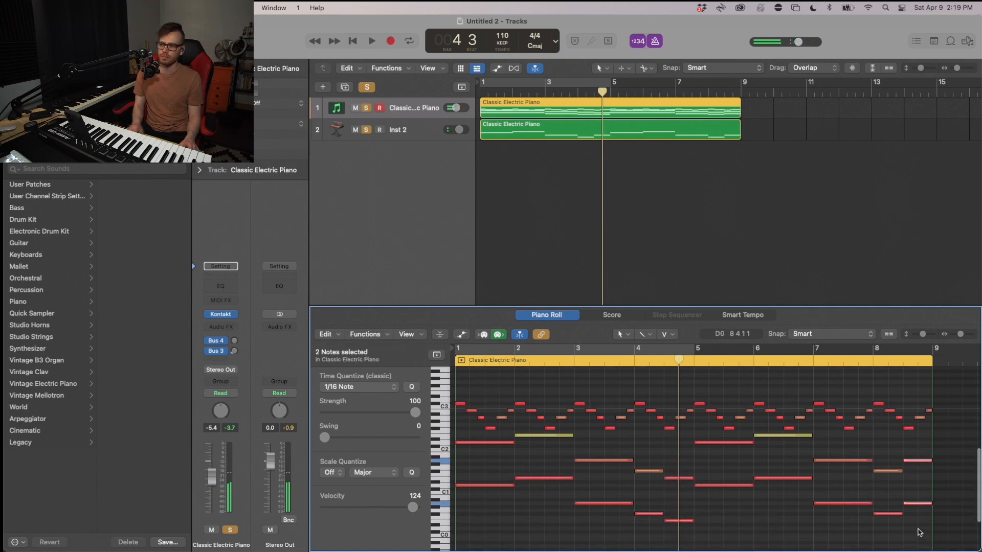
key(alt+Down)
key(alt+Down)
key(alt+Down)
key(alt+Down)
key(alt+Down)
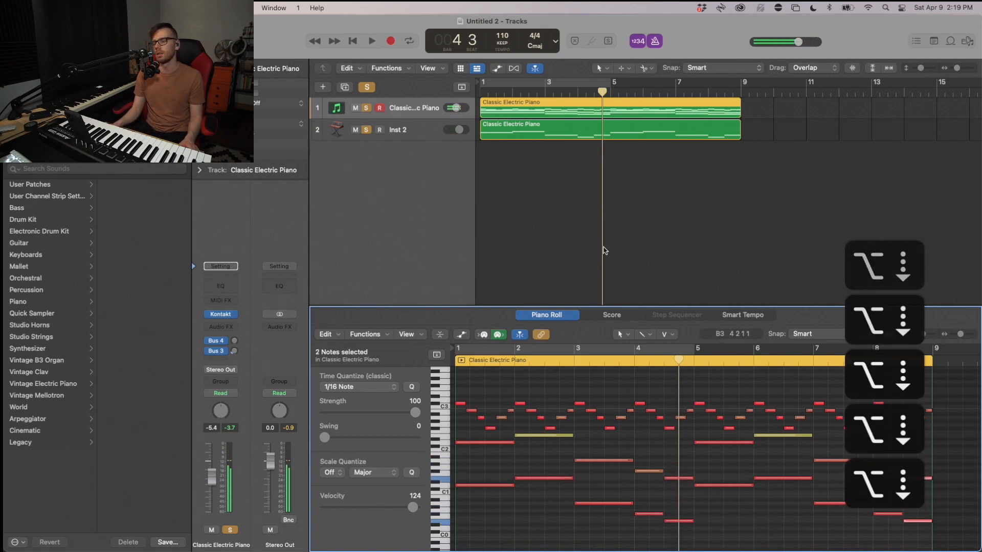
Step: Lower the second bar 4 bass note in the Inst 2 region by five semitones, to E0
click(585, 137)
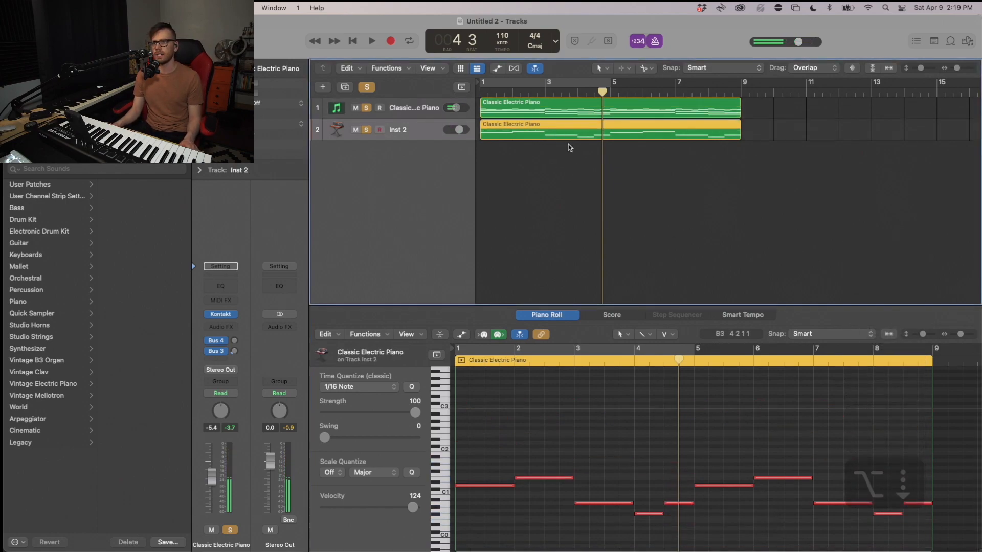
click(679, 504)
key(cmd+Down)
key(cmd+Down)
key(cmd+Down)
key(alt+Up)
key(alt+Up)
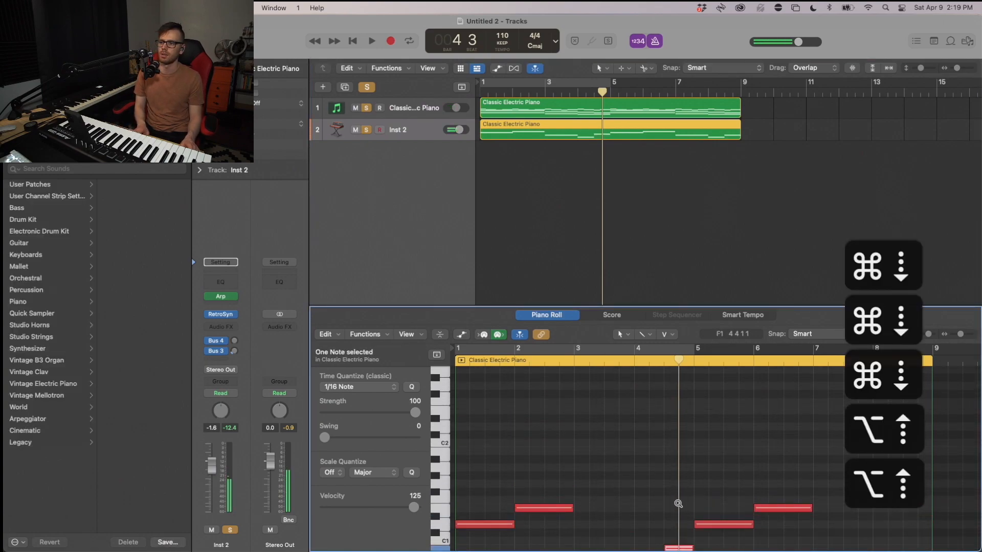
key(alt+Up)
scroll(680, 506, up, 3)
key(alt+Down)
key(alt+Down)
key(alt+Down)
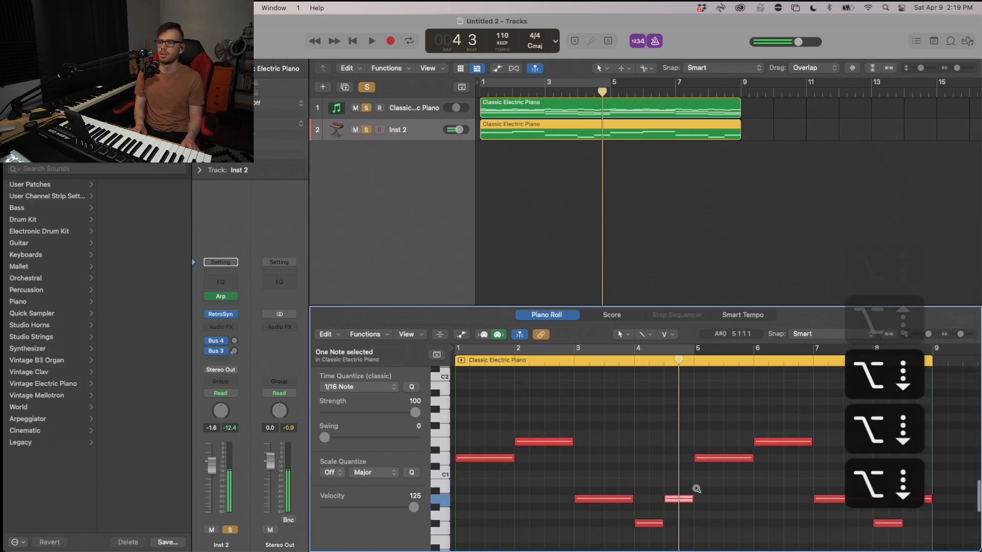
key(alt+Down)
key(alt+Down)
key(alt+Down)
key(alt+Down)
key(alt+Down)
scroll(700, 484, right, 5)
scroll(700, 484, down, 1)
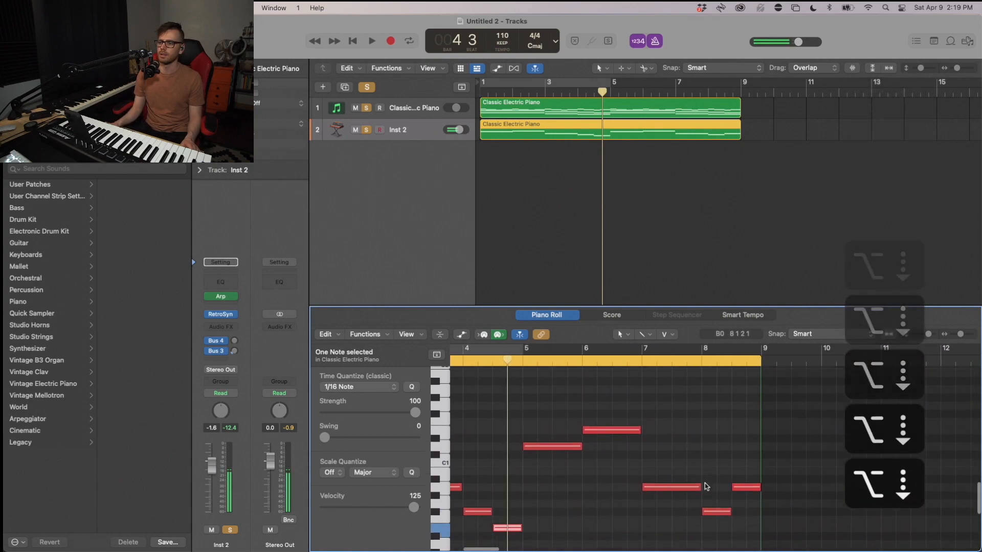
Step: Lower the second bar 8 bass note in the Inst 2 region by five semitones, to E0
scroll(704, 486, down, 2)
click(751, 448)
key(alt+Down)
key(alt+Down)
key(alt+Down)
key(alt+Down)
key(alt+Down)
key(alt+Down)
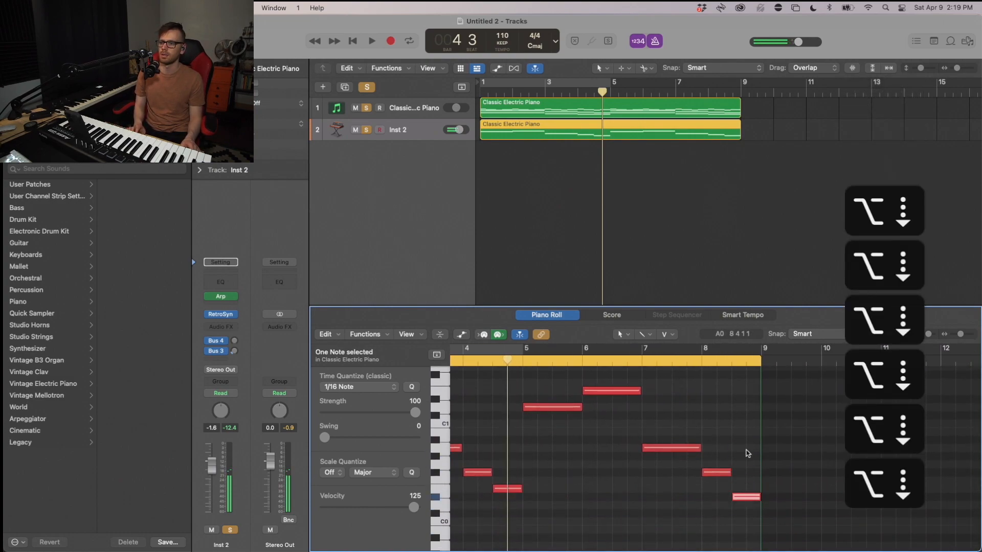
key(alt+Up)
Step: Play both parts from the start and bring up the Classic Electric Piano region's notes for comparison
key(space)
click(631, 436)
key(Return)
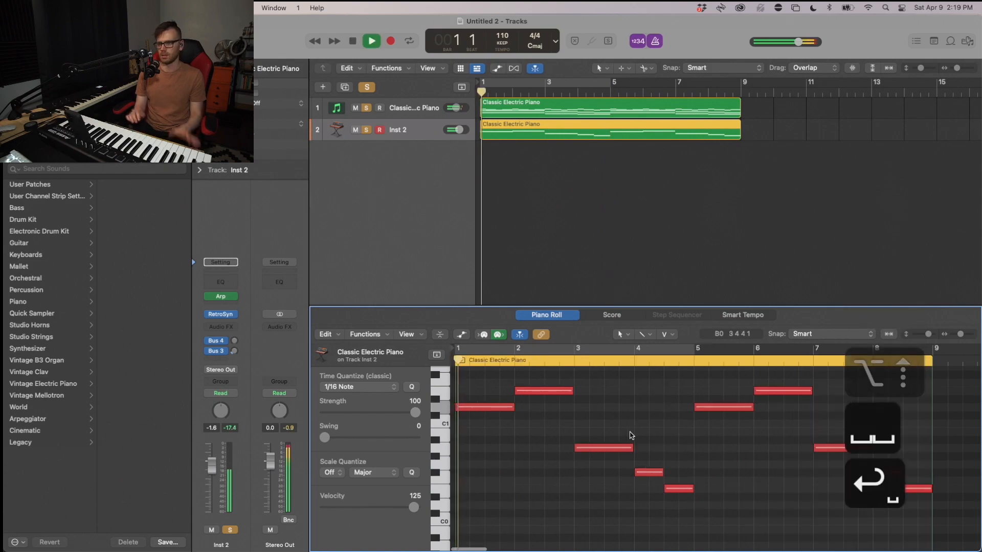
click(389, 108)
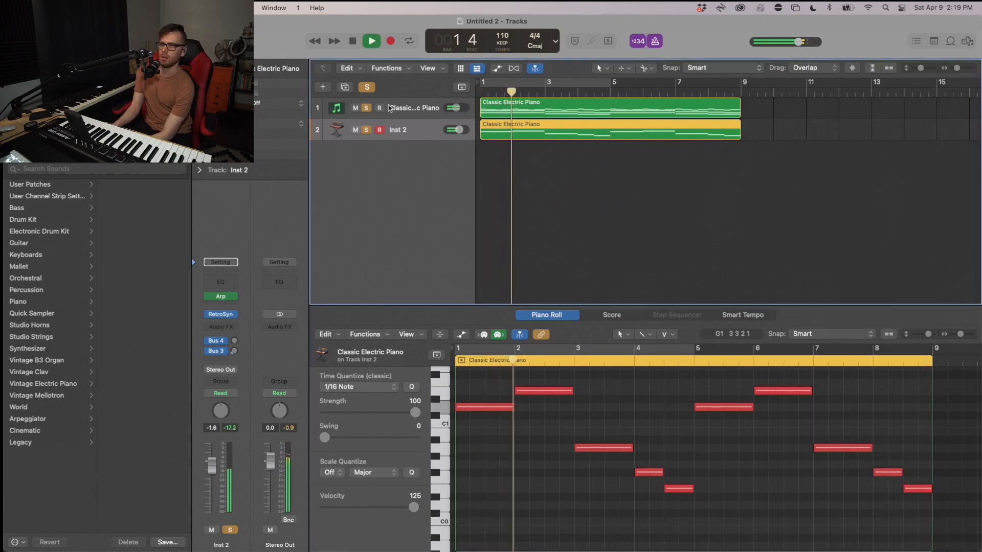
click(390, 108)
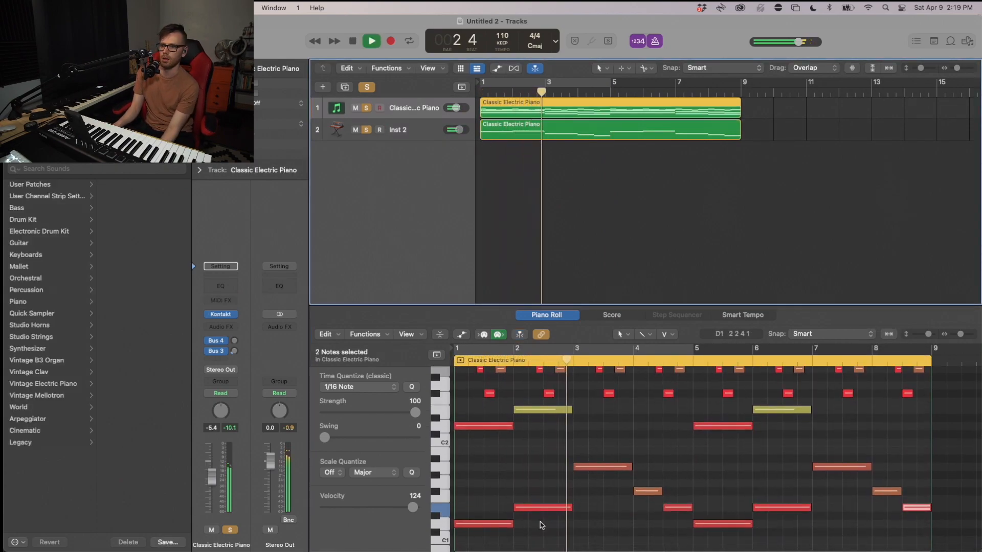
click(510, 526)
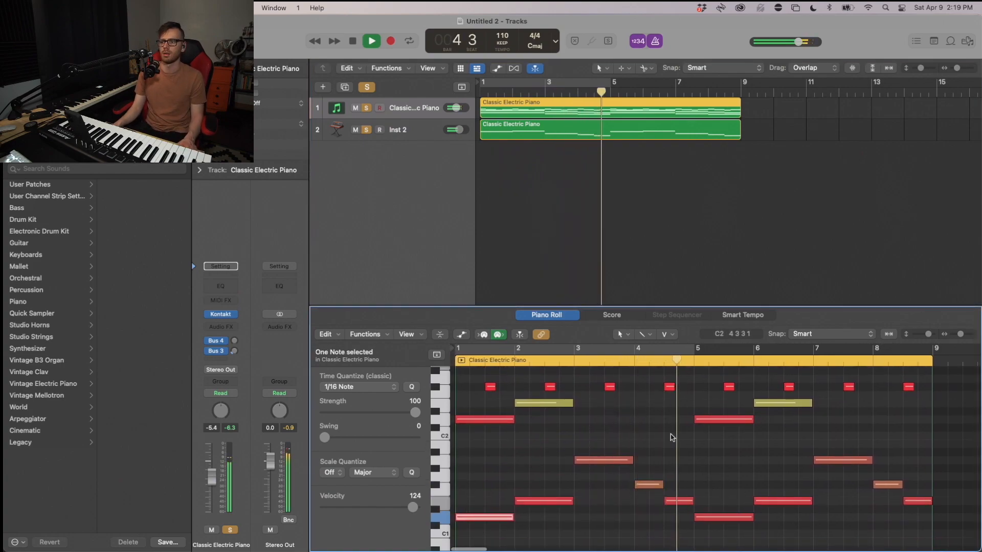
Step: Delete the upper octave bass notes of bars 1, 2, 5 and 6 in the Classic Electric Piano region
key(space)
key(cmd+a)
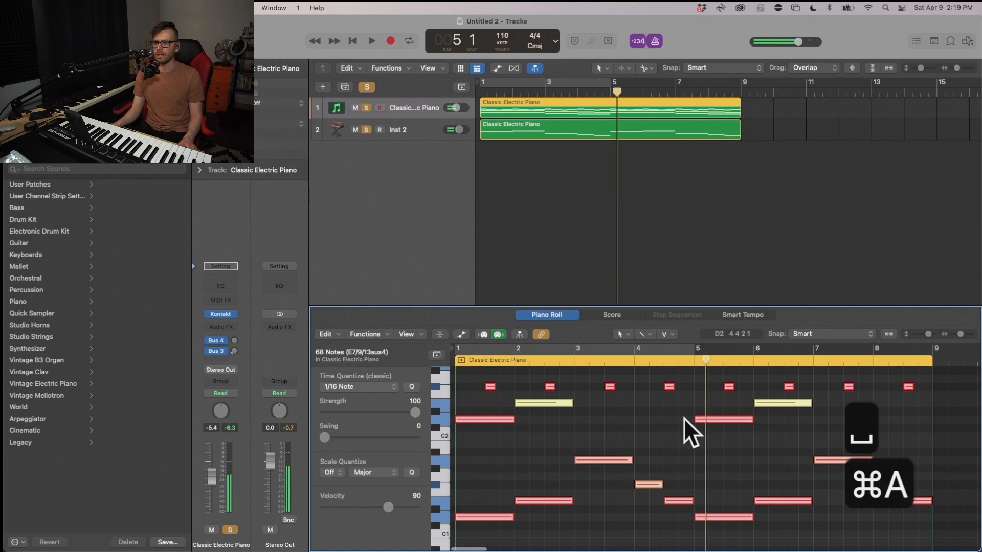
click(500, 402)
drag(528, 396, 502, 428)
key(BackSpace)
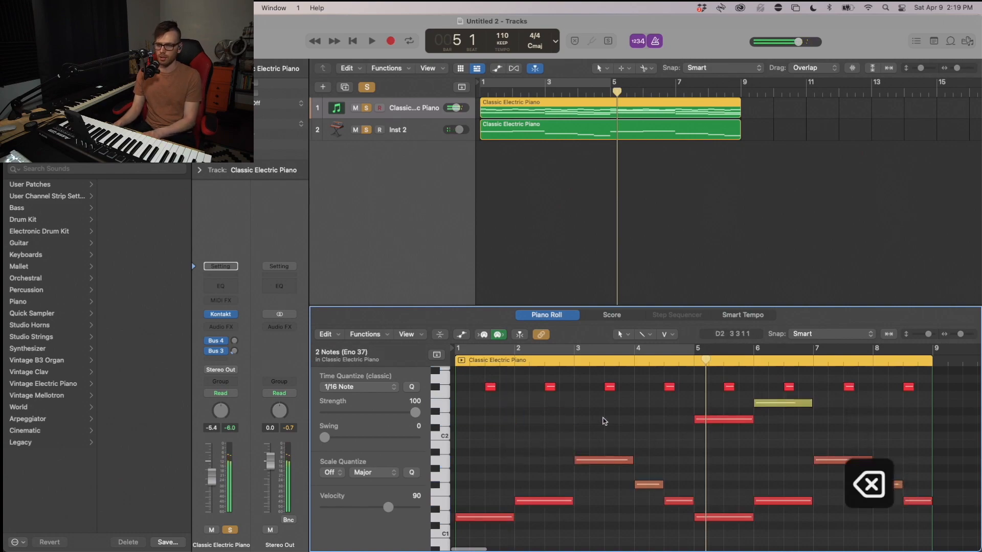
scroll(698, 434, right, 1)
drag(769, 407, 777, 416)
key(BackSpace)
Step: Delete the upper octave bass notes of bars 3, 4, 7 and 8 in the Classic Electric Piano region
scroll(775, 436, down, 2)
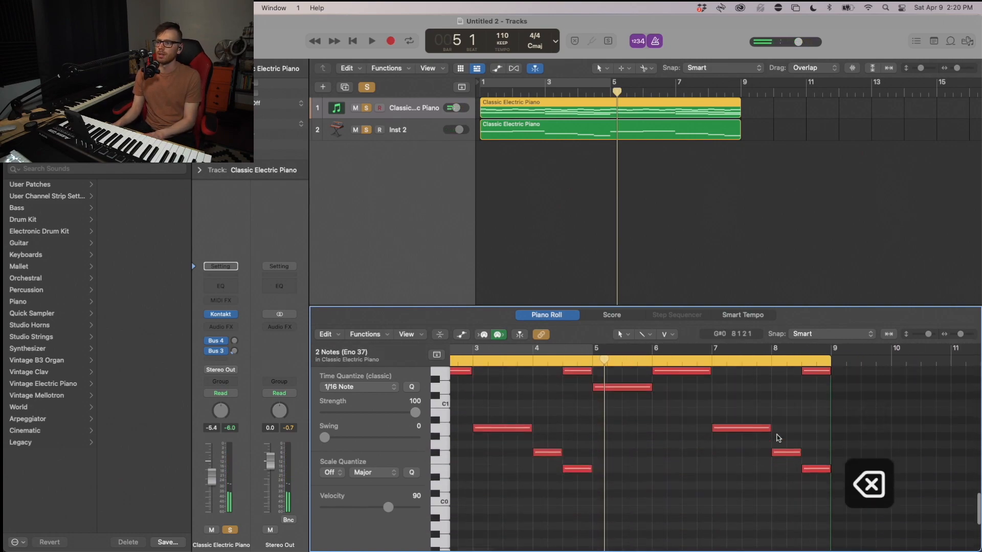
scroll(772, 438, left, 1)
drag(613, 389, 671, 469)
key(BackSpace)
scroll(737, 446, right, 2)
key(BackSpace)
scroll(782, 434, left, 2)
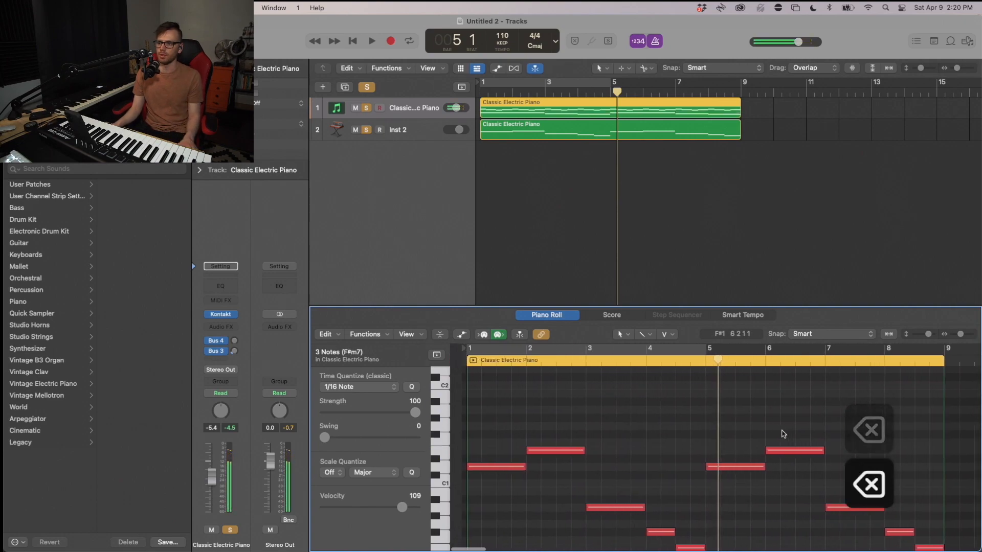
Step: Play the thinned part briefly from the start and raise its bass notes in bars 3, 4, 7 and 8 by one octave
key(Return)
key(space)
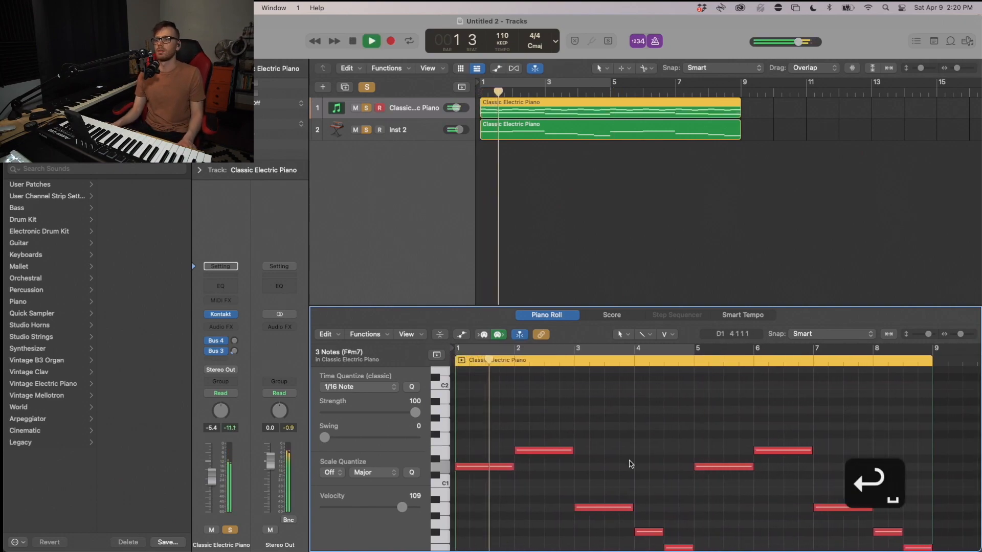
key(space)
scroll(731, 488, down, 4)
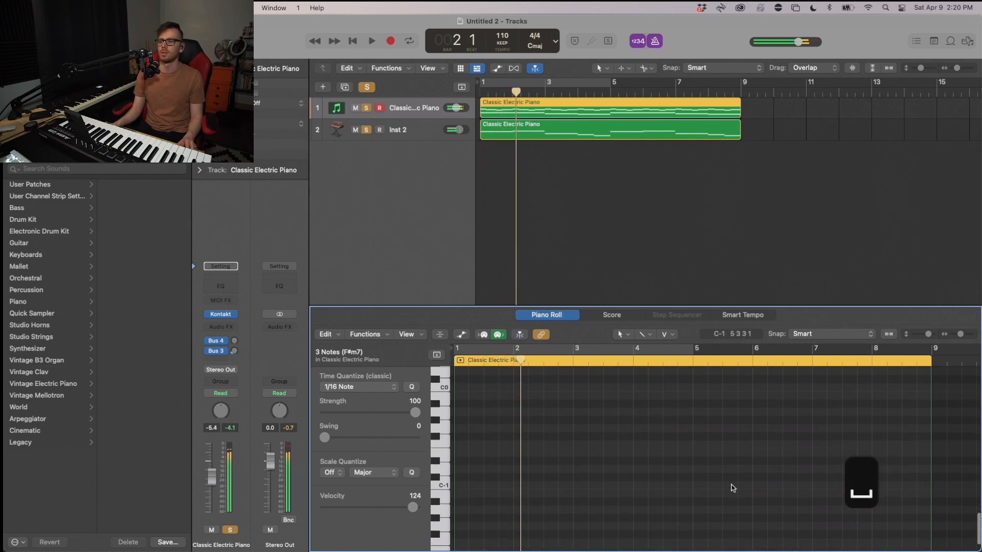
scroll(731, 488, up, 3)
drag(872, 419, 939, 471)
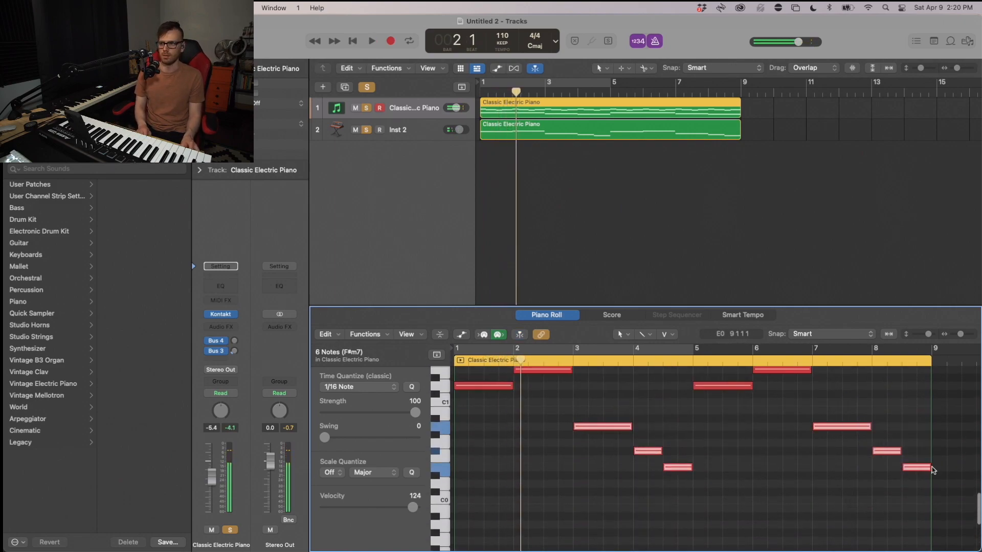
key(alt+shift+Up)
scroll(903, 453, up, 6)
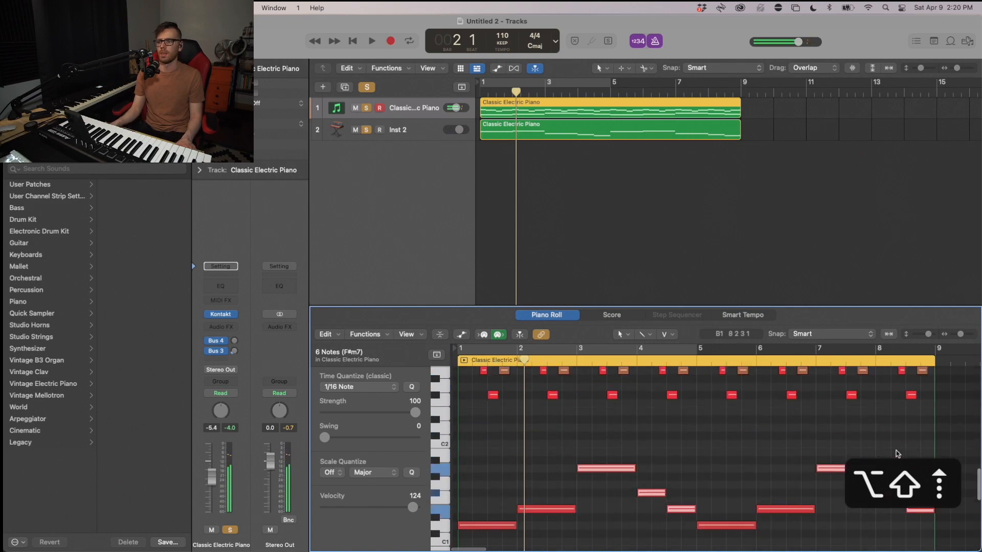
Step: Play the raised bass notes briefly and close the note editor
key(space)
key(space)
scroll(619, 441, down, 3)
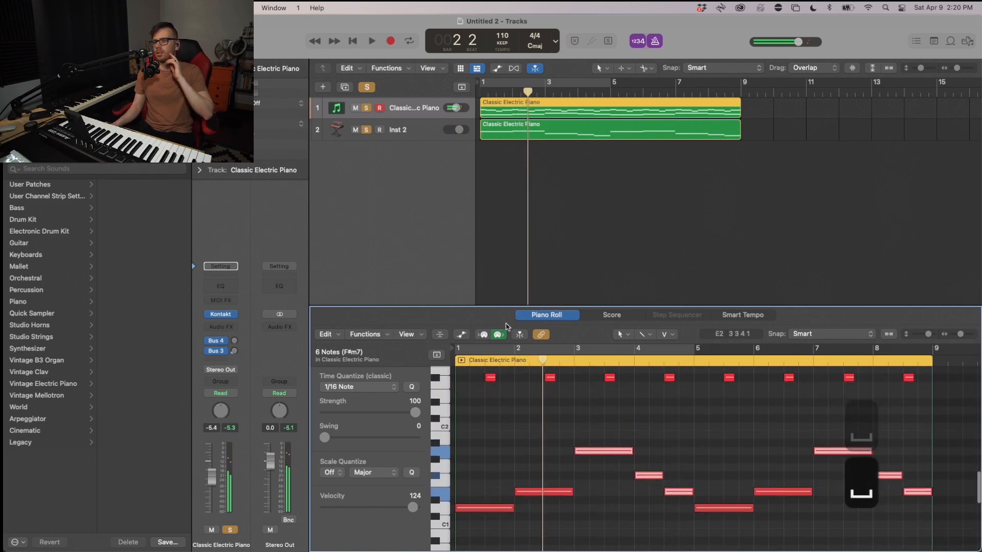
key(x)
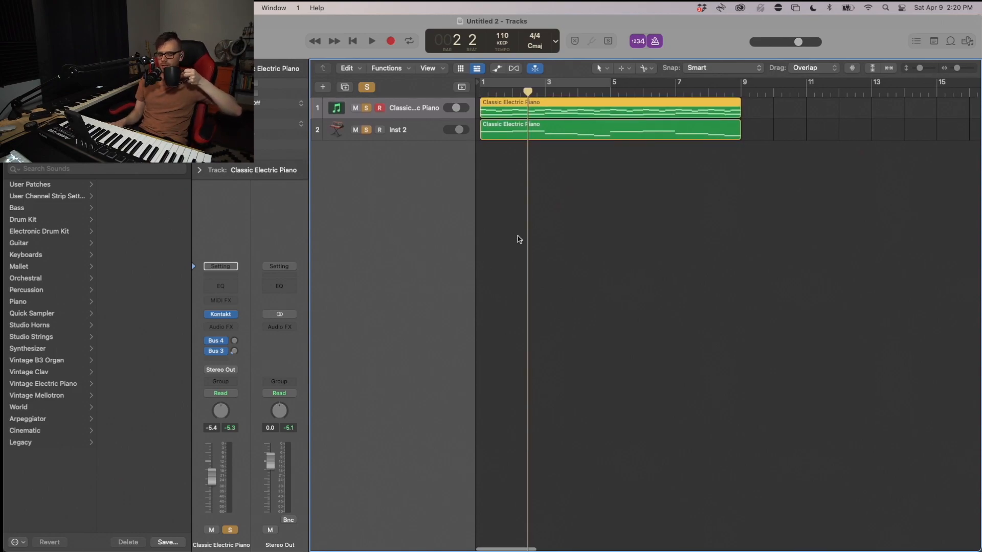
Step: Play both parts from the start to bar 9, viewing the Inst 2 region's notes during playback
key(Return)
key(space)
key(space)
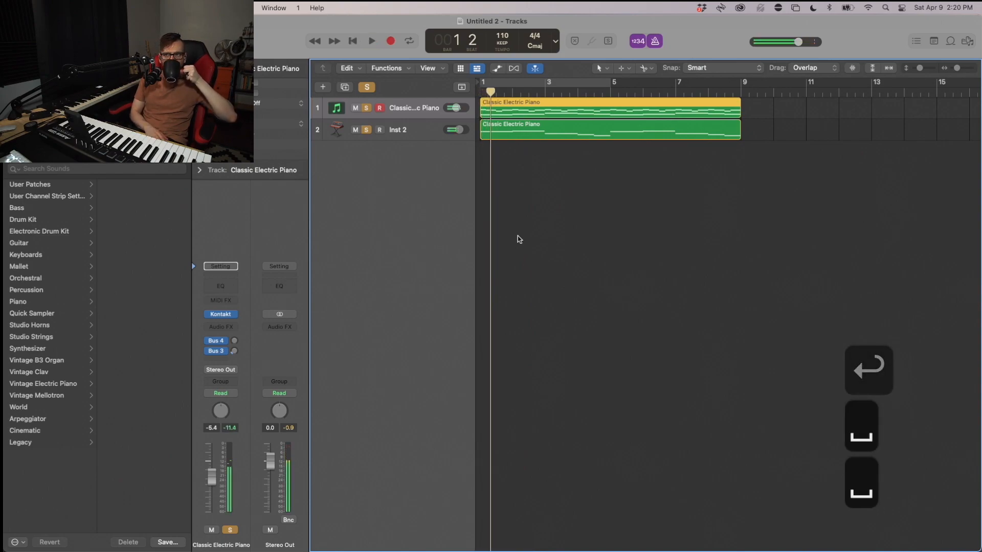
key(space)
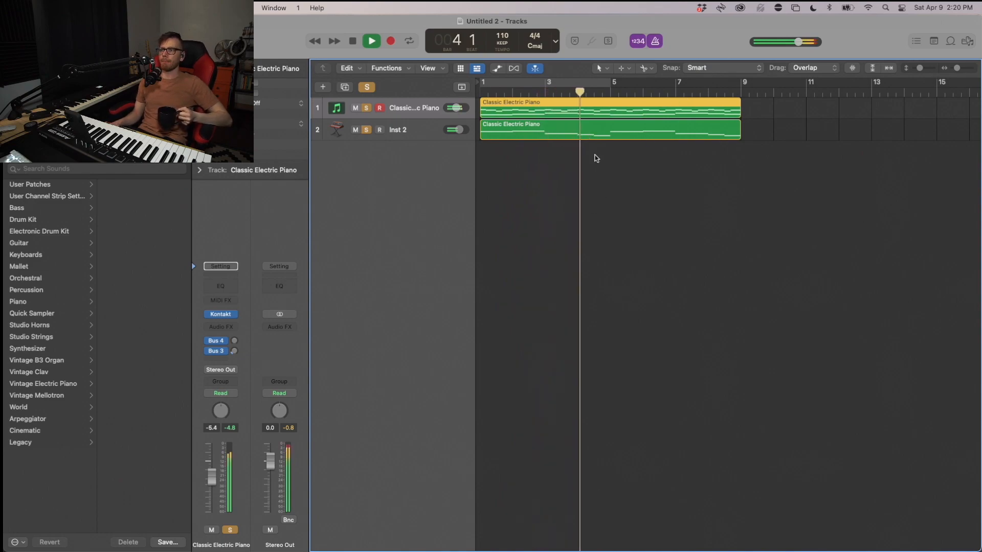
double_click(603, 134)
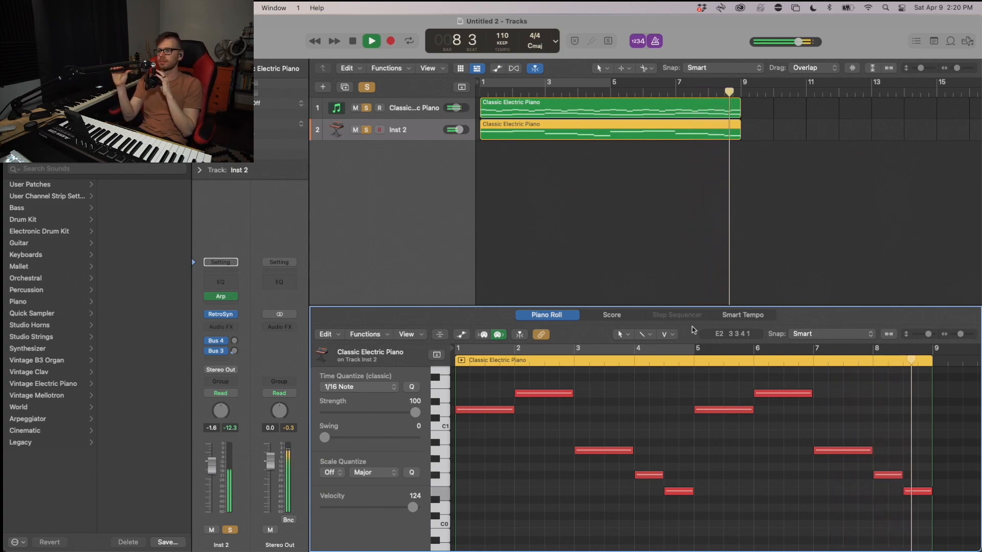
key(space)
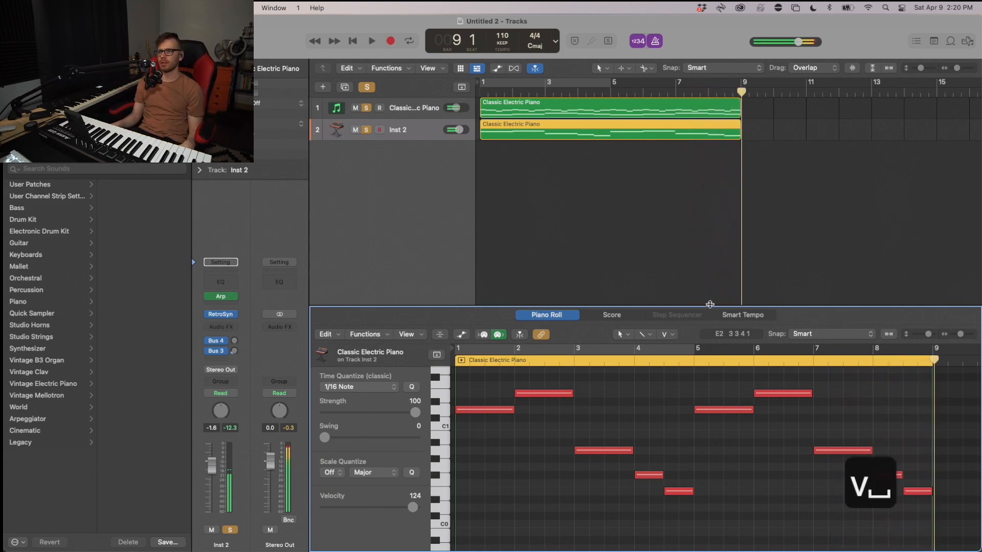
Step: Turn off all track solos and add a third software instrument track below Inst 2
click(370, 92)
click(556, 192)
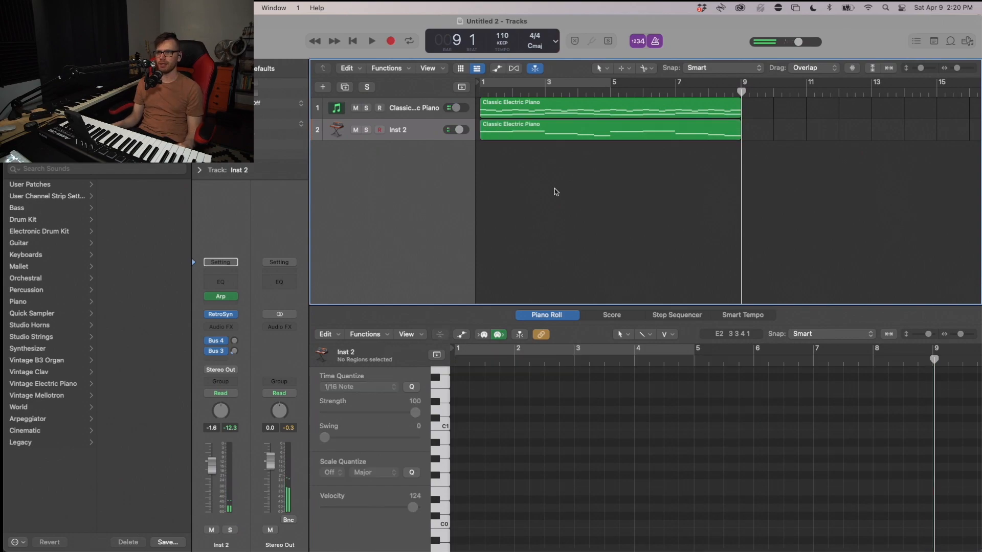
double_click(406, 158)
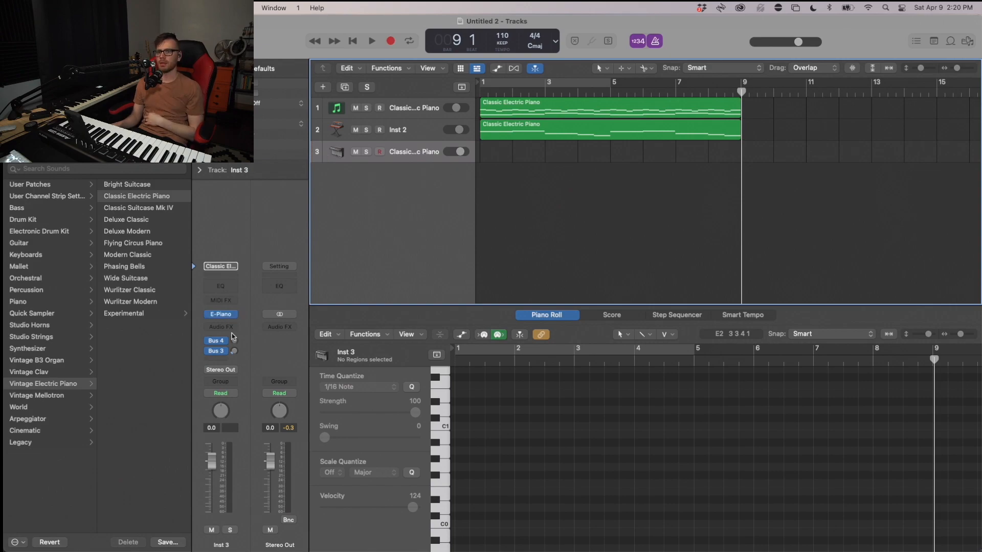
Step: Load Ultrabeat (Drum Machine) as the instrument of the new third track and close its plug-in window
click(233, 313)
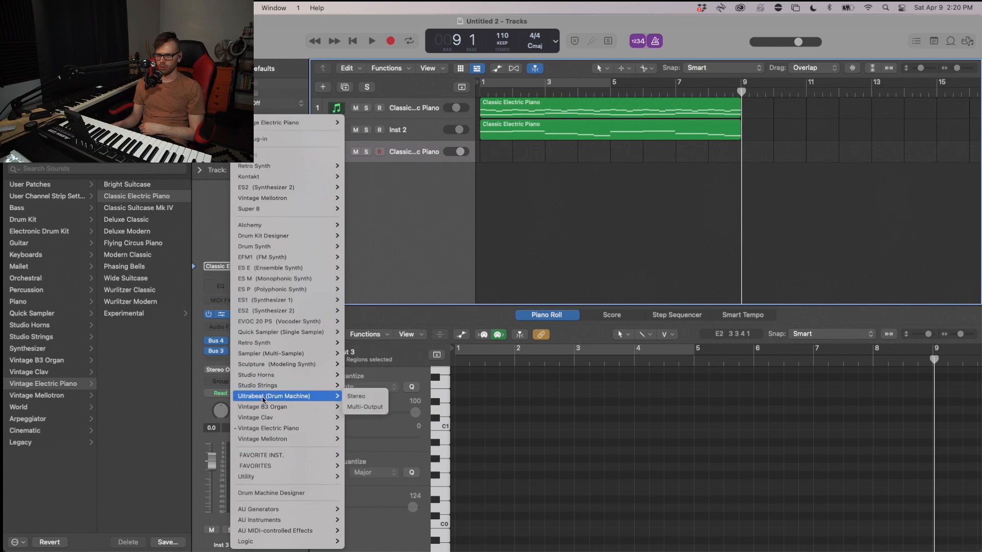
click(262, 398)
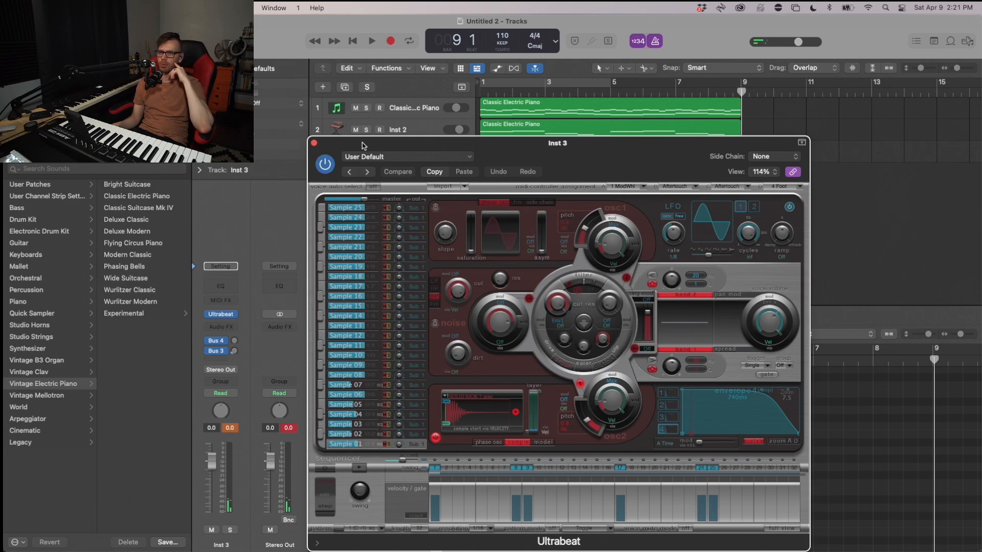
click(314, 143)
Step: Record an eight-bar kick and snare part on Inst 3 from the start of the song
key(Return)
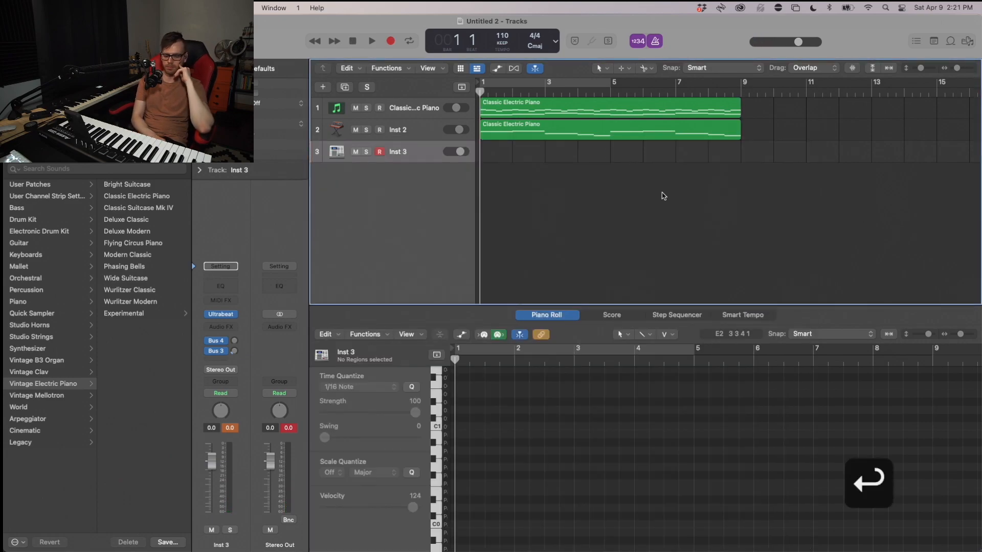
key(r)
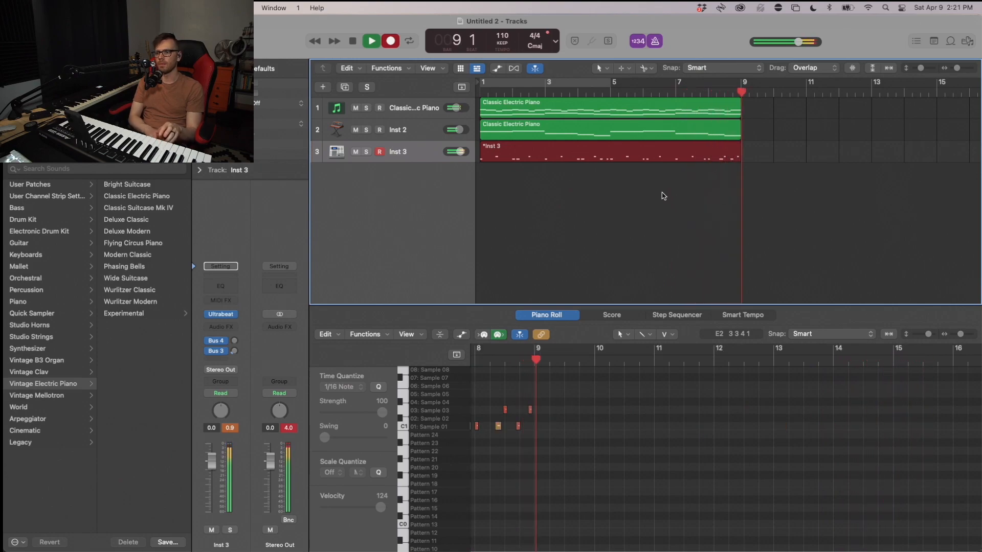
key(space)
Step: Quantize all notes of the recorded Inst 3 region to 1/16 Note and return the playhead to the start
click(710, 179)
double_click(706, 159)
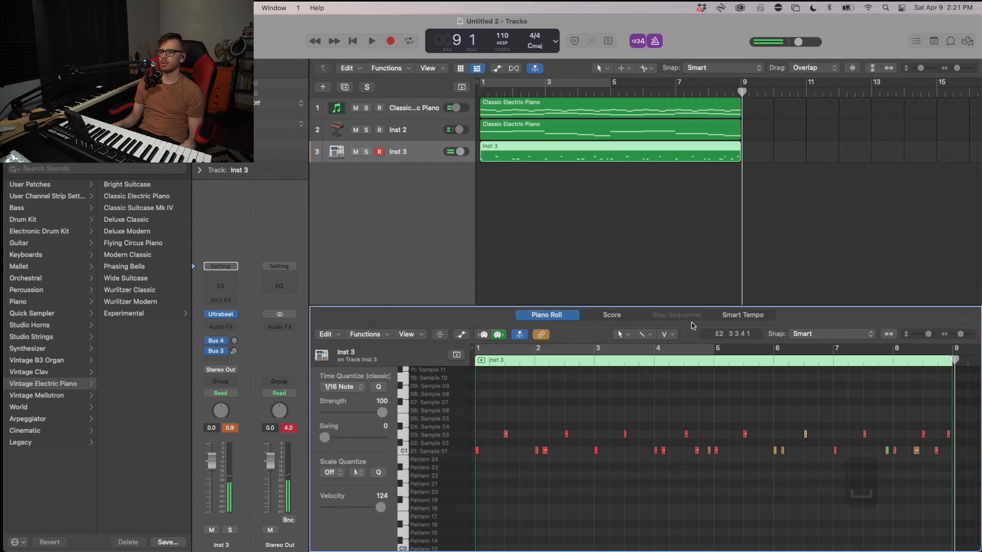
key(super+a)
key(q)
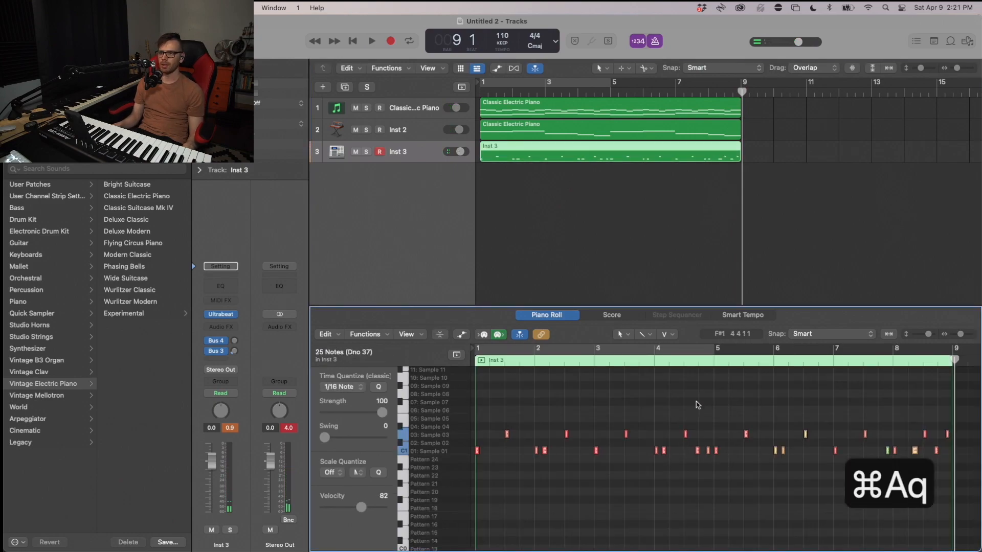
key(Return)
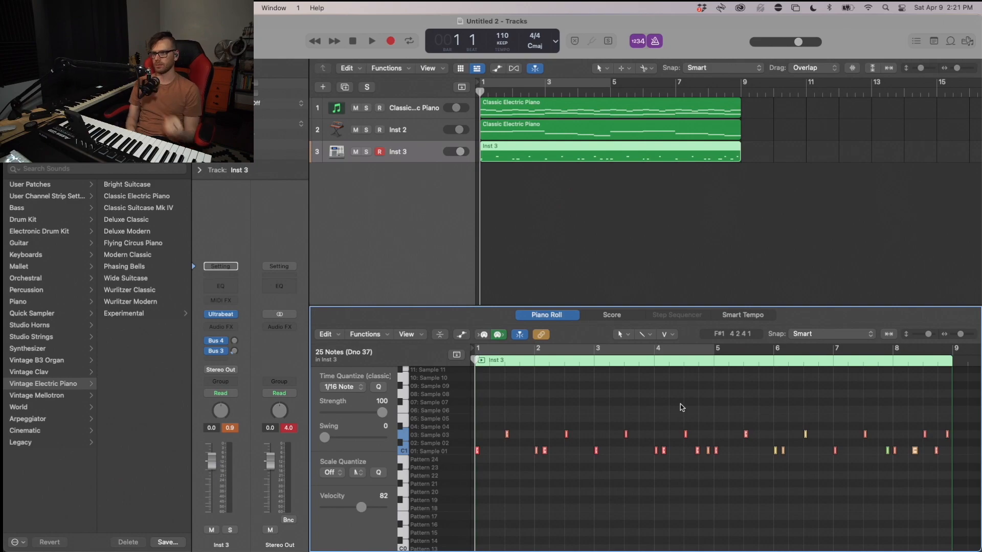
key(Return)
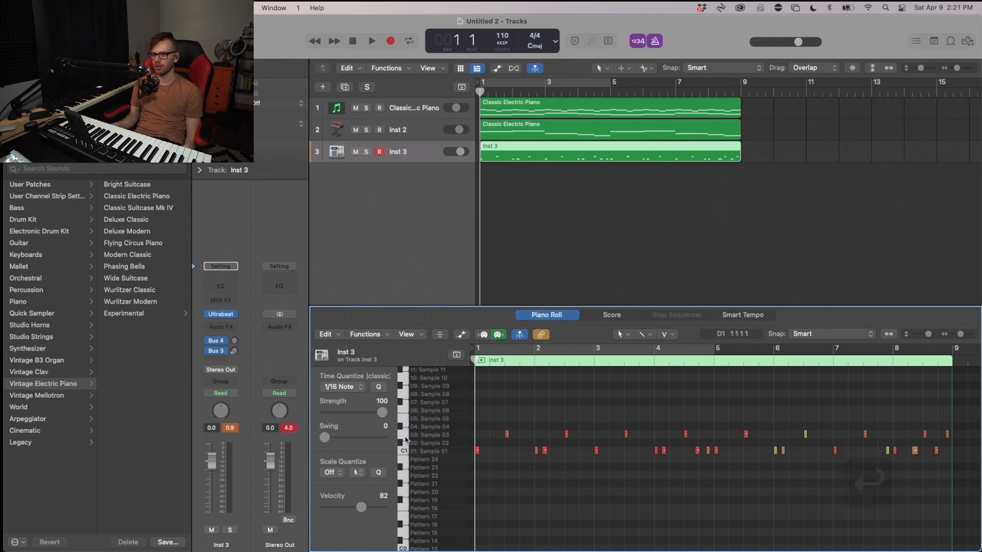
Step: Audition neighbouring drum sounds for the Sample 03 notes in the Inst 3 region and move them all to Sample 02
click(405, 436)
key(alt+Down)
key(alt+Up)
key(alt+Up)
key(alt+Down)
key(alt+Down)
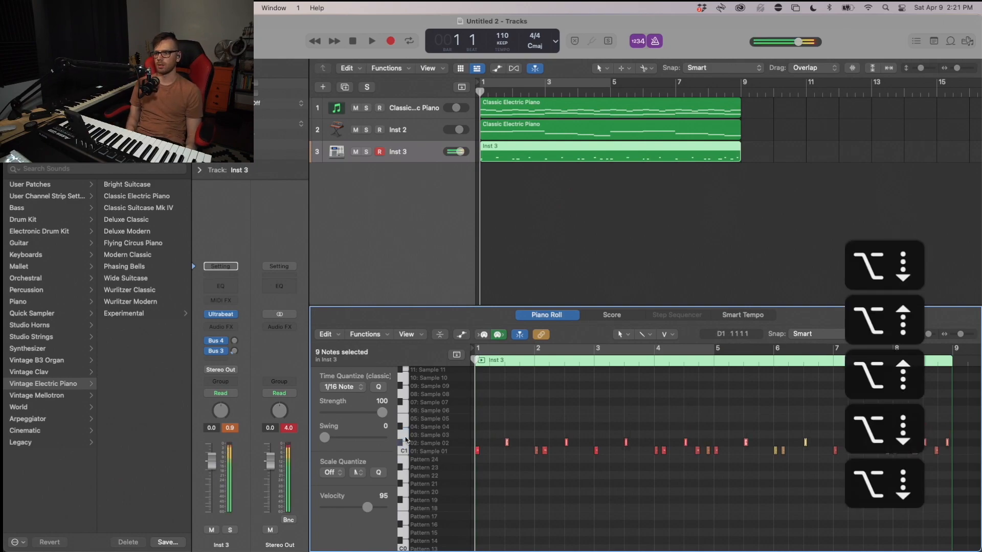
Step: Set all Sample 02 notes in the Inst 3 region to a uniform velocity of 97
click(520, 443)
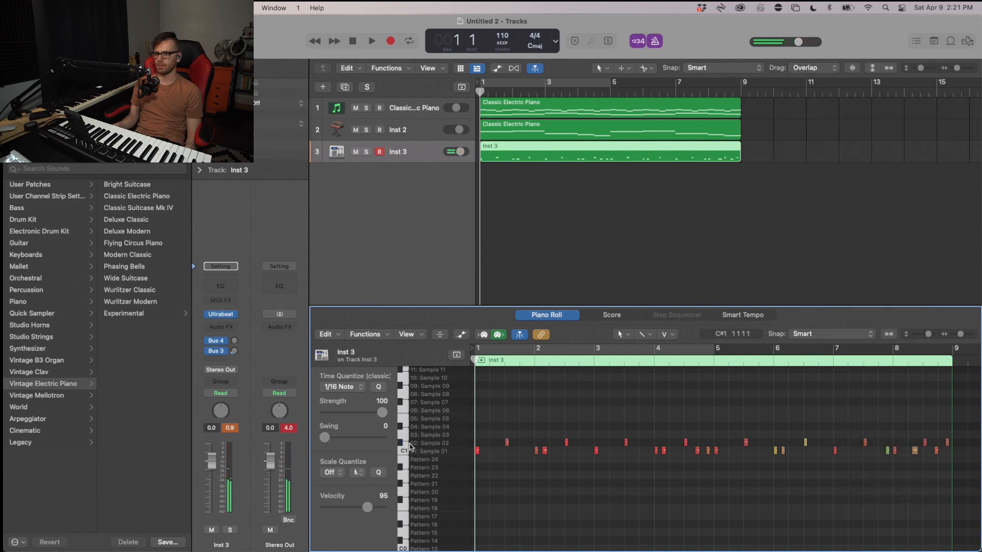
drag(507, 444, 508, 391)
key(Return)
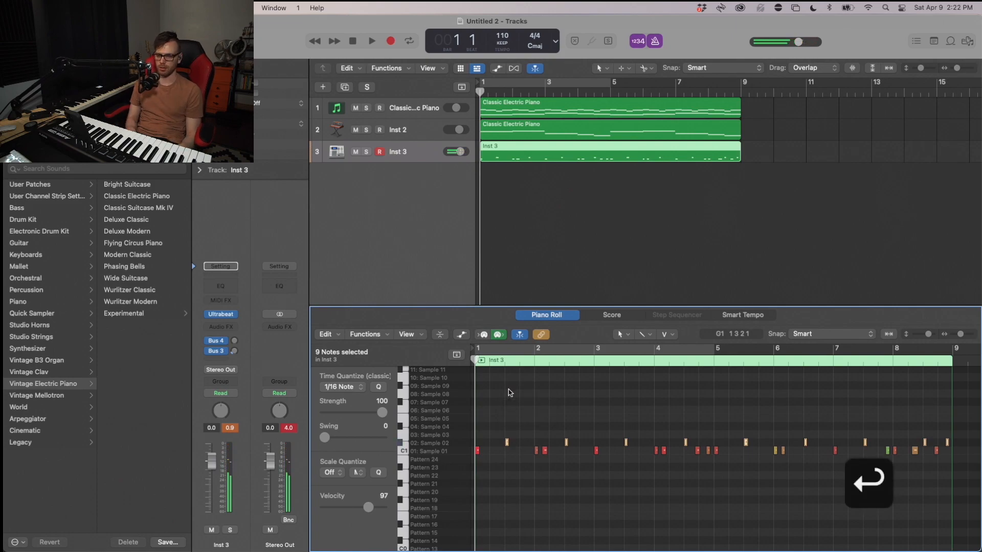
Step: Adjust the velocities of all Sample 01 notes in the Inst 3 region to make the hits more even
click(403, 452)
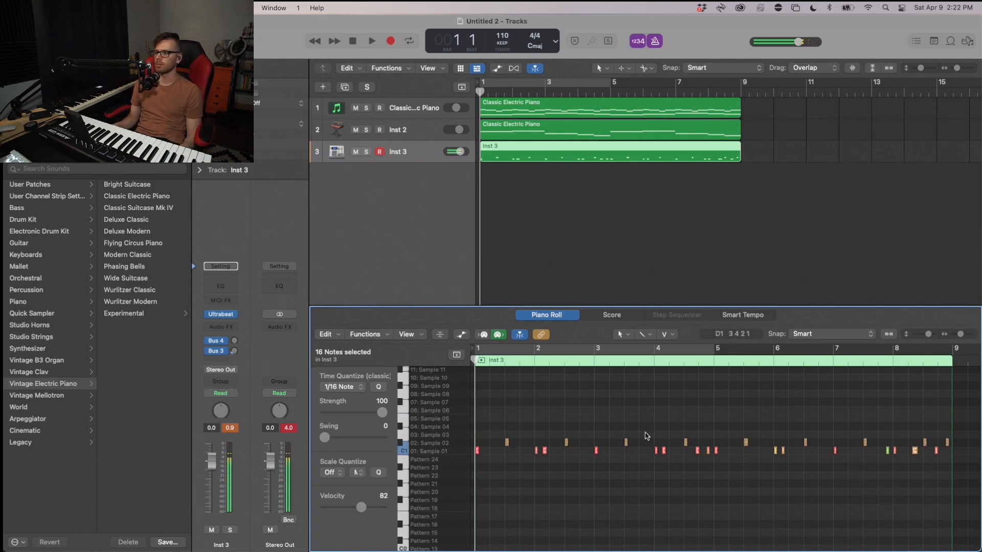
drag(773, 459, 773, 459)
drag(775, 451, 777, 432)
drag(887, 454, 902, 475)
drag(949, 454, 477, 474)
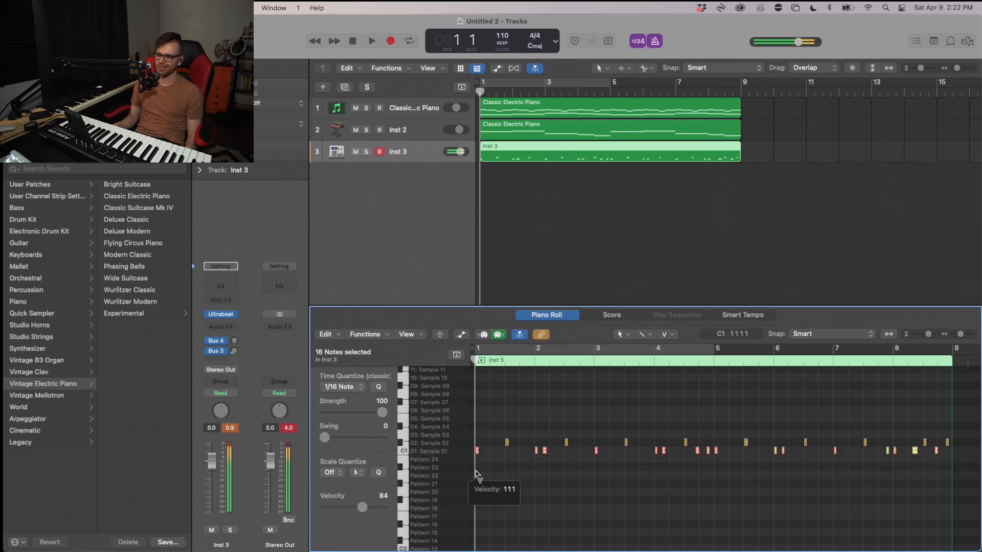
Step: Play all three tracks from the start and deselect the drum notes
key(Return)
key(space)
click(499, 442)
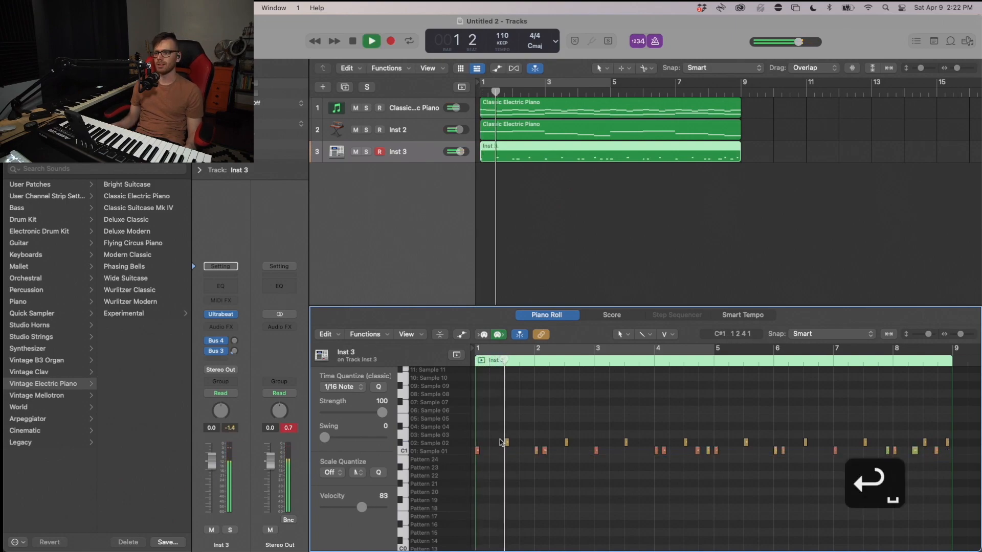
Step: Turn off the metronome during playback and select all notes in the Inst 2 region
key(k)
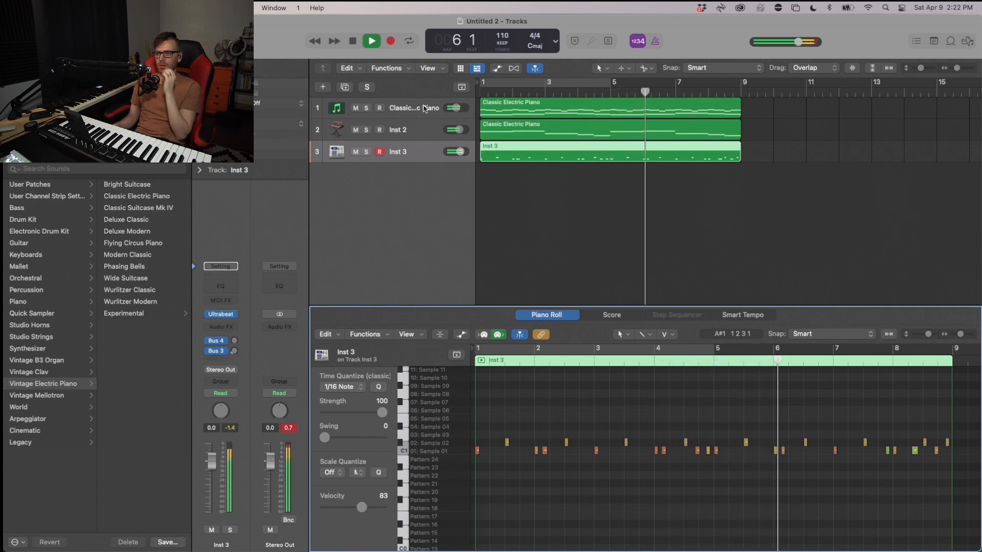
click(408, 132)
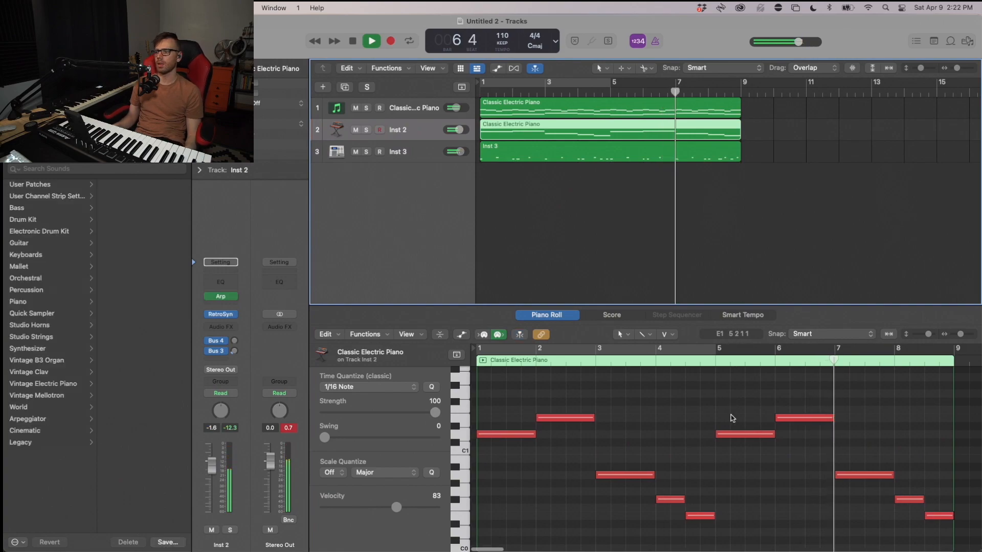
click(527, 383)
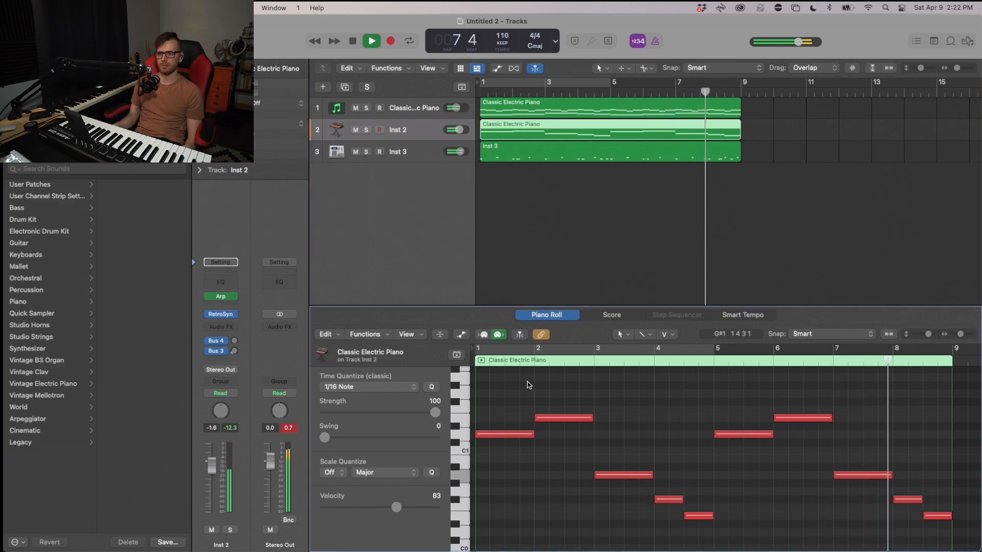
key(super+a)
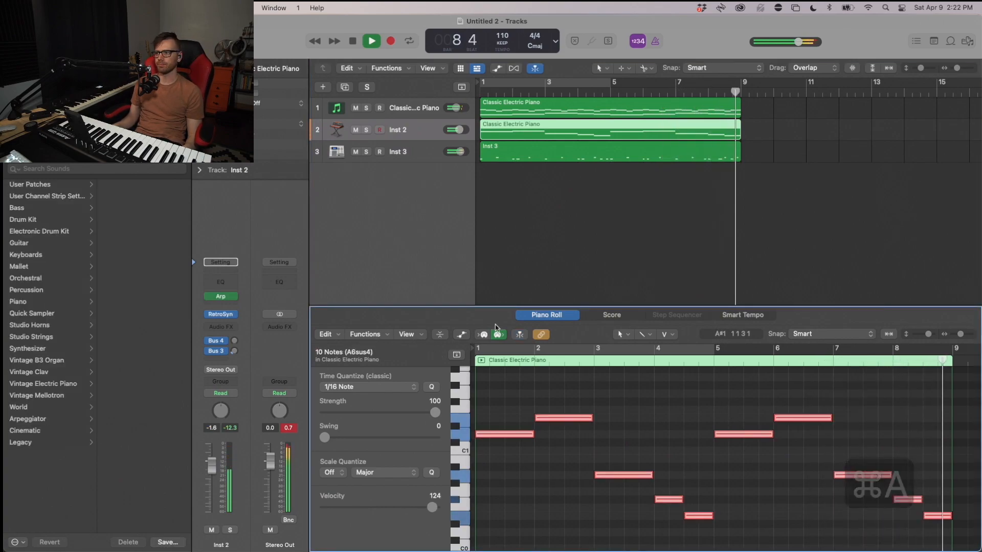
key(space)
Step: Move the last Sample 02 note at the end of bar 8 in the Inst 3 region down to Sample 01
click(665, 195)
click(699, 149)
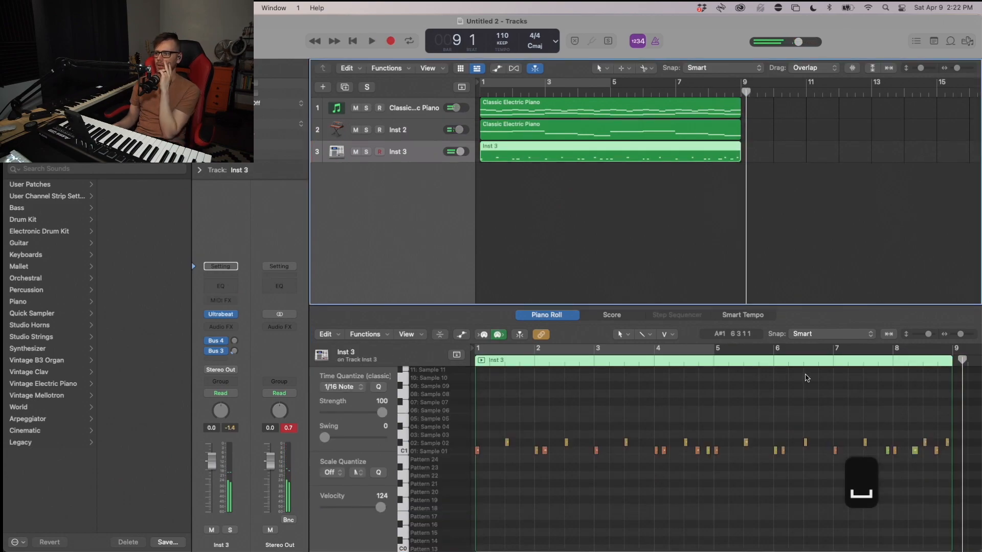
click(949, 444)
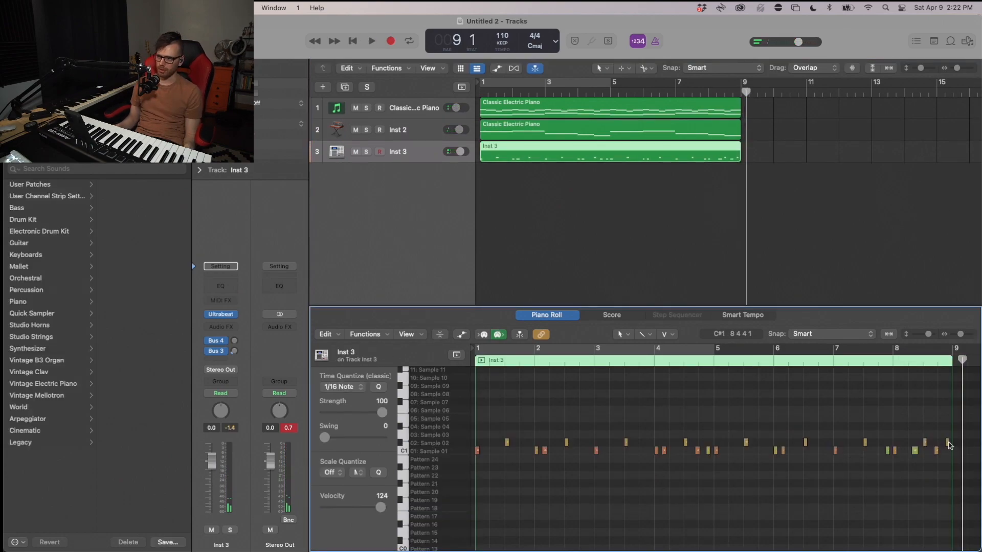
click(947, 443)
key(alt+Down)
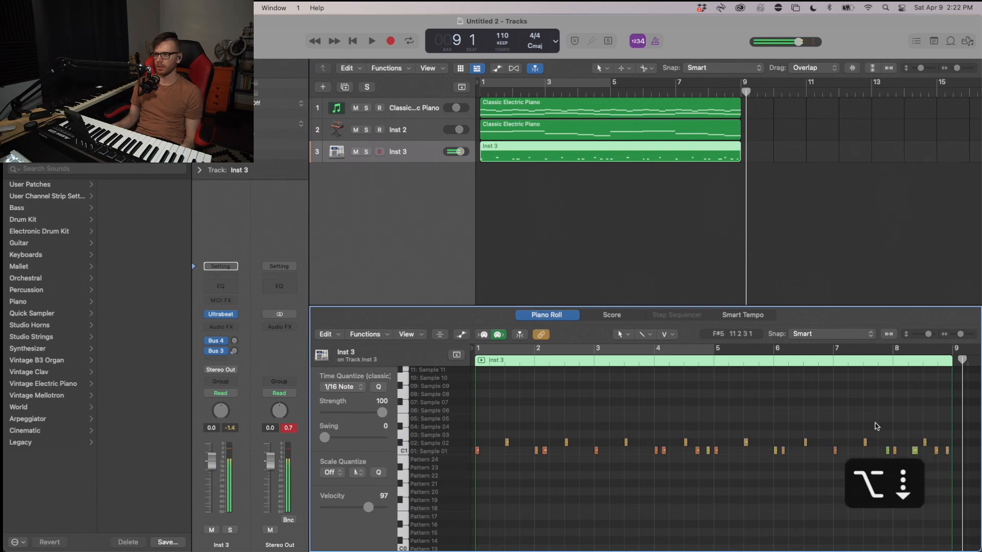
Step: Enlarge the tracks area slightly and reopen the Inst 2 region in the Piano Roll with its notes deselected
drag(542, 306, 543, 309)
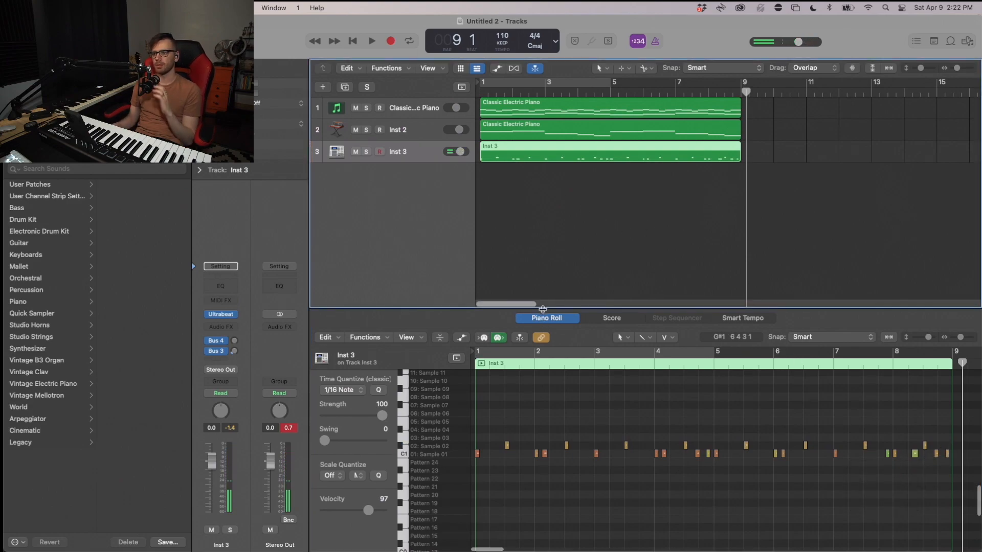
key(x)
key(x)
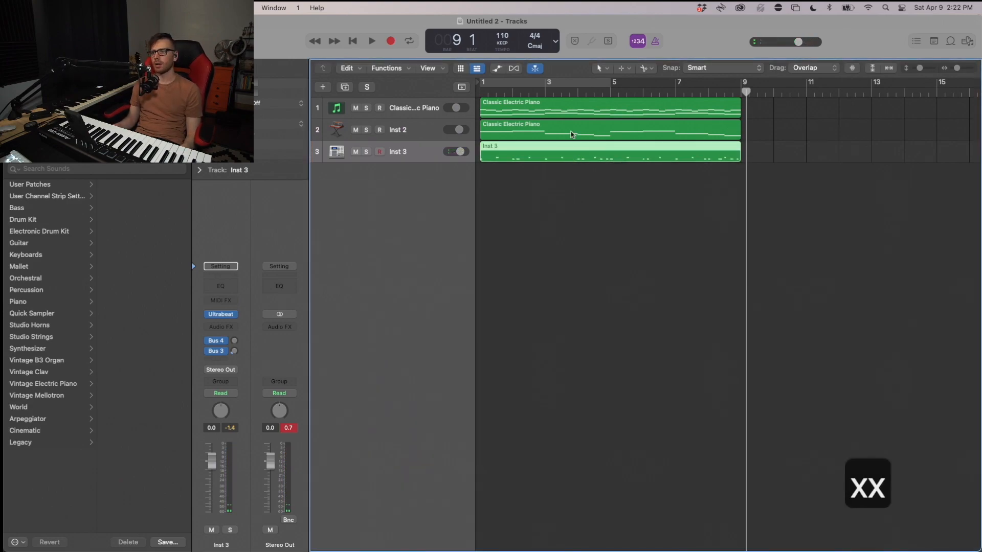
click(561, 142)
double_click(560, 147)
double_click(558, 132)
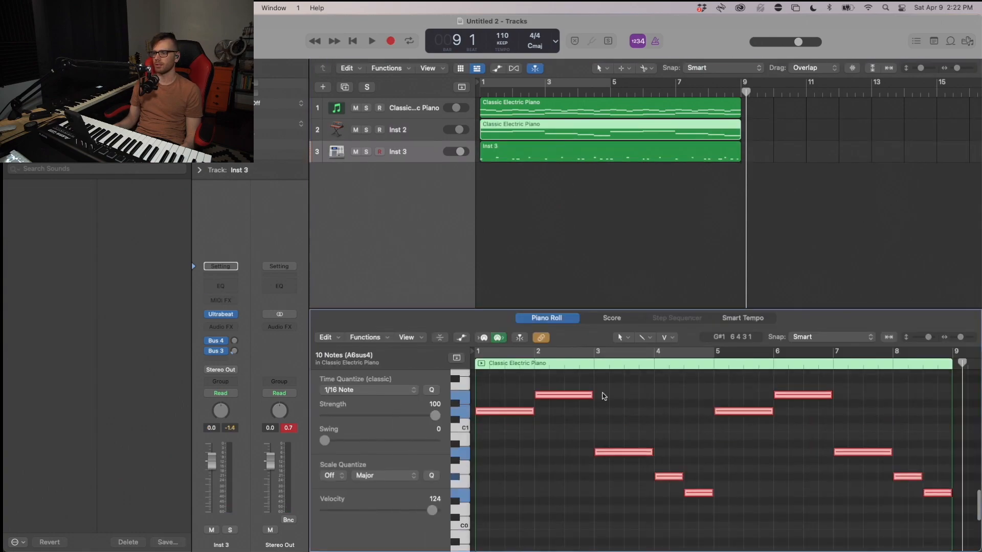
click(645, 446)
click(651, 453)
click(618, 492)
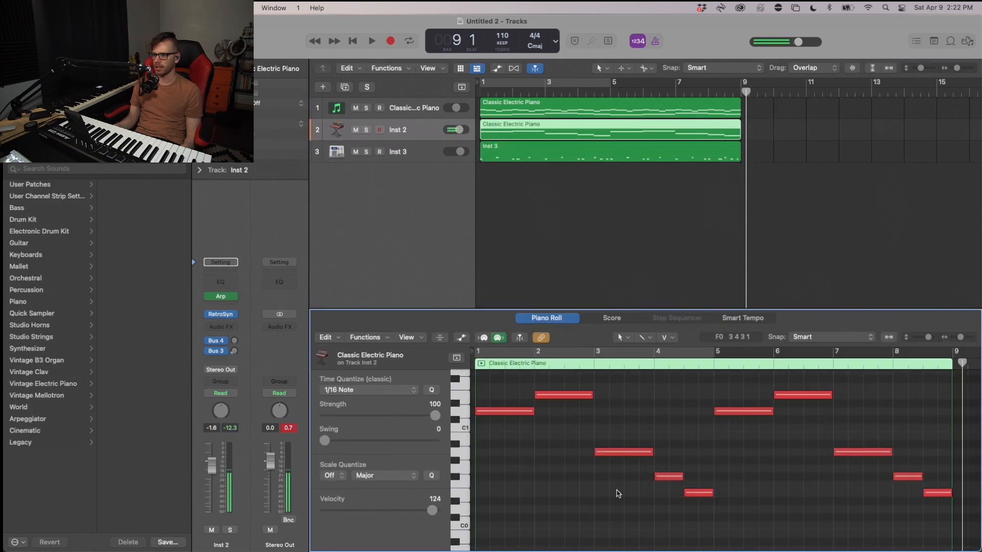
Step: Apply the Quantize Note Length MIDI transform to all notes in the Inst 2 region with QuaMin at 0 0 1 0
key(super+a)
click(385, 340)
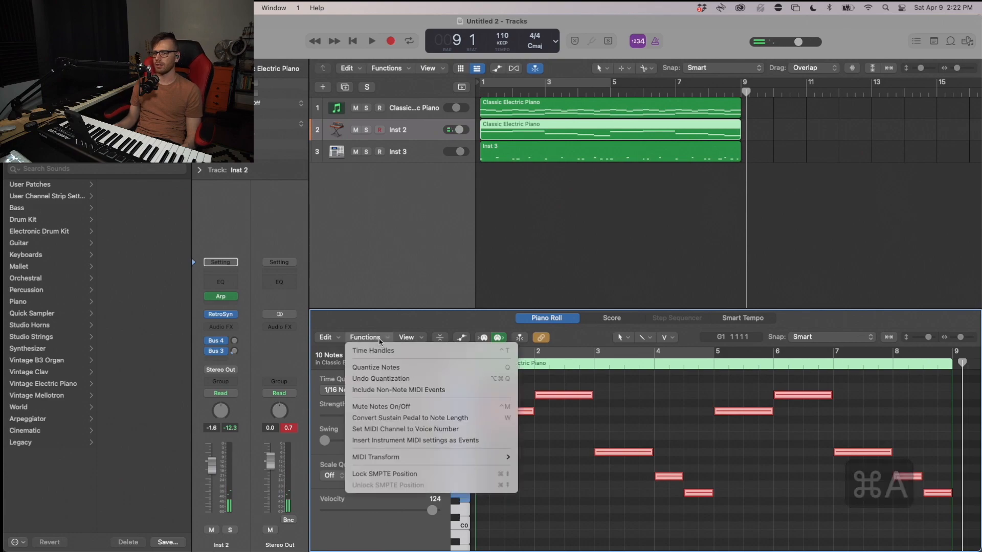
mouse_move(398, 455)
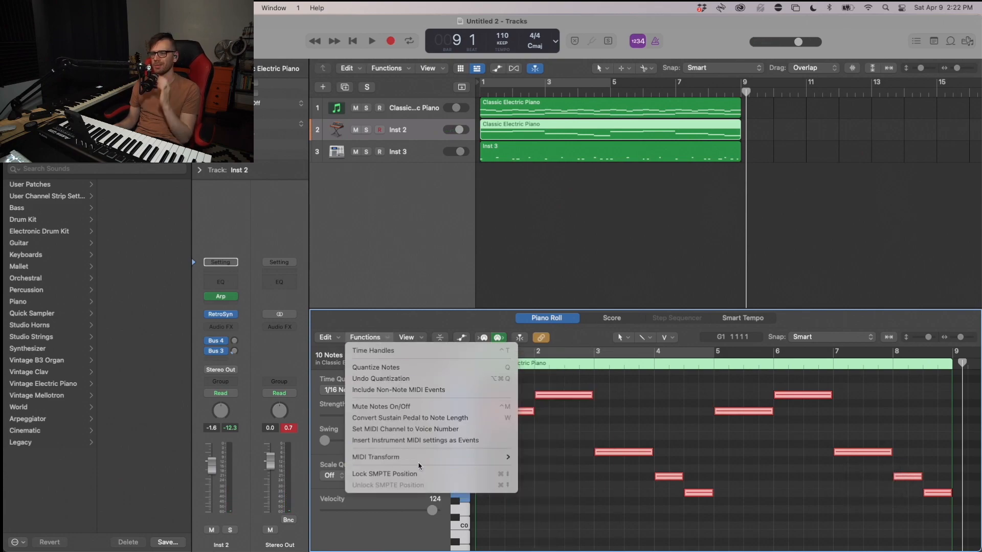
click(553, 541)
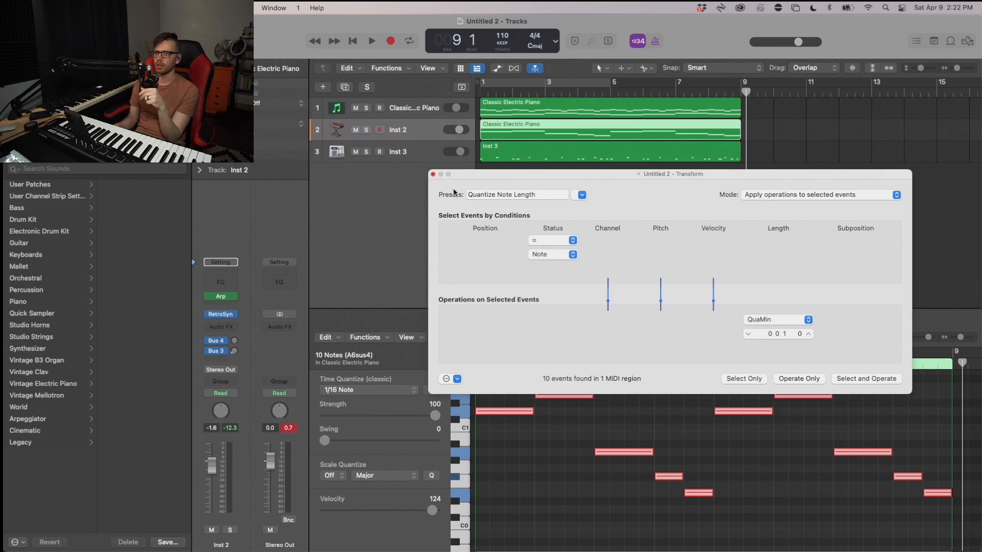
click(433, 174)
click(738, 400)
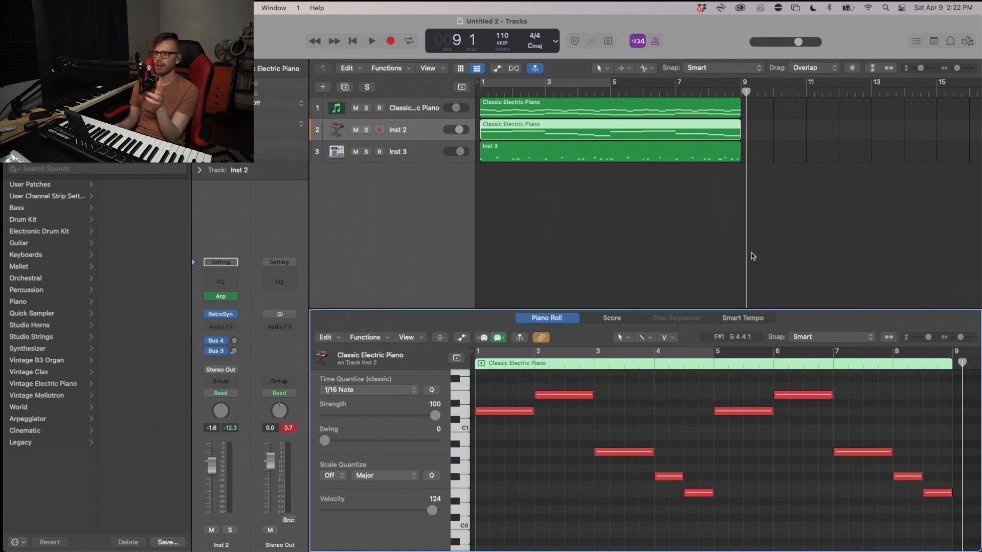
Step: Apply the Quantize Note Length MIDI transform, QuaMin 0 0 1 0, to all notes in the track 1 Classic Electric Piano region
click(611, 115)
click(526, 361)
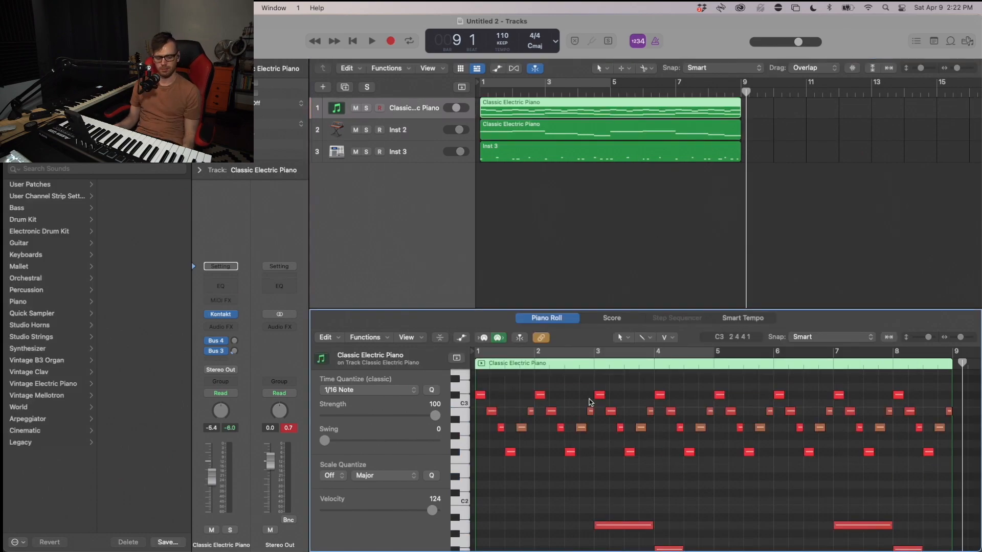
key(super+a)
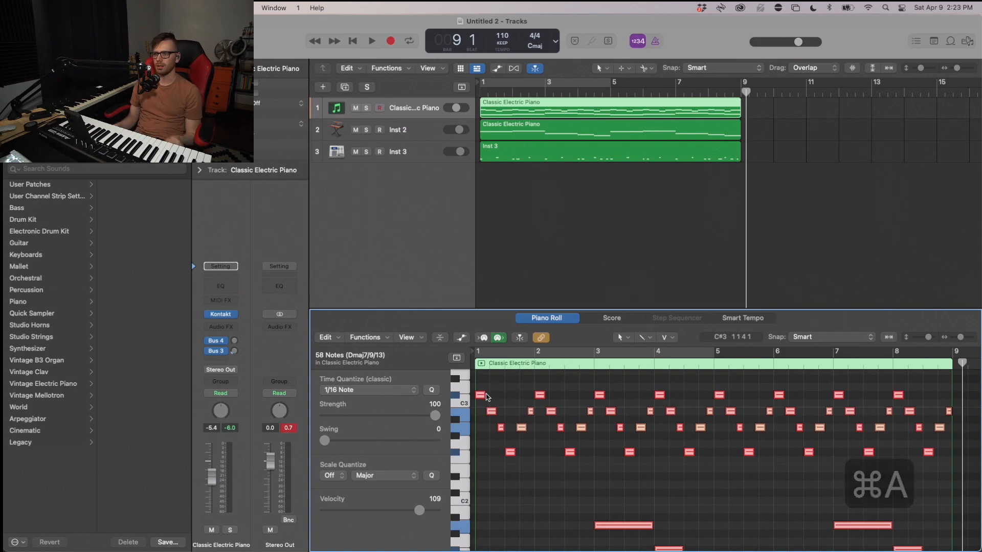
click(389, 339)
mouse_move(409, 458)
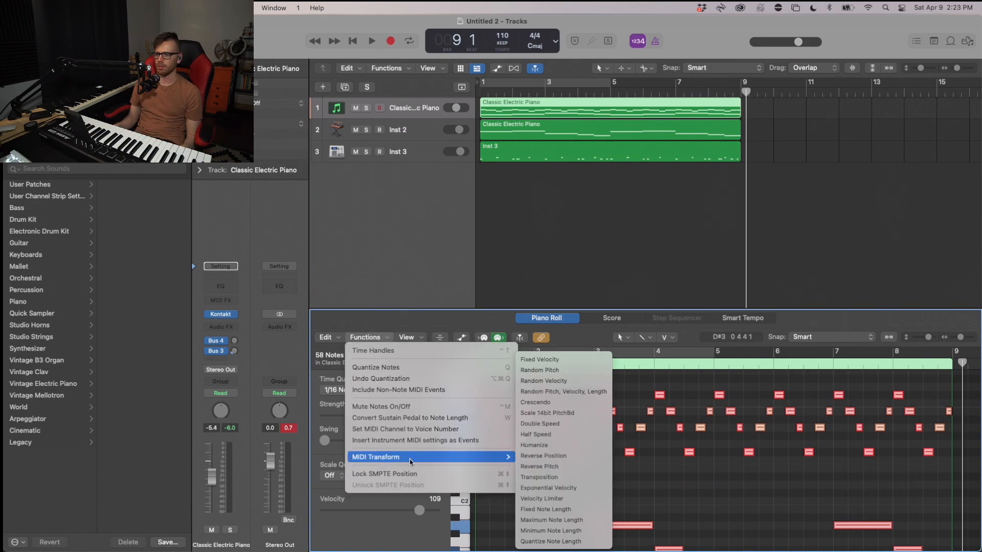
click(552, 542)
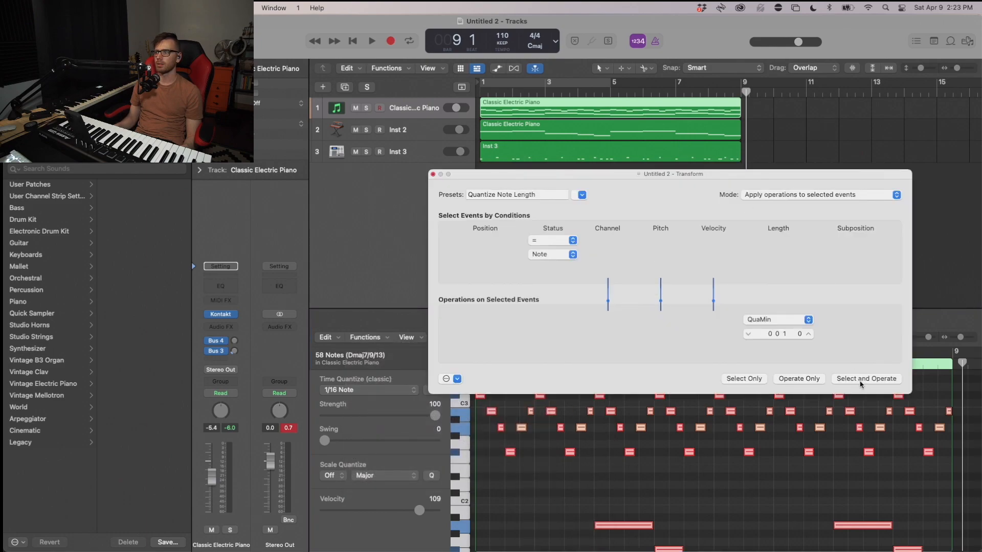
click(432, 174)
Step: Solo the Classic Electric Piano track and play it from the start while checking its low notes
key(Return)
key(space)
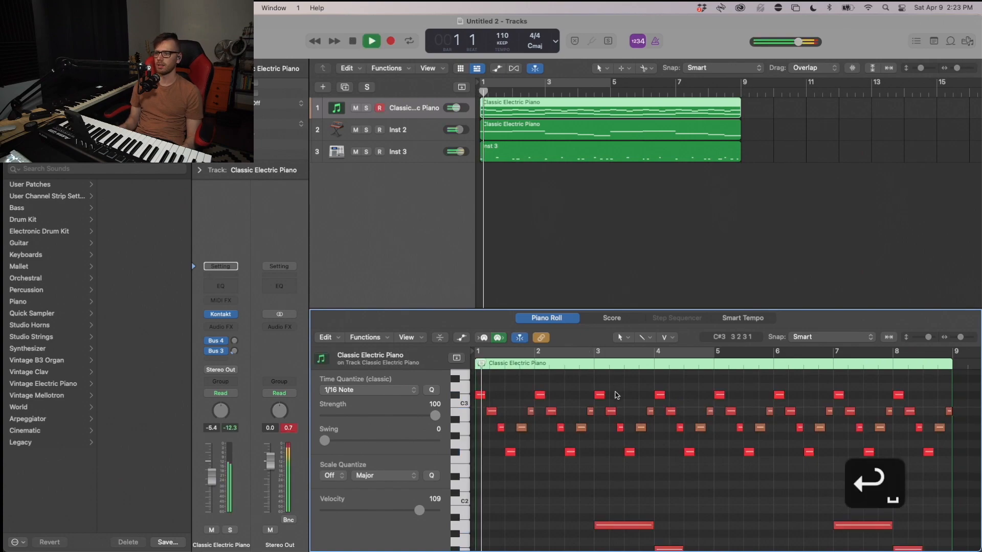
click(366, 108)
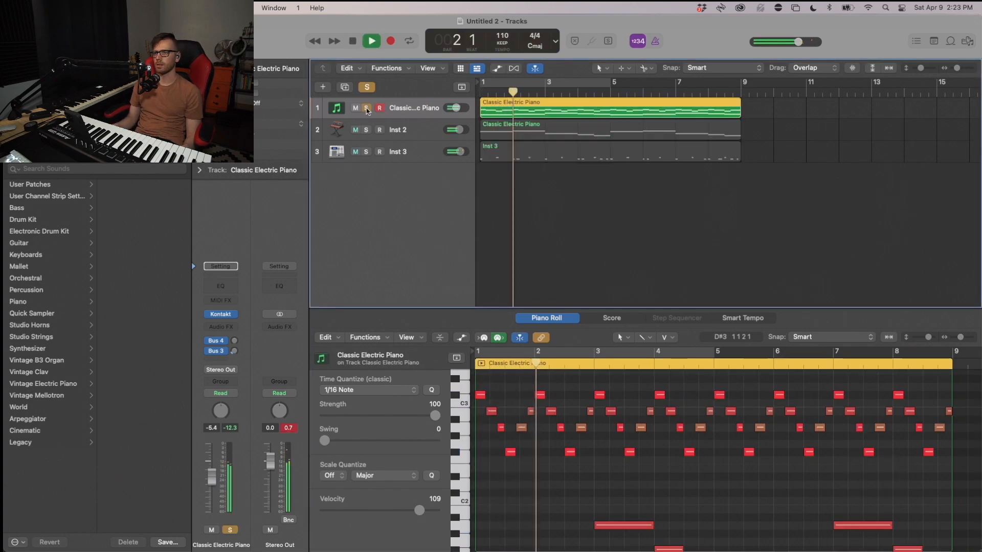
scroll(590, 468, down, 5)
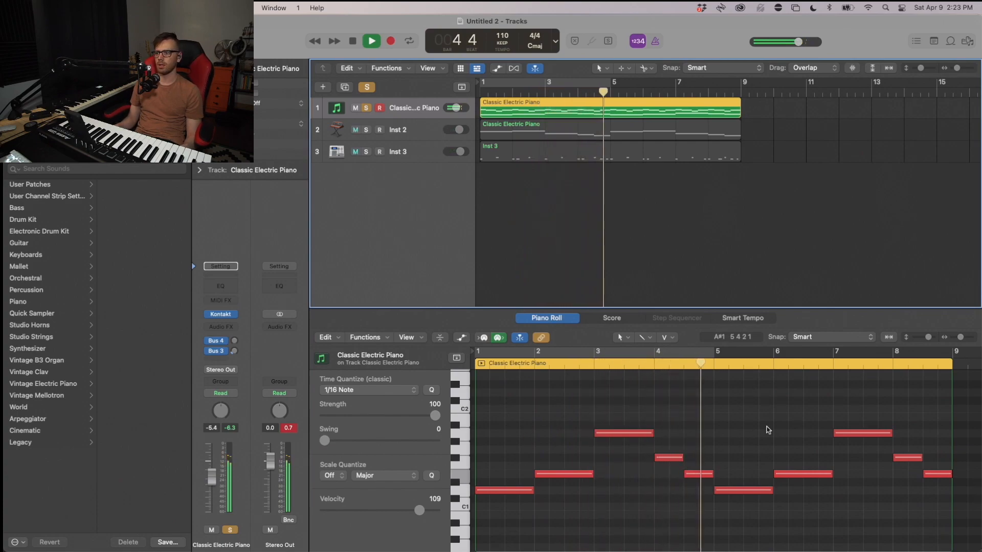
key(space)
Step: Lower the final E1 bass note in bar 8 of the Classic Electric Piano track by three semitones to C#1
click(701, 475)
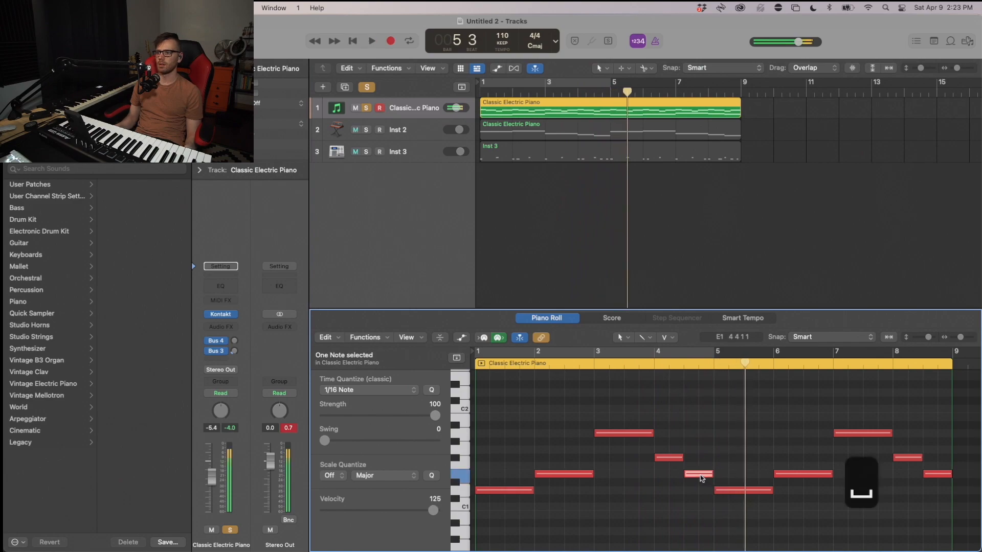
click(934, 474)
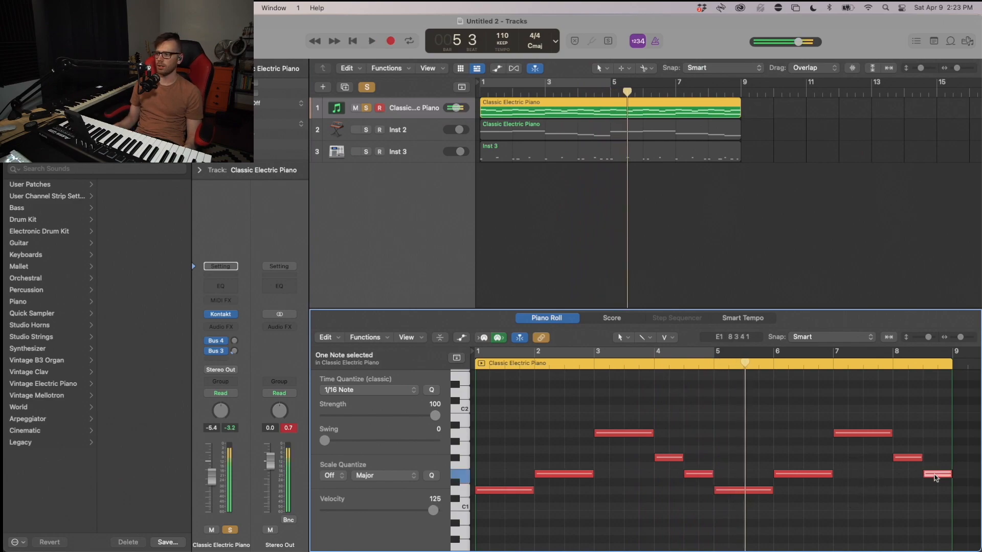
key(alt+Down)
key(alt+Down)
key(alt+Down)
key(space)
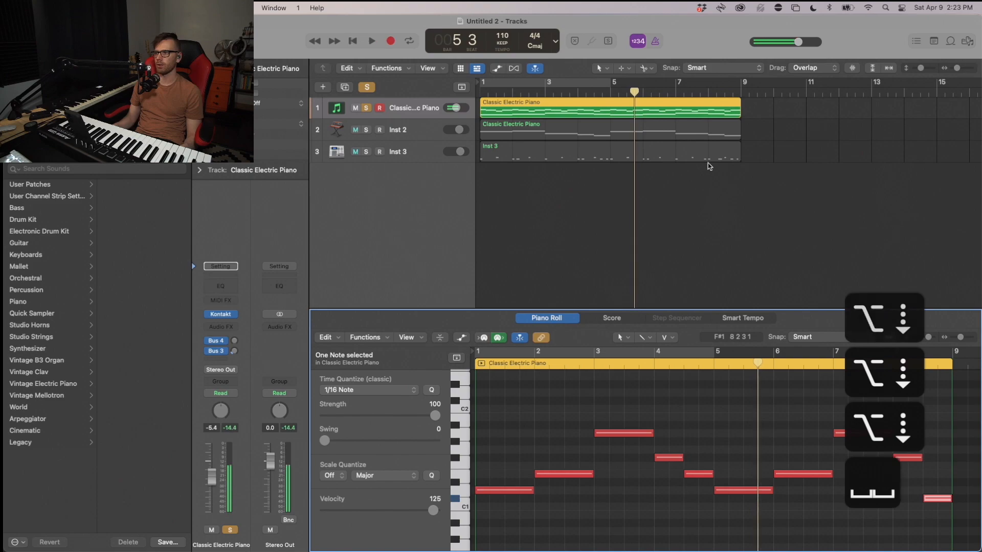
Step: Select the Inst 2 region and play it from the start together with the soloed Classic Electric Piano track
click(708, 137)
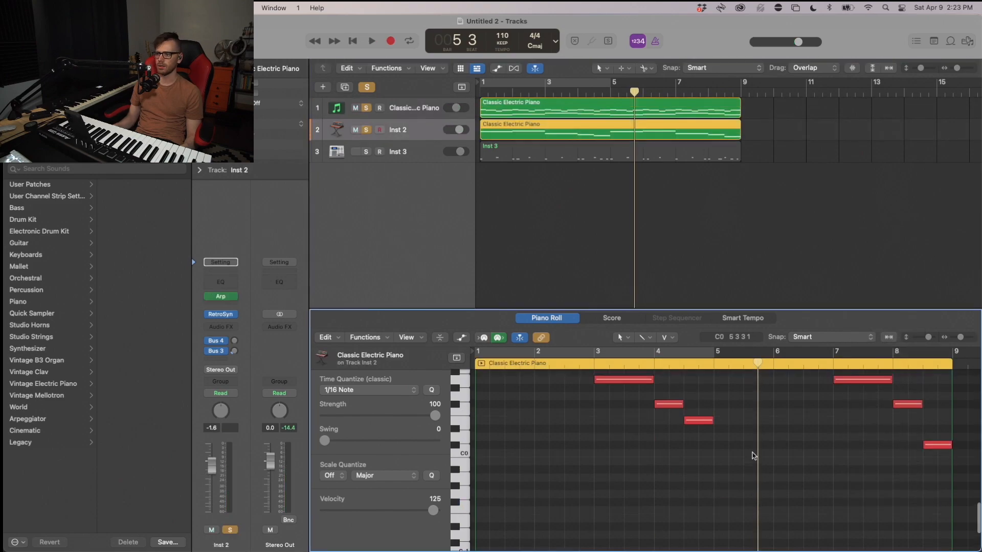
key(Return)
key(space)
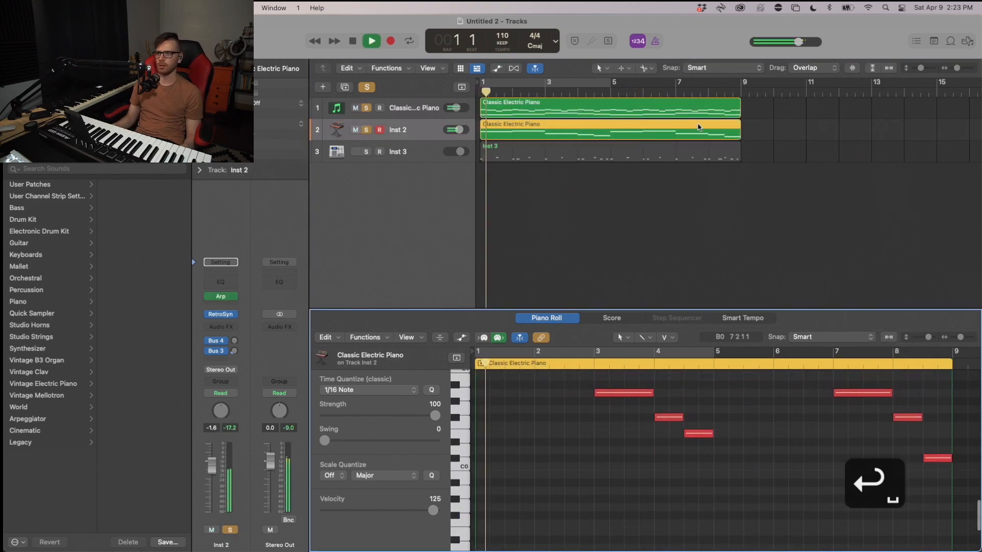
click(412, 132)
key(space)
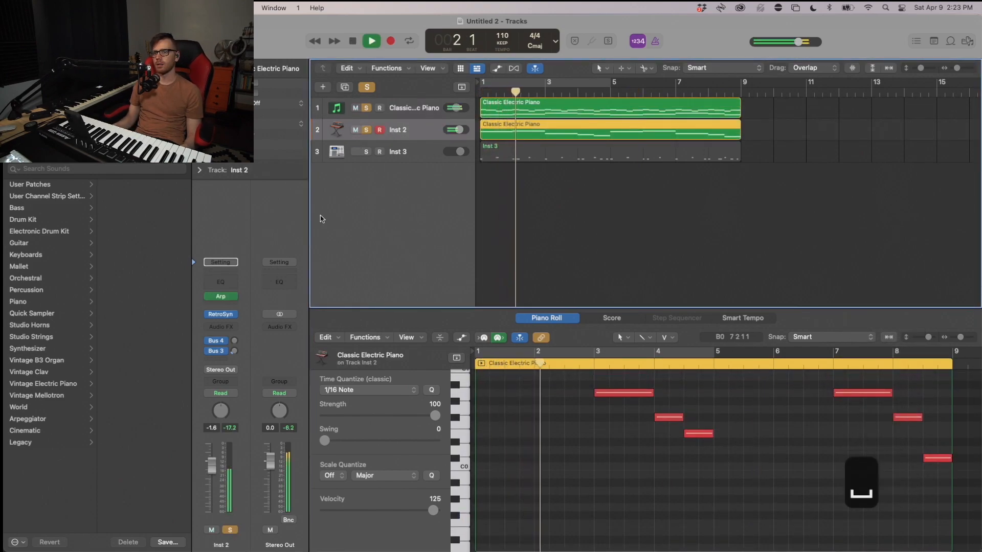
key(space)
Step: Duplicate the Inst 2 track, name the original No Arp and the copy Arp Bass, and place the bass region on No Arp
key(super+d)
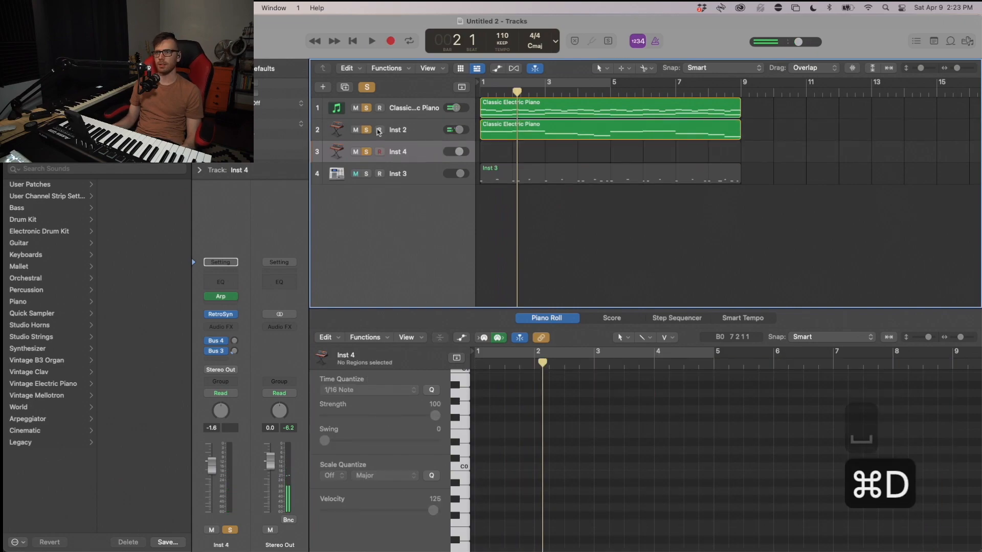
double_click(402, 132)
text(No Pa)
key(BackSpace)
key(BackSpace)
text(A)
text(rp)
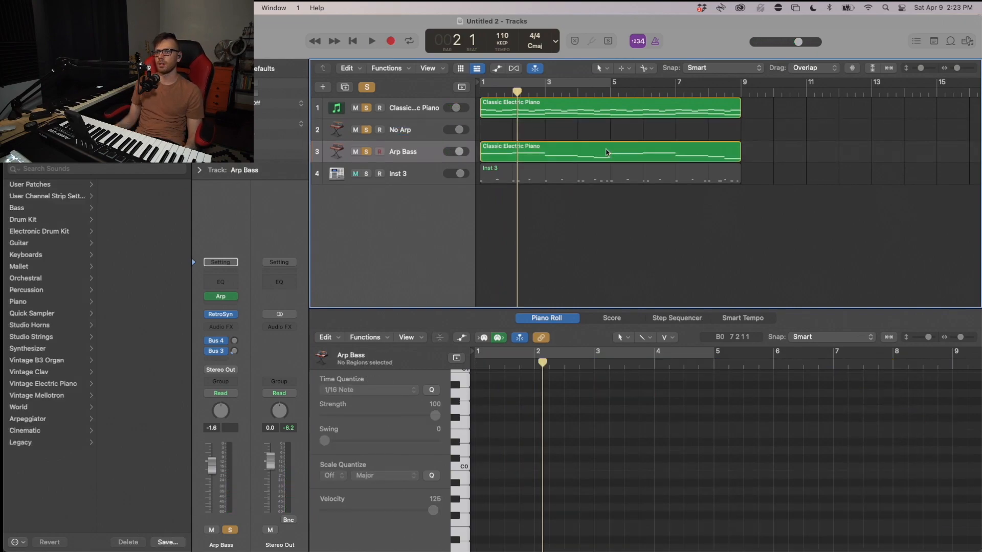
drag(570, 148, 569, 131)
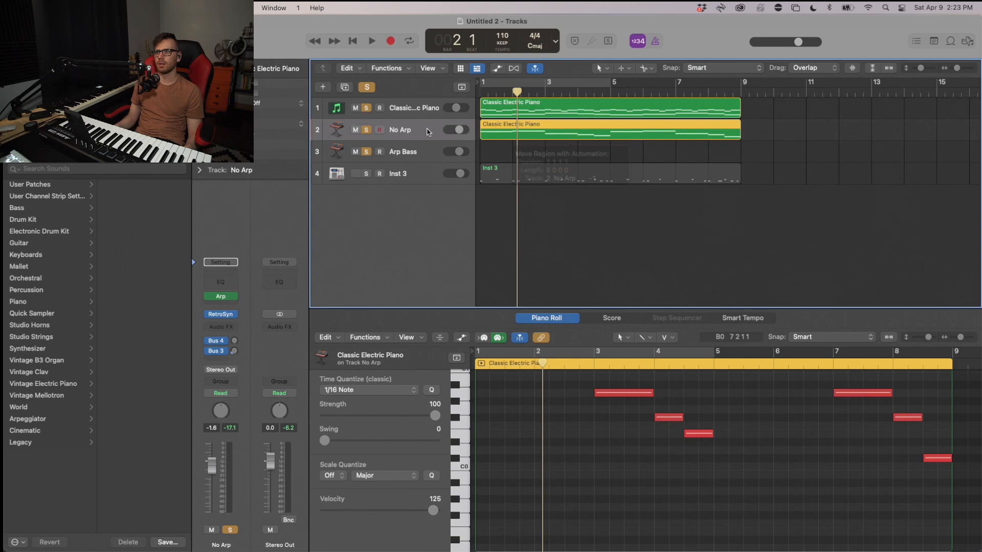
Step: Bypass the Arpeggiator on the No Arp track and lower the track's volume to -3.9 dB during playback
key(space)
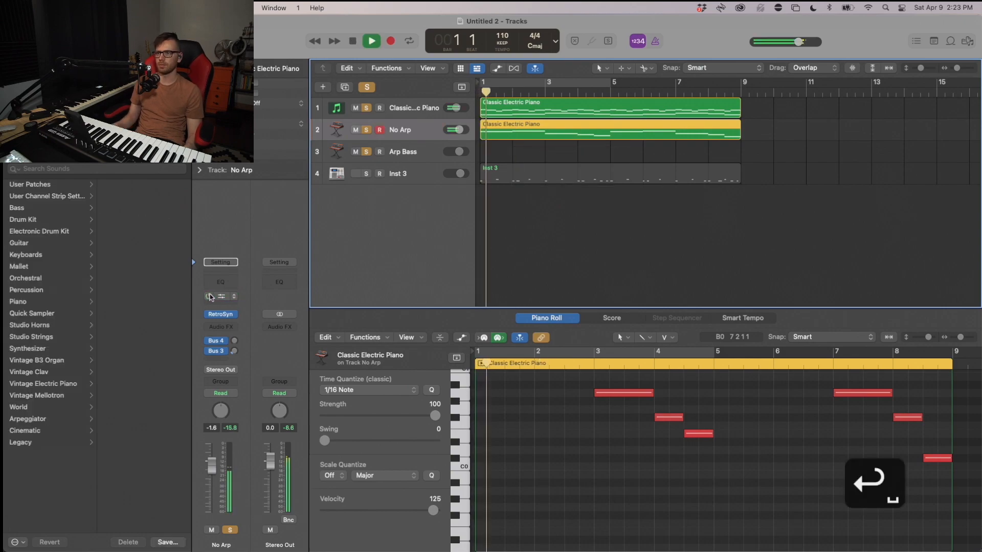
drag(458, 130, 457, 130)
click(521, 151)
click(402, 130)
click(539, 155)
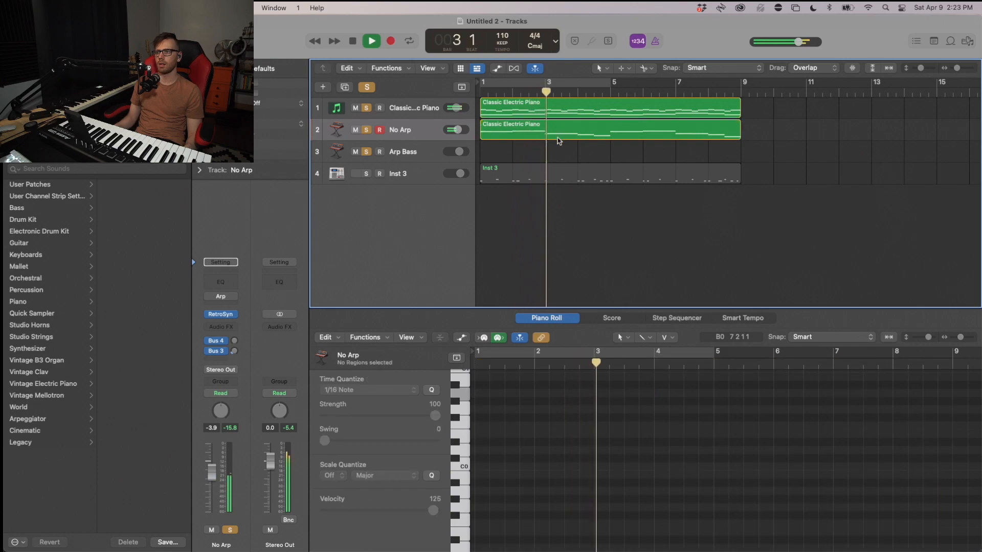
Step: Show the Classic Electric Piano region's bass notes while playing it with No Arp to bar 8, and return to the start
click(584, 135)
click(583, 102)
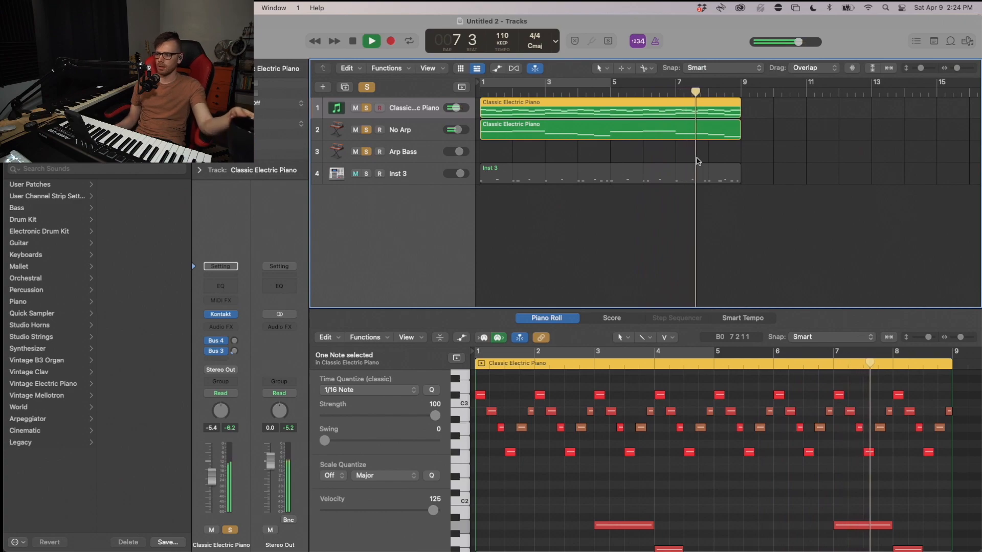
scroll(846, 369, down, 3)
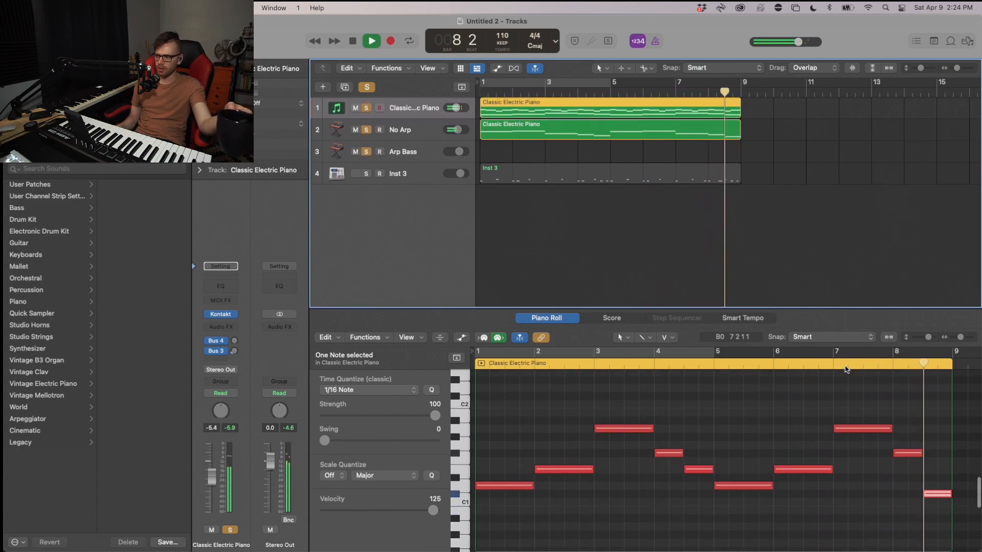
key(space)
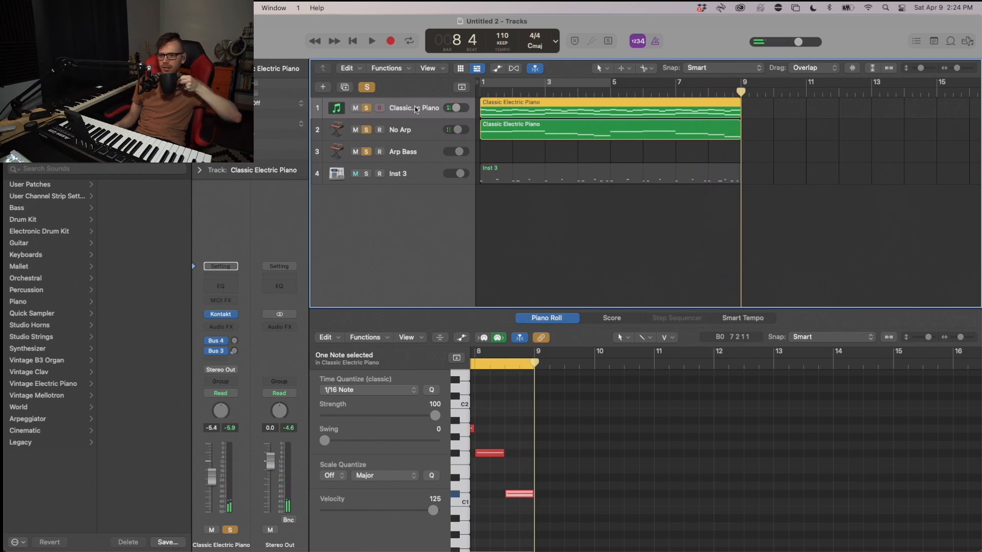
key(Return)
Step: Move the Arp Bass track above the other tracks and rename the Classic Electric Piano track Modular Plucks
click(388, 155)
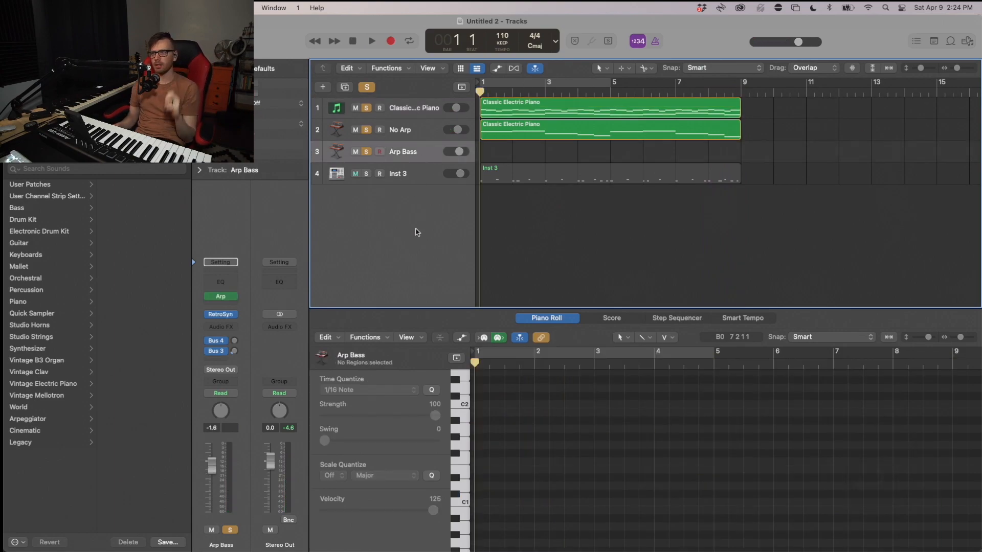
drag(414, 156, 417, 108)
click(419, 132)
double_click(419, 131)
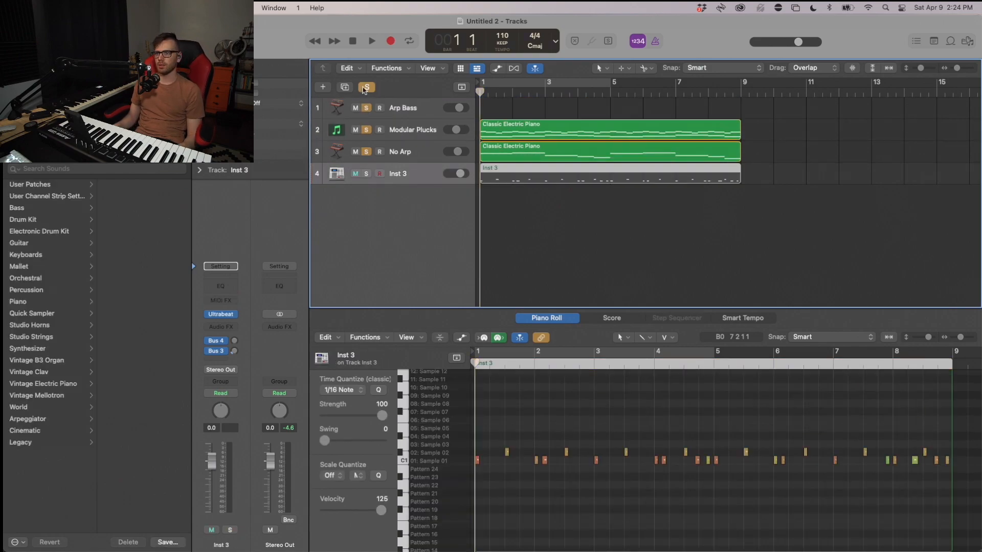
Step: Clear all solos and add a new software instrument track below Inst 3 with Kontakt as its instrument
click(367, 87)
double_click(400, 193)
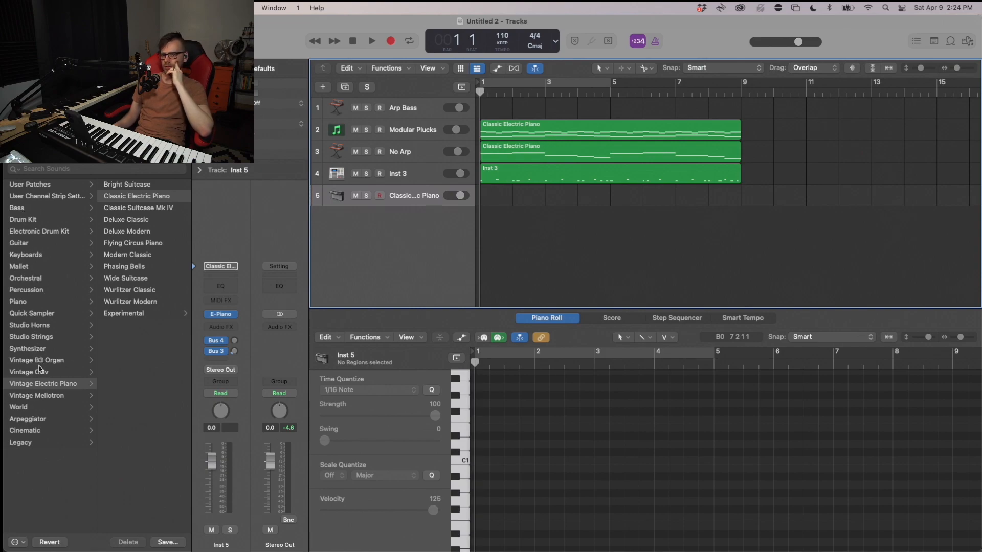
click(234, 314)
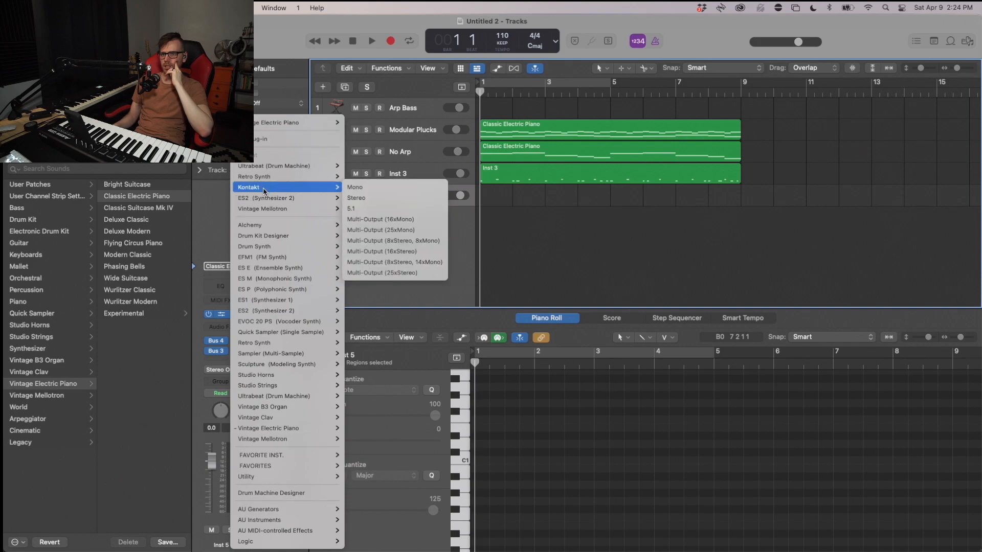
click(266, 188)
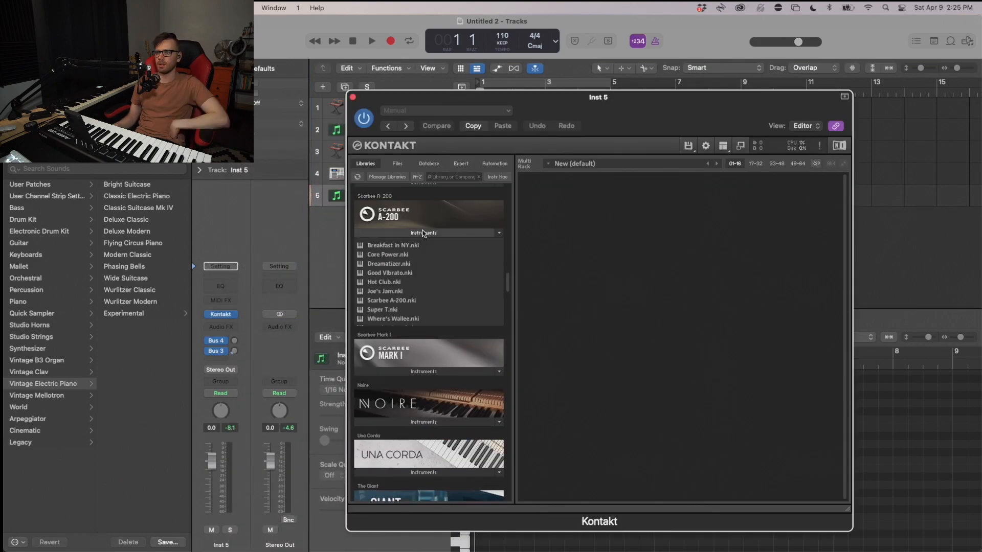
Step: Load the Scarbee A-200 instrument Breakfast in NY with its FX type set to Insert, and add an Arpeggiator to Inst 5
double_click(401, 246)
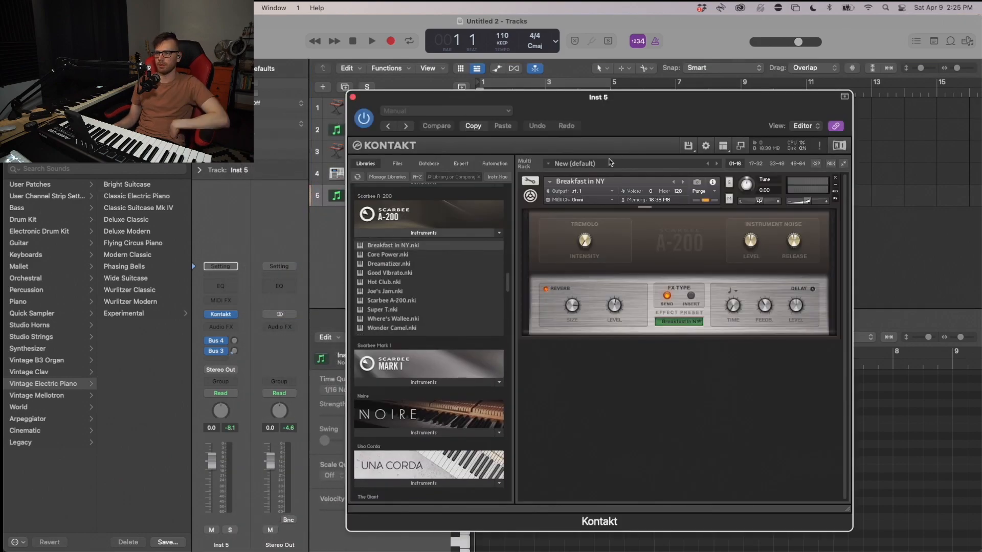
click(691, 297)
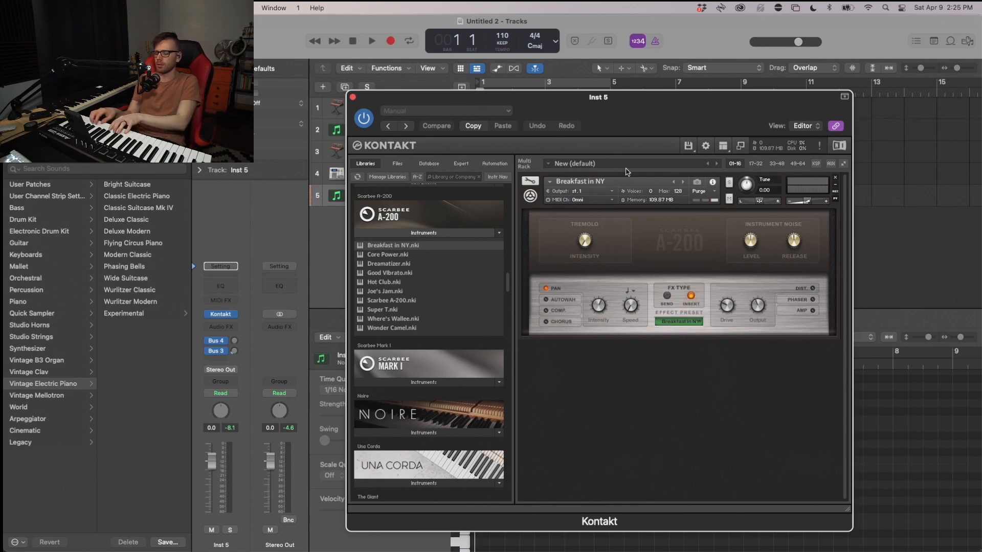
drag(563, 97, 635, 99)
click(225, 302)
click(227, 316)
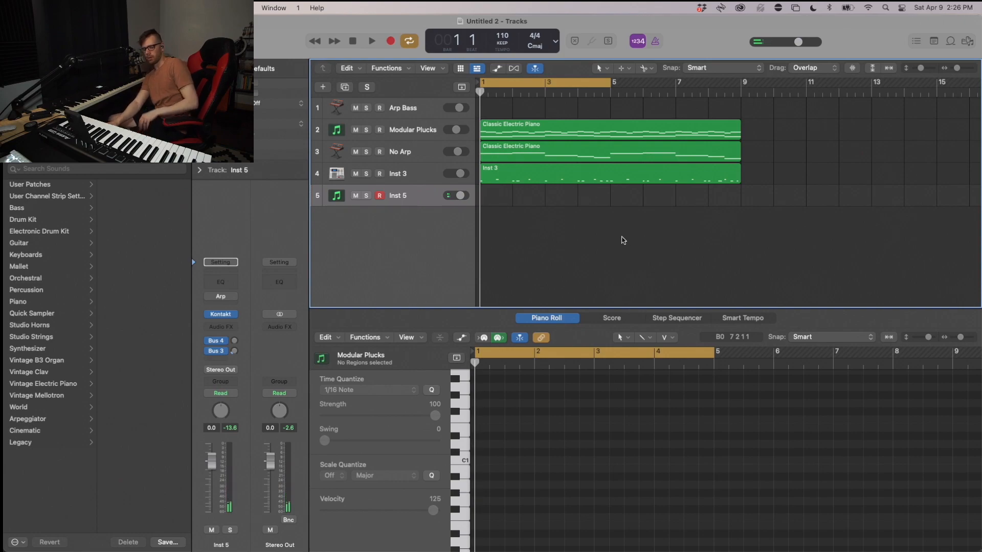
Step: Record two takes of an electric piano part on Inst 5 over the cycled bars 1 to 4 and open the take folder
key(r)
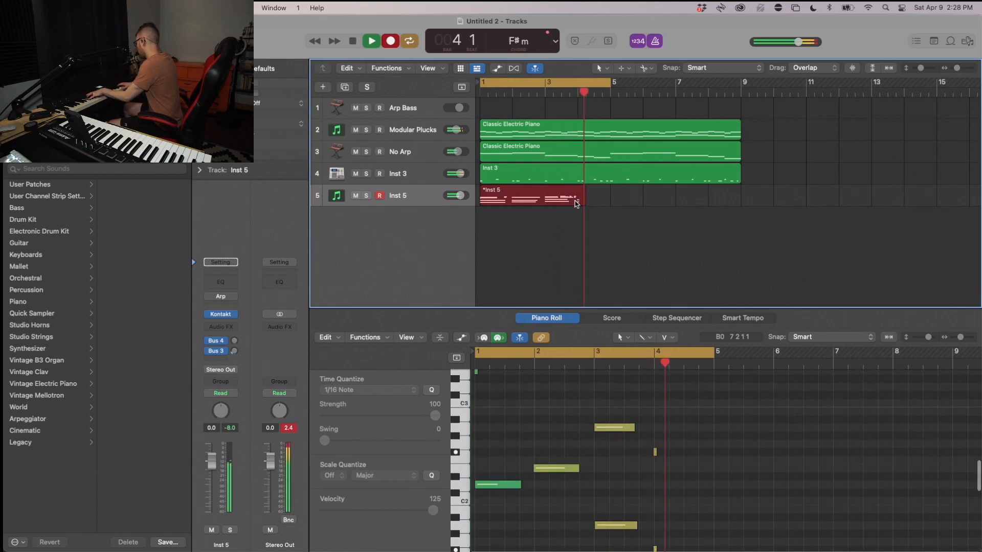
key(space)
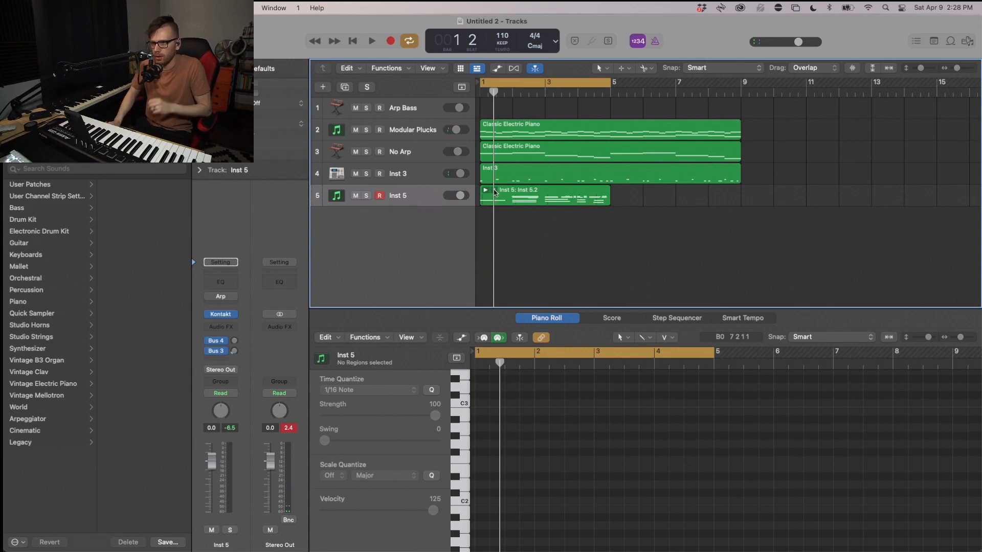
double_click(583, 200)
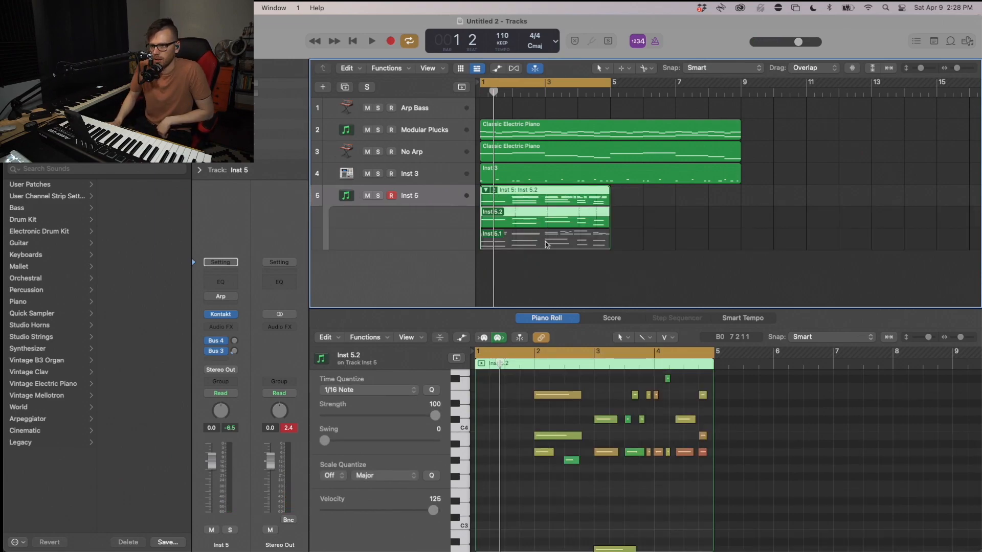
click(636, 206)
click(568, 203)
drag(607, 201, 734, 202)
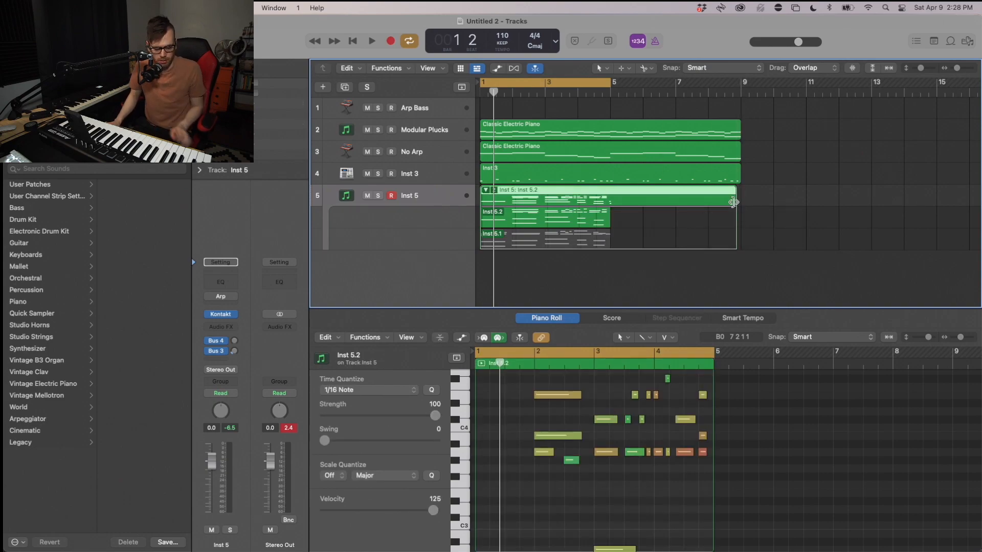
key(cmd+z)
Step: Unpack the Inst 5 take folder and place the Inst 5.1 region at bar 5, directly after Inst 5.2 on the same track
click(490, 190)
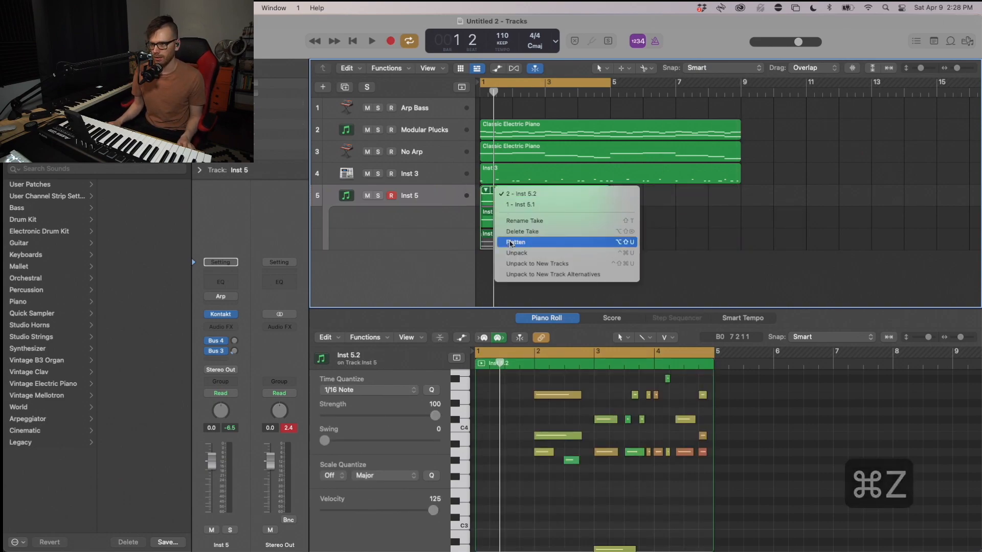
click(522, 250)
drag(537, 217, 668, 195)
Step: Join the Inst 5.2 and Inst 5.1 regions into a single eight-bar region
shift+click(590, 205)
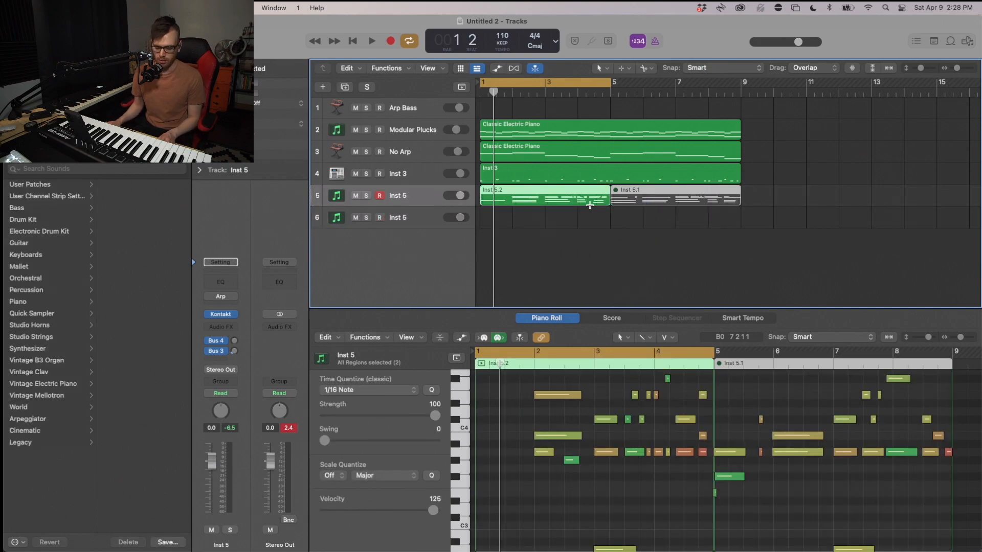
key(super+j)
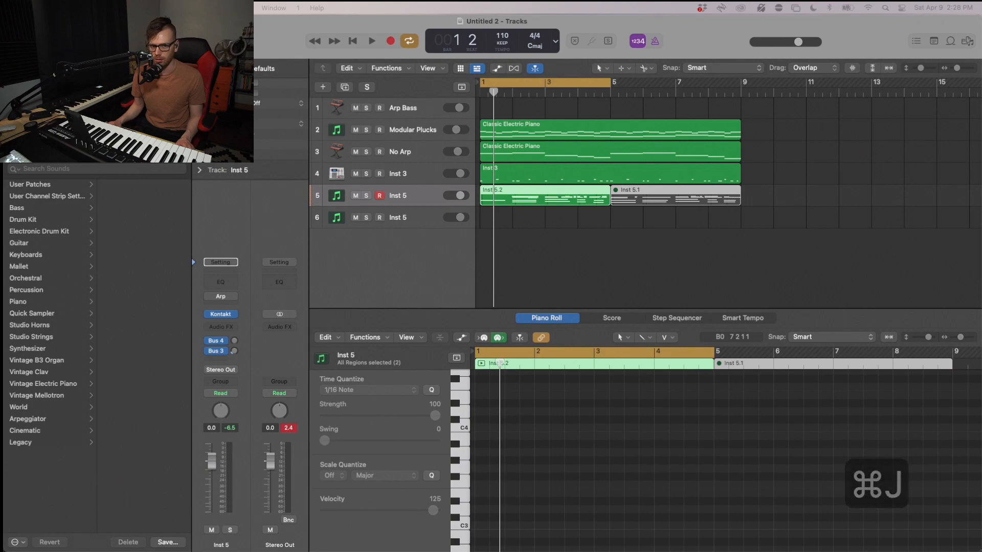
click(643, 208)
click(642, 200)
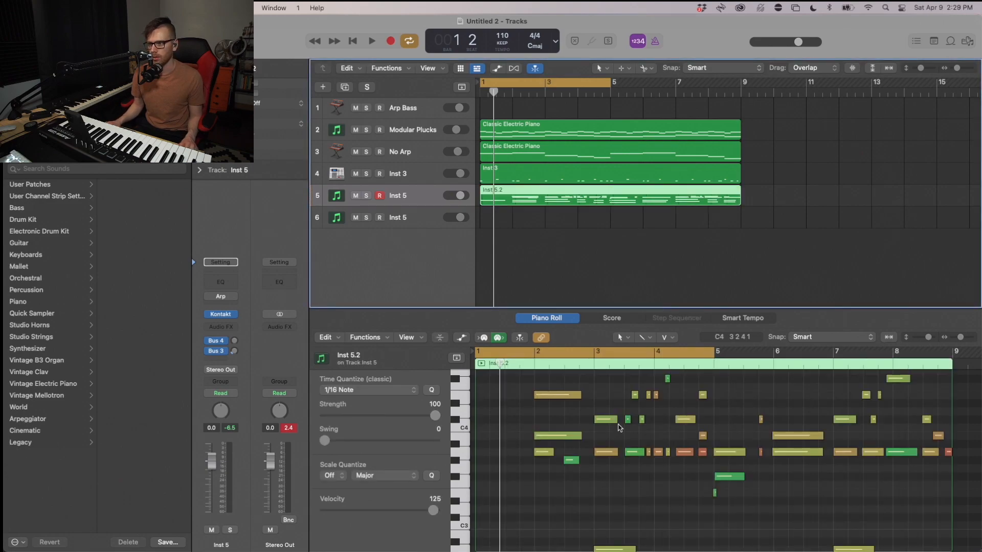
Step: Quantize all notes in the joined Inst 5.2 region to 1/16 notes and lengthen them to close the gaps between chords
click(612, 399)
key(super+a)
key(q)
key(w)
key(w)
key(e)
key(space)
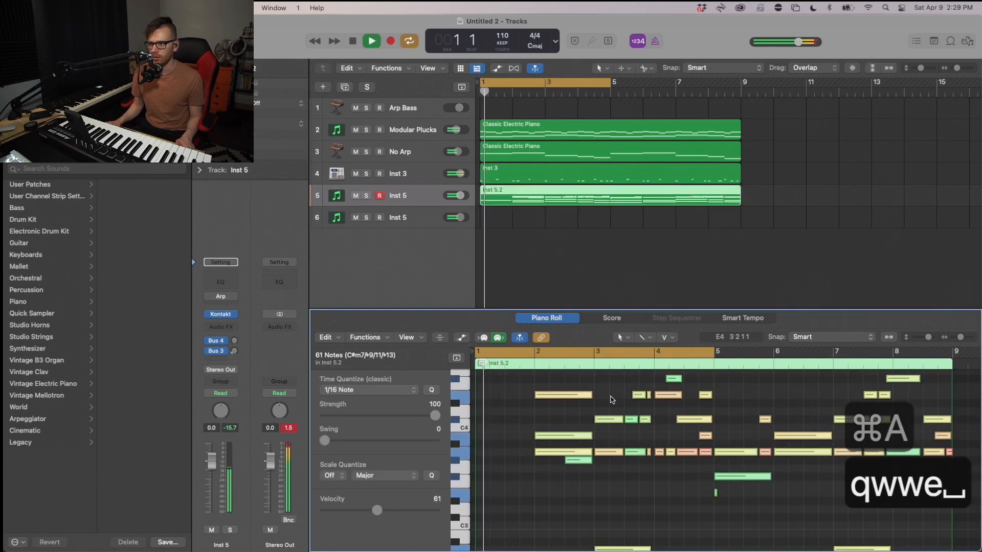
scroll(588, 461, down, 3)
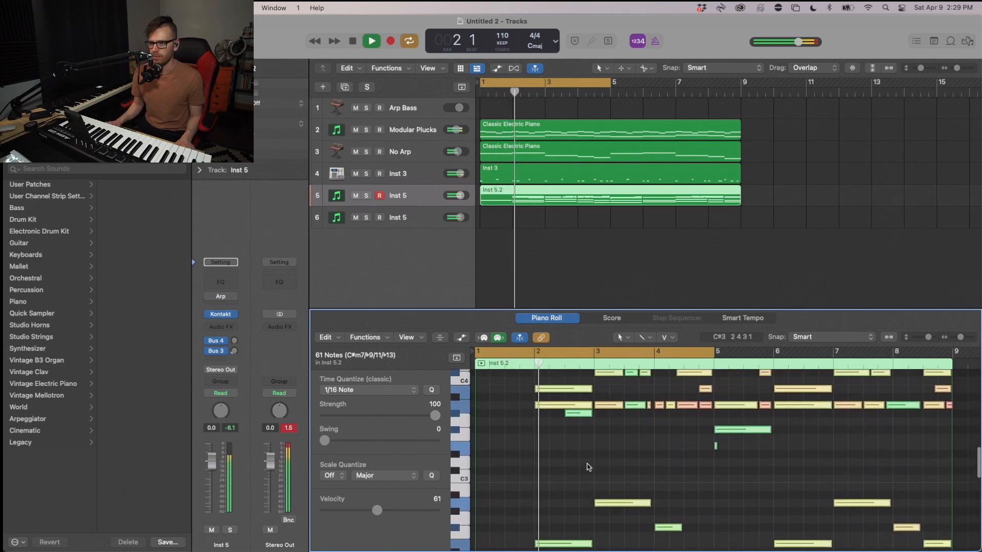
key(space)
Step: Divide the Inst 5.2 region at the starts of bars 5, 6 and 2
scroll(588, 465, up, 2)
click(638, 243)
right_click(606, 201)
right_click(643, 202)
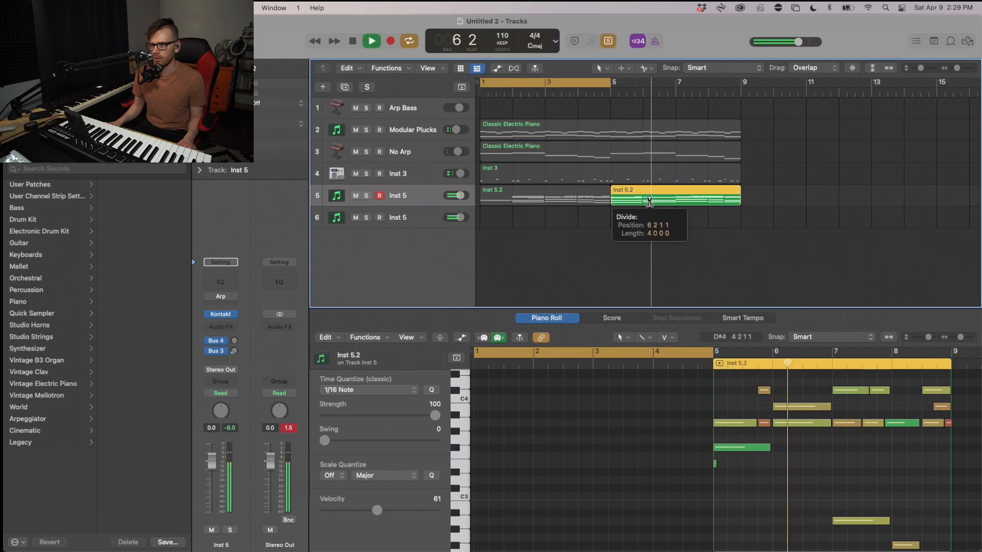
right_click(513, 201)
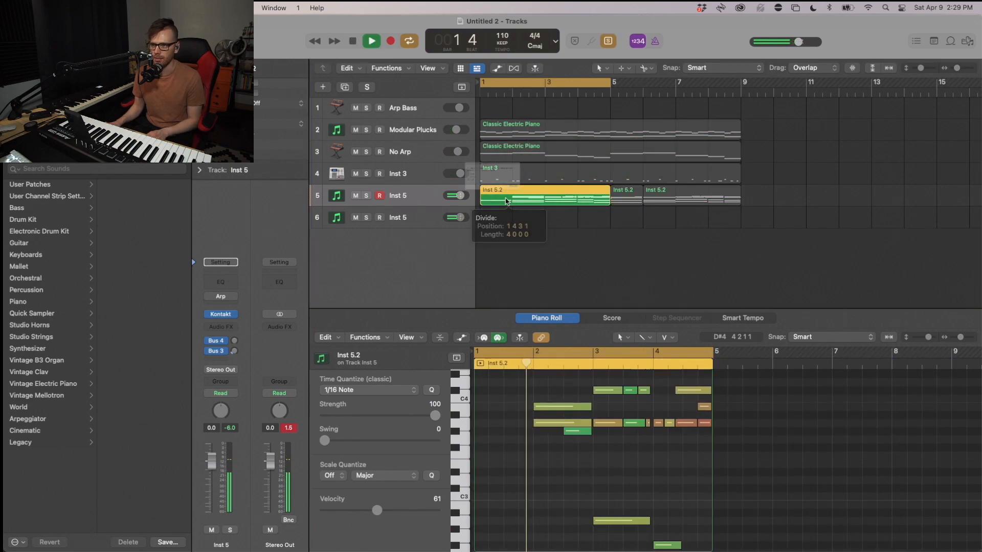
key(Escape)
right_click(513, 205)
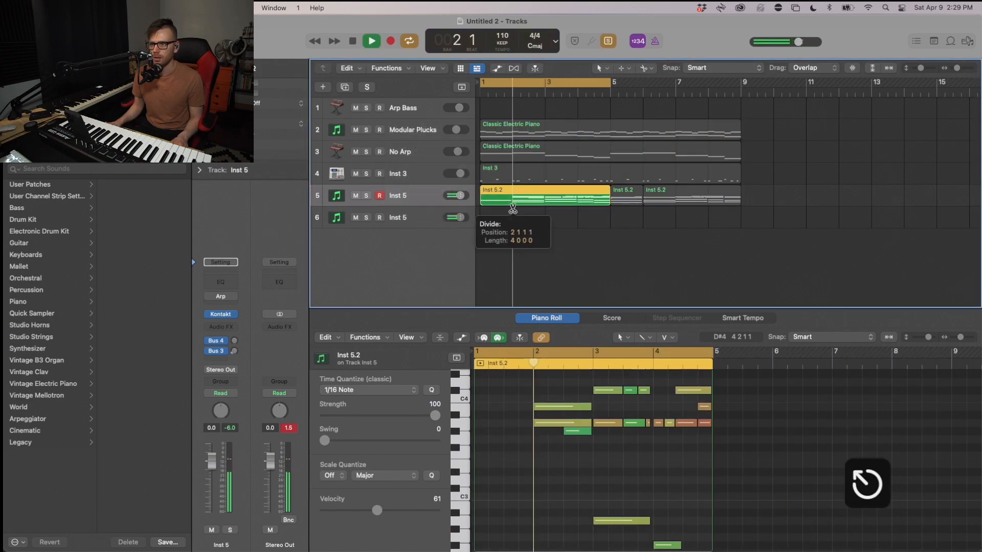
Step: Replace the bar 1 section on Inst 5 with a copy of the bar 5 section and join all four regions
key(BackSpace)
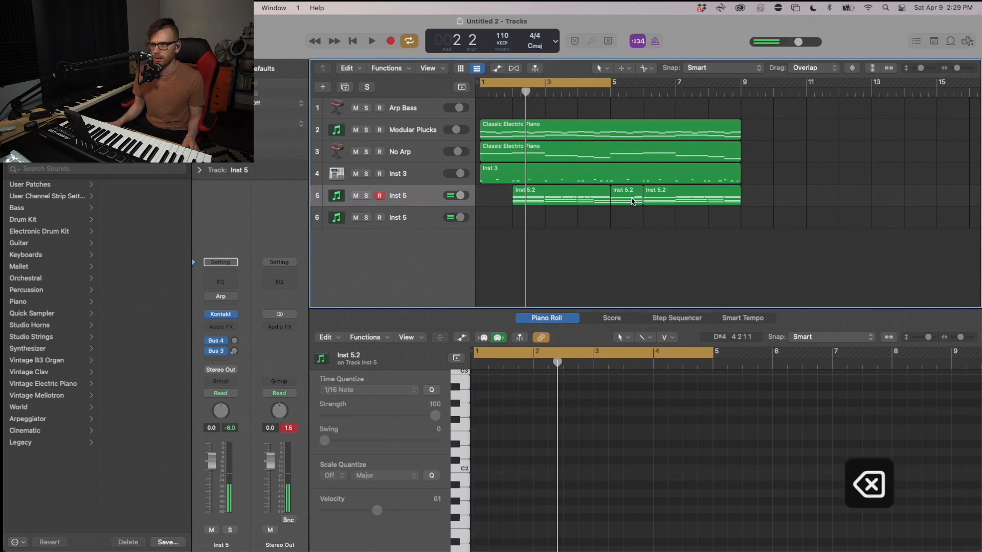
drag(632, 201, 502, 204)
drag(495, 218, 692, 199)
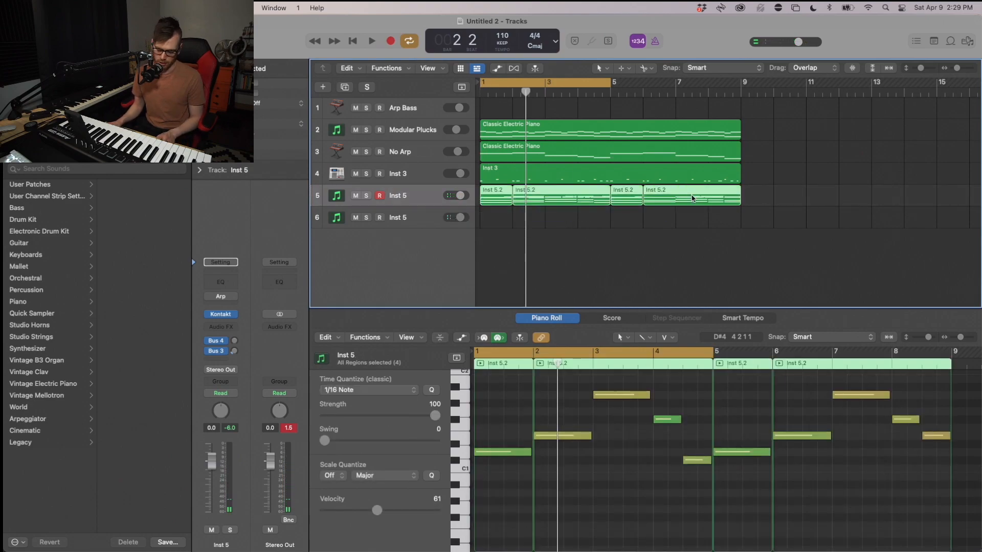
key(cmd+j)
Step: Play the joined Inst 5 region from the start in solo and delete the empty duplicate Inst 5 track
key(Return)
key(space)
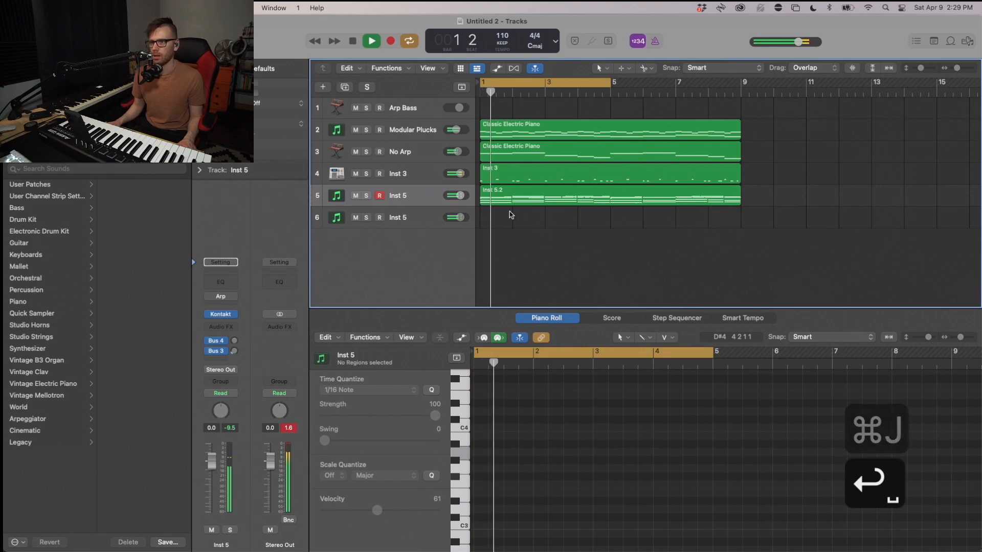
key(s)
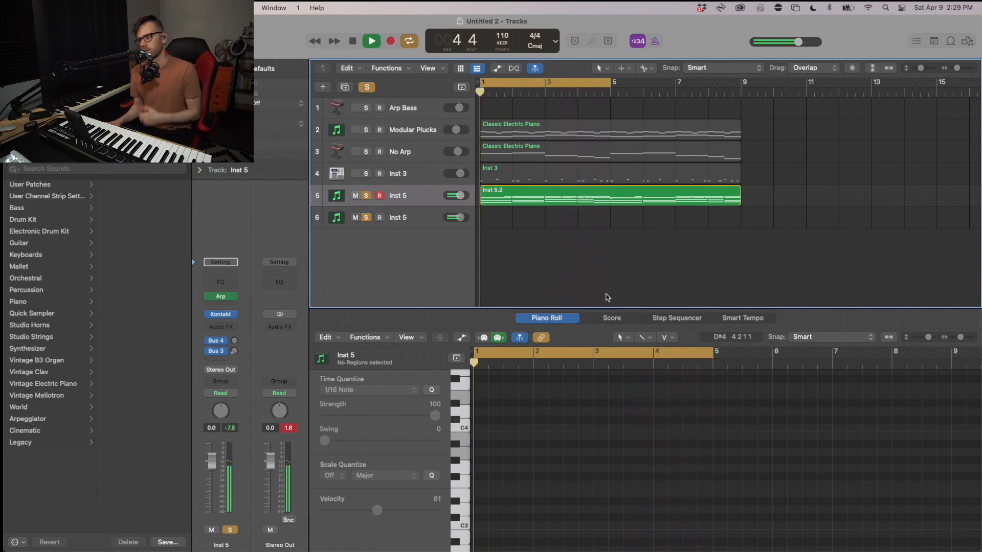
click(376, 222)
key(BackSpace)
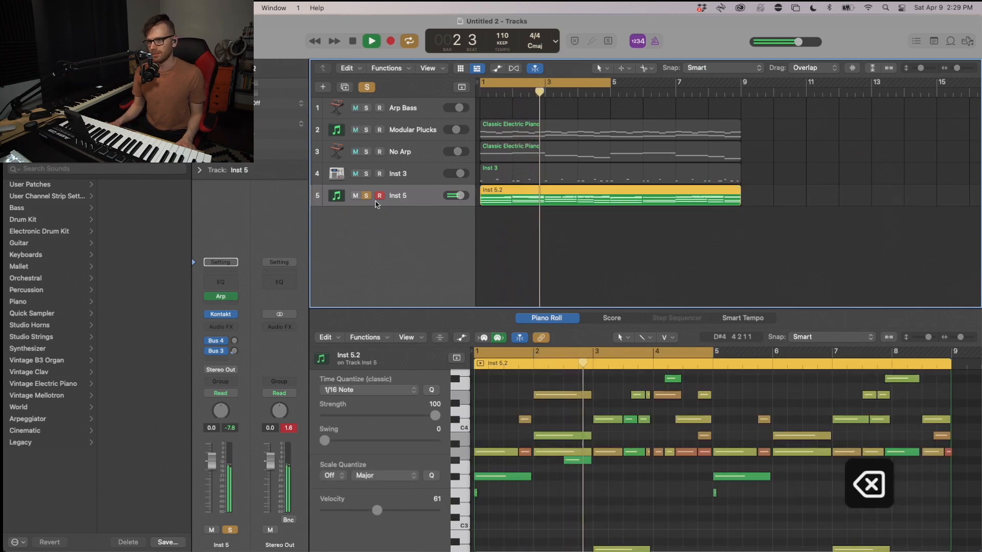
key(space)
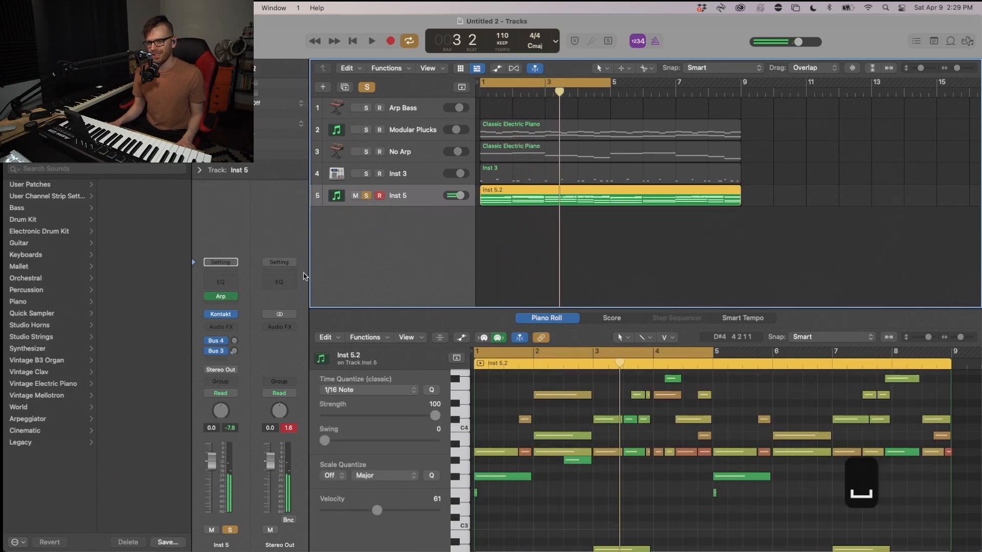
Step: Insert a Space Designer reverb as an audio effect on the Inst 5 track
click(221, 326)
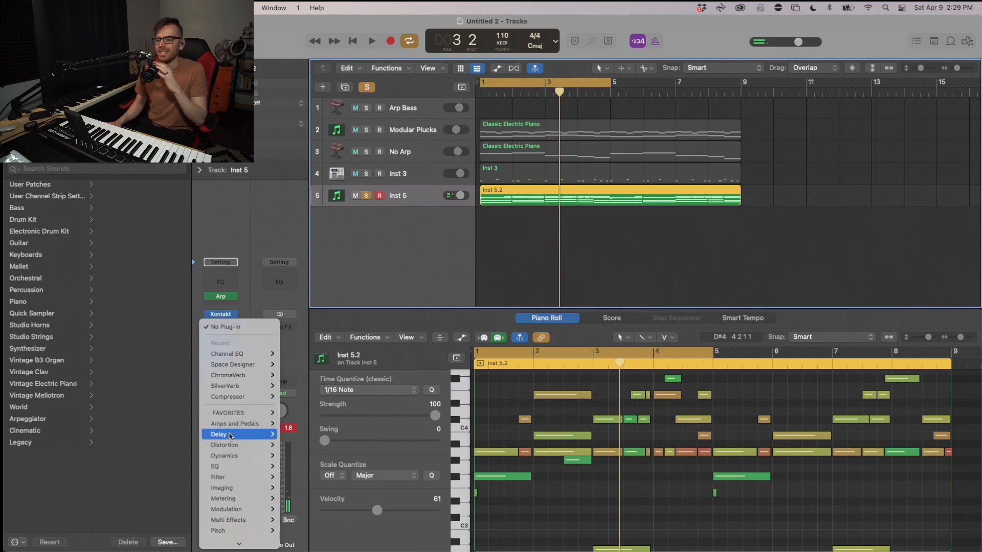
mouse_move(237, 355)
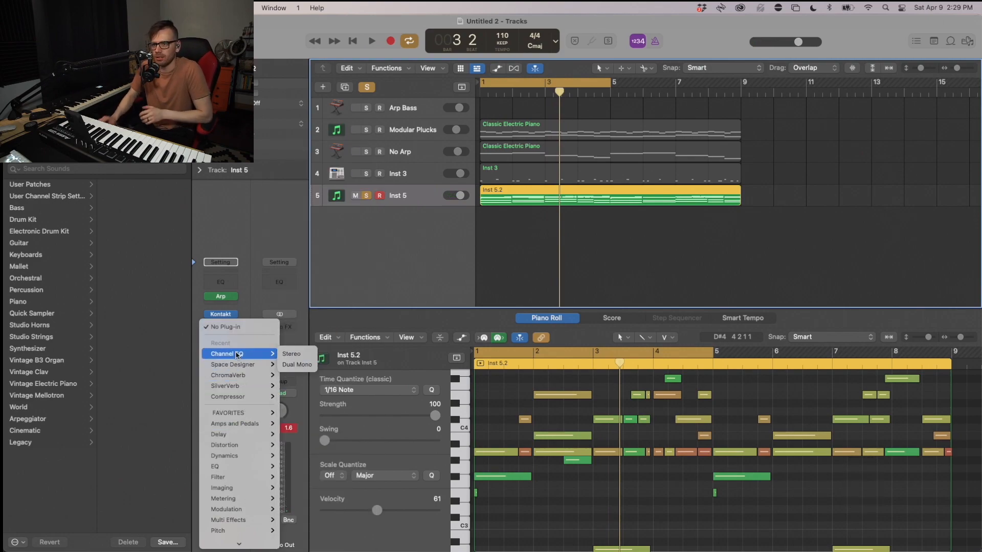
scroll(228, 460, down, 2)
mouse_move(245, 404)
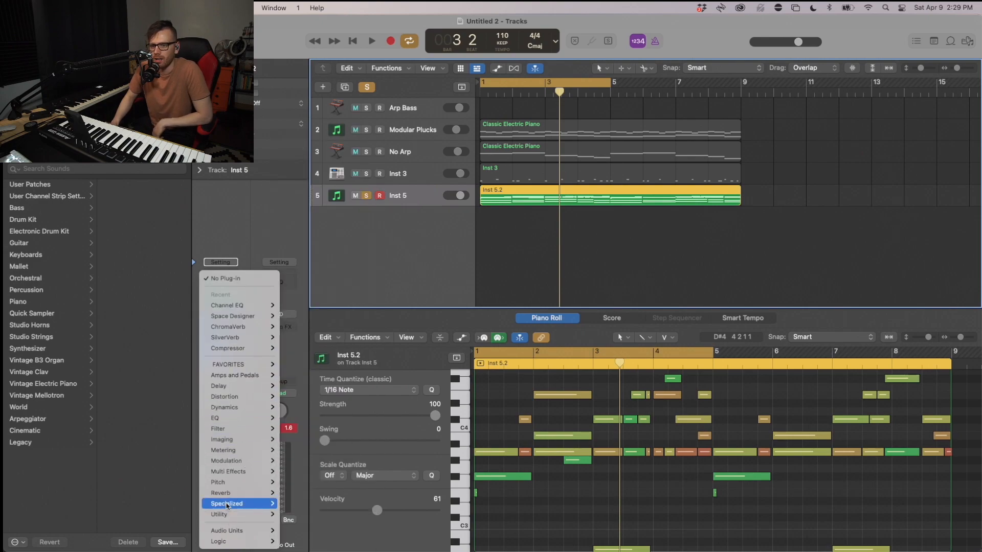
mouse_move(261, 499)
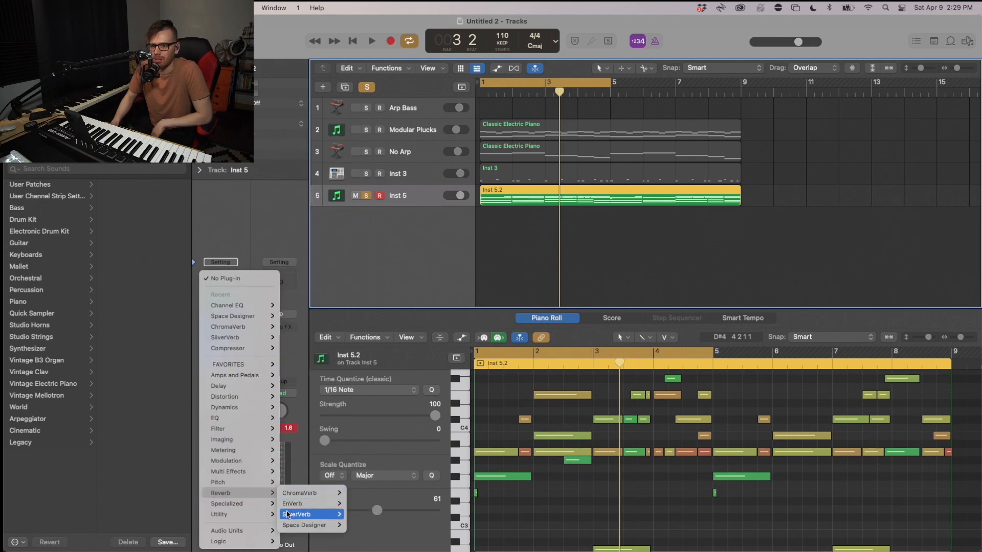
mouse_move(321, 527)
click(373, 525)
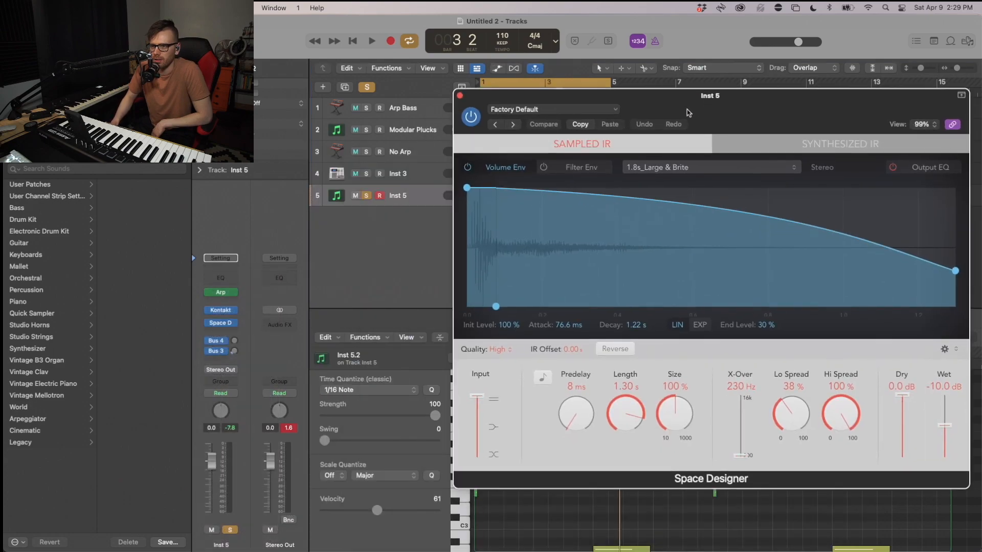
Step: Insert a Tape Delay effect before the Space Designer on the Inst 5 track
drag(221, 330, 221, 335)
click(221, 316)
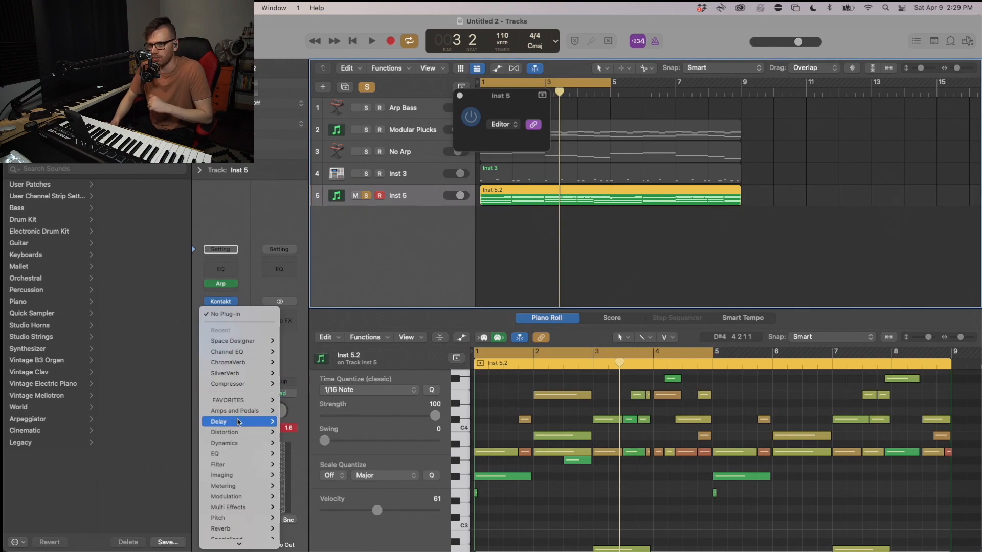
mouse_move(246, 422)
mouse_move(300, 469)
click(357, 464)
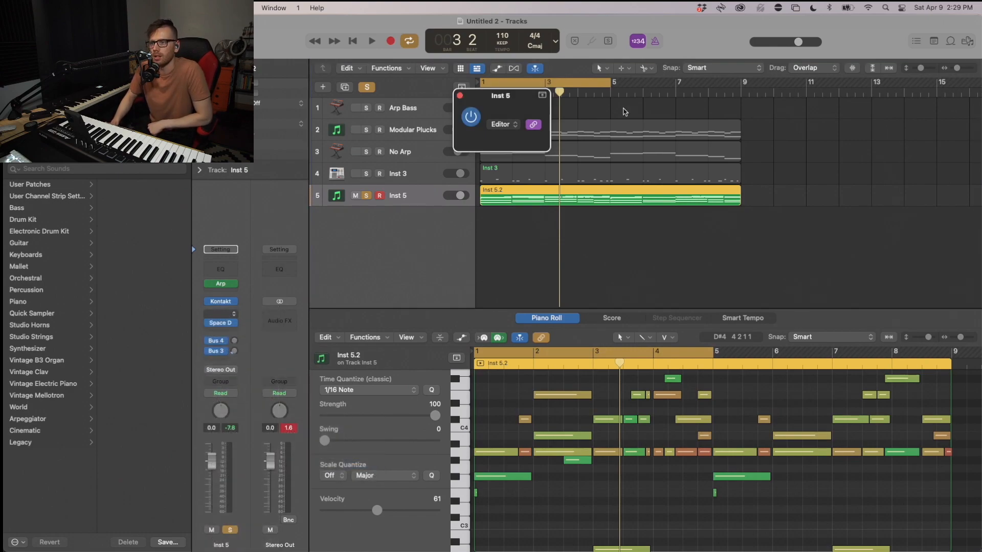
drag(521, 104, 396, 105)
Step: Set the Tape Delay note value to 1/8 dotted with -5% deviation, and switch tempo sync off at a 389.1 ms delay time
click(482, 184)
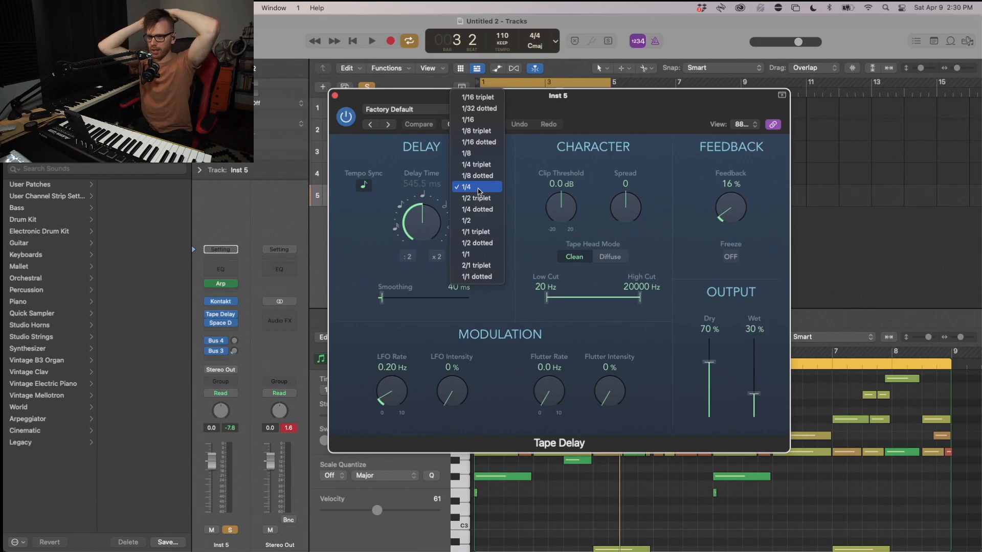
click(362, 190)
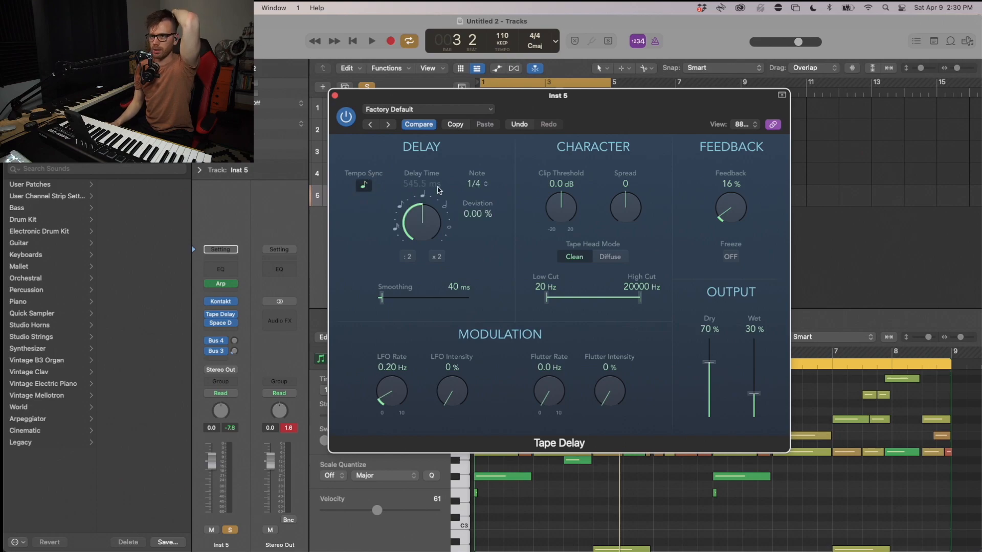
click(476, 189)
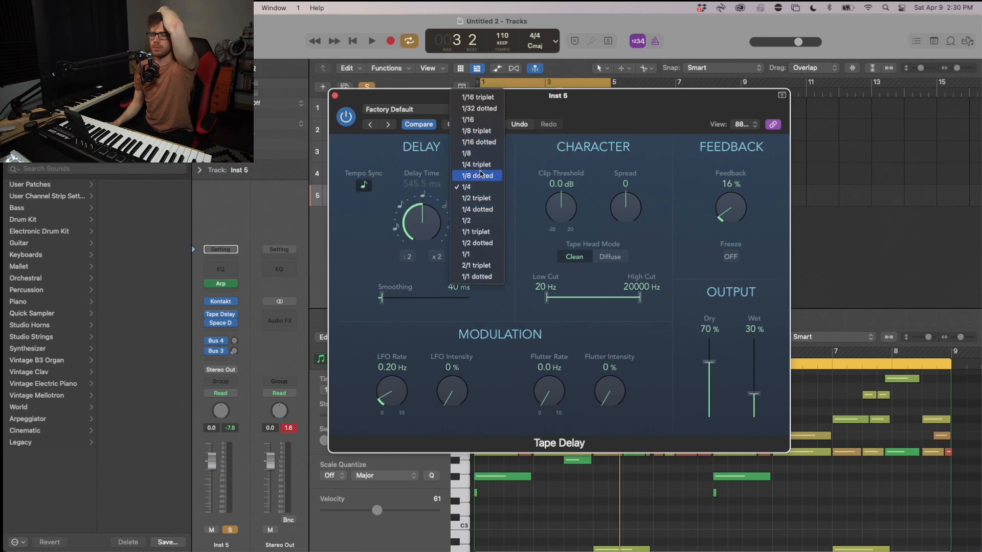
click(482, 178)
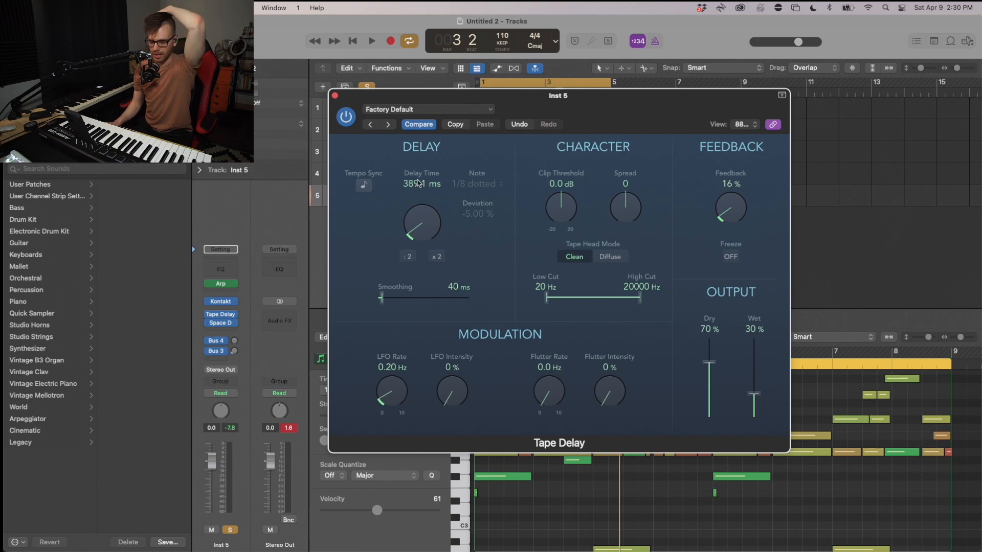
Step: Play the soloed Inst 5 track from the start and lower the Space Designer wet level to -18.5 dB
key(space)
key(Return)
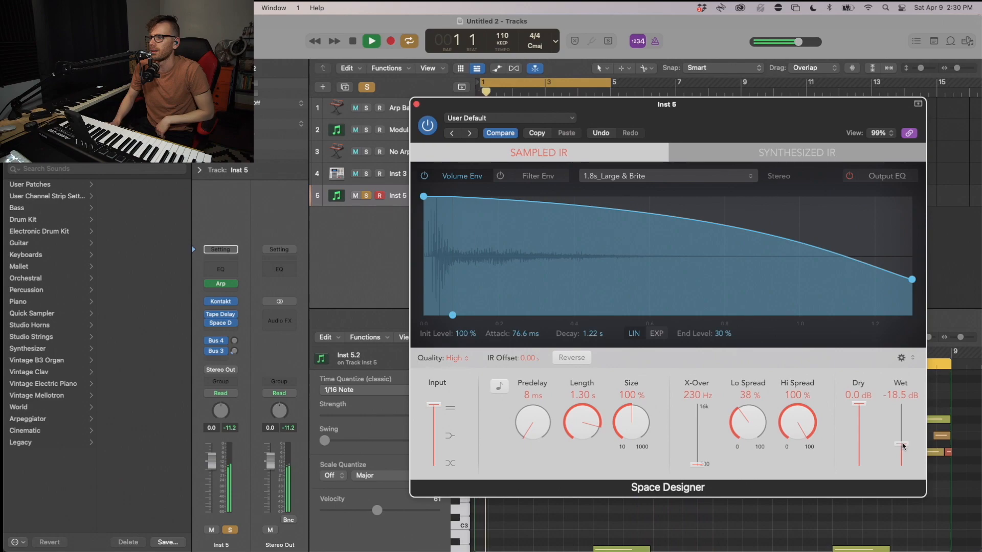
click(416, 105)
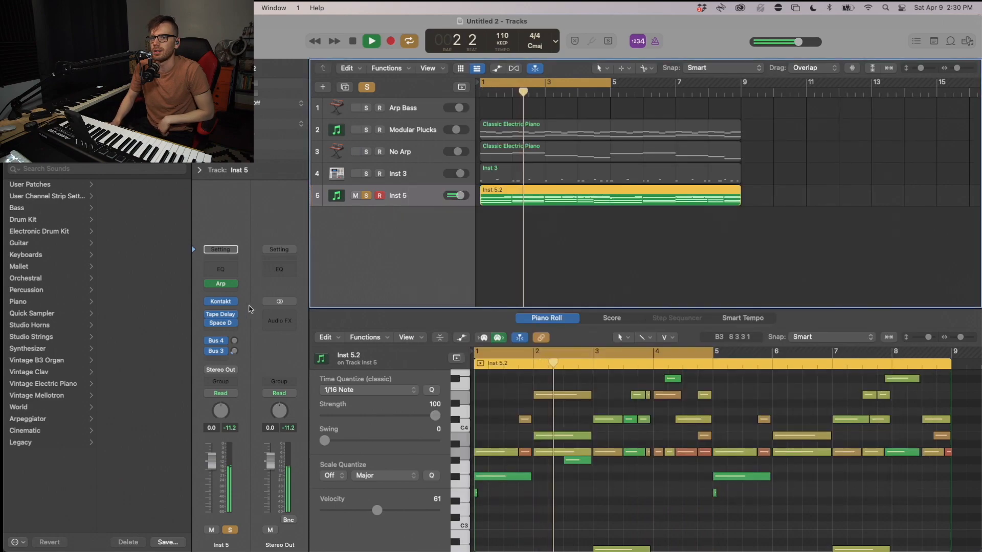
Step: Set the Inst 5 Tape Delay output to 78% dry and 30% wet during playback
click(222, 315)
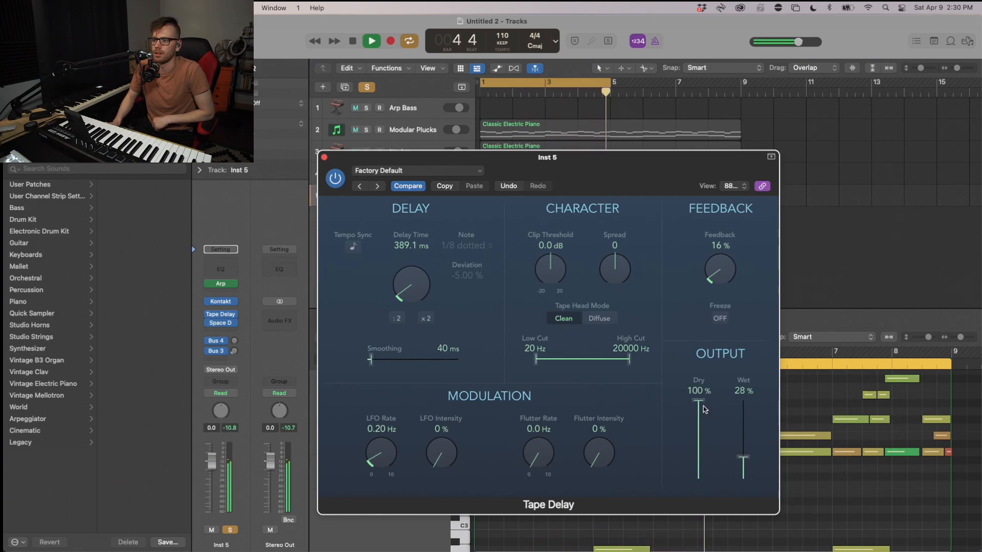
drag(697, 401, 704, 416)
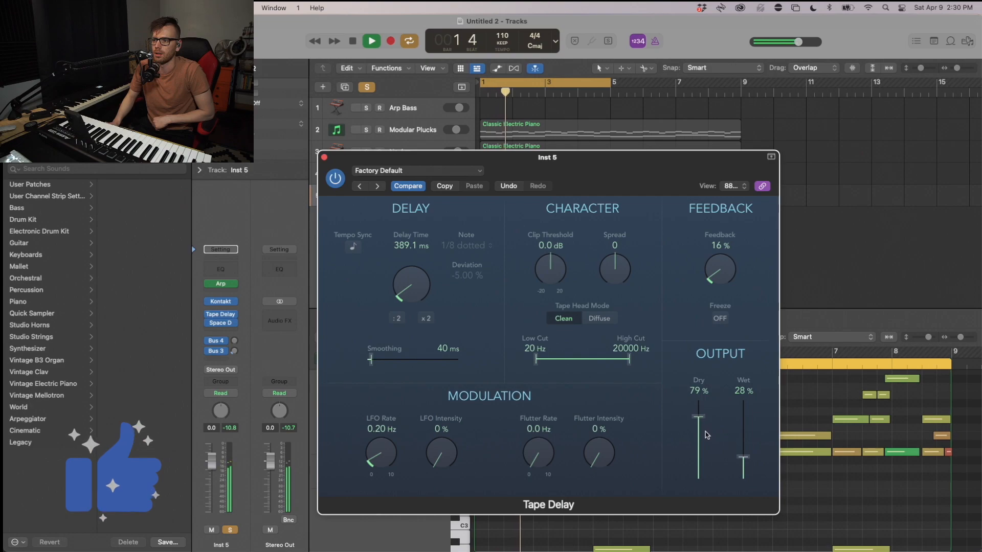
drag(757, 465, 750, 461)
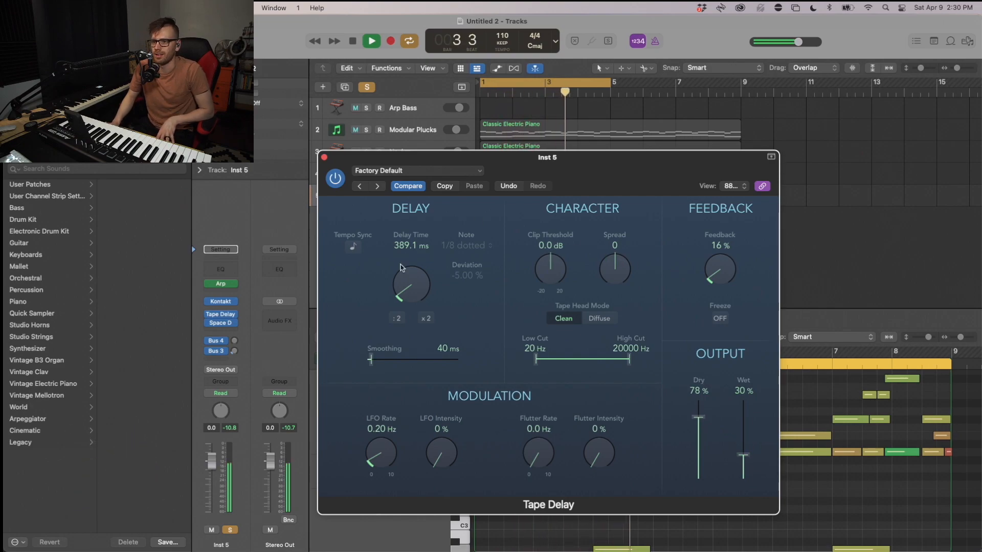
key(space)
click(325, 157)
Step: Play the full mix from the start without solo and lower the Modular Plucks track volume to about -10.2 dB
click(366, 197)
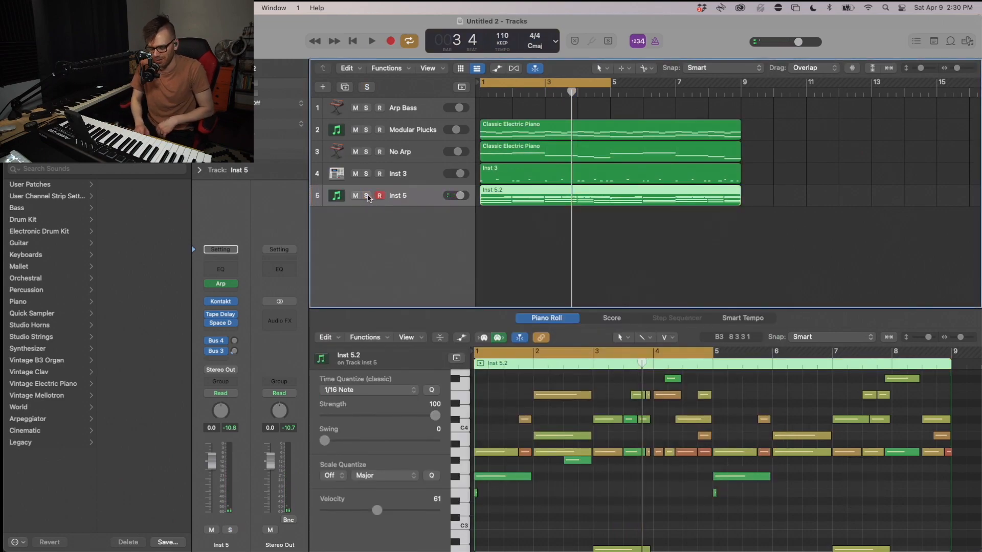
key(Return)
key(space)
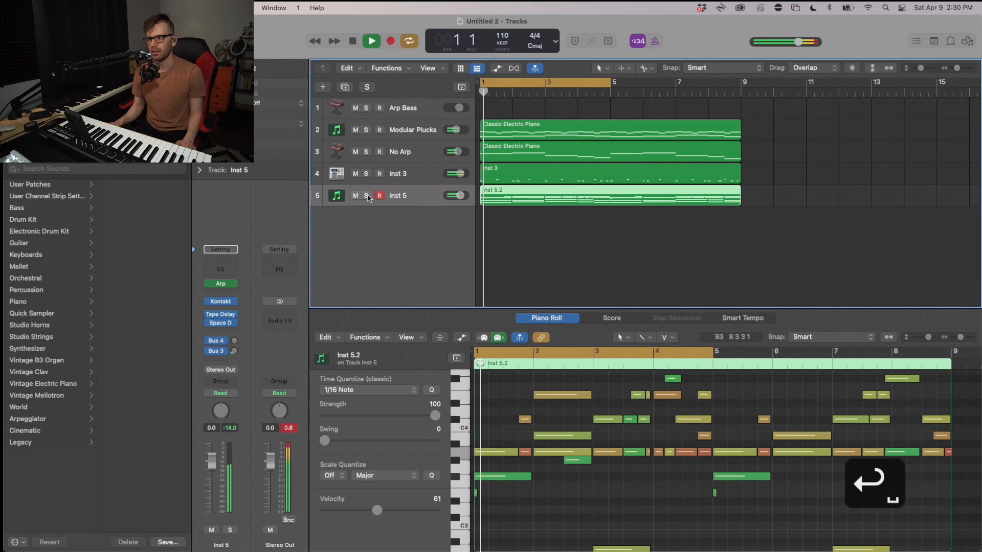
click(367, 196)
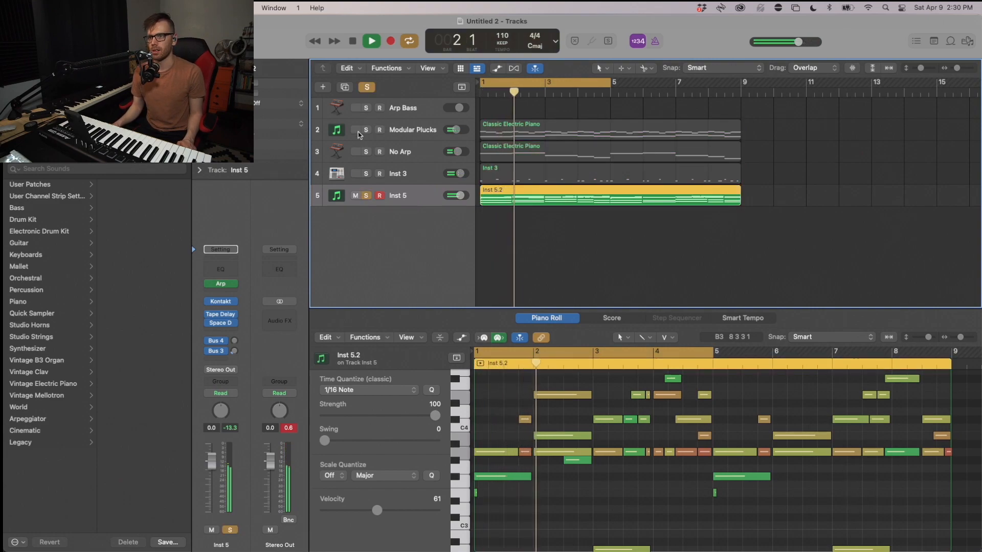
drag(457, 129, 453, 129)
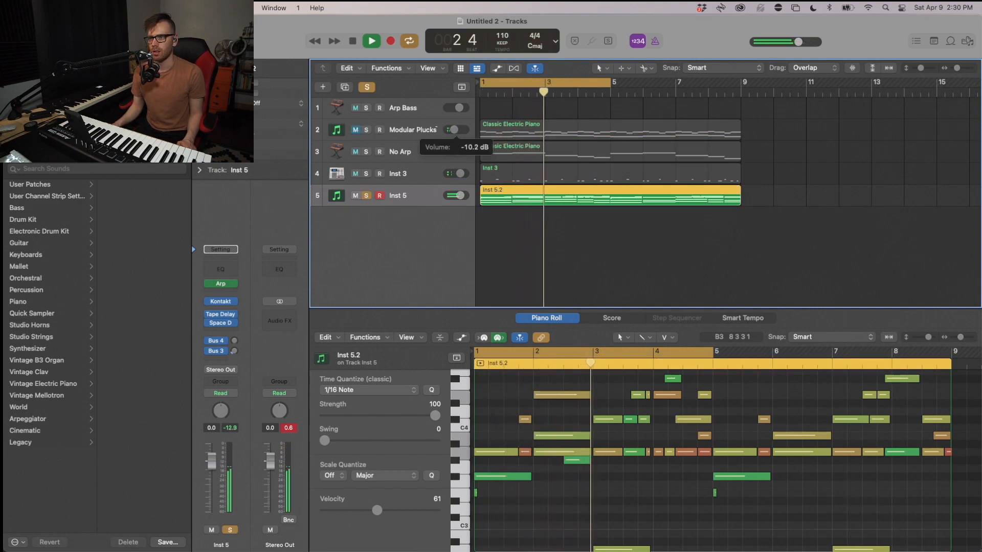
key(s)
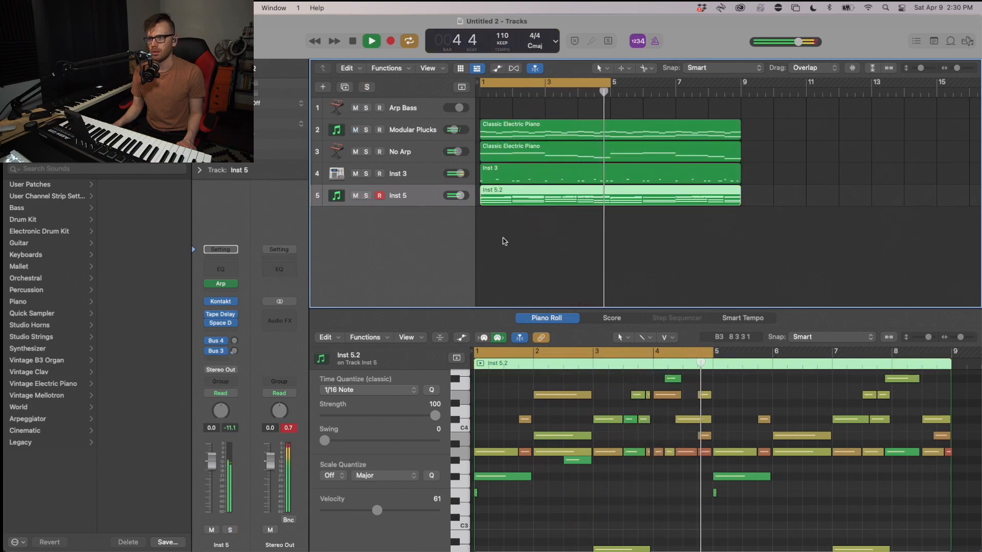
key(space)
Step: Insert a Compressor after the Space Designer on the Inst 5 track
click(230, 331)
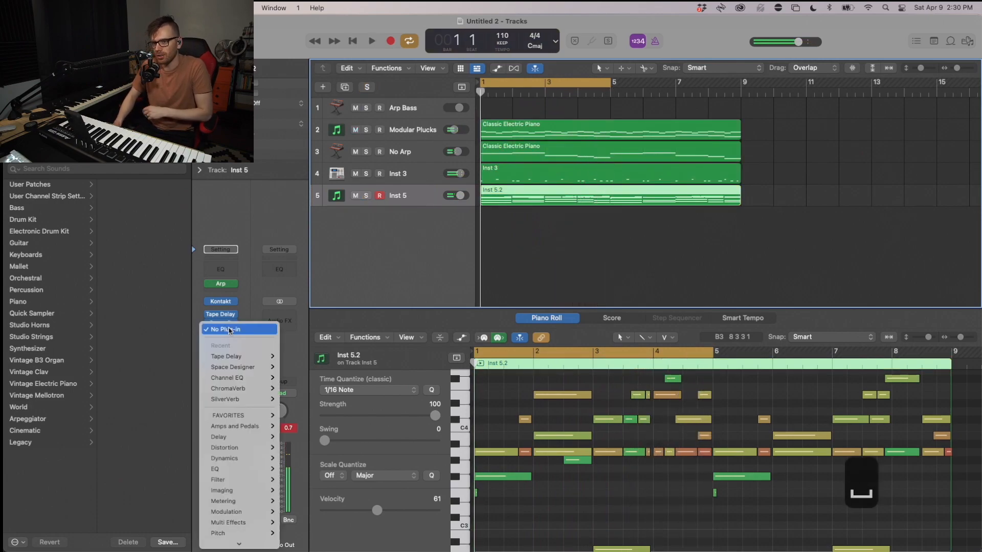
mouse_move(238, 460)
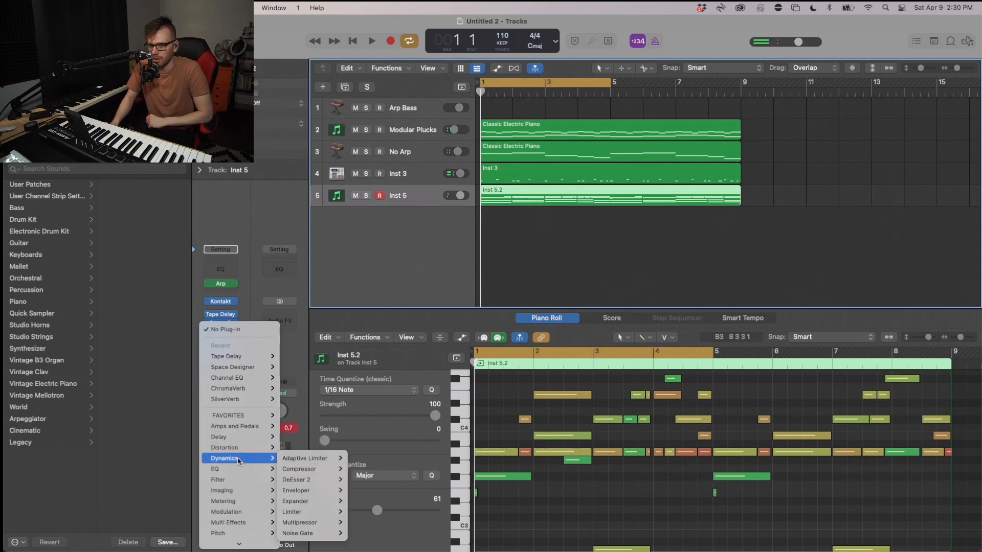
click(365, 468)
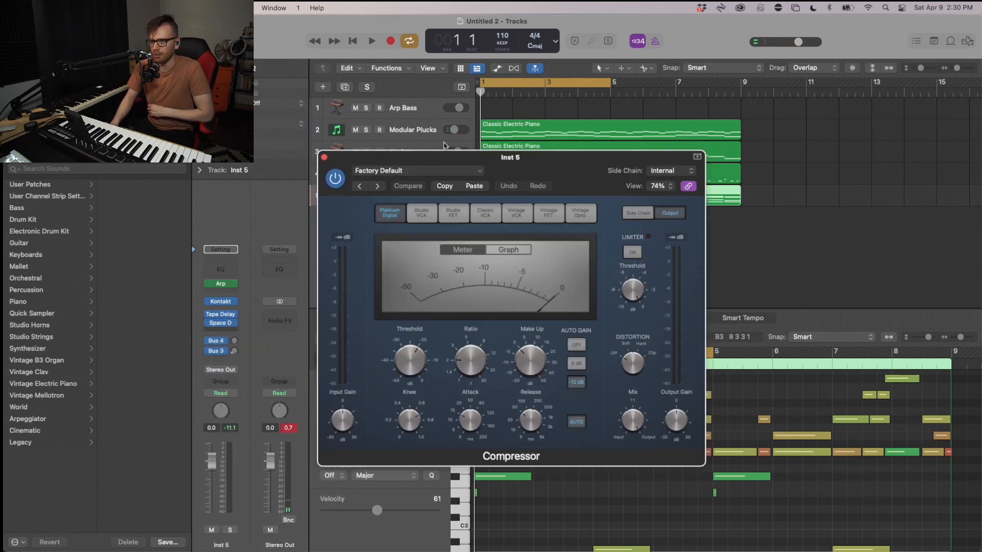
drag(557, 161, 632, 208)
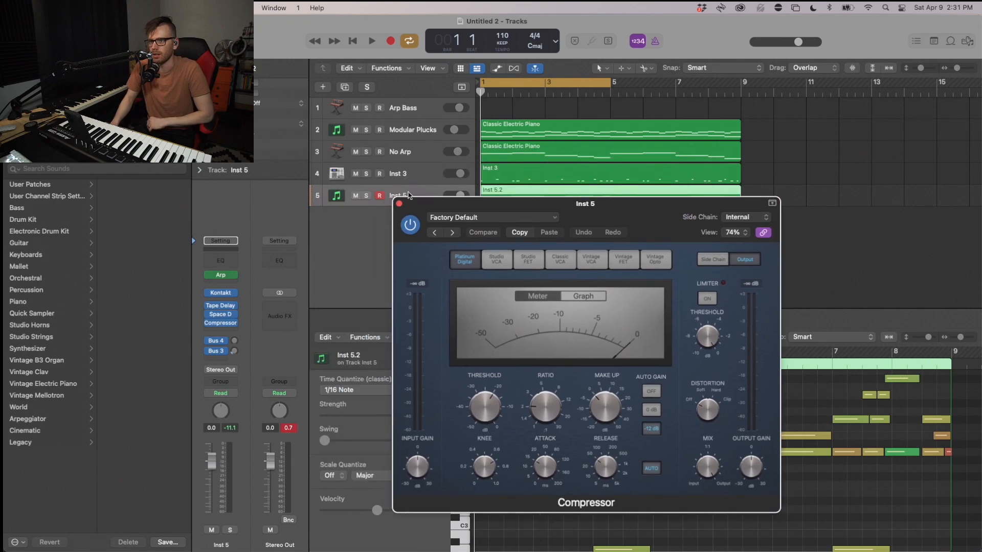
Step: Duplicate the Inst 3 Ultrabeat track and copy its drum region onto the new track
click(415, 179)
key(super+d)
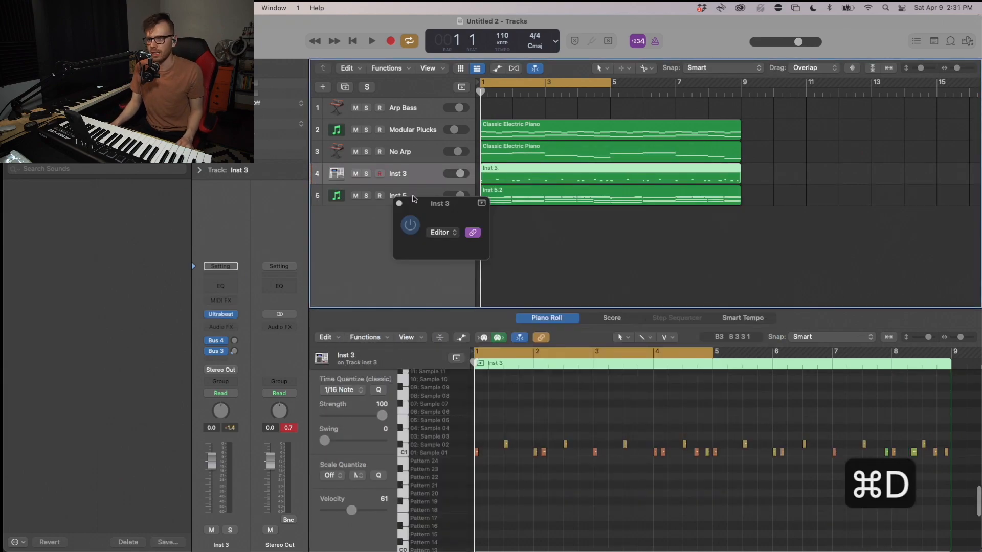
click(532, 182)
drag(532, 182, 698, 200)
key(super+z)
drag(571, 192, 572, 192)
click(767, 194)
click(404, 201)
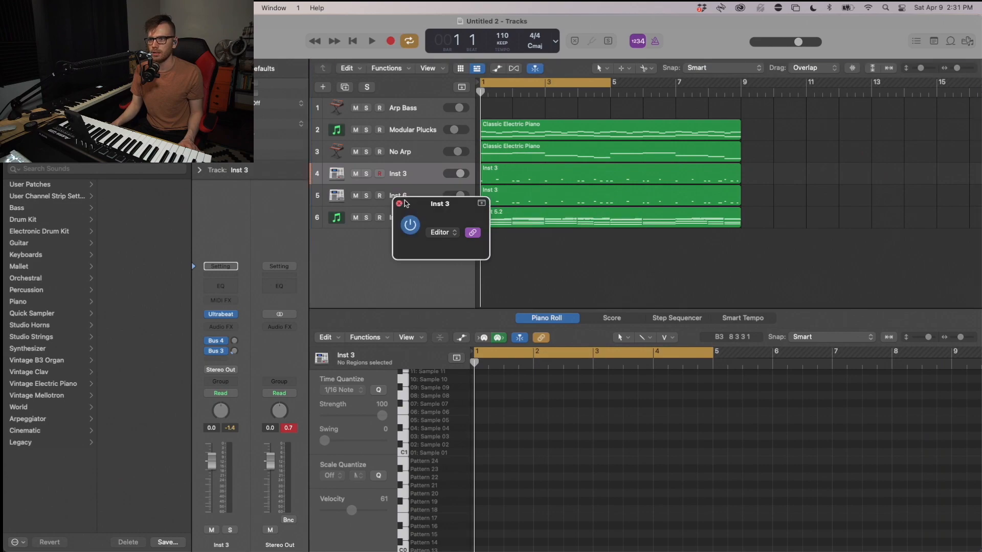
click(399, 203)
Step: Delete all Sample 01 notes from the Inst 3 track's region and all Sample 02 notes from the Inst 6 copy
click(407, 196)
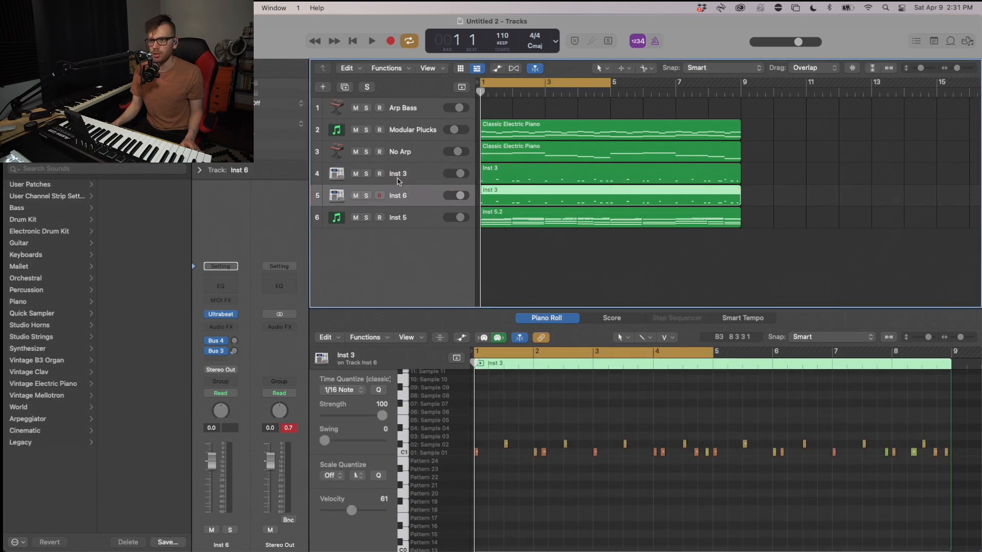
click(525, 180)
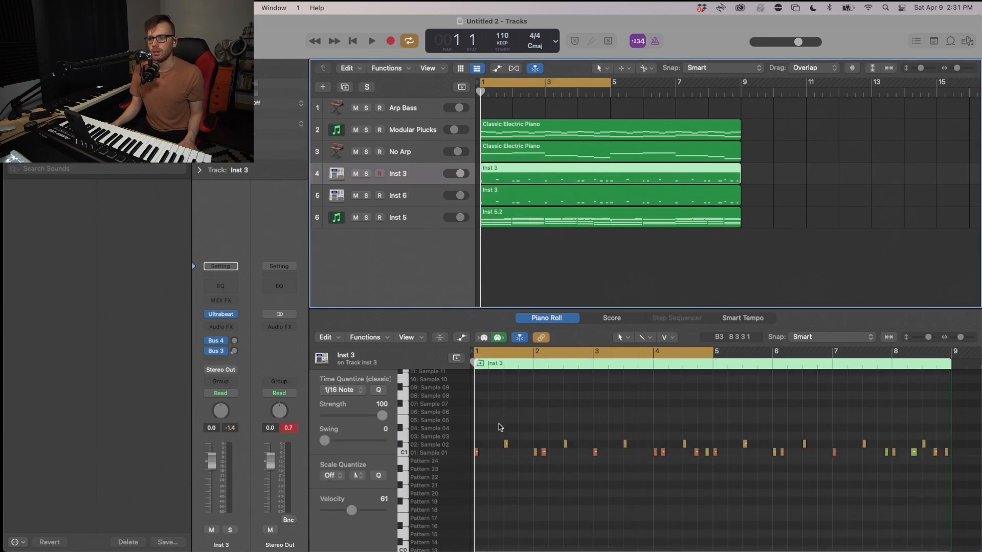
click(483, 454)
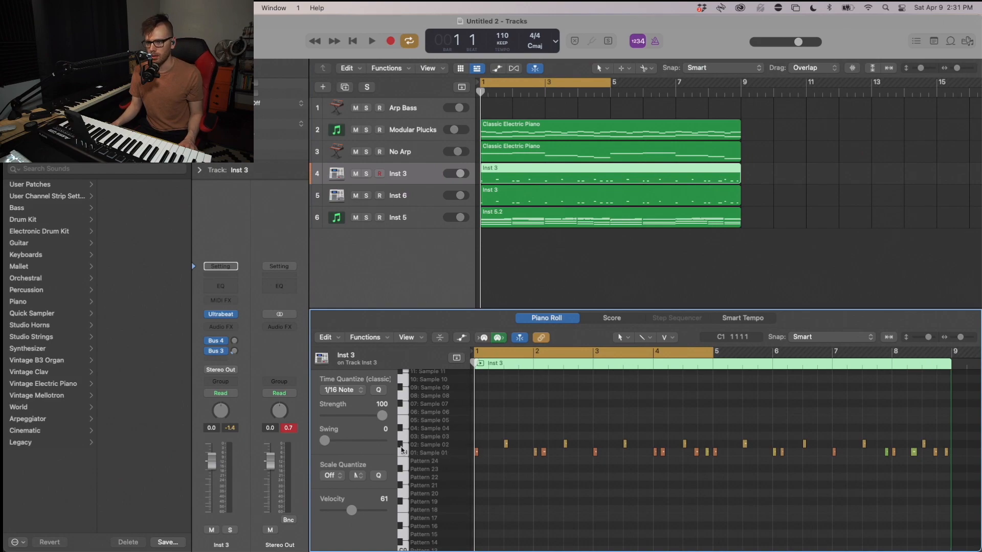
click(405, 453)
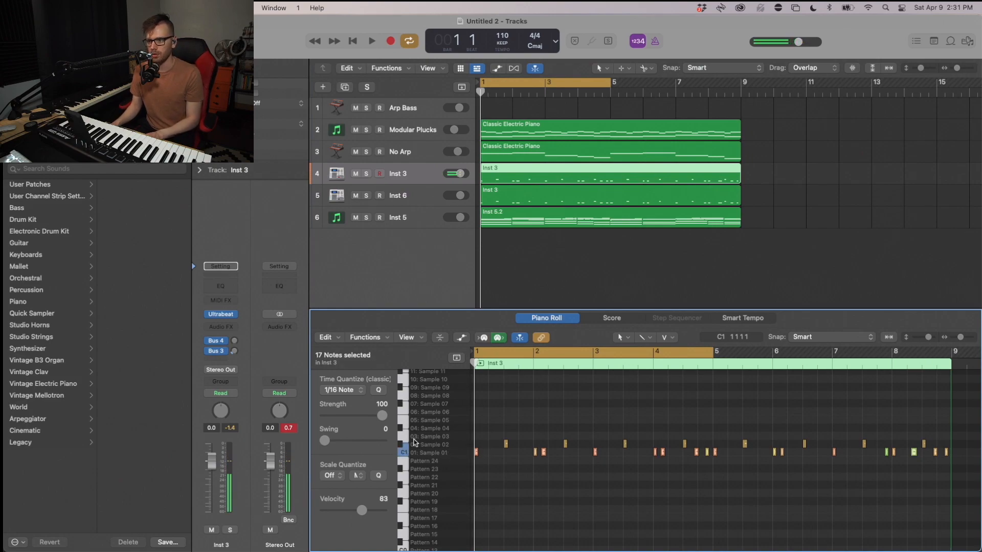
key(BackSpace)
click(416, 199)
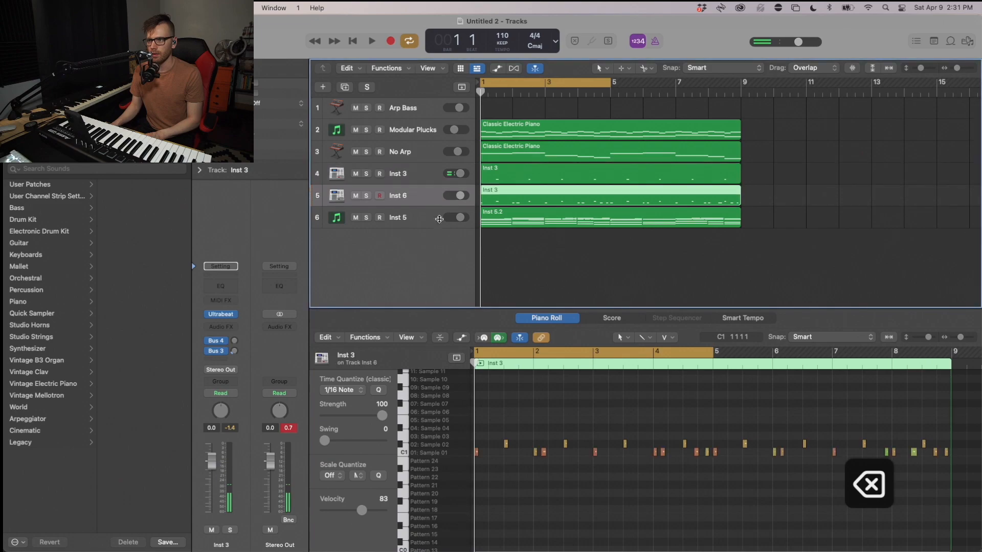
click(402, 446)
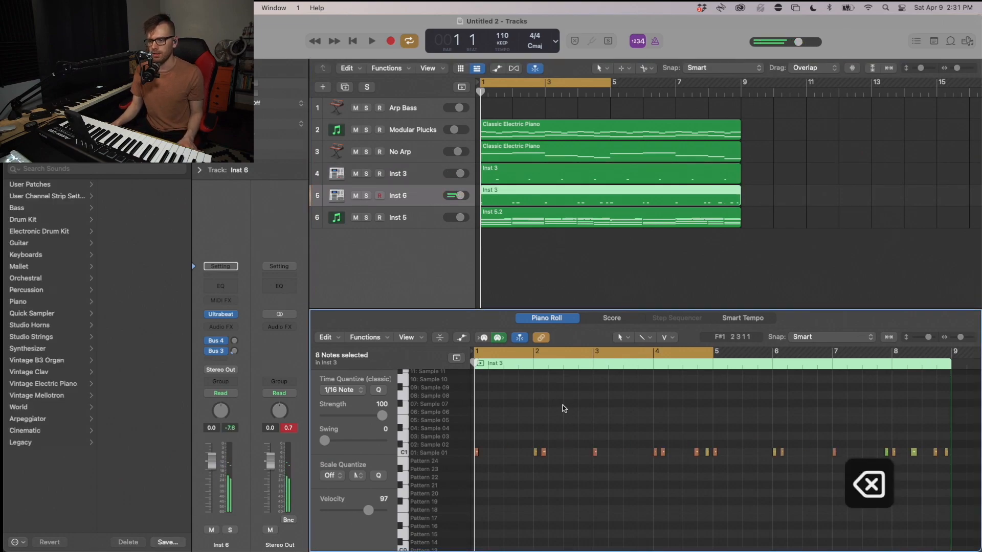
Step: Solo the Inst 6 track and play it from the start to check the separated drum part
key(Return)
key(space)
click(366, 195)
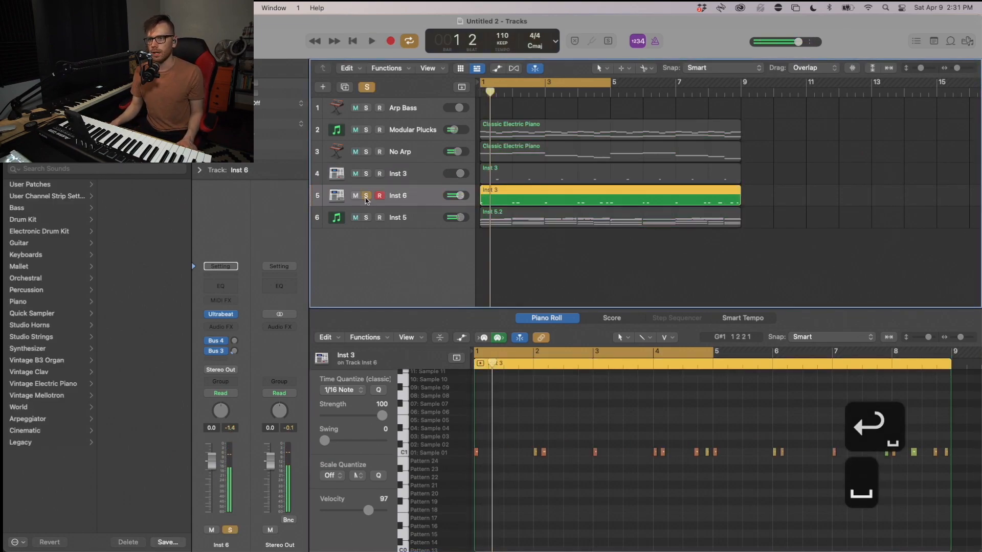
key(space)
key(space)
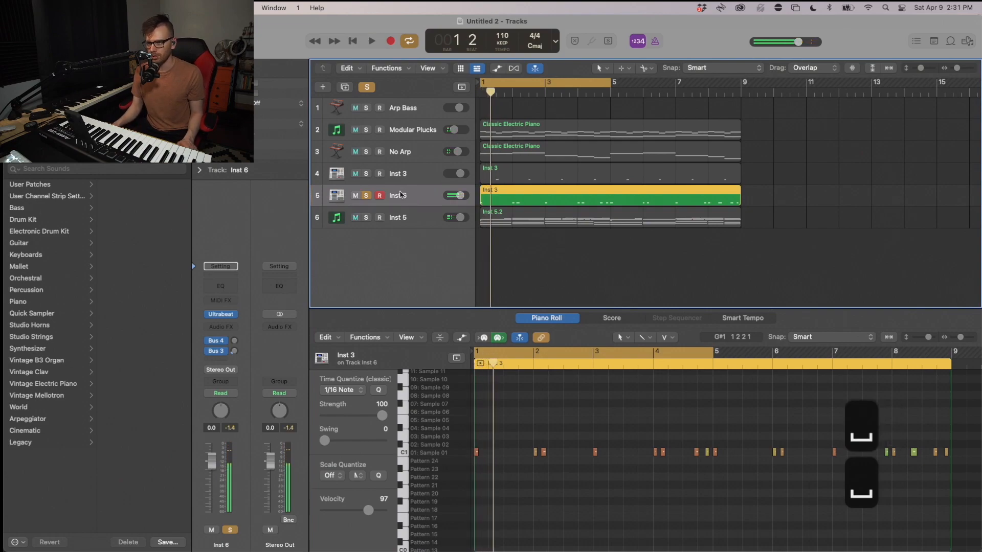
Step: Rename the Inst 6 track as Kick and the Inst 3 track as Snaps, and reselect the Inst 5 track
click(418, 218)
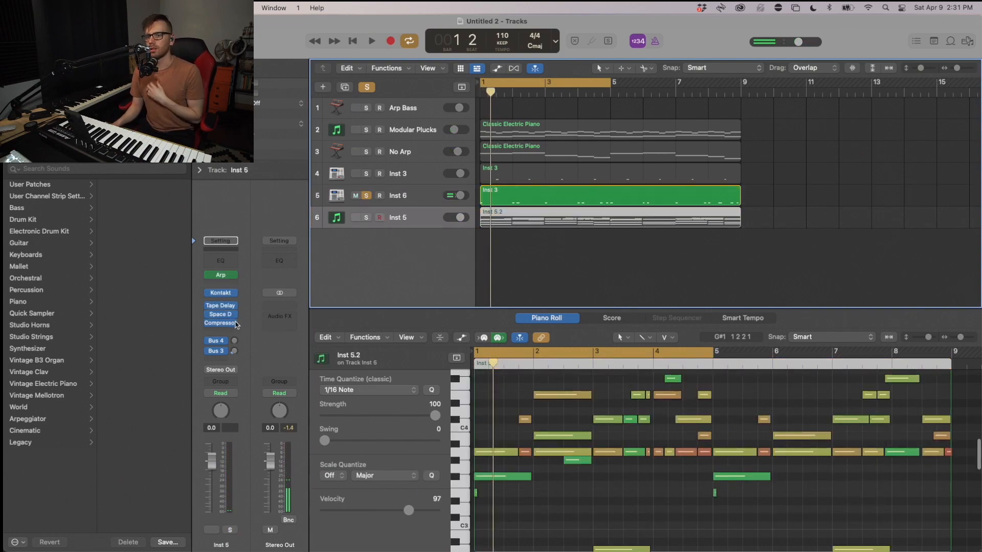
click(220, 323)
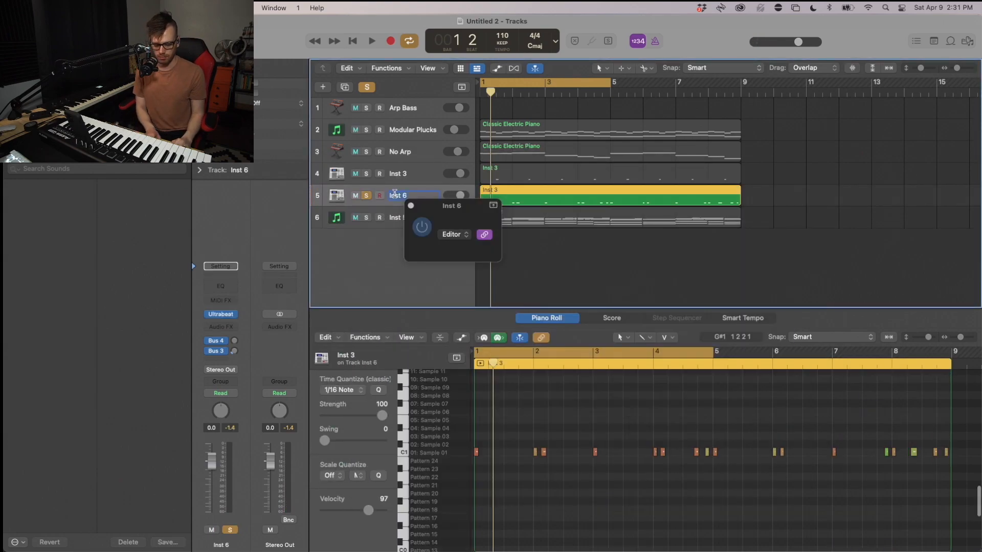
text(Snaps)
key(Return)
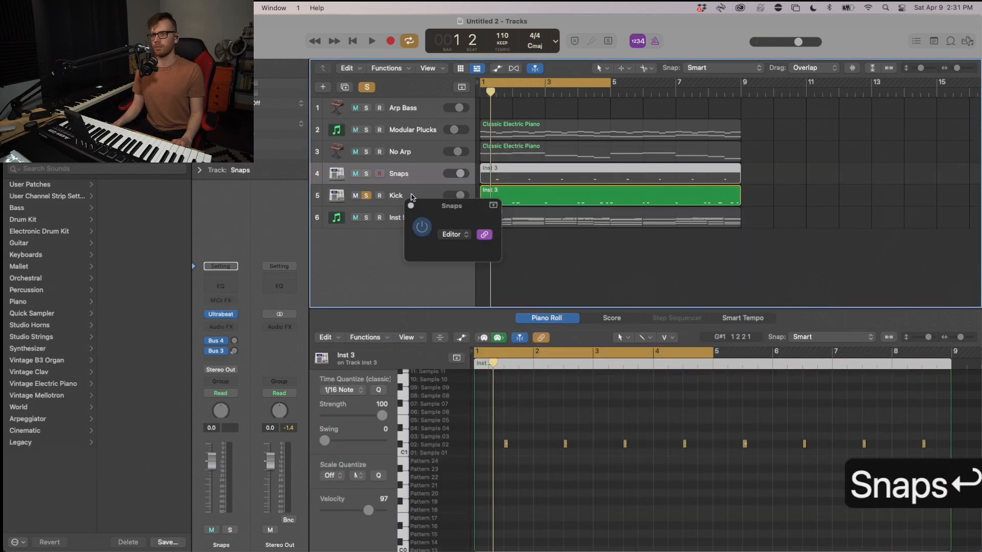
click(561, 235)
click(411, 206)
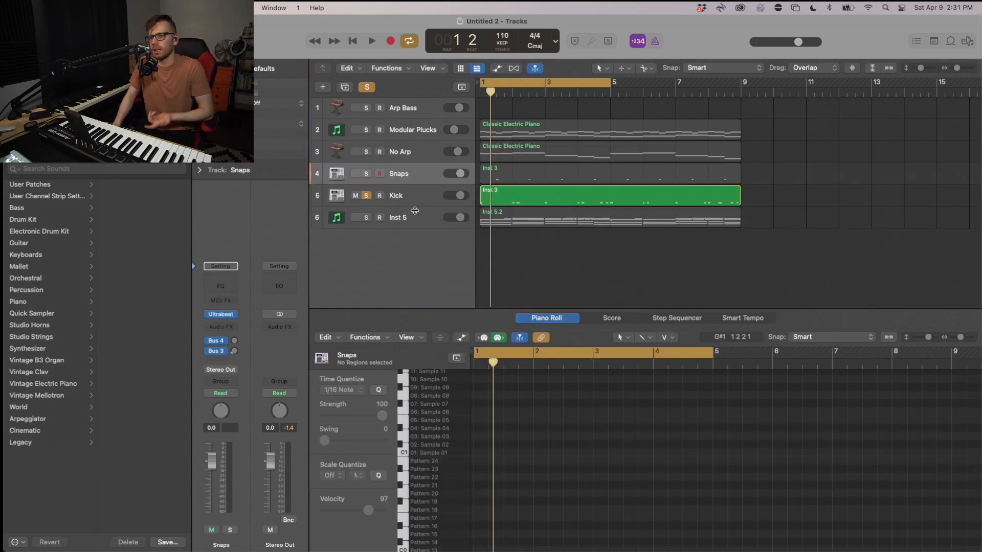
click(394, 219)
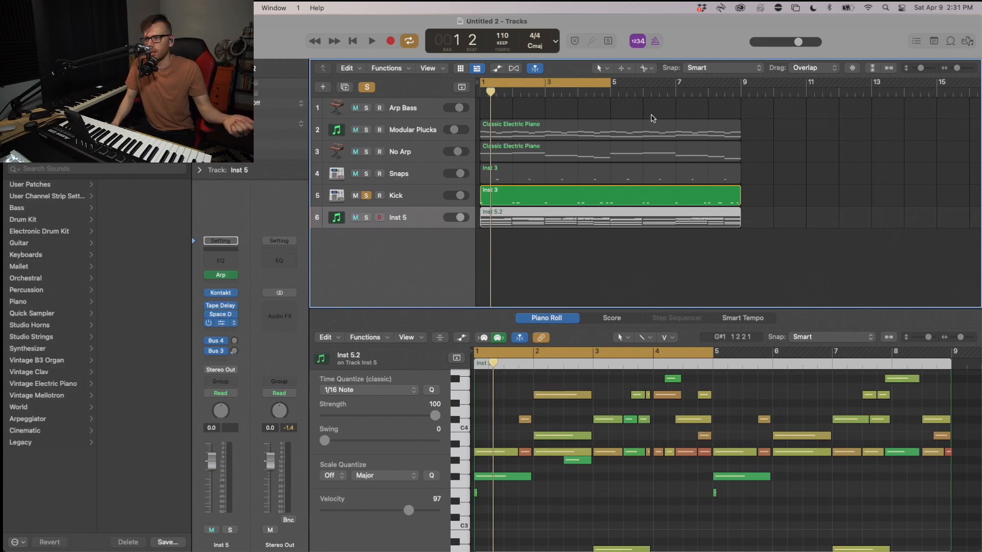
Step: Set the Inst 5 compressor's side chain source to Kick (Inst 6) and show its side-chain detection settings
click(667, 170)
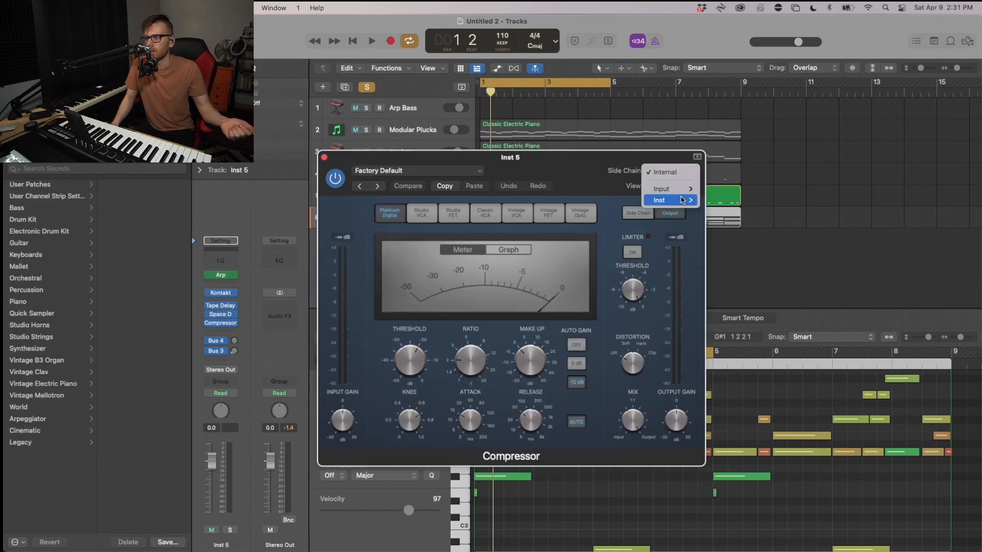
mouse_move(681, 193)
click(682, 230)
click(667, 171)
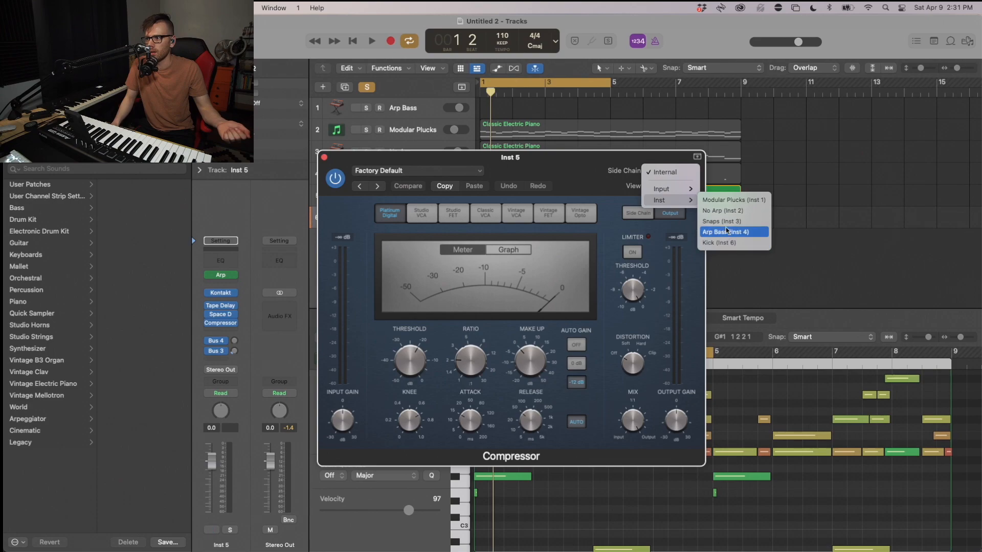
click(726, 243)
click(646, 200)
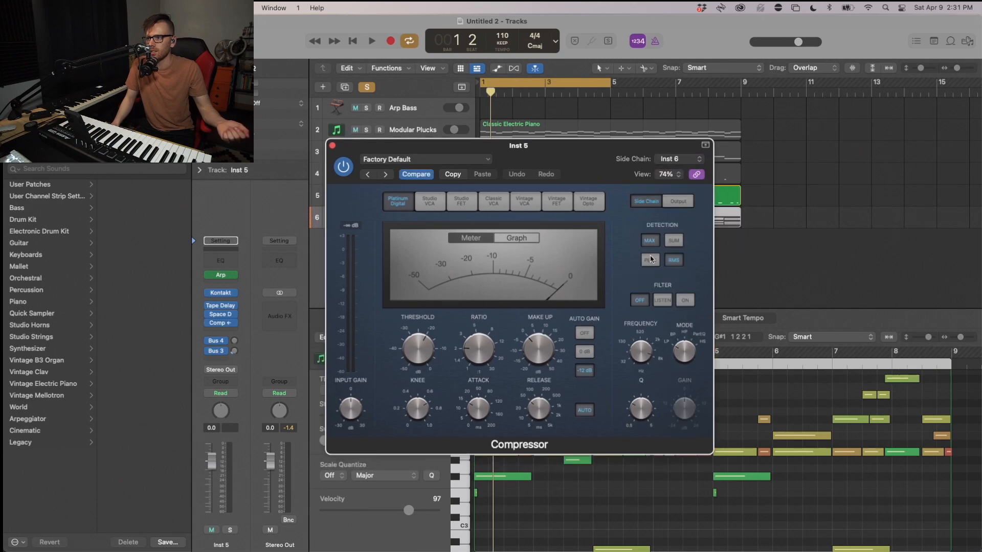
Step: Set the Inst 5 compressor to peak detection, auto gain off and a -15.5 dB threshold, adjust the ratio and play to check it
drag(424, 351, 424, 338)
key(space)
key(space)
click(473, 346)
key(space)
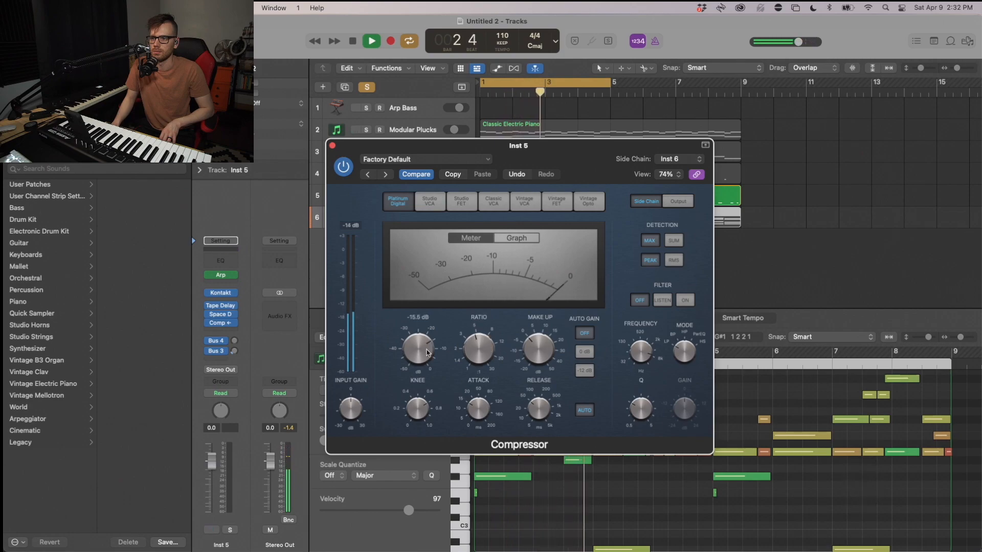
key(space)
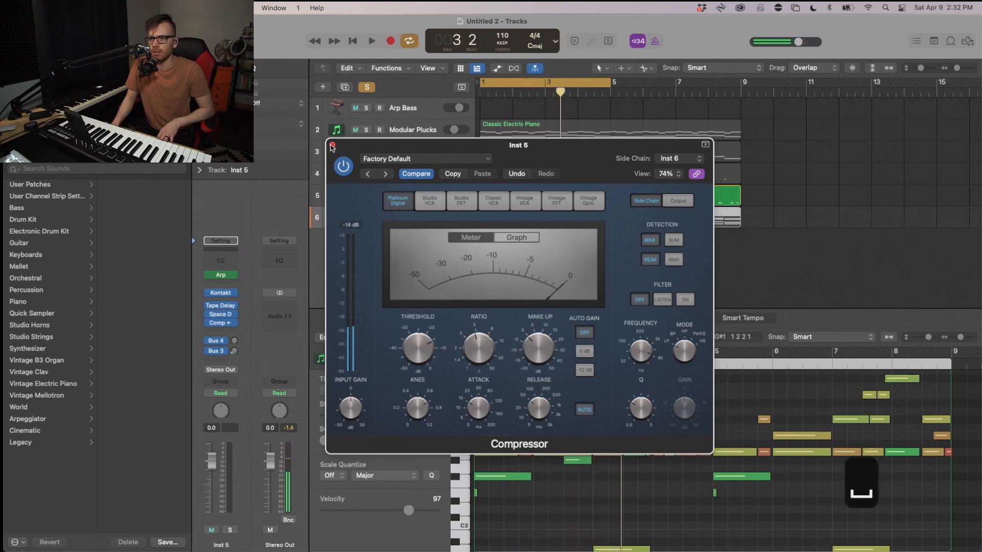
click(332, 147)
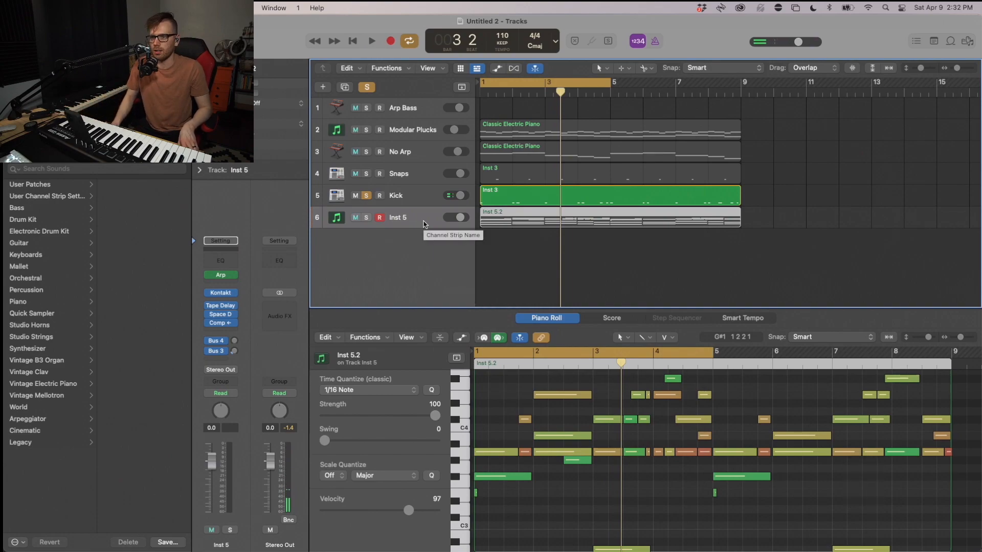
Step: Solo Inst 5 alongside Kick and listen from the start, adding Snaps and No Arp to the soloed tracks during playback
click(368, 218)
key(space)
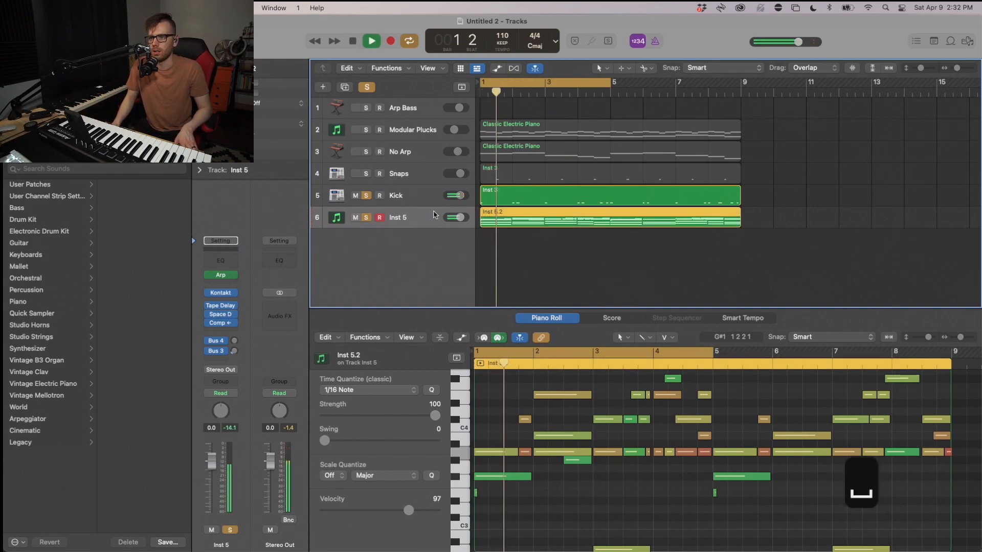
mouse_move(233, 295)
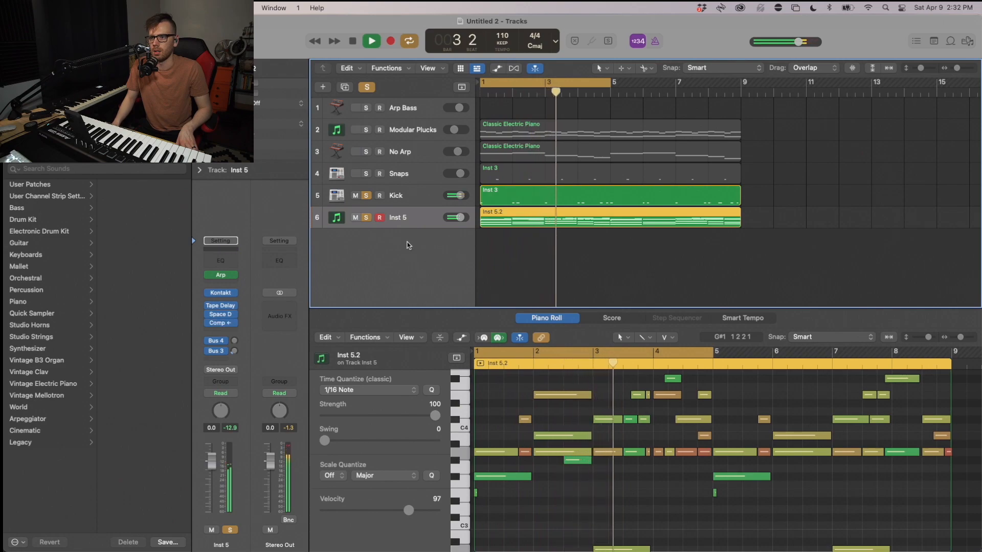
click(366, 174)
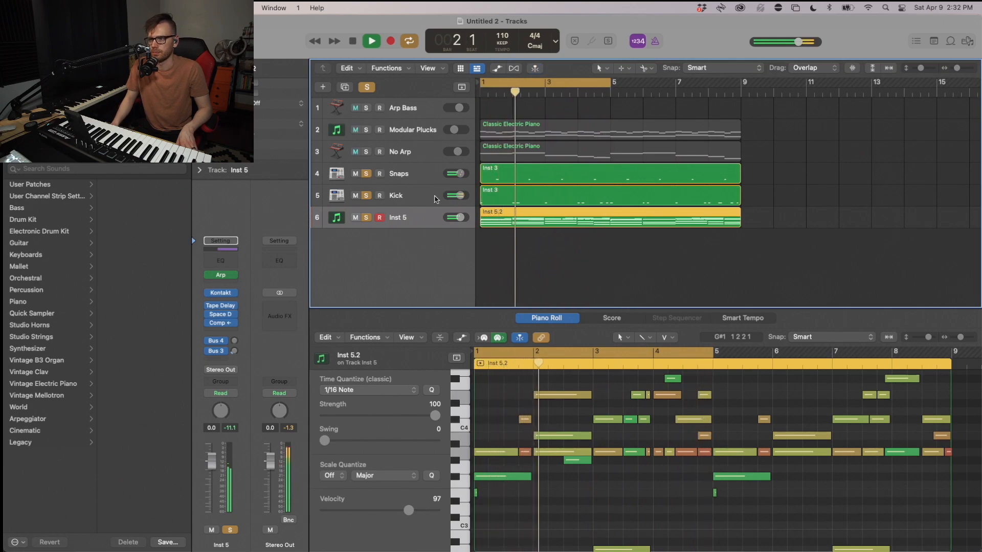
click(366, 151)
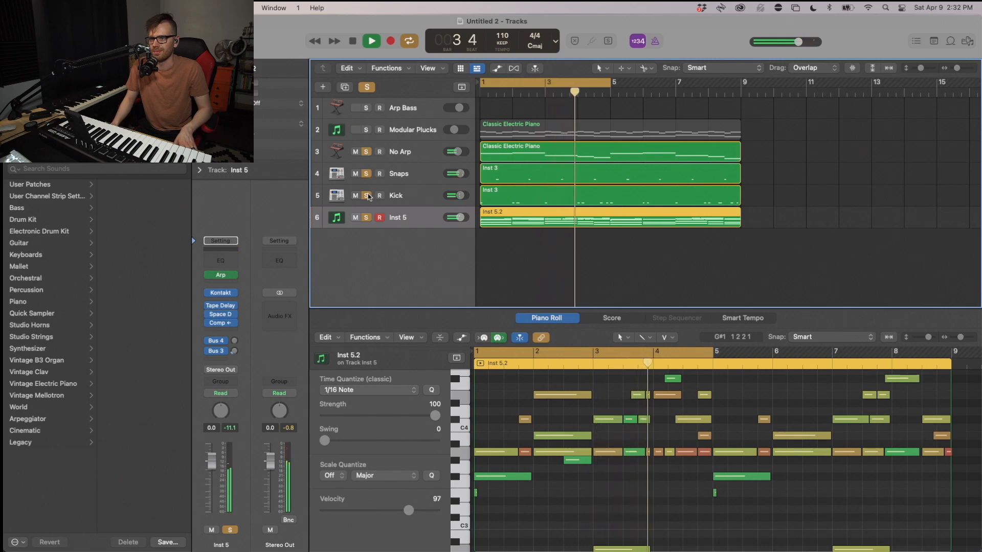
Step: Unsolo the Kick and Snaps tracks, select the No Arp track and stop playback
click(366, 196)
click(366, 174)
click(403, 151)
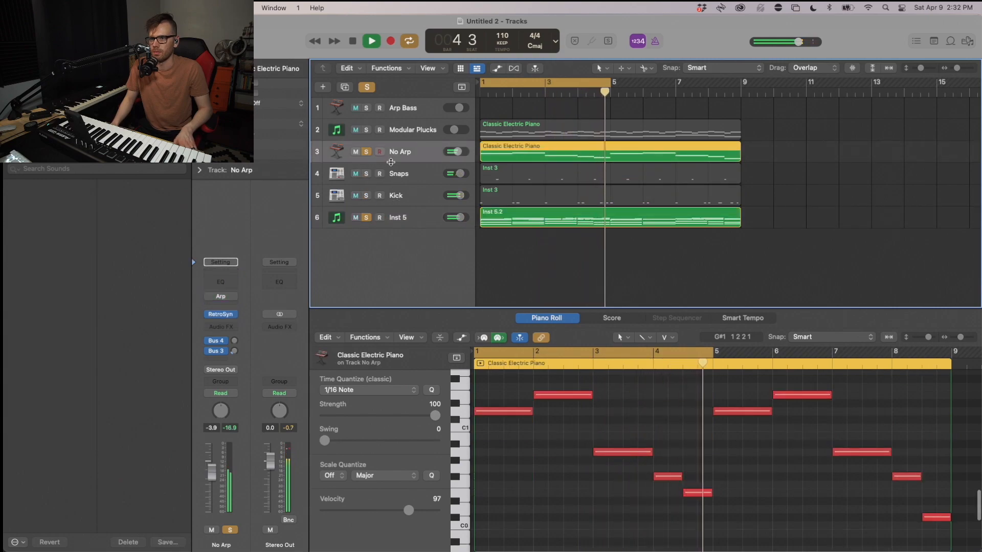
key(space)
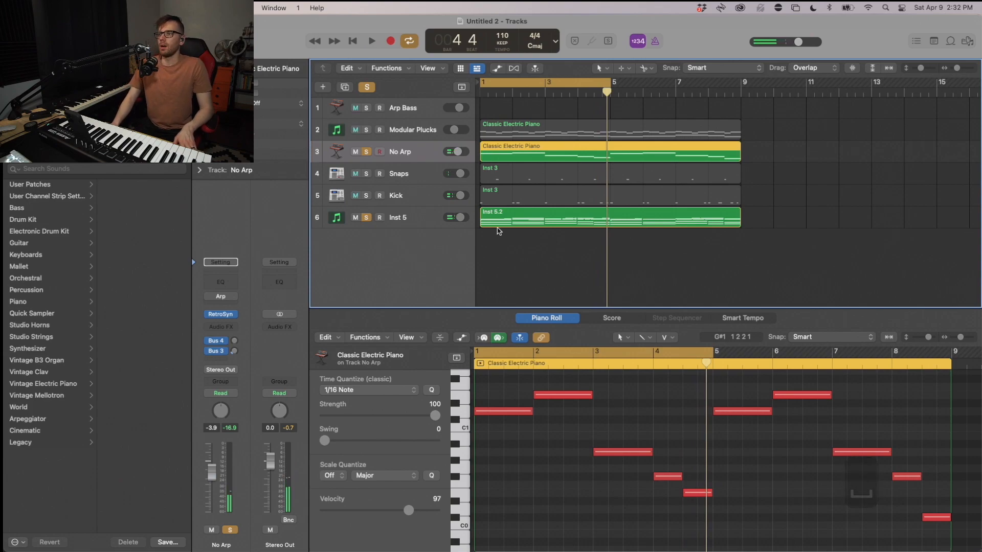
Step: Copy Inst 5's side-chained compressor to the No Arp channel in the mixer, and play the project to check its effect
key(x)
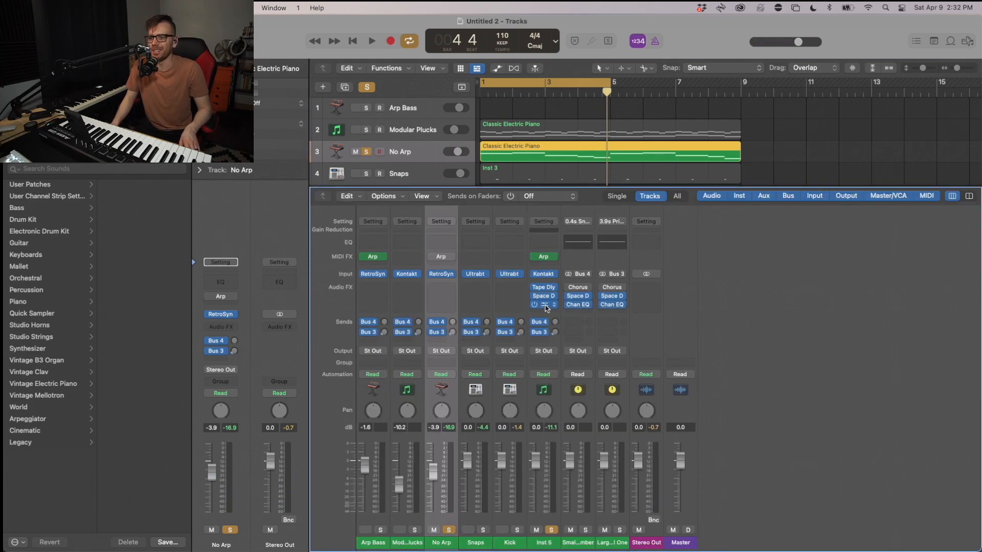
drag(459, 305, 452, 306)
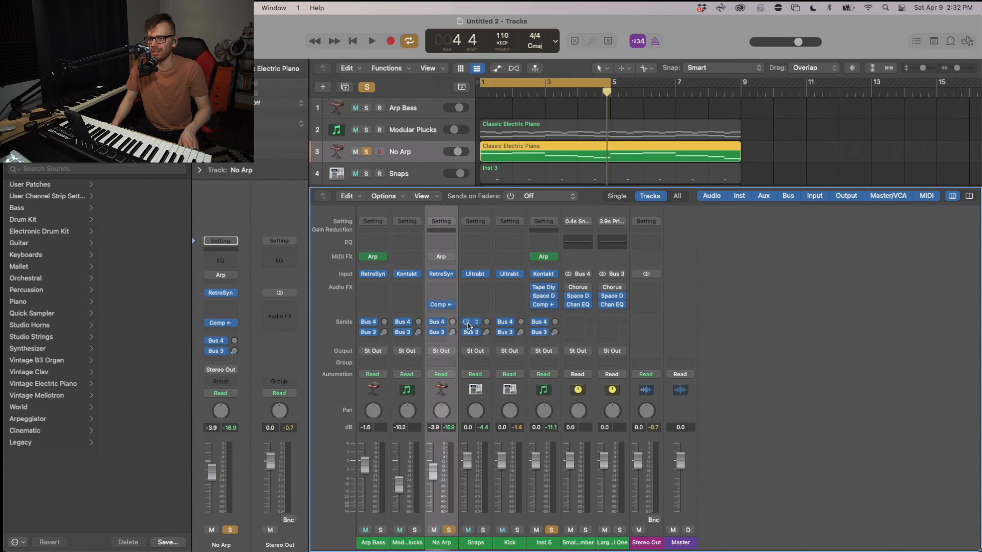
click(452, 304)
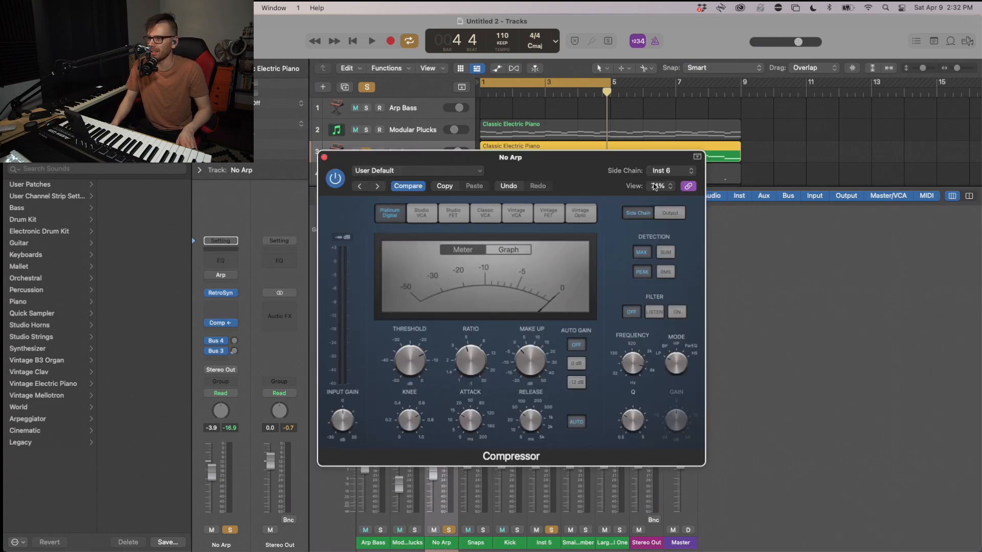
key(space)
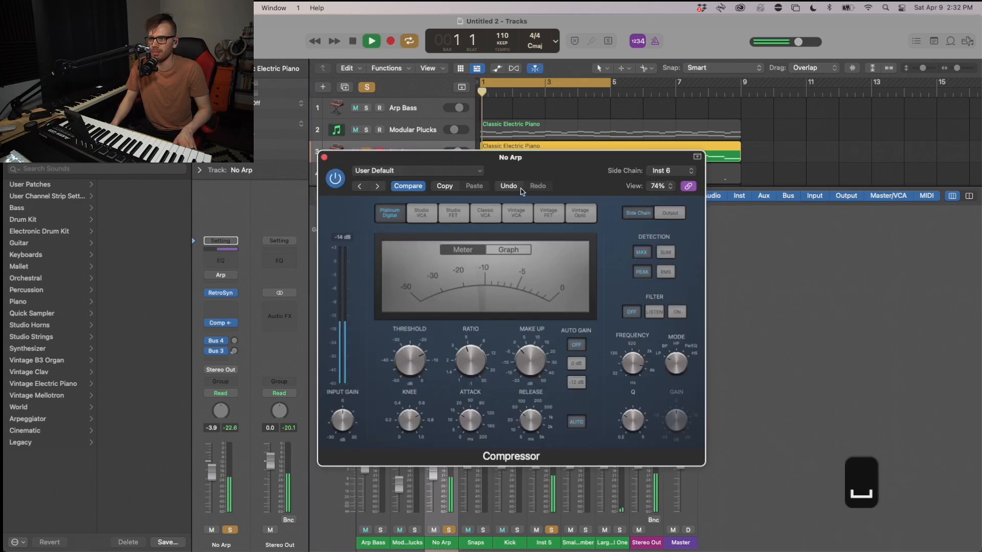
click(324, 158)
key(space)
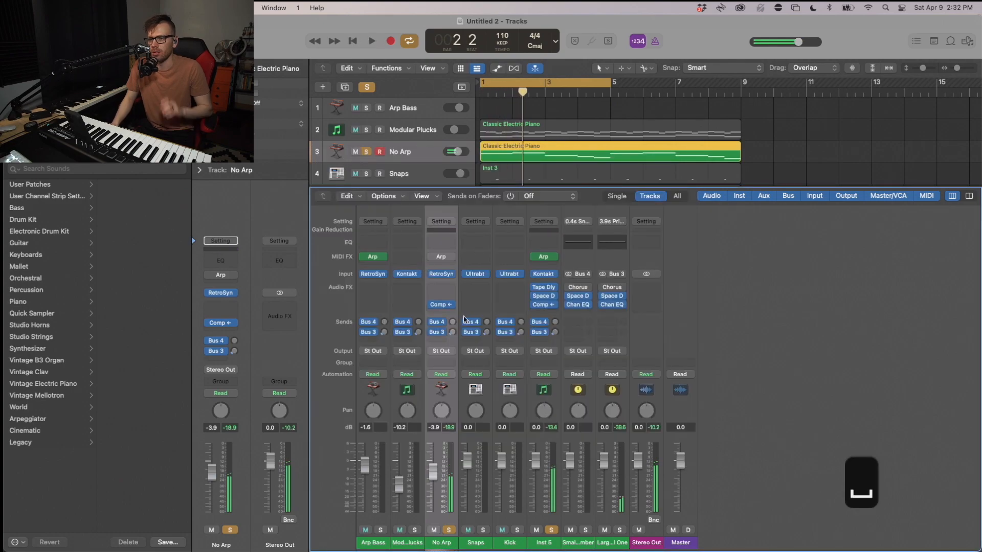
Step: Adjust the No Arp compressor to a 240 ms release and 2.5 ms attack, and play the track to check it
click(441, 304)
click(582, 427)
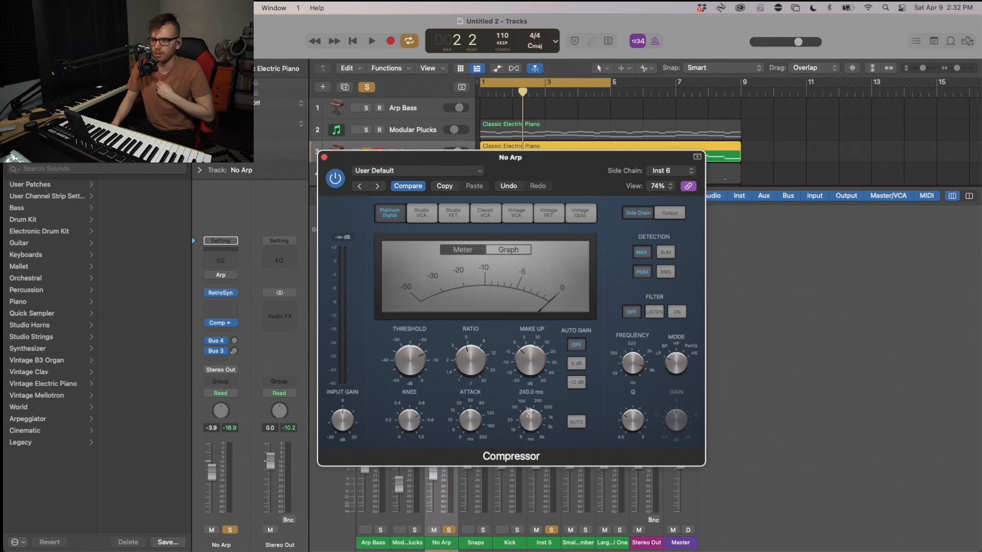
key(space)
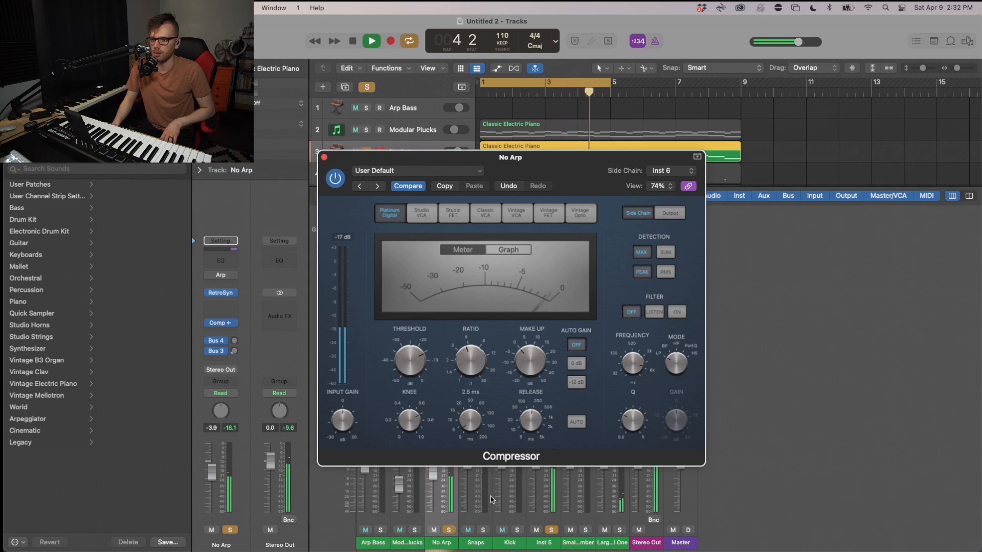
key(space)
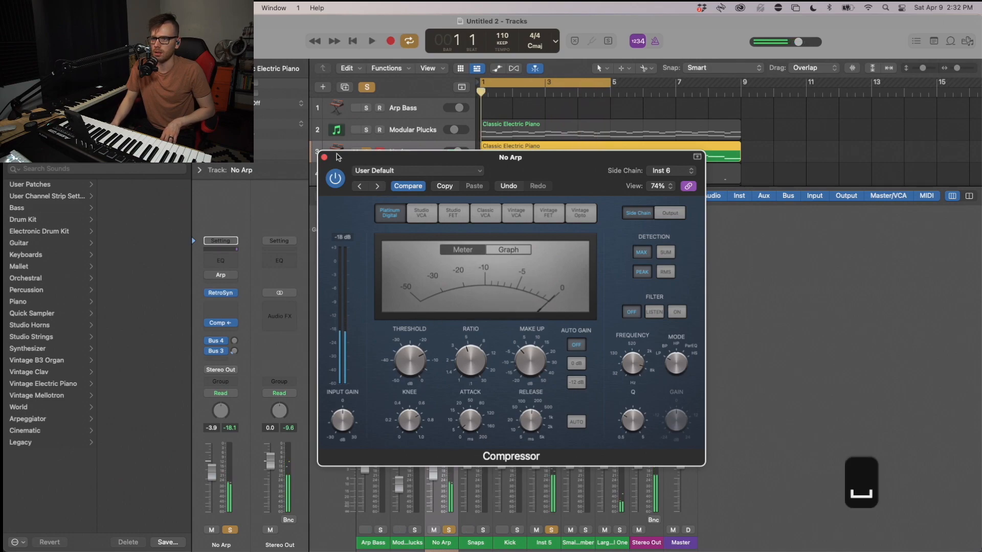
click(324, 158)
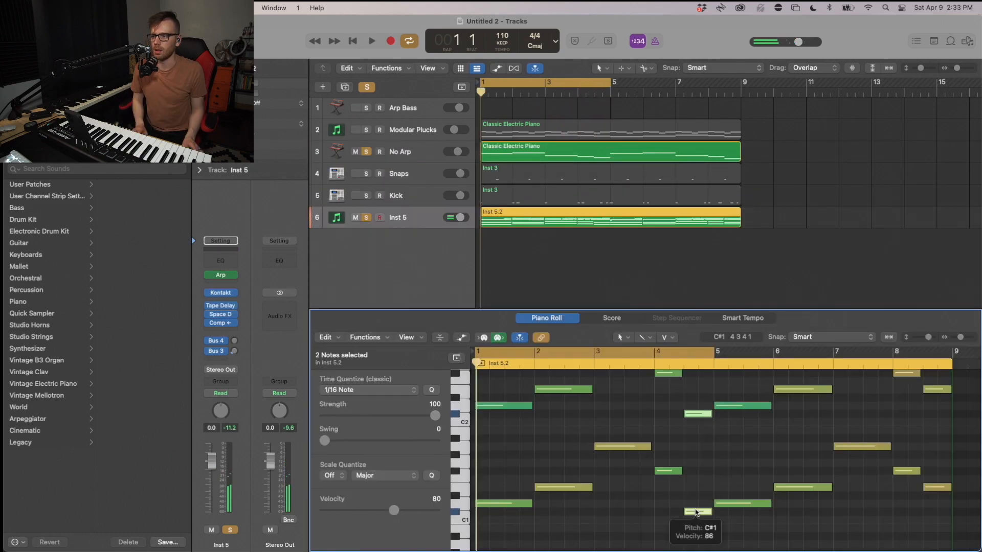
Step: Transpose the two selected C# notes in bar 4 of the Inst 5 region up three semitones to E, and play the result
key(alt+Up)
key(alt+Up)
key(alt+Up)
key(alt+Up)
key(alt+Down)
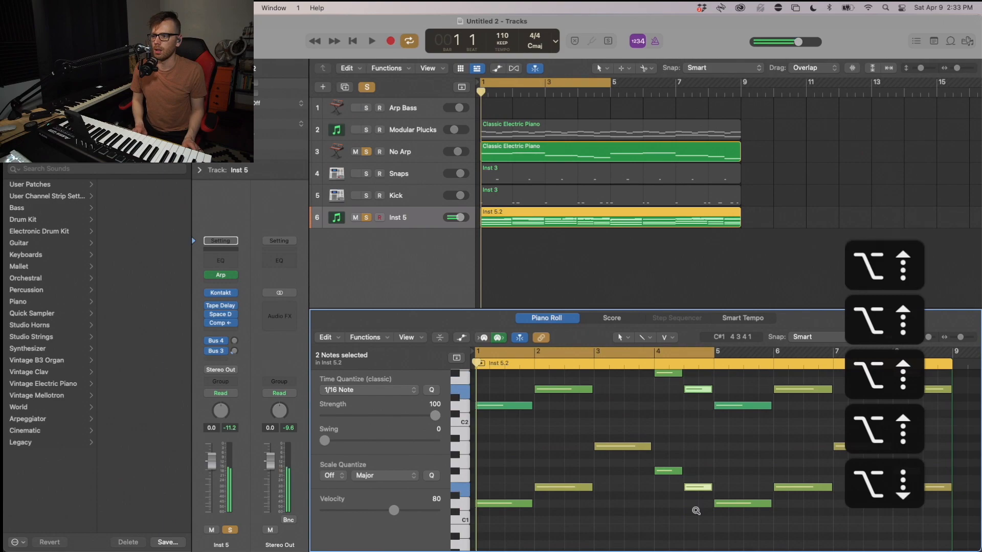
key(space)
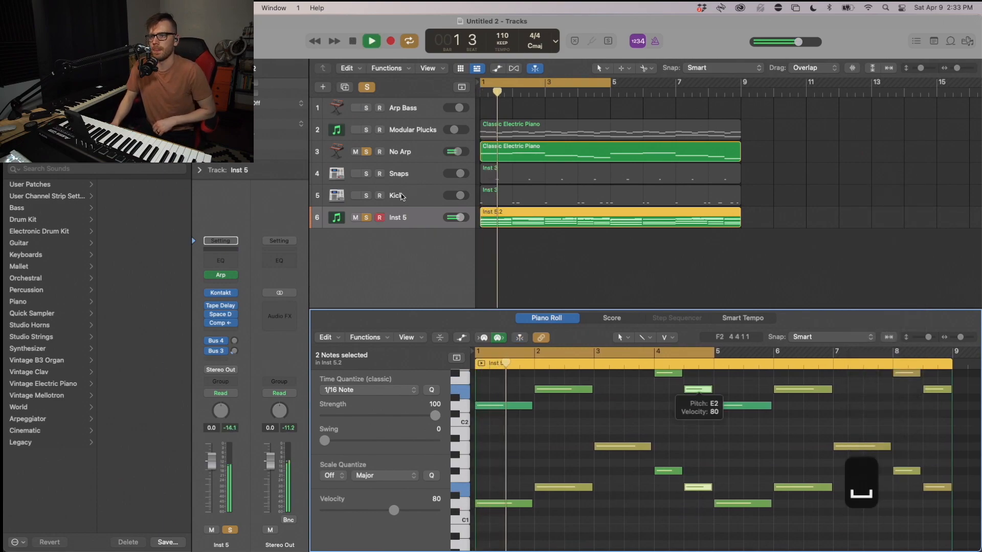
Step: Add Kick and Modular Plucks to the soloed tracks, unsolo everything except Modular Plucks, and stop playback
click(459, 195)
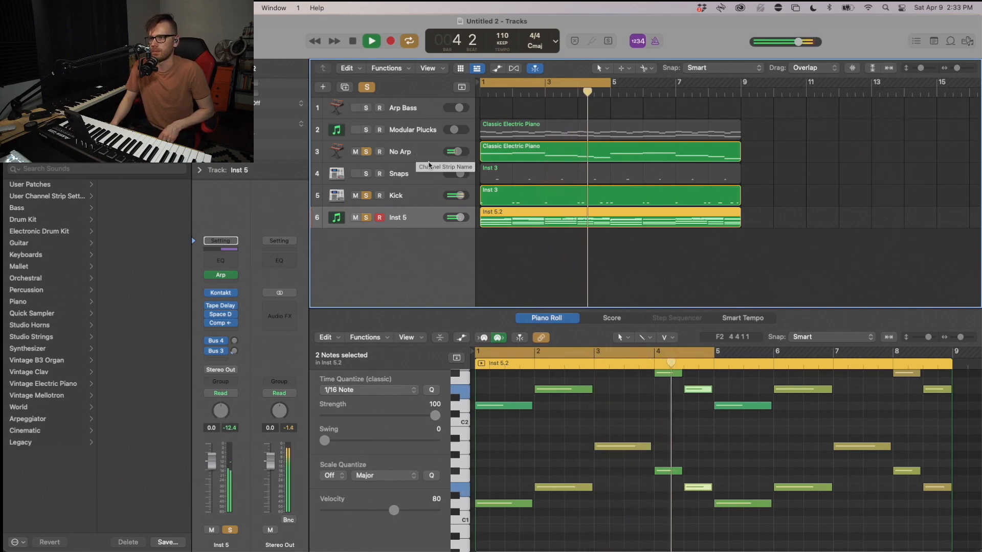
click(370, 129)
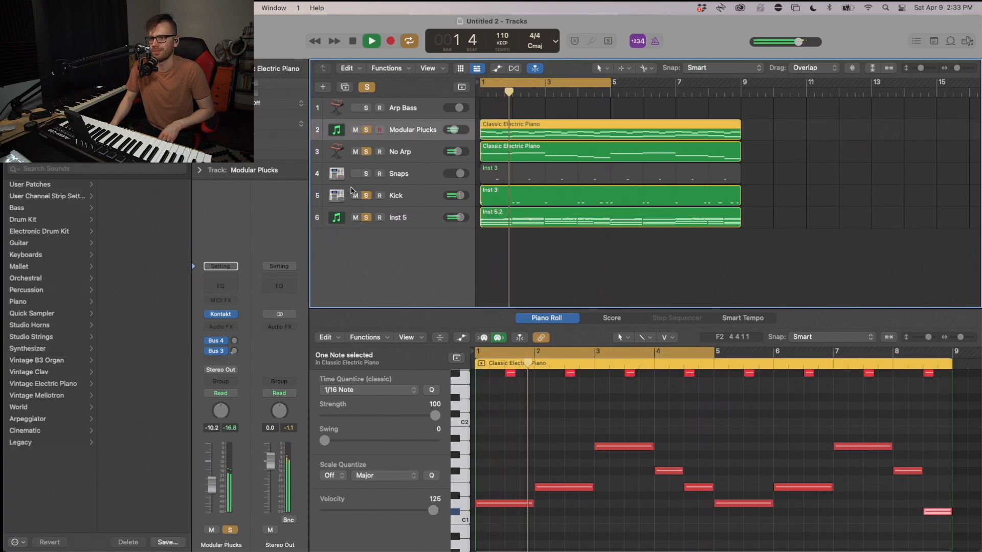
click(366, 152)
click(366, 195)
click(366, 217)
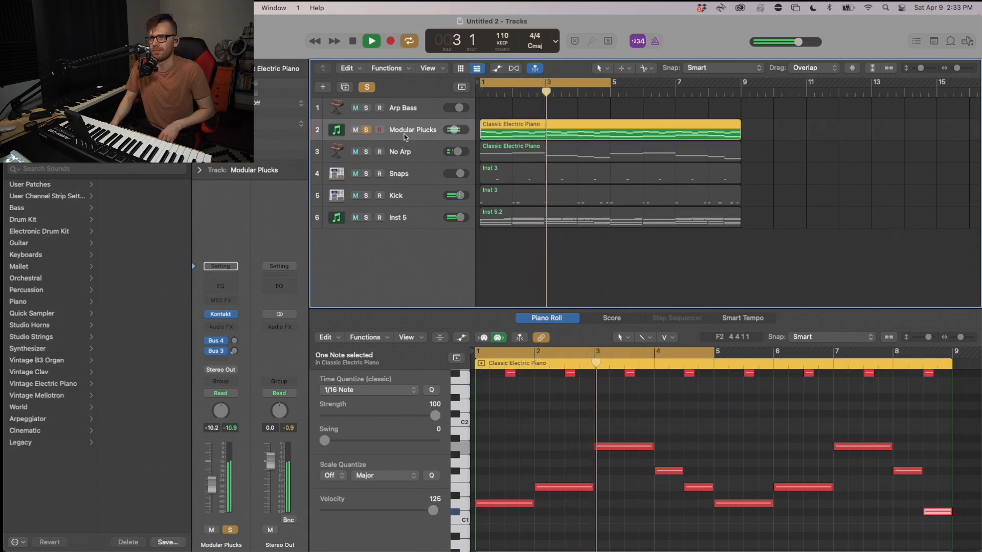
key(space)
Step: Copy the side-chained compressor to the Modular Plucks channel in the mixer and check its Inst 6 side-chain setting
key(x)
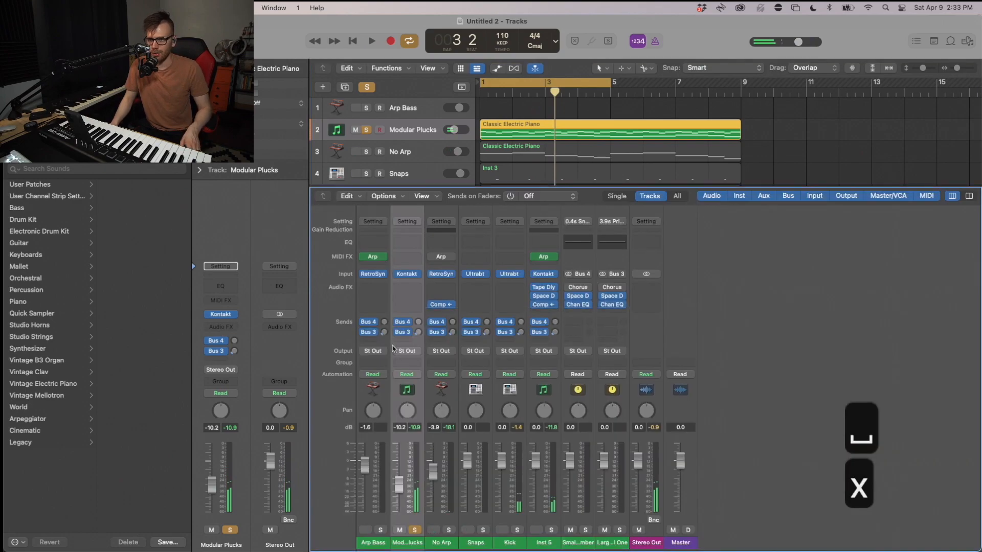
drag(412, 307, 413, 309)
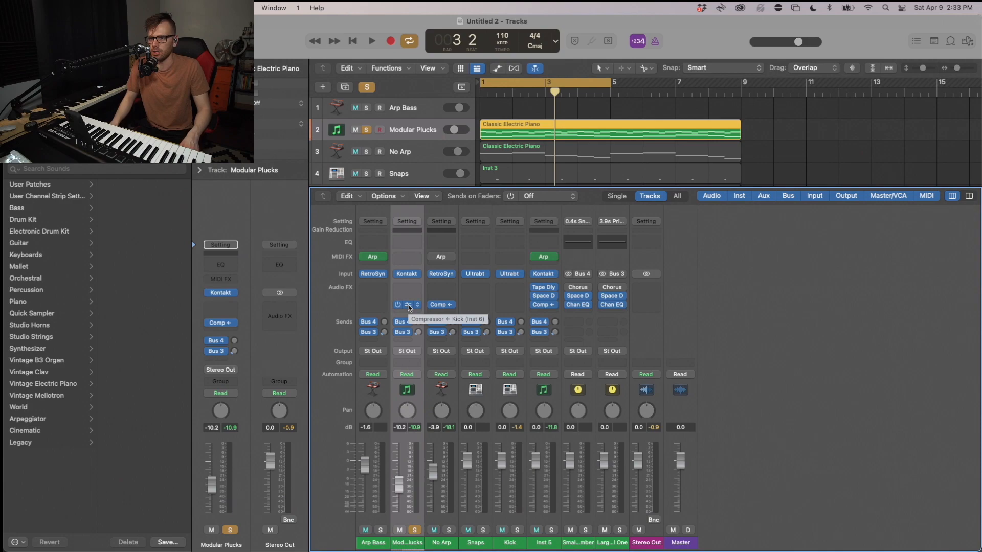
click(410, 305)
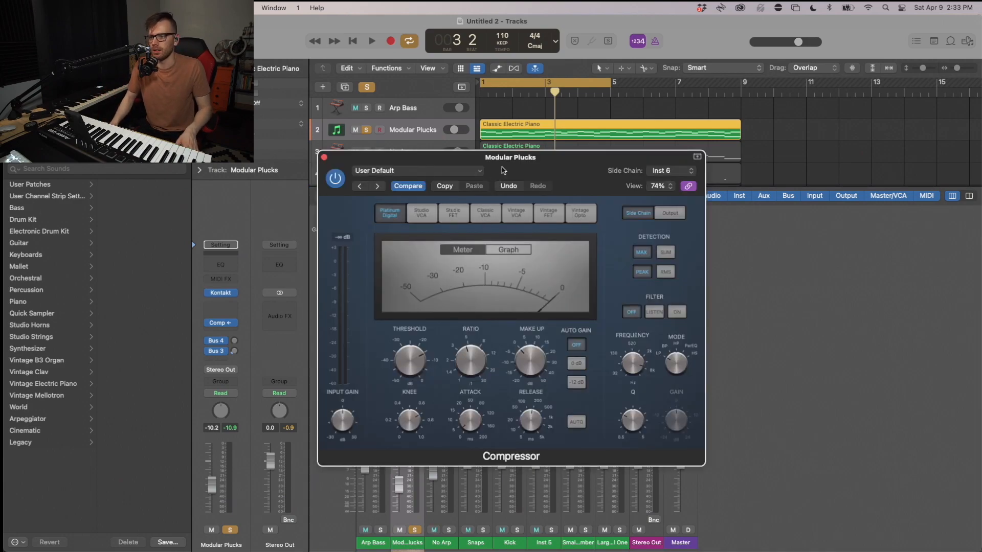
click(324, 157)
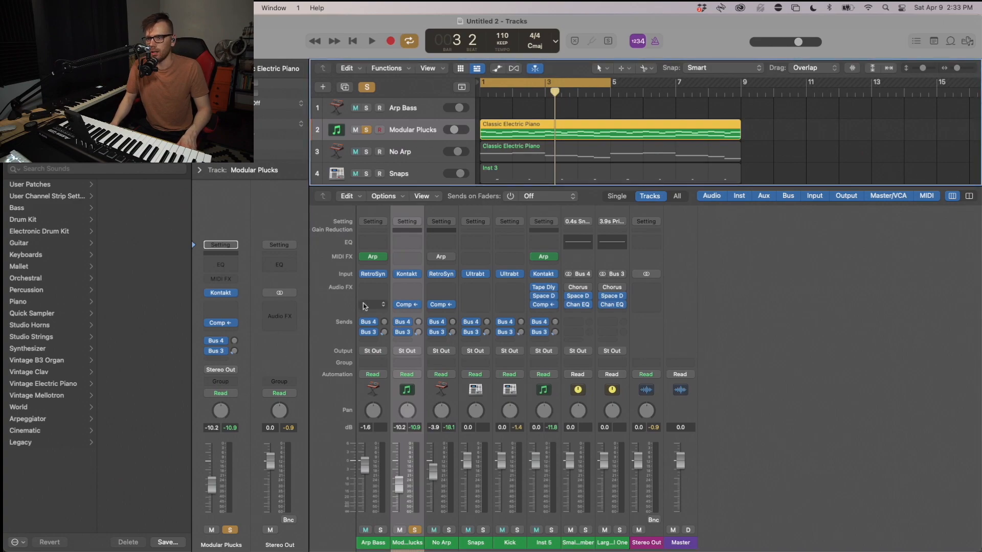
Step: Set the Modular Plucks compressor's threshold to -13.5 dB and lower its ratio while playing the track
click(407, 306)
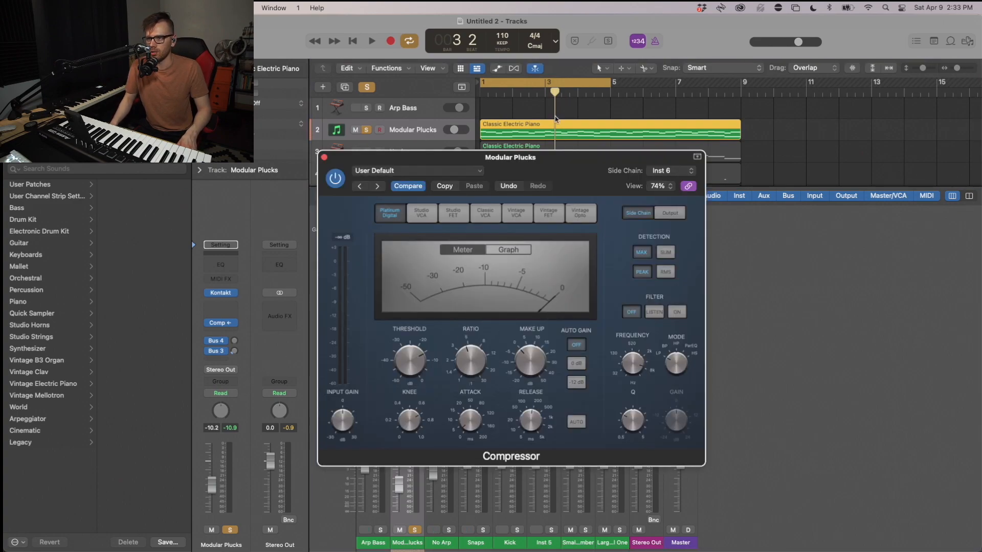
drag(530, 165, 587, 178)
key(space)
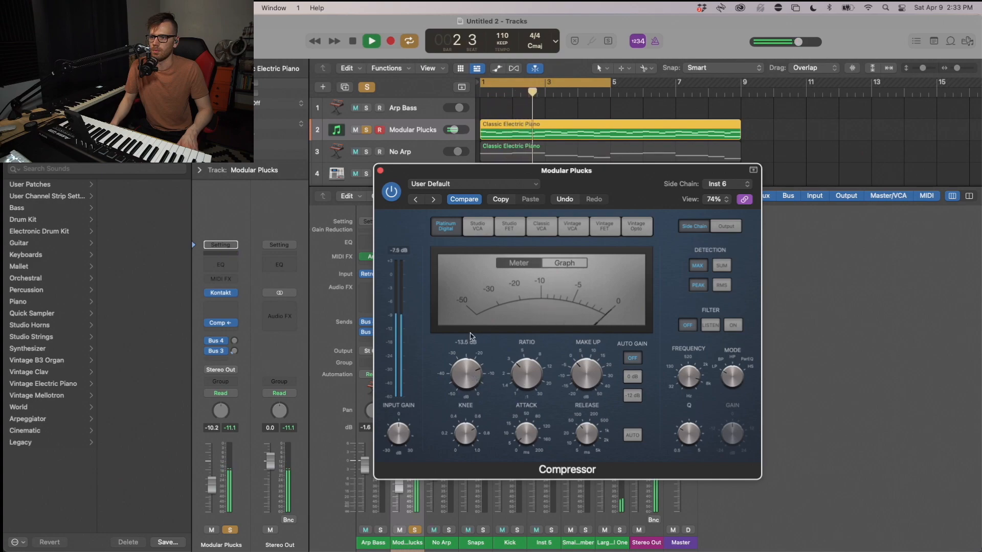
click(379, 171)
Step: Clear all solos, hide the mixer and listen to the full mix
key(ctrl+s)
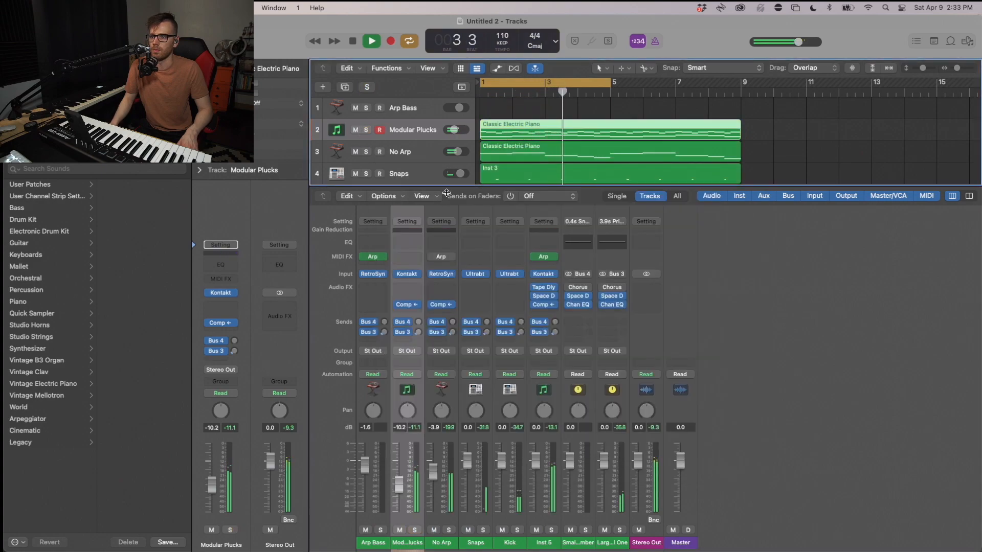
key(x)
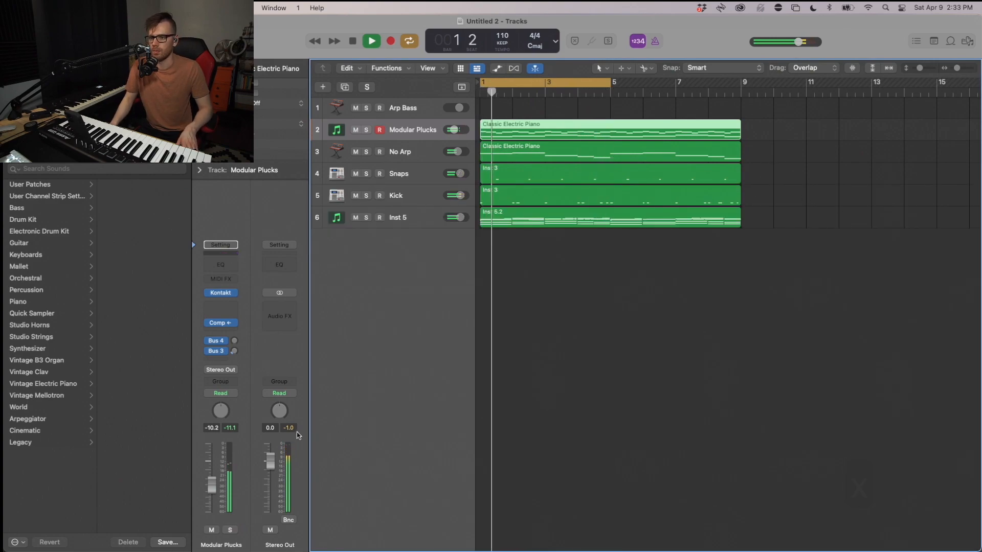
key(space)
Step: Insert the Kramer Tape effect on the Stereo Out channel
click(290, 323)
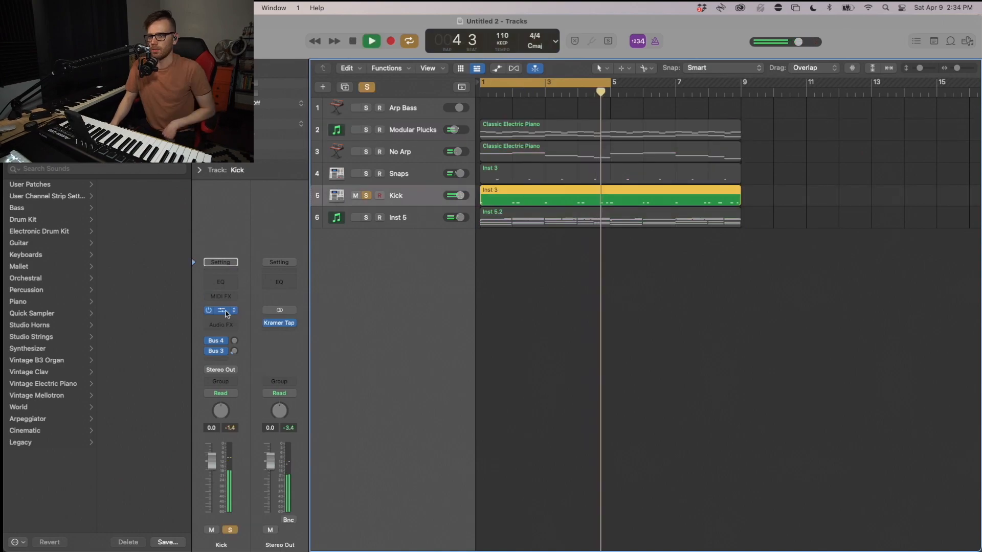
Step: Inspect the Kick track's Ultrabeat instrument and its Sample 01 voice, and clear the Kick solo
click(223, 310)
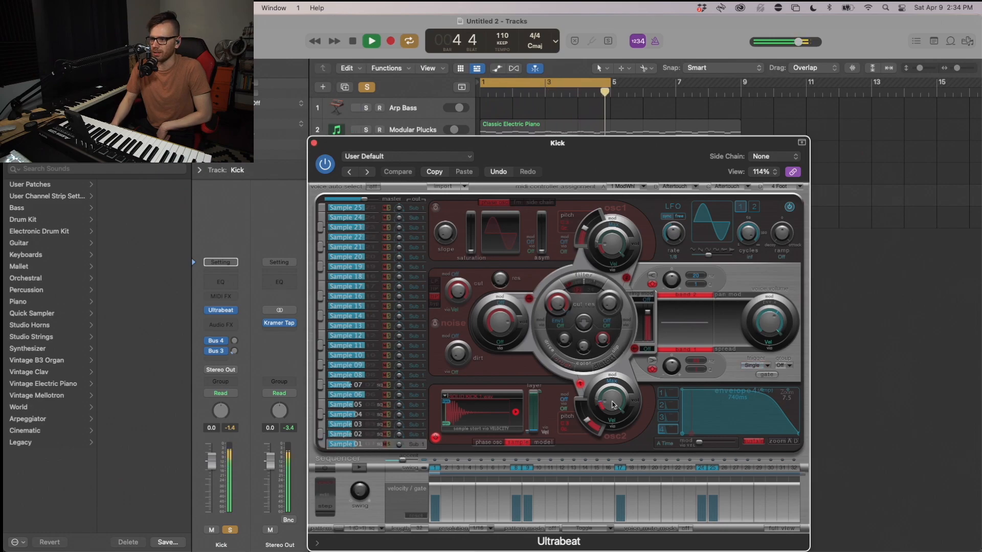
drag(352, 444, 350, 449)
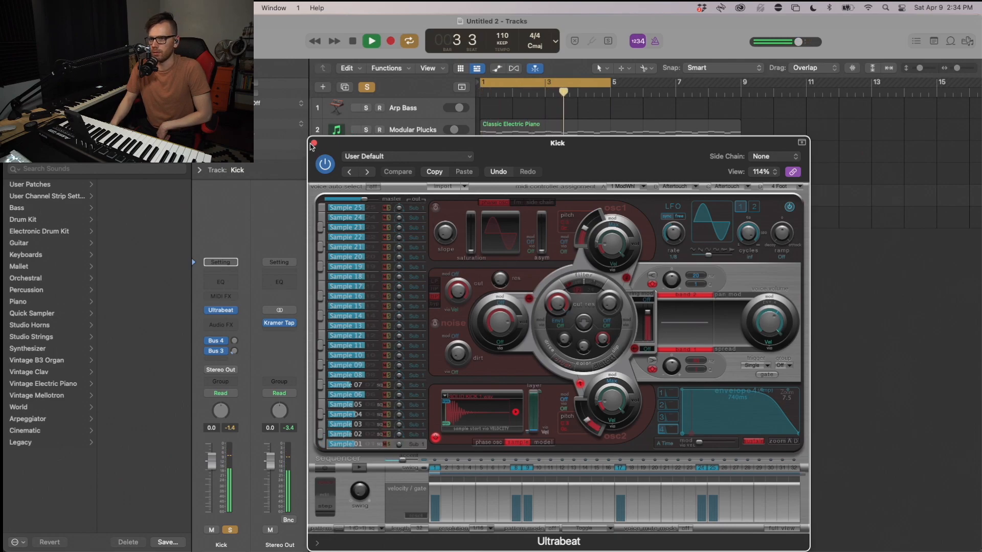
click(366, 88)
click(314, 143)
Step: Add a new software instrument track below Inst 5
click(782, 182)
double_click(459, 248)
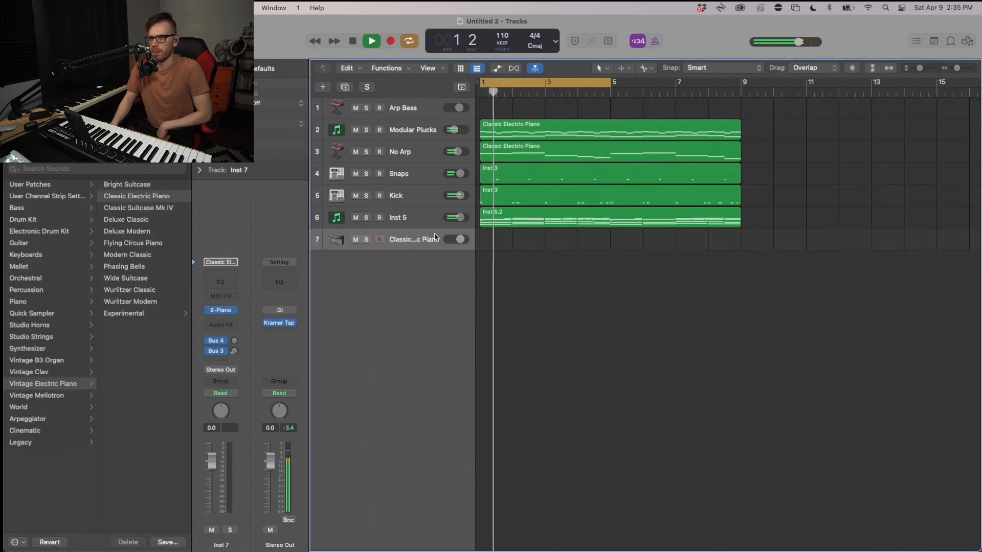
Step: Solo Inst 5 and review its Arpeggiator settings while playing the track
click(367, 217)
click(327, 219)
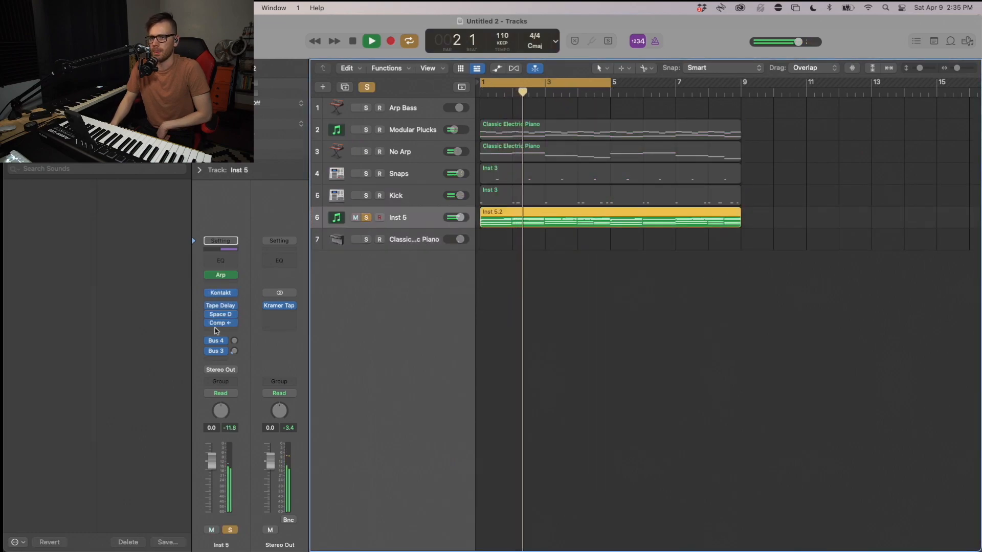
click(220, 274)
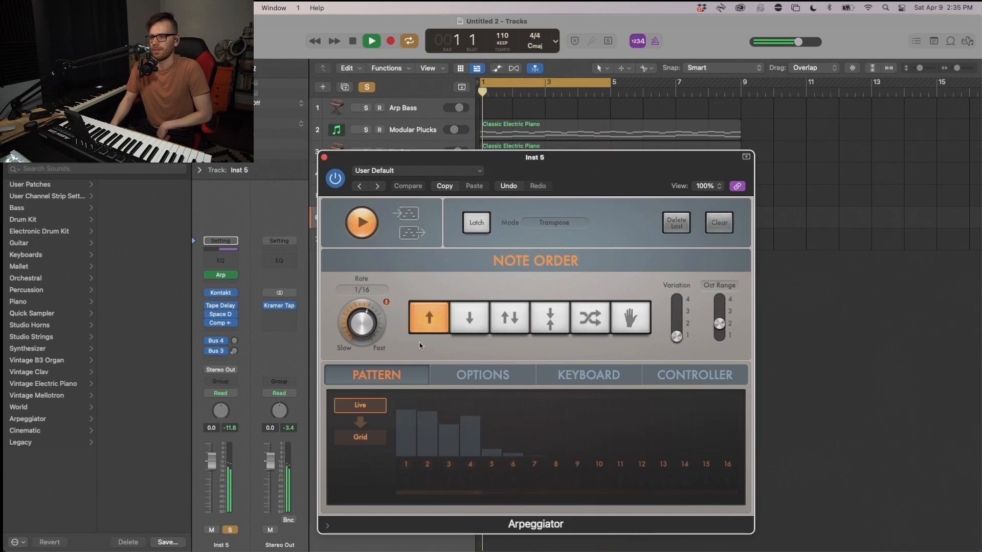
click(324, 158)
key(space)
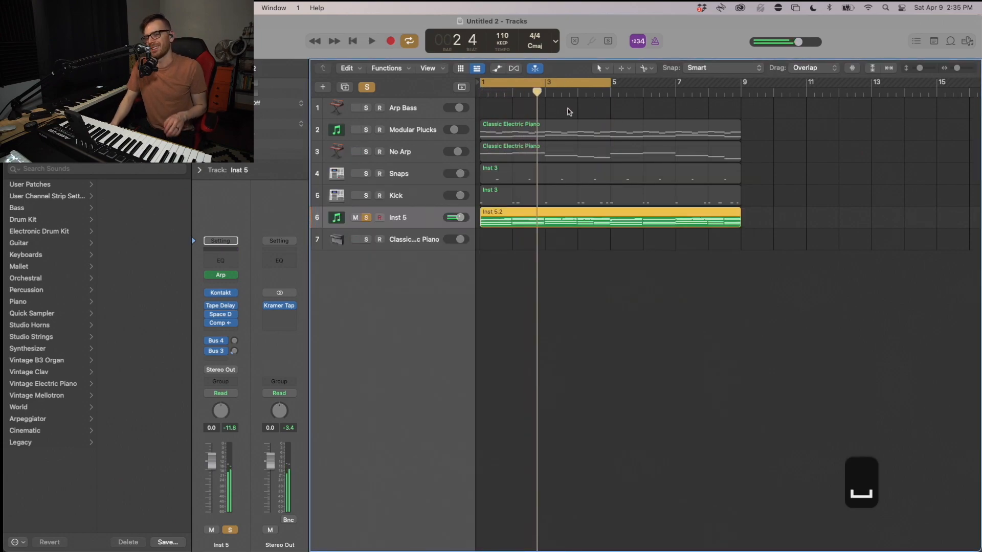
Step: Load the Cloud Supply instrument in Kontakt on the new Inst 7 track
click(532, 253)
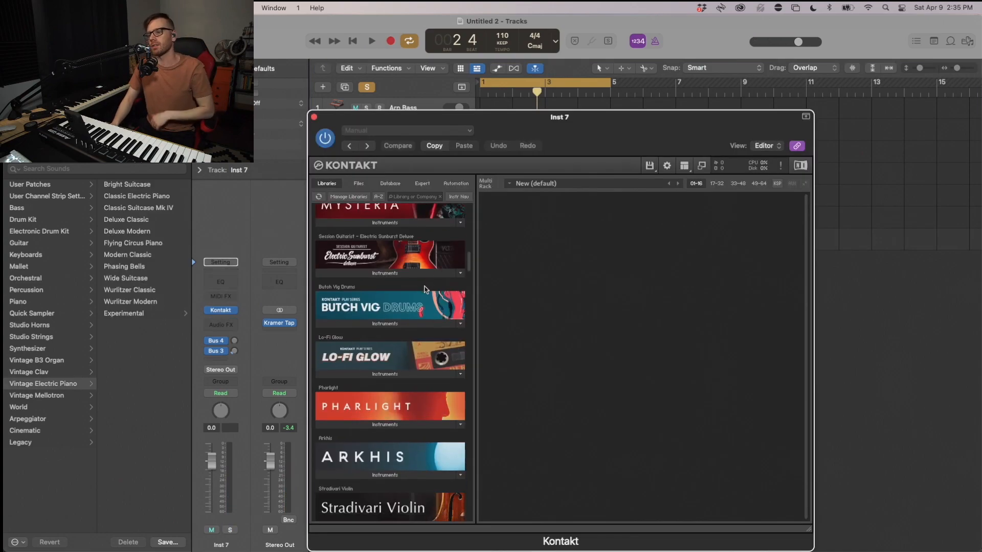
scroll(424, 294, down, 4)
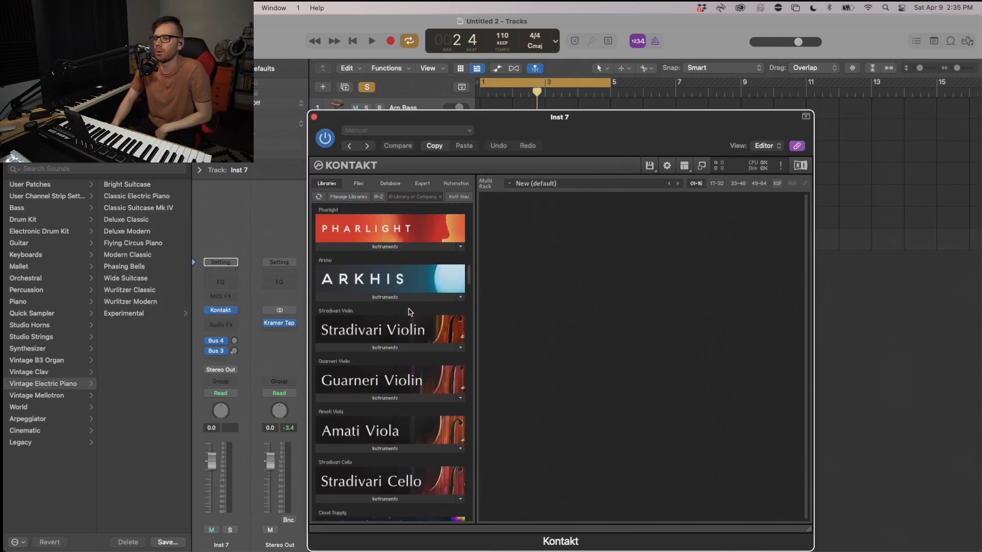
scroll(410, 312, down, 5)
click(388, 281)
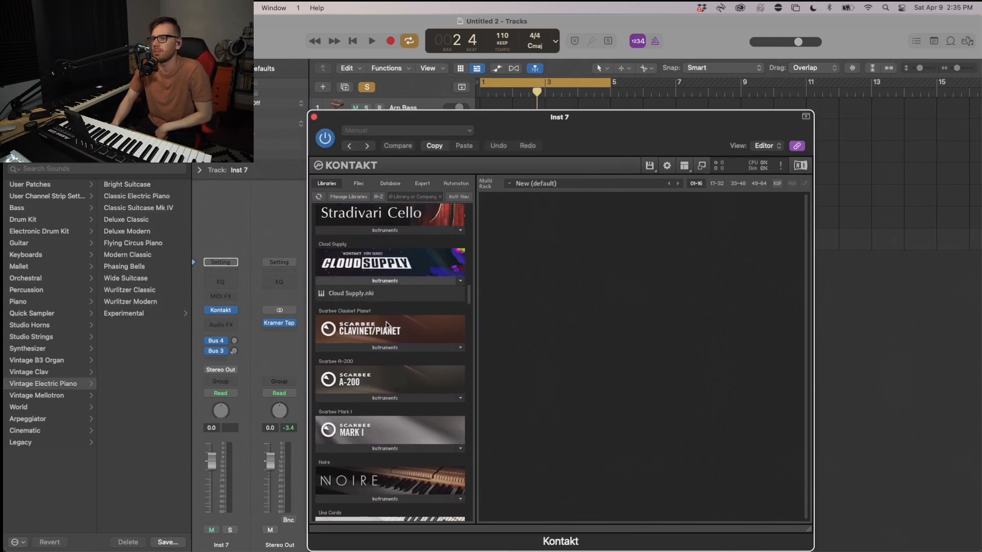
double_click(377, 291)
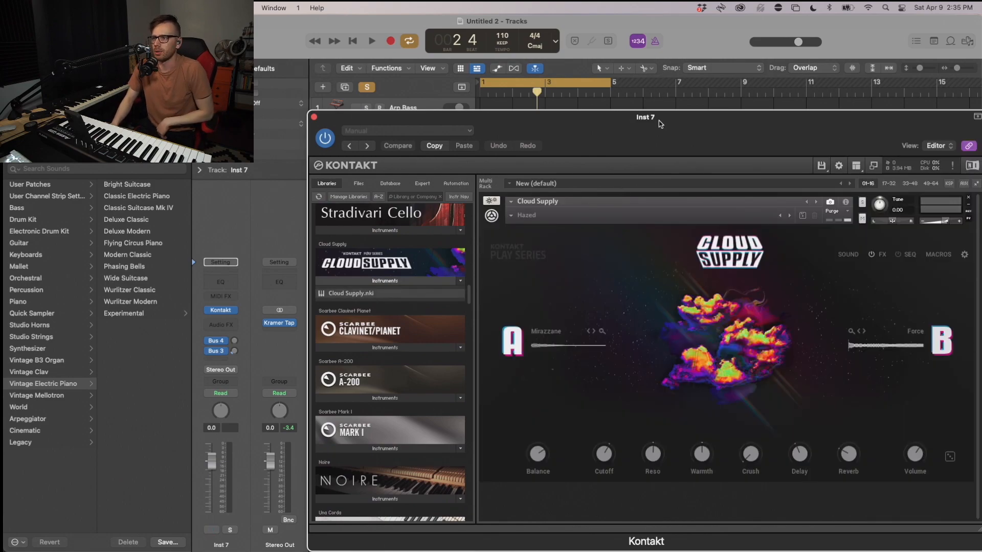
Step: Choose the Nino preset in Cloud Supply and close the Kontakt window
drag(660, 124, 585, 63)
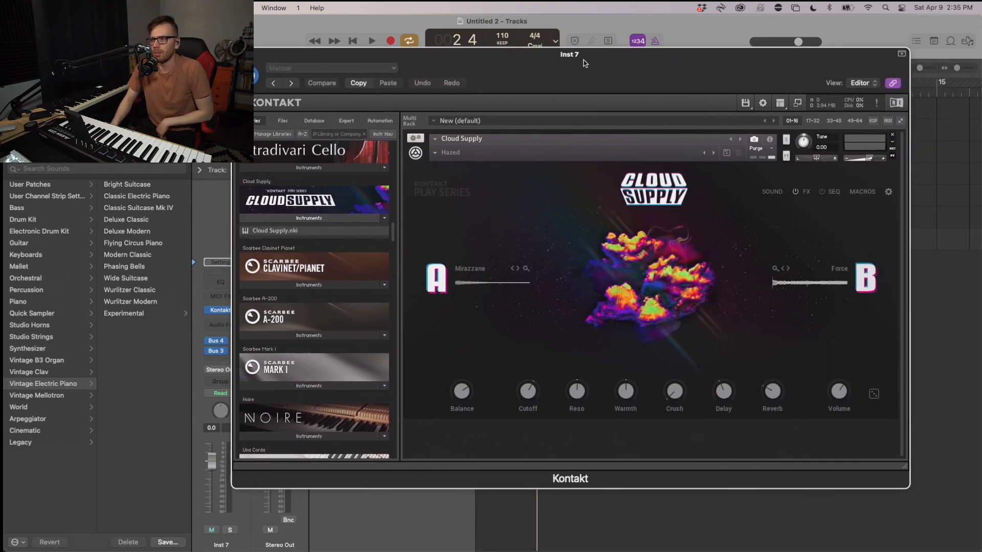
click(440, 153)
mouse_move(464, 201)
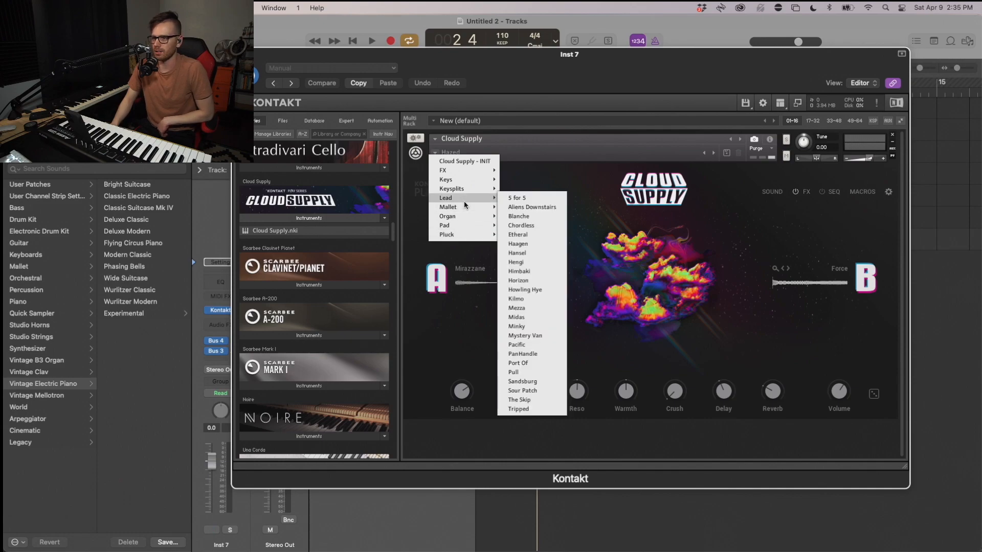
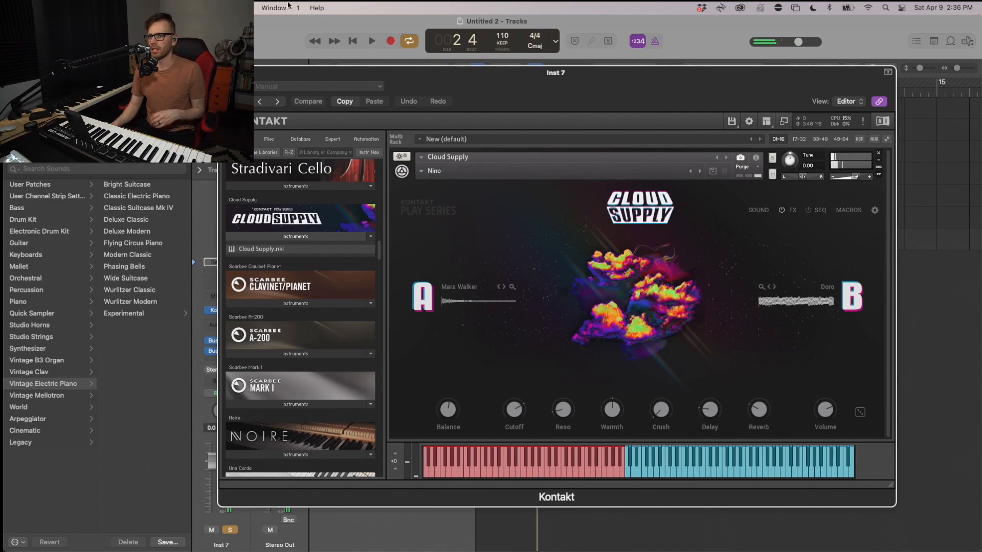
key(super+w)
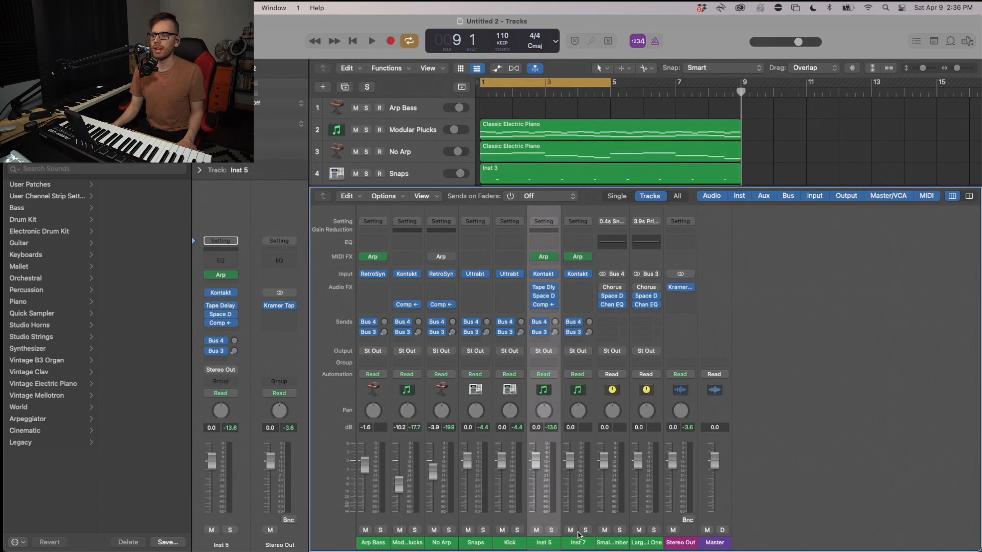
Step: Solo Inst 7 together with Inst 5 and listen to the two layered arpeggios
click(585, 531)
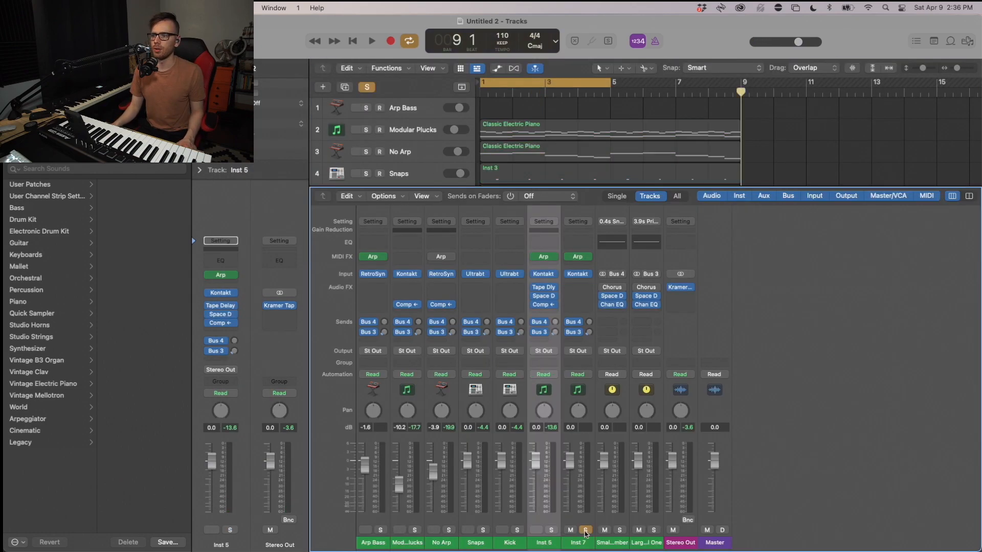
key(space)
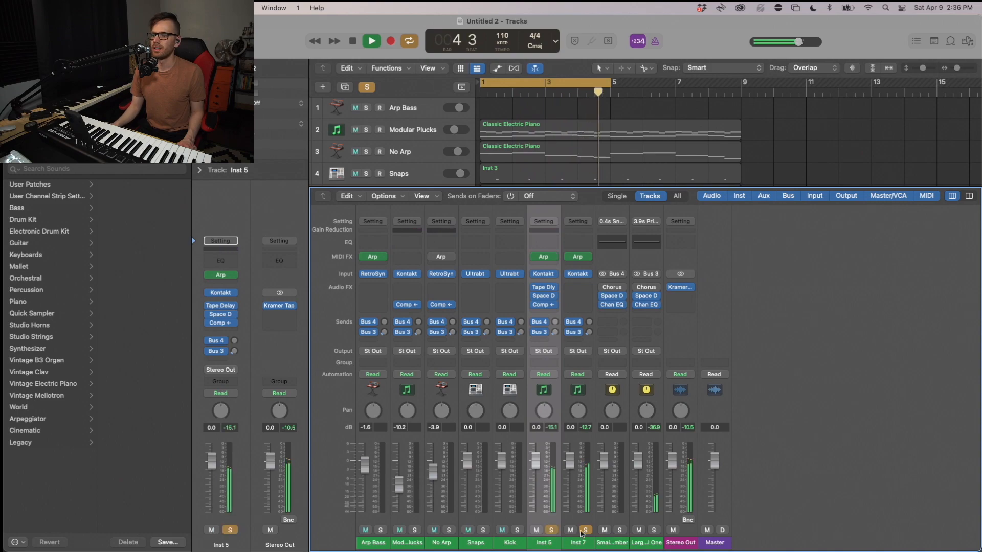
key(space)
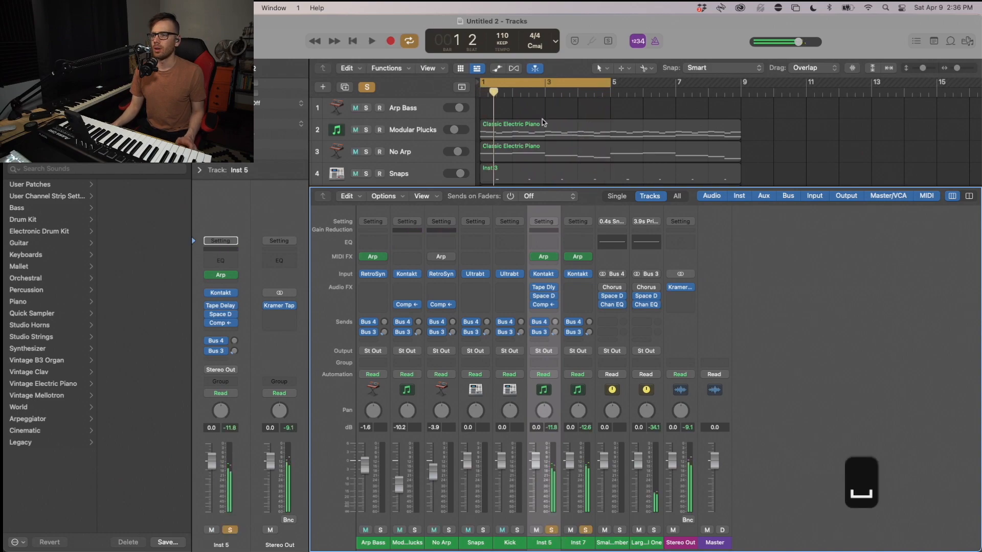
Step: Transpose all notes of the Inst 5 region up one octave in the Piano Roll
key(x)
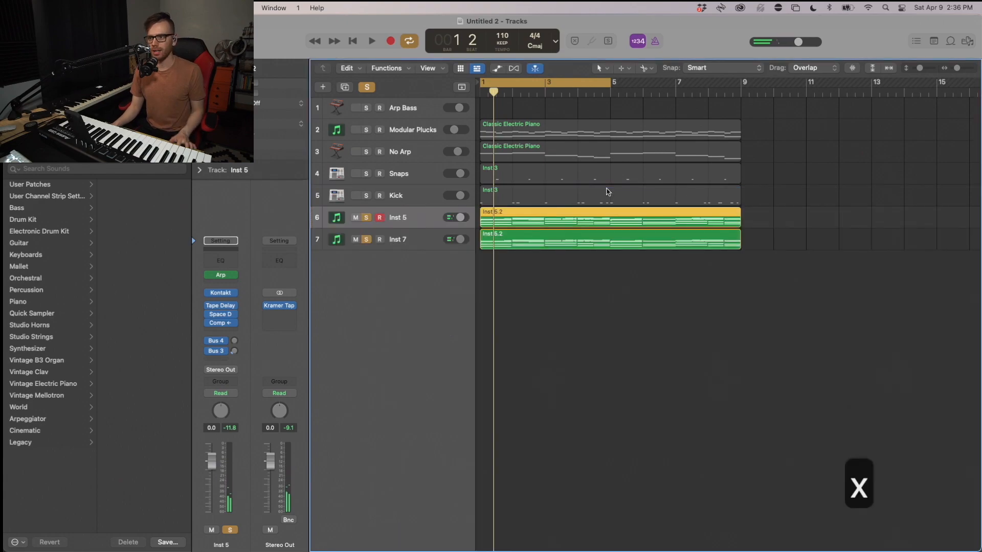
double_click(583, 243)
key(super+a)
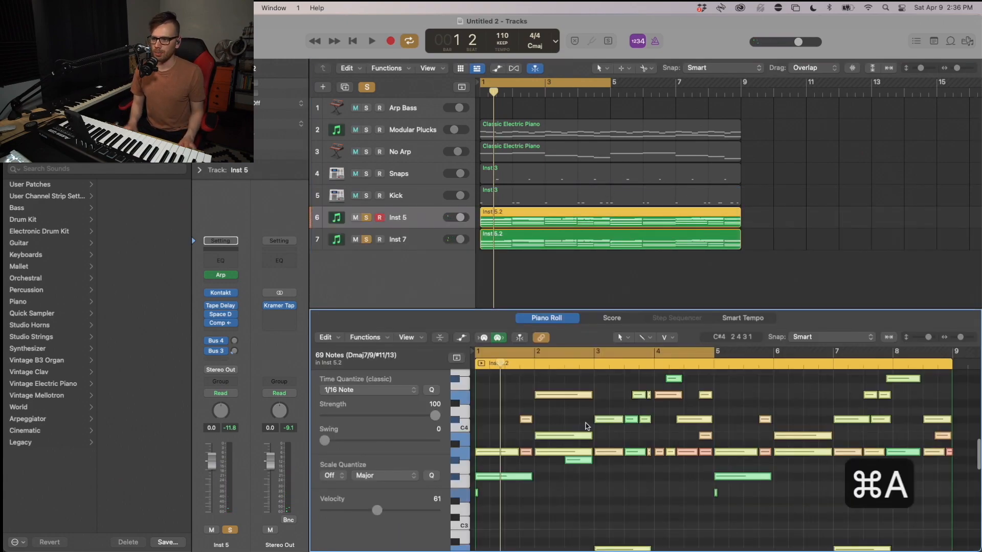
key(alt+shift+Up)
scroll(557, 450, down, 5)
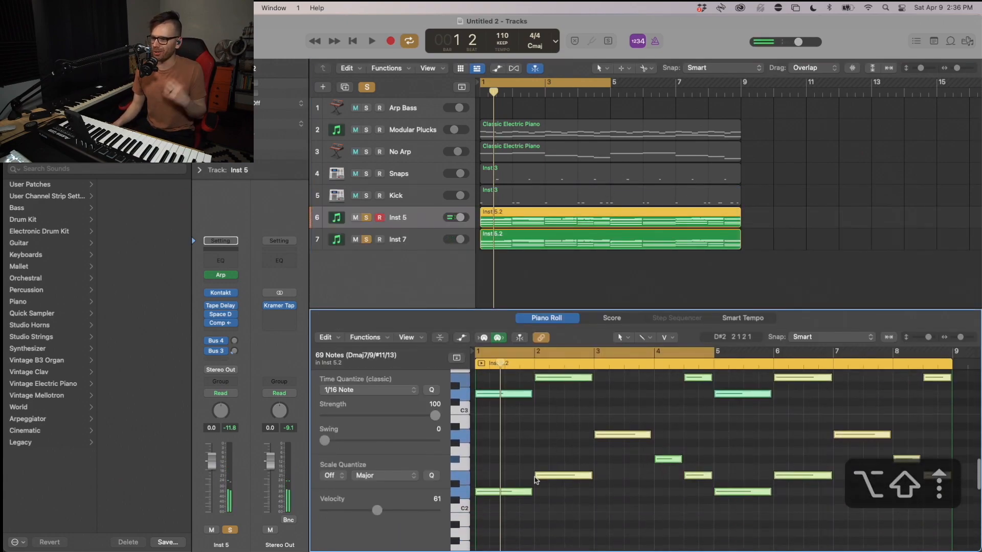
drag(474, 309, 486, 310)
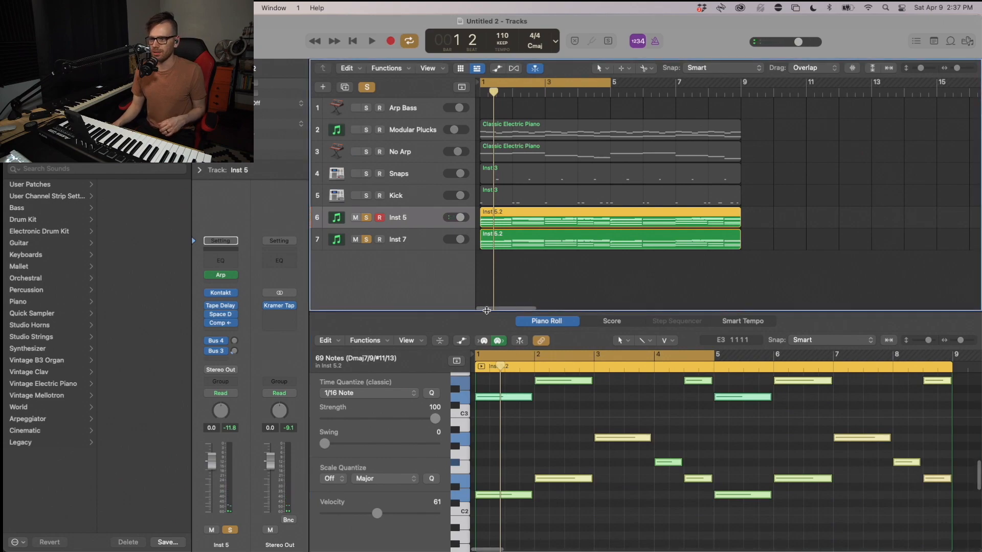
Step: Deselect the Inst 5 region and play back the soloed Inst 5 and Inst 7 tracks
key(Escape)
key(Escape)
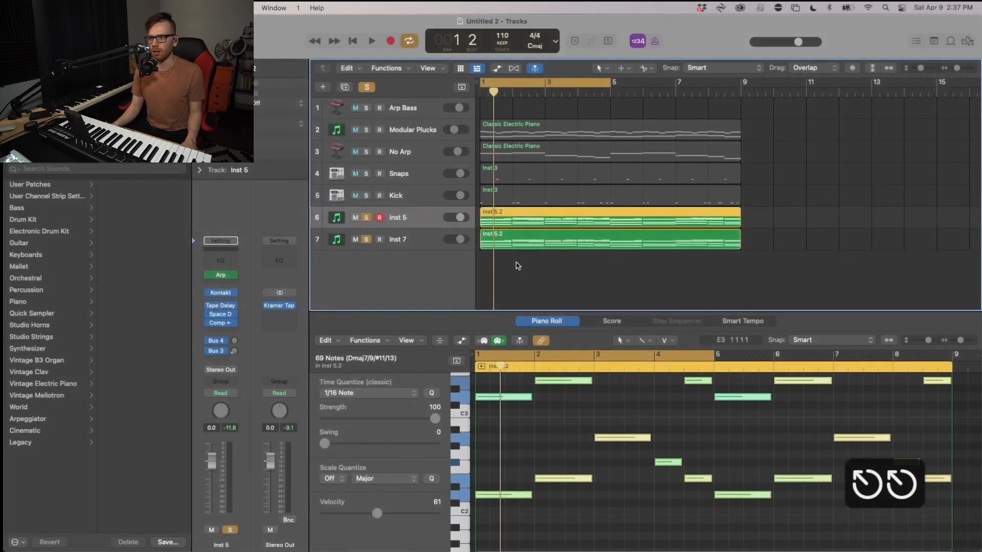
click(515, 282)
key(space)
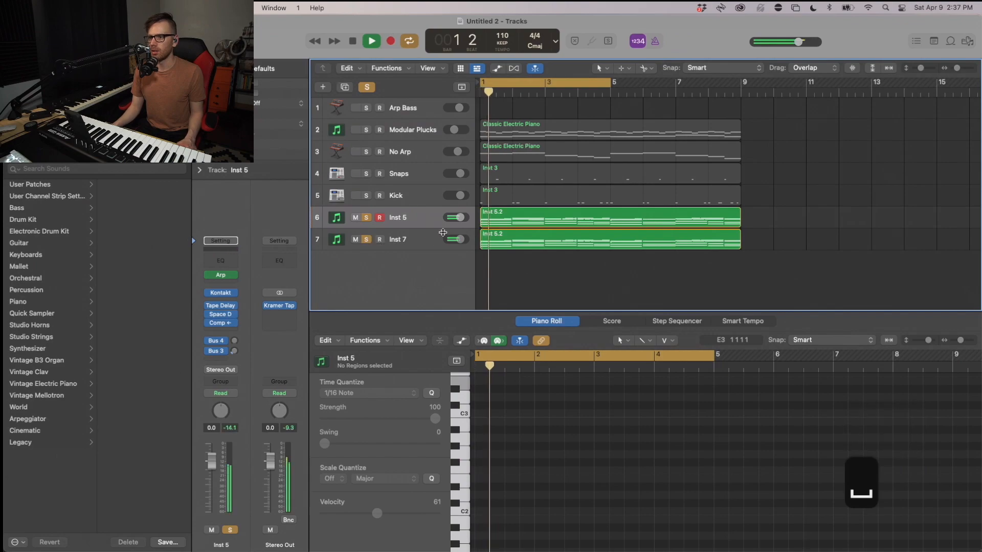
Step: Lower the Inst 5 track volume to -4.1 dB and take Inst 5 and Inst 7 out of solo
click(438, 226)
drag(458, 218, 456, 217)
click(366, 218)
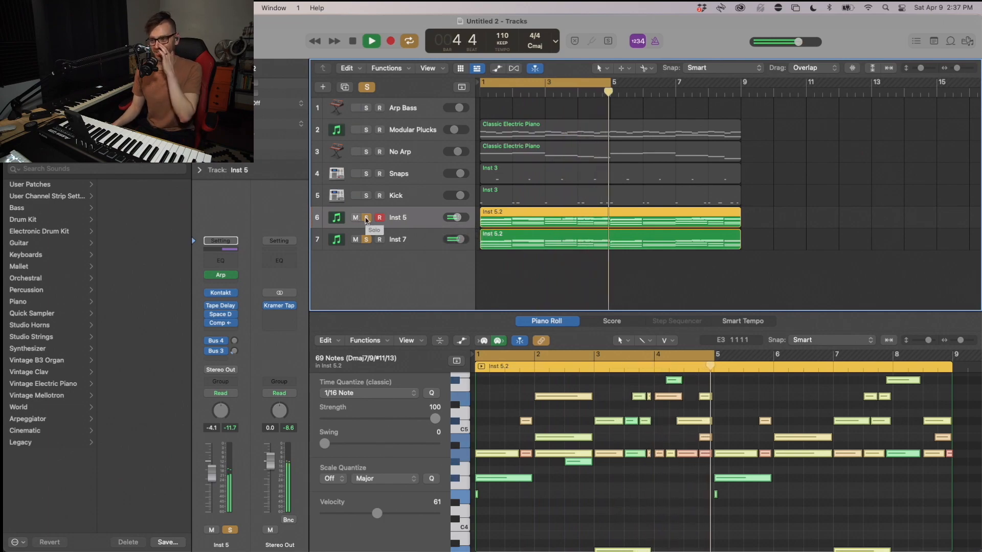
click(366, 218)
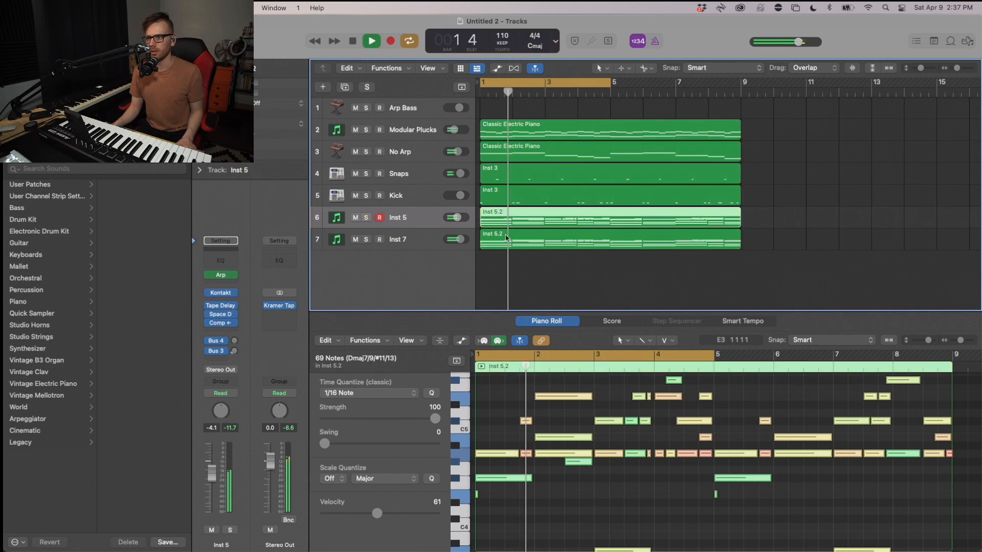
key(space)
click(364, 248)
key(z)
key(z)
key(x)
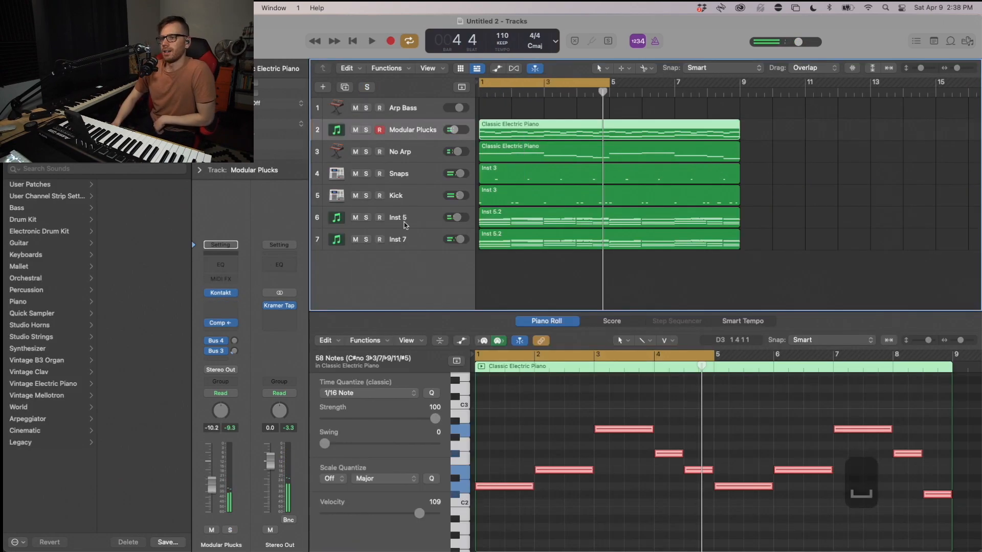
click(403, 222)
scroll(450, 154, left, 1)
click(408, 240)
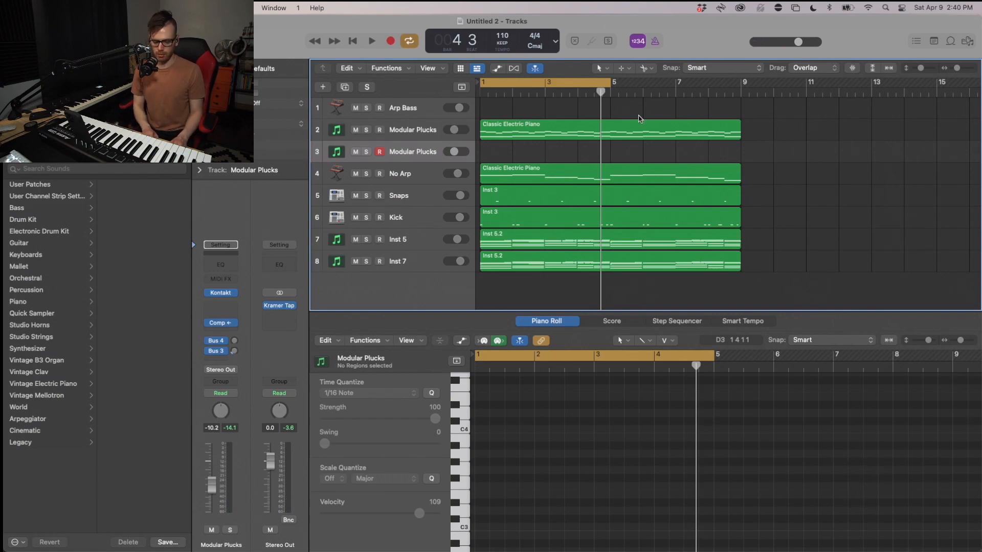
Step: Record a short three-note descending phrase in bar 4 on the empty Modular Plucks track, starting from bar 3 with cycling off
key(comma)
key(comma)
key(comma)
key(comma)
key(comma)
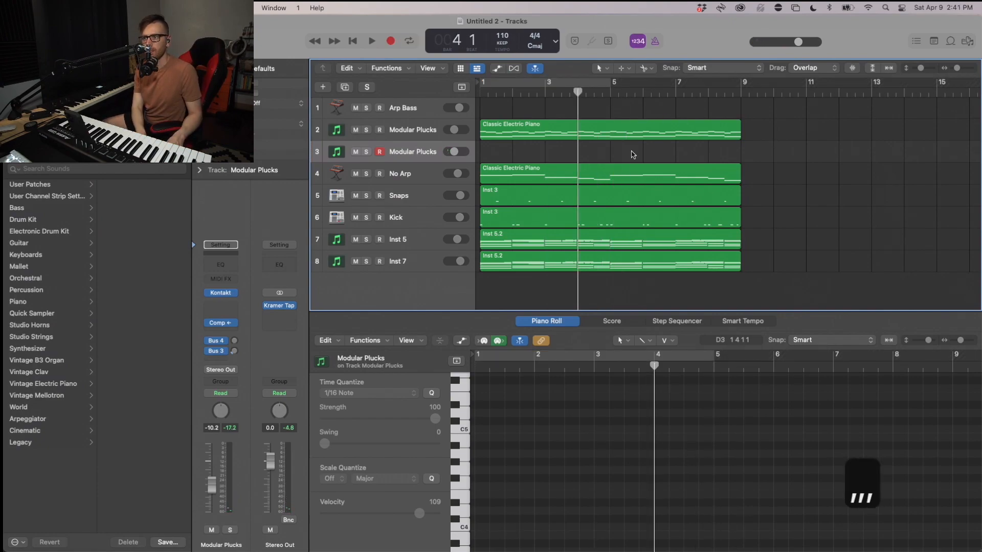
key(period)
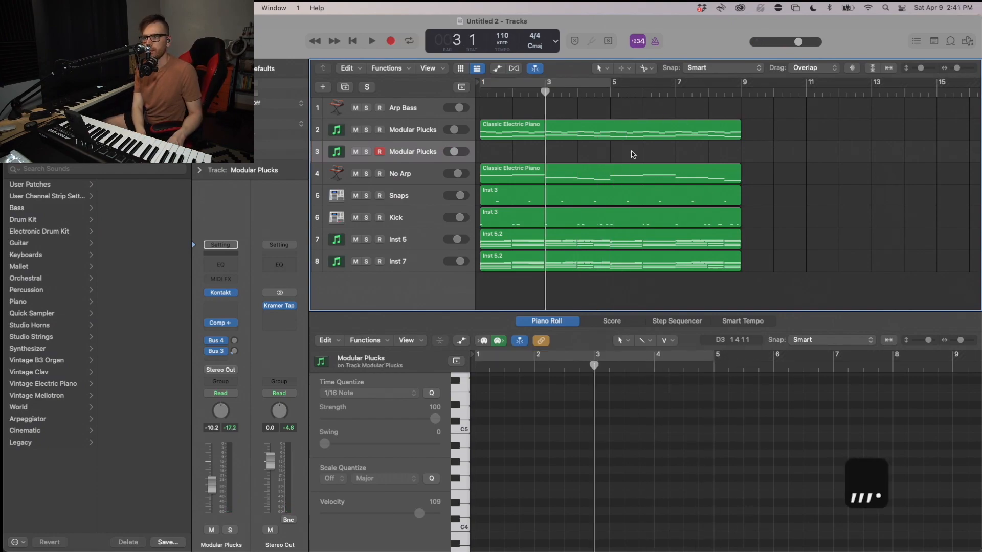
key(r)
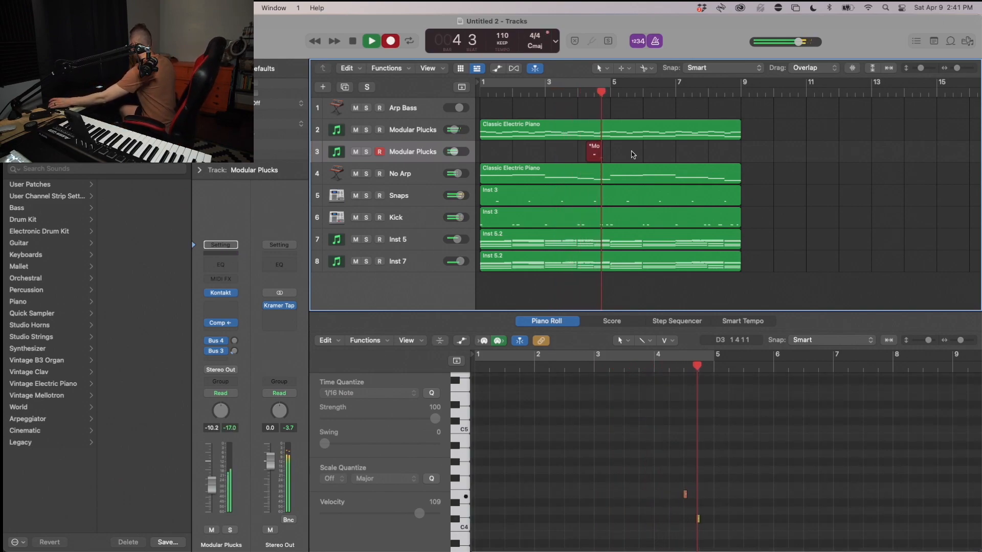
key(space)
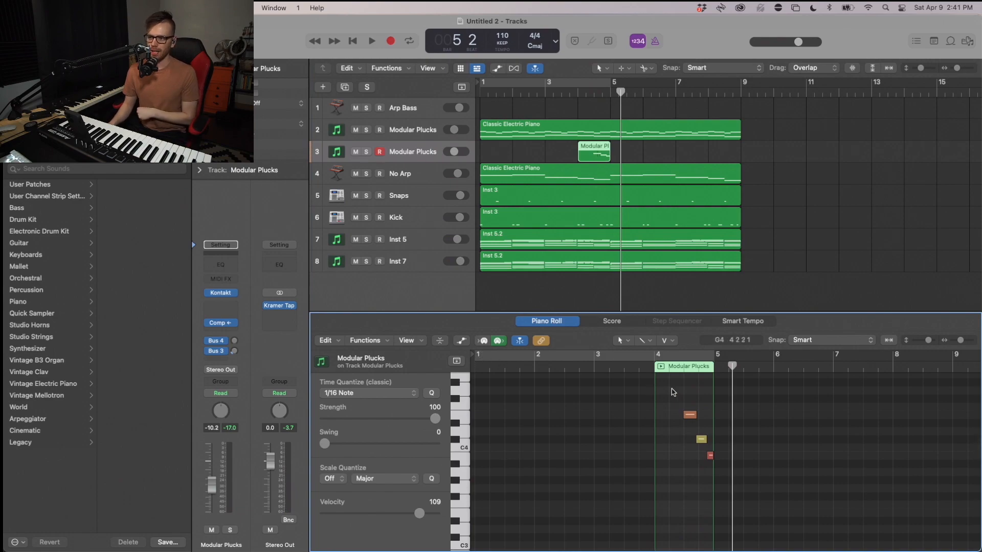
Step: Audition the three recorded Modular Plucks notes and transpose them up one octave
drag(684, 392, 729, 483)
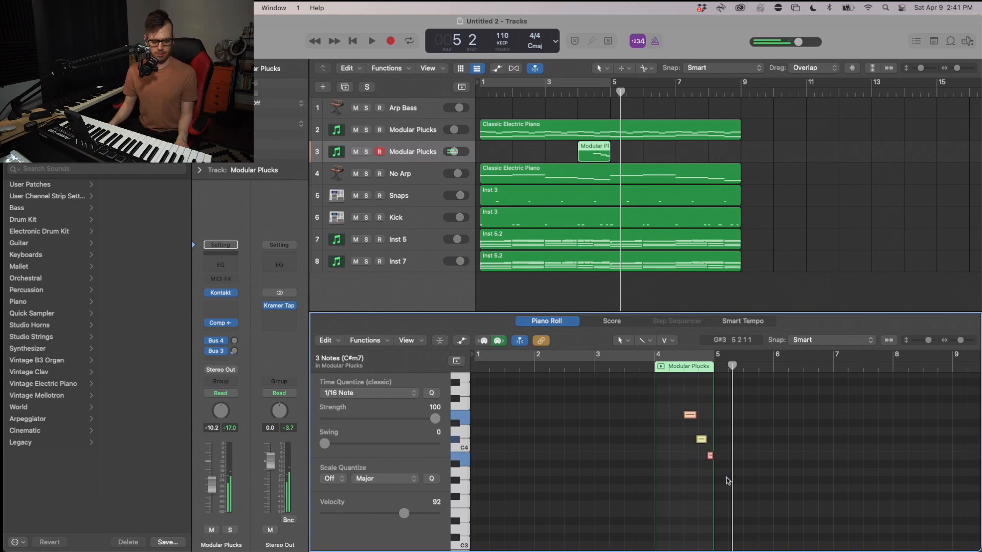
key(super+a)
key(w)
key(e)
key(space)
drag(678, 394, 719, 462)
key(space)
key(comma)
key(comma)
key(super+a)
key(alt+shift+Up)
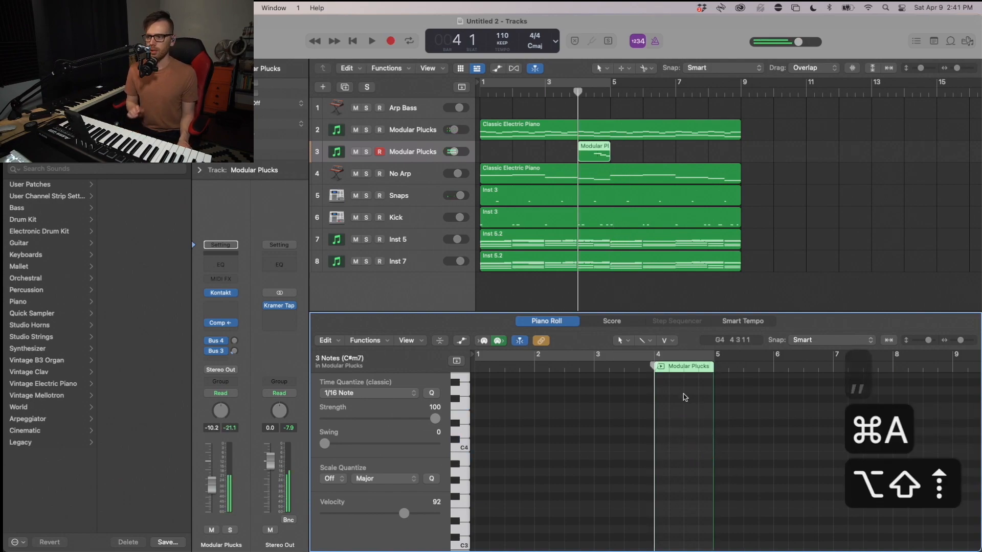
Step: Play back the transposed Modular Plucks phrase with the arrangement from bar 4
click(616, 154)
key(space)
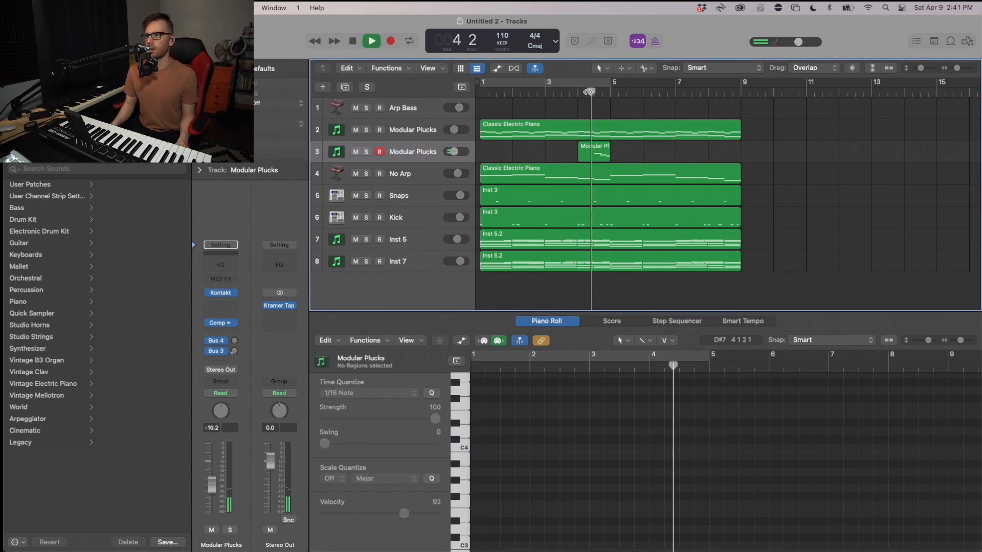
key(space)
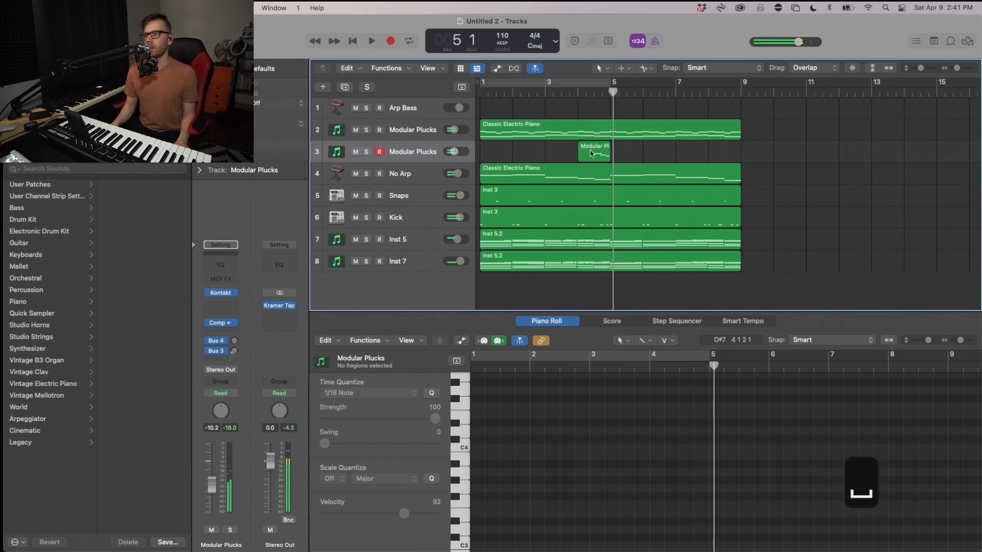
Step: Transpose the long Modular Plucks note at bar 5 down five semitones to C#5
click(738, 453)
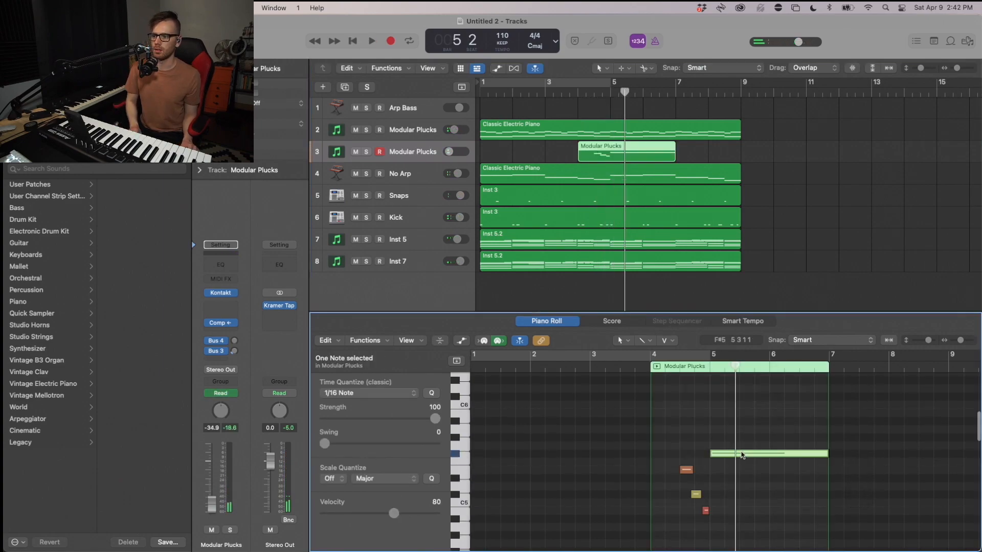
key(alt+Down)
key(alt+Down)
key(alt+Down)
key(alt+Down)
key(alt+Down)
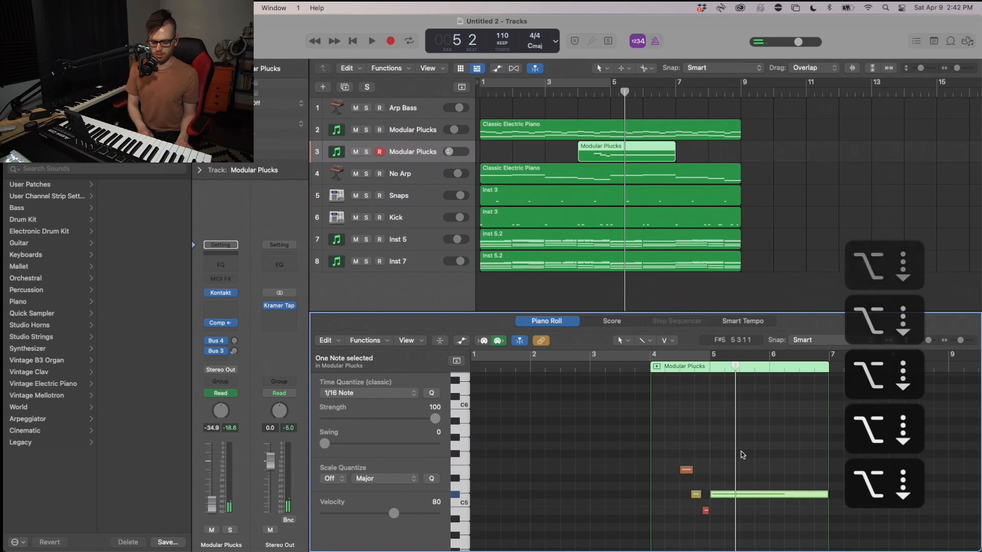
Step: Play back the phrase with its lowered long note from bar 4
key(comma)
key(comma)
key(space)
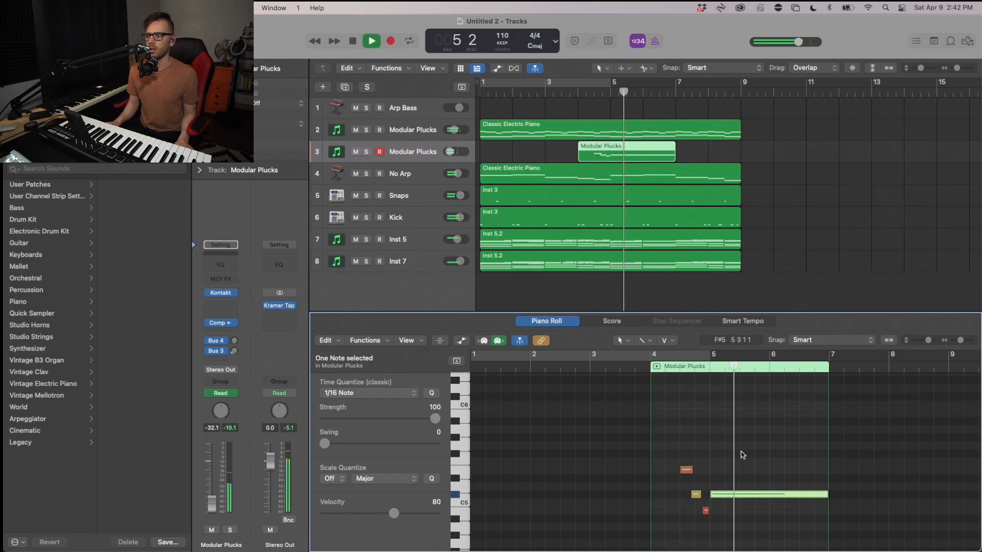
key(space)
Step: Show the track automation and listen to the volume fade on the second Modular Plucks track
click(730, 452)
key(a)
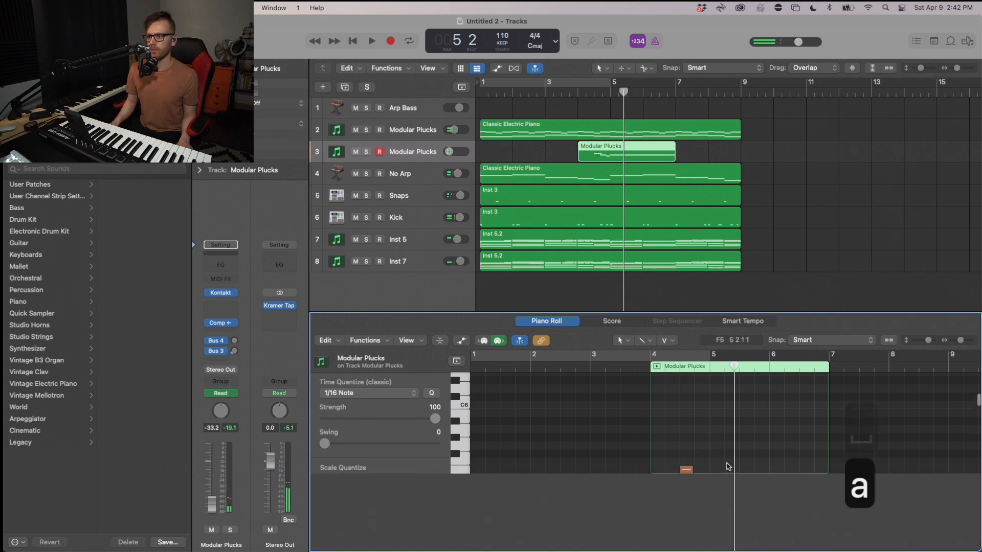
key(a)
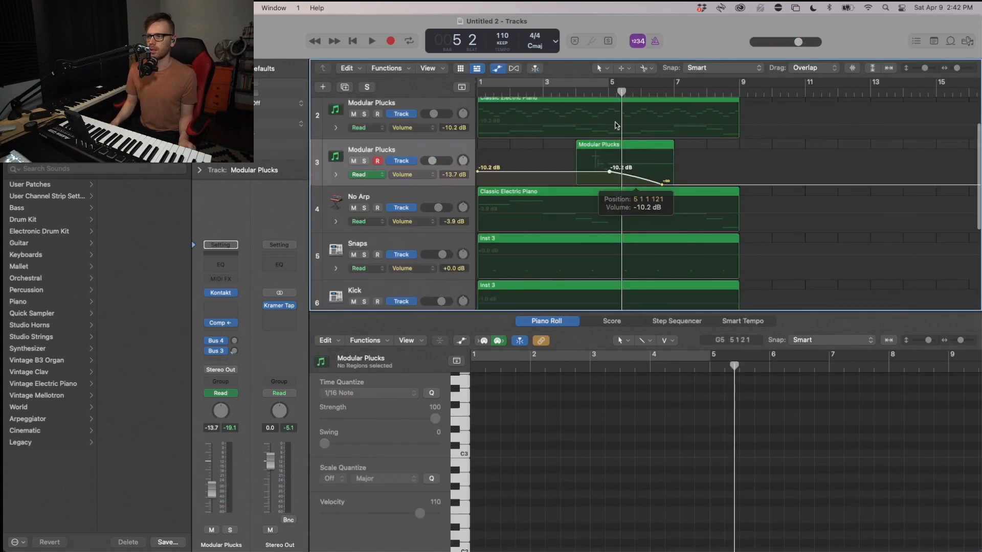
key(comma)
key(comma)
key(space)
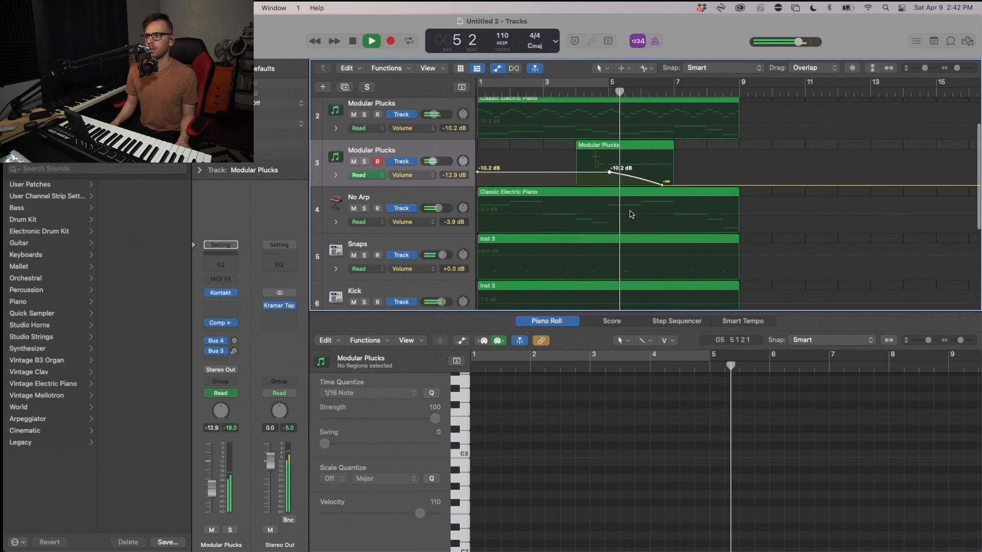
Step: Shorten the second Modular Plucks track's volume fade by moving its silent end point back to bar 6
drag(662, 185, 643, 185)
key(a)
key(a)
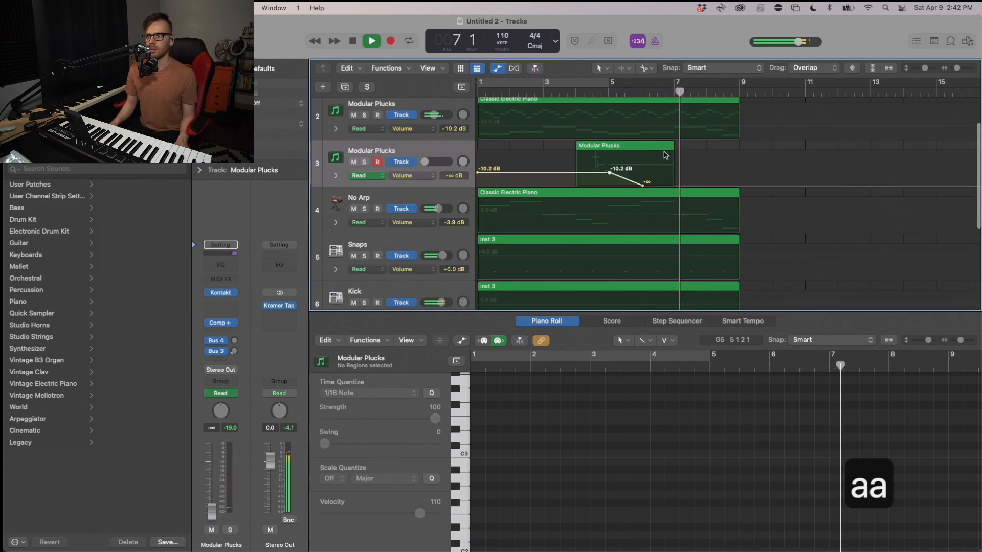
key(s)
key(s)
key(space)
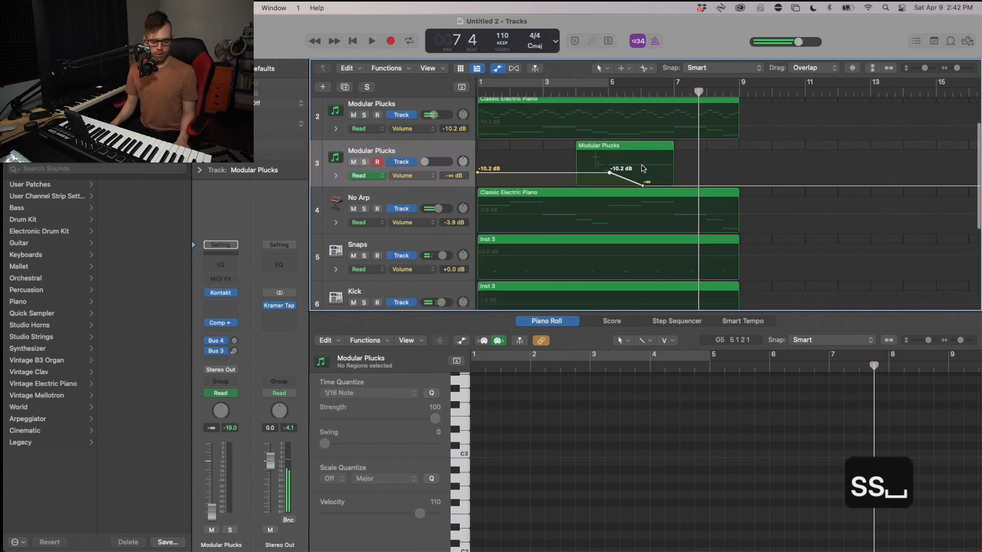
Step: Hide the automation, split the Modular Plucks phrase region at bar 6 with the Split option for crossing notes, and delete the remainder
key(a)
right_click(642, 169)
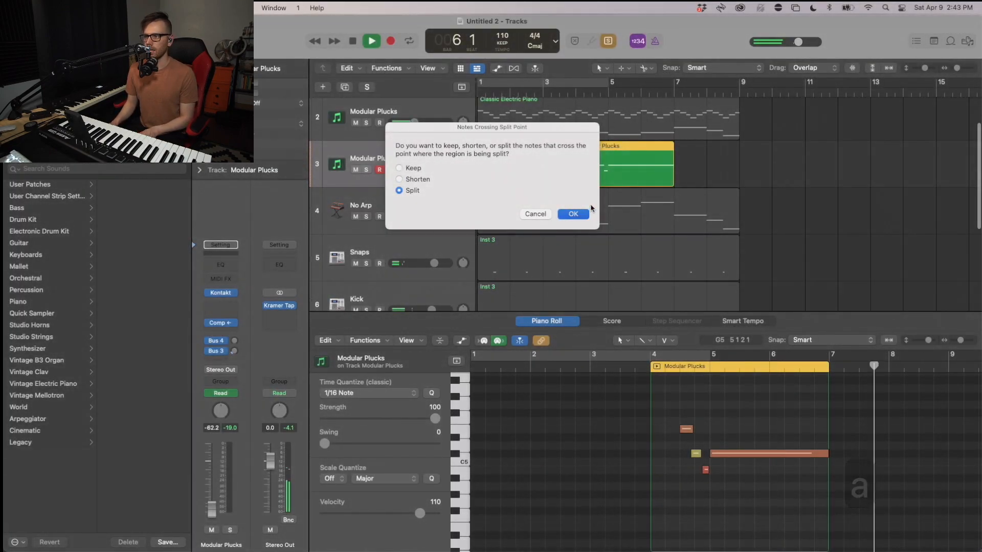
click(572, 213)
key(BackSpace)
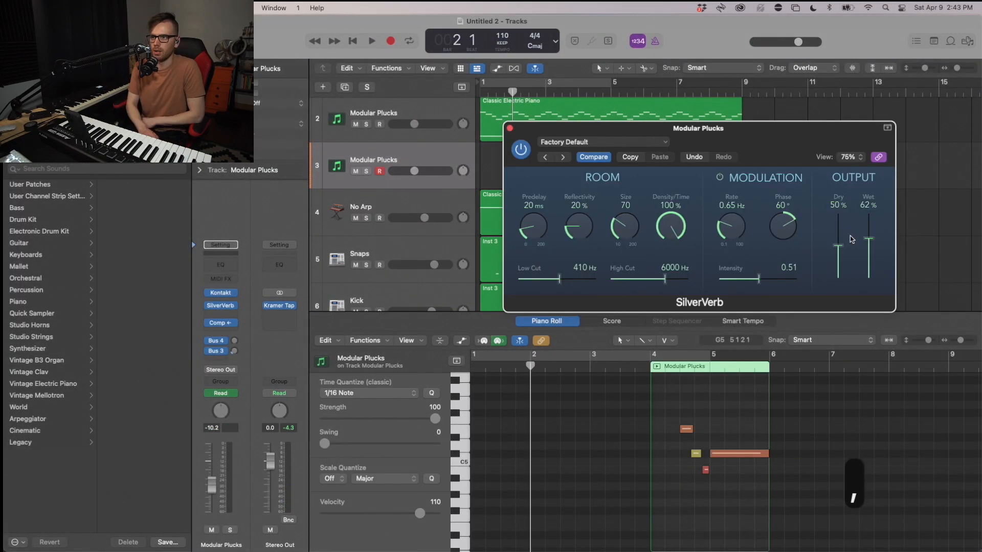
Step: Raise SilverVerb's wet output to 98% on the second Modular Plucks track during playback, and close the plug-in
key(space)
key(period)
key(period)
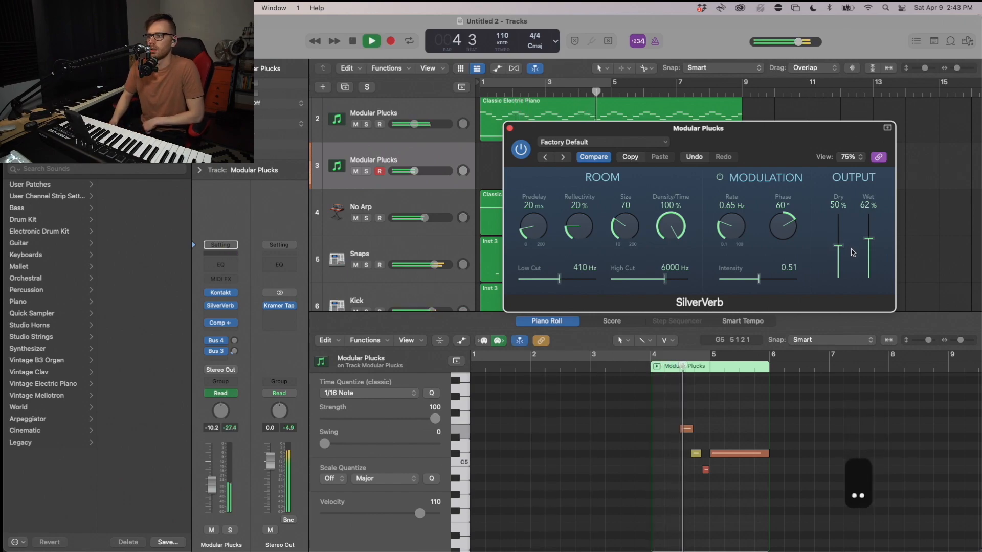
drag(869, 238, 869, 214)
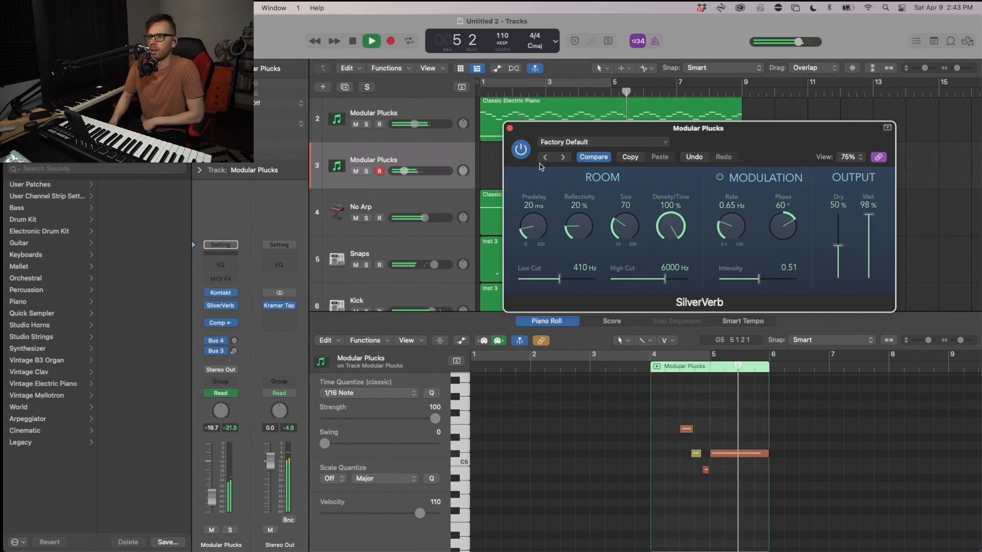
click(509, 128)
Step: Solo the second Modular Plucks track and play its phrase from bar 4
click(366, 172)
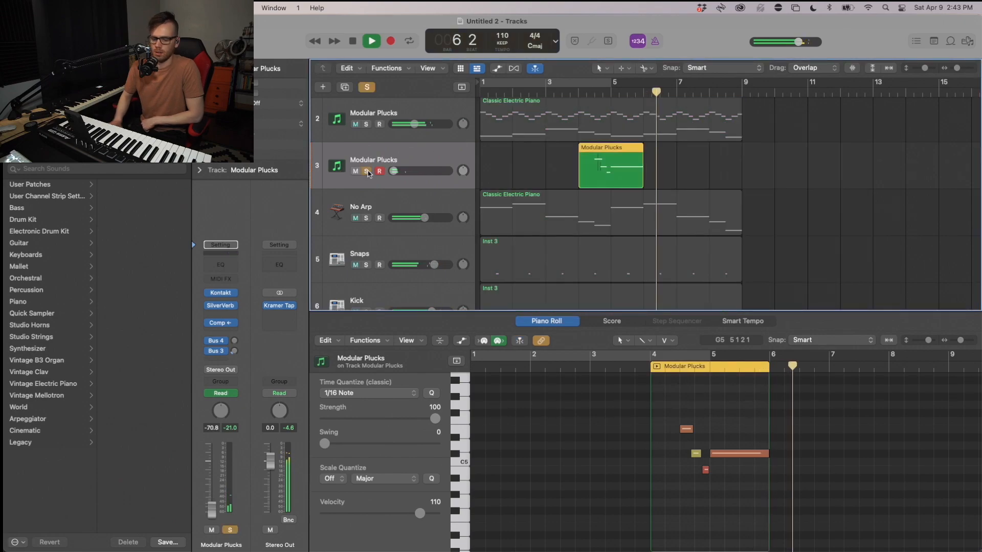
key(comma)
key(comma)
key(space)
key(comma)
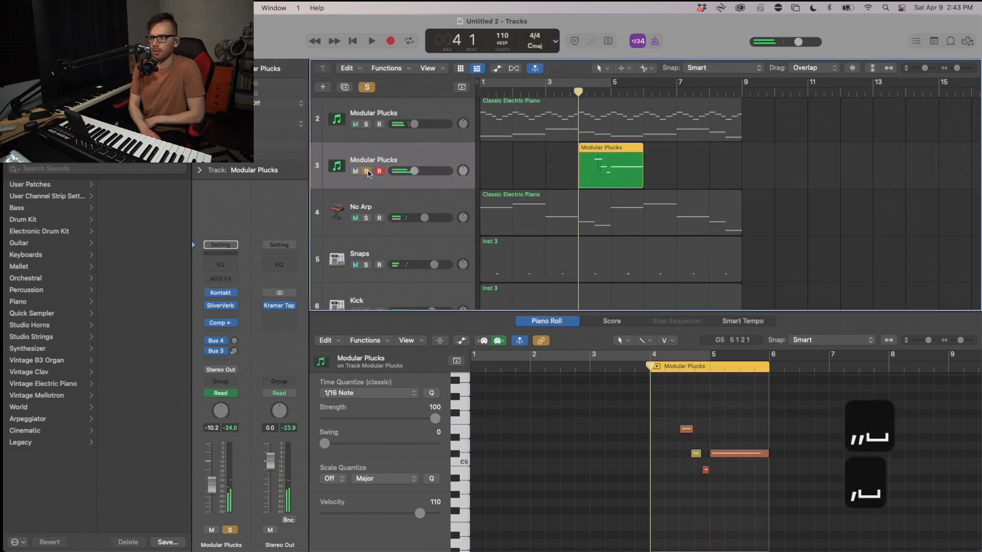
key(space)
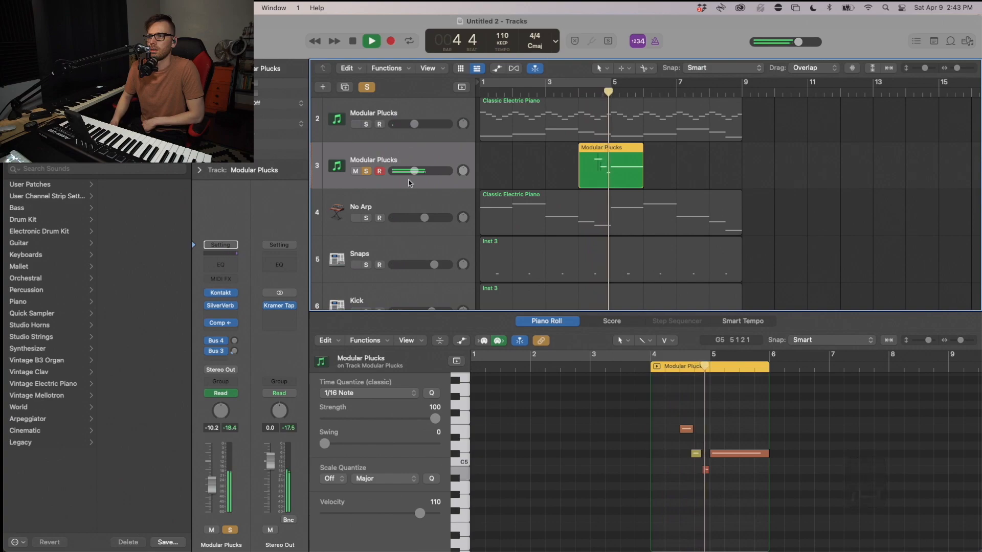
Step: Insert Pedalboard ahead of SilverVerb on the second Modular Plucks track and add the Delay stompbox
click(220, 302)
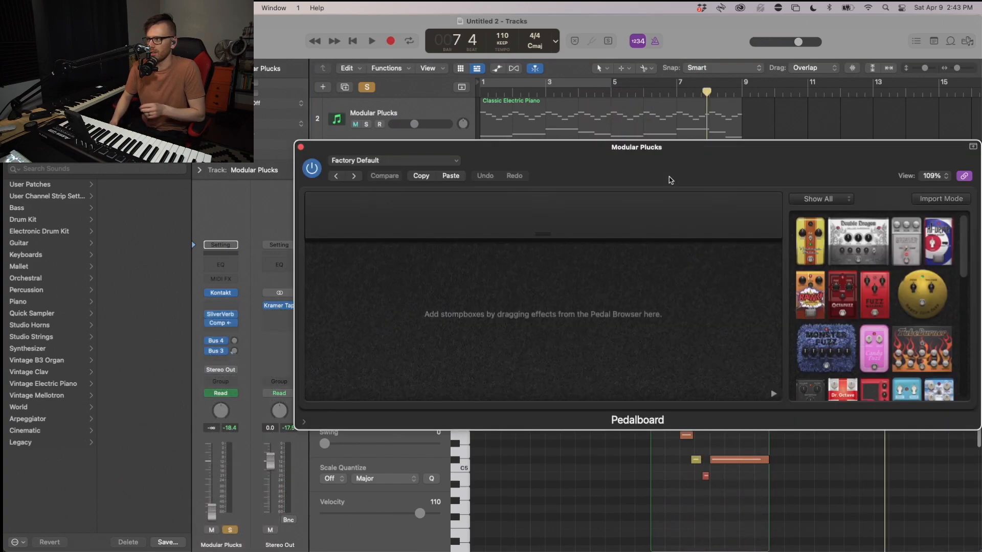
scroll(842, 305, down, 10)
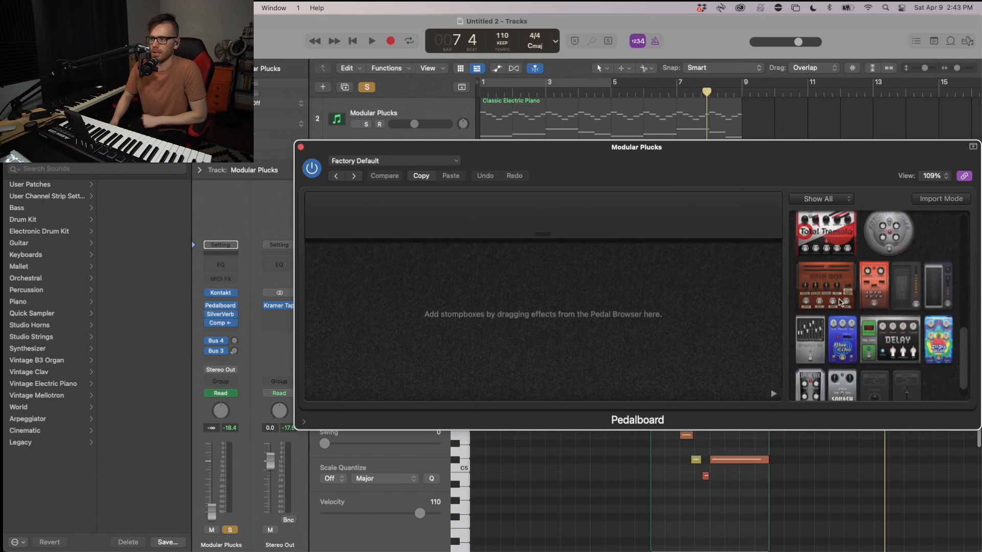
double_click(867, 337)
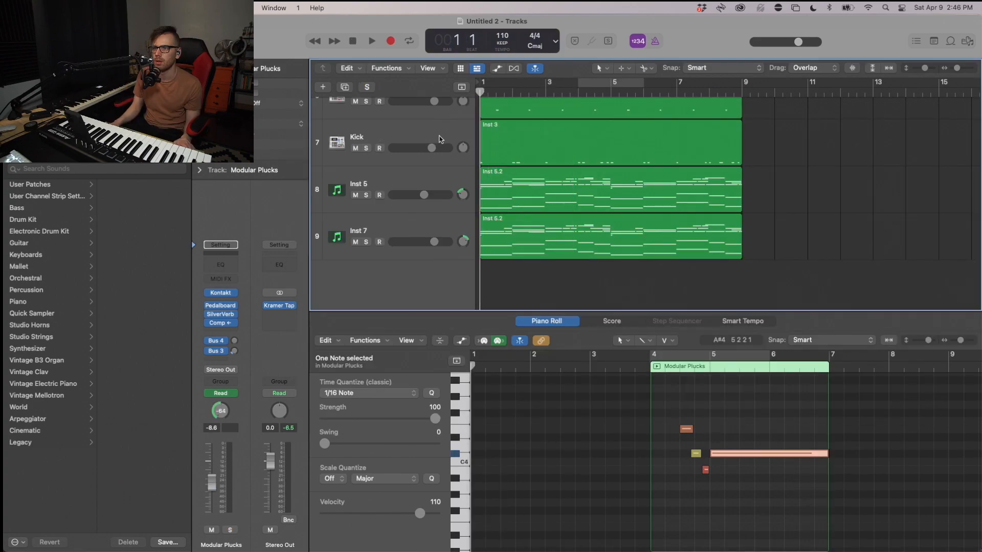
Step: Solo the Inst 5 and Inst 7 tracks and play them together from the start
key(space)
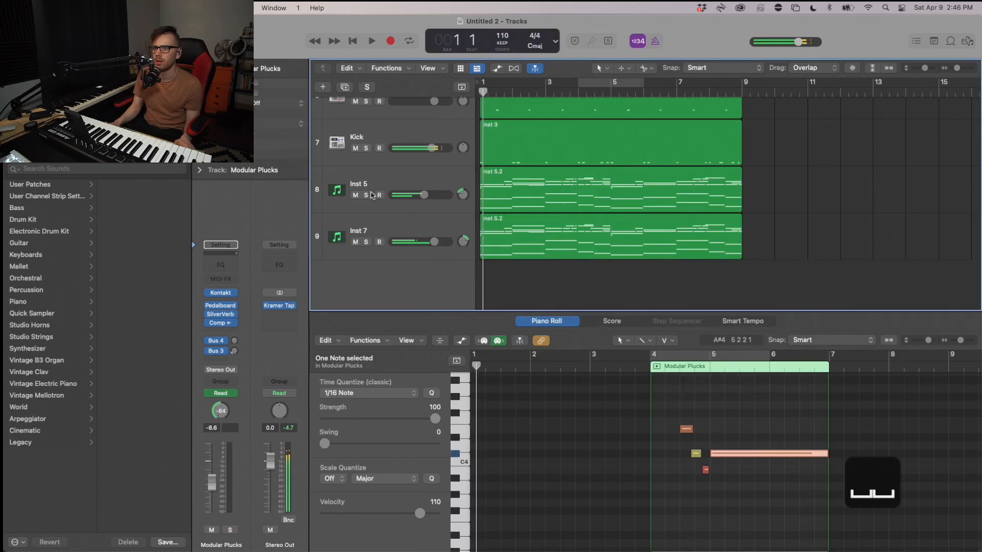
click(366, 195)
click(366, 242)
key(space)
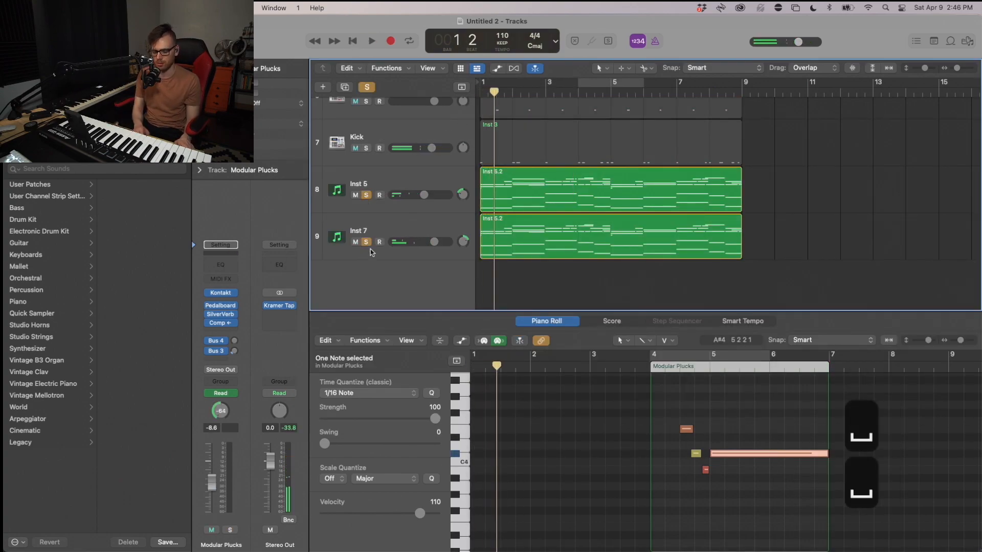
key(Return)
key(space)
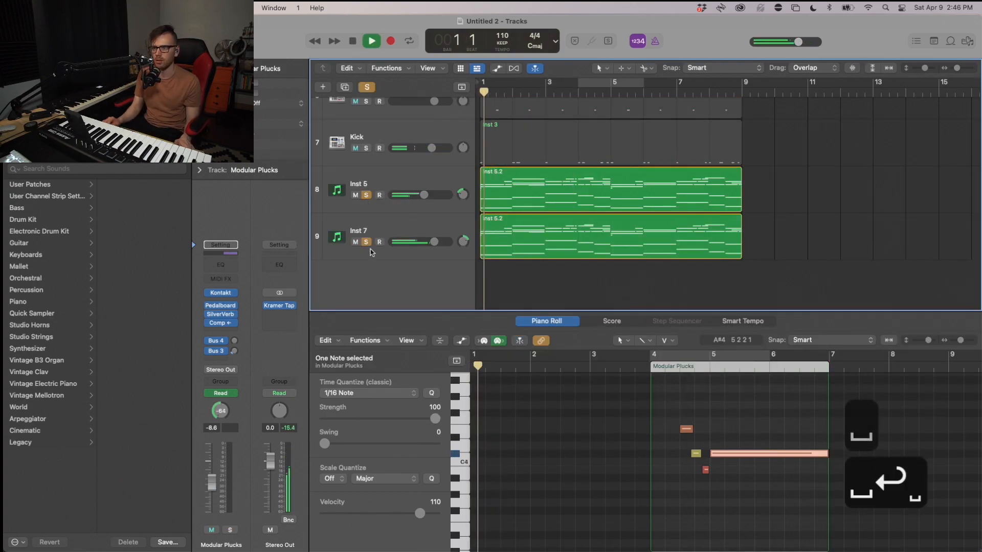
Step: Insert Space Designer after Tape Delay on Inst 5, with the 1.8s_Large & Brite response and a -26 dB wet level, and close it
click(437, 192)
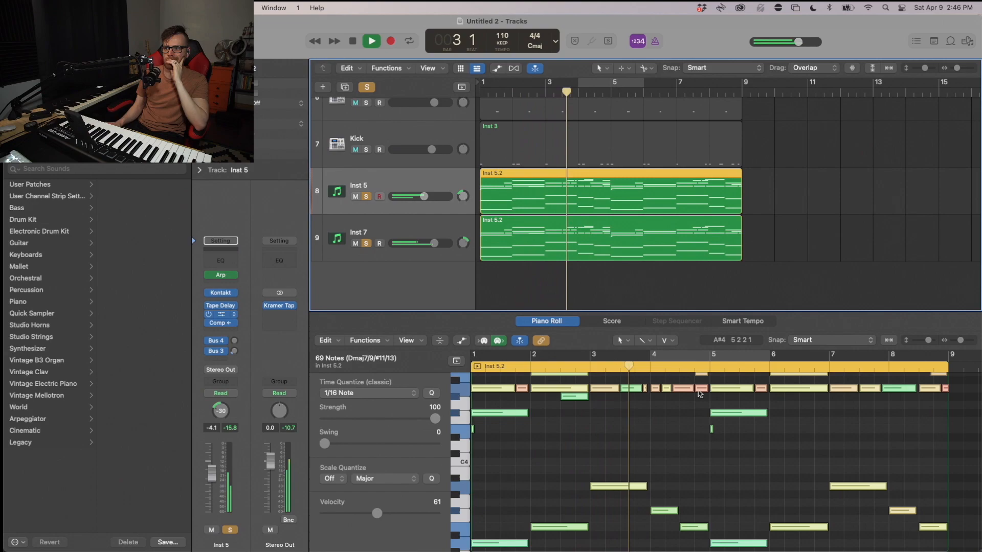
click(222, 315)
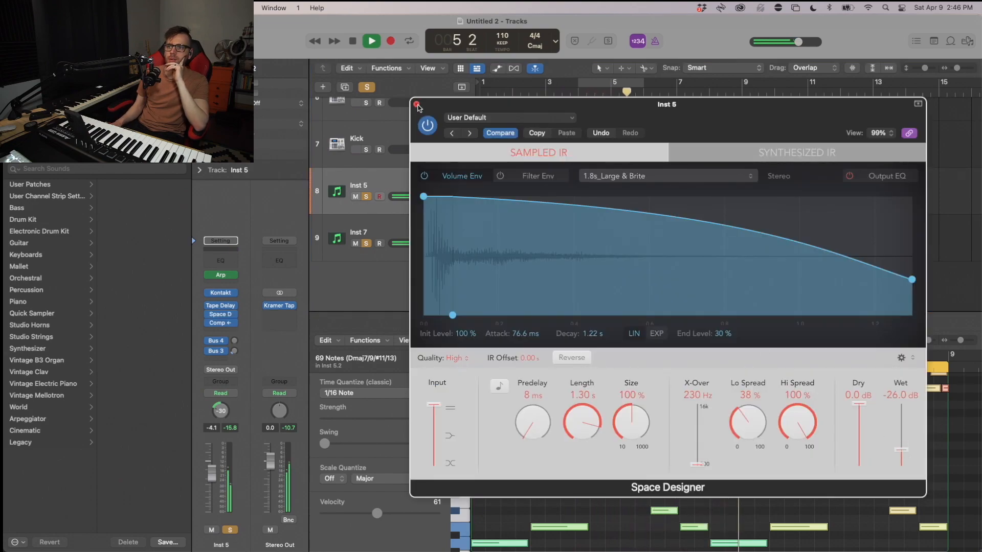
click(417, 104)
Step: Set the Cloud Supply volume to 3.1 dB on Inst 7, then stop playback and unsolo Inst 5 and Inst 7
key(Down)
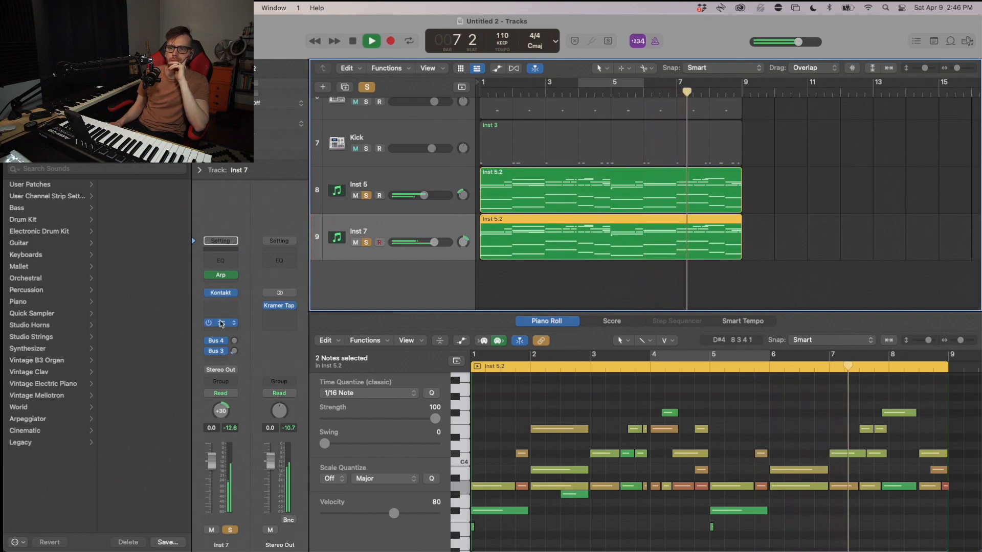
click(220, 292)
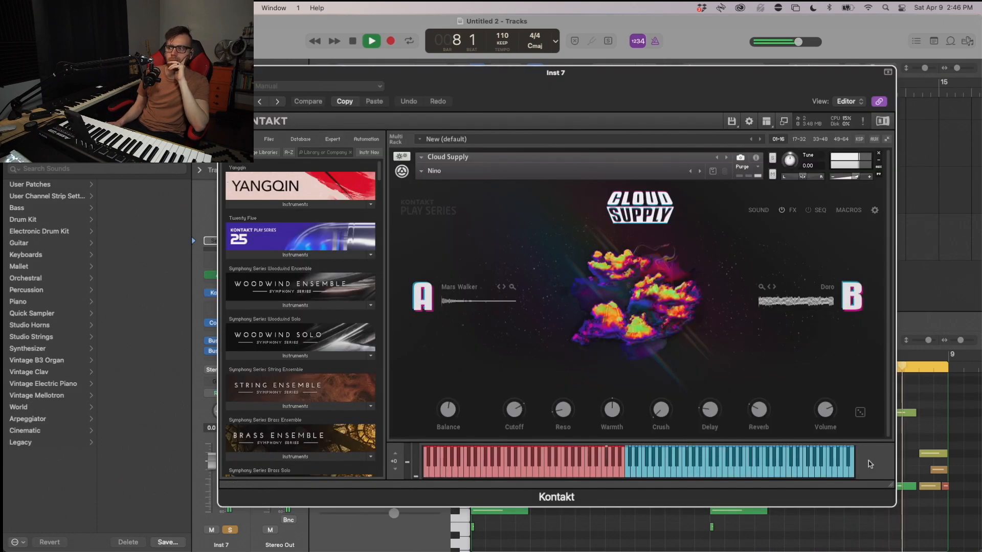
drag(826, 416, 827, 417)
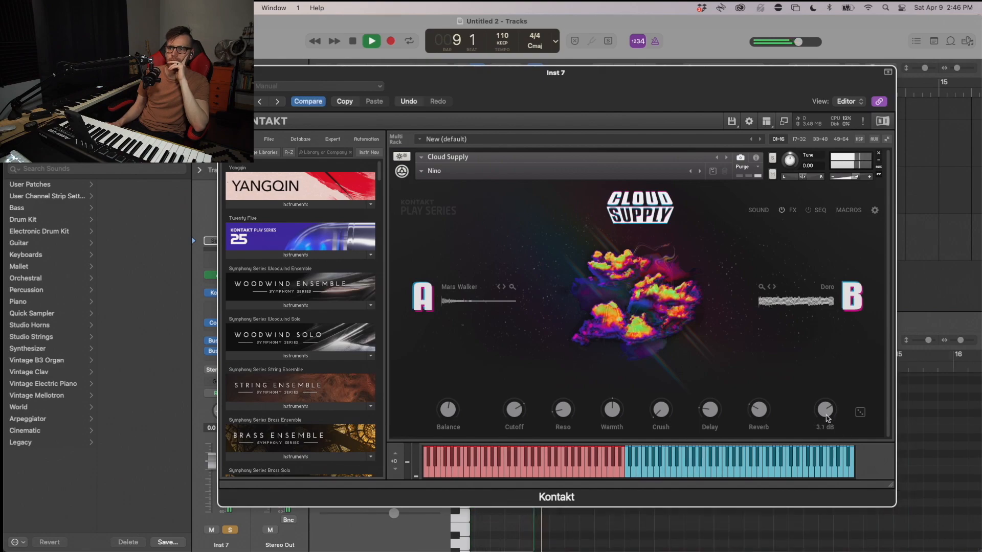
click(225, 72)
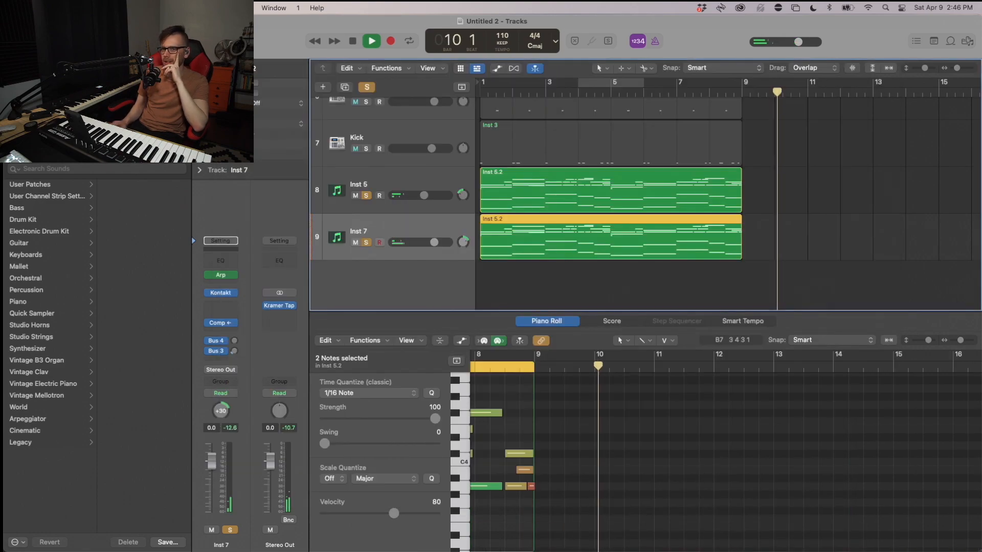
key(space)
drag(367, 196, 370, 233)
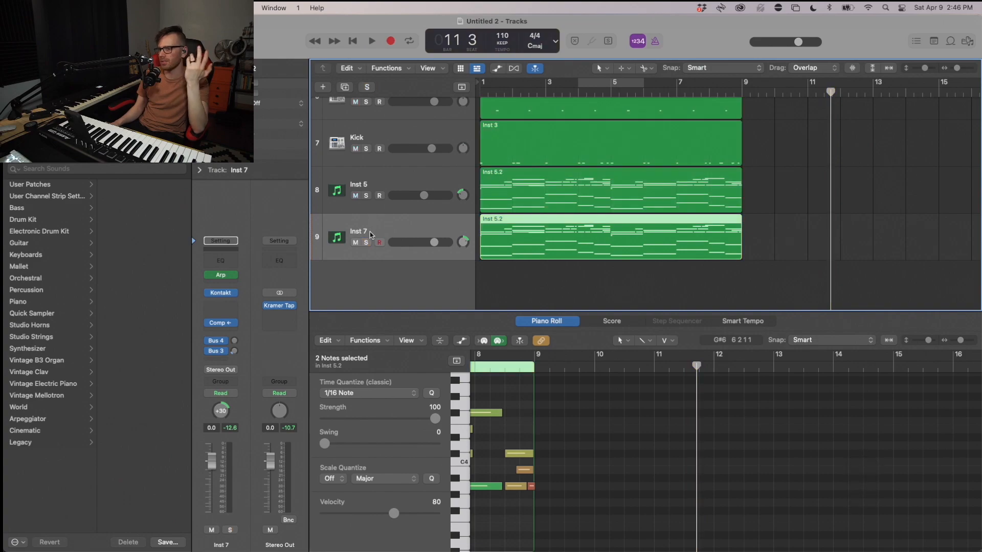
Step: With No Arp soloed and looping, set its Tape Delay feedback to 95% and clip threshold to -9 dB, and close the plug-in
click(366, 148)
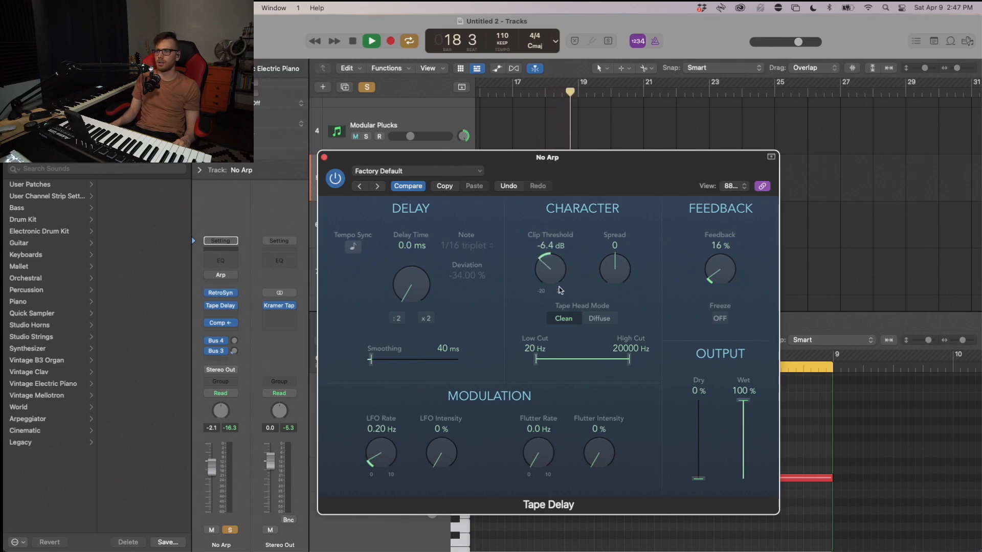
key(space)
mouse_move(724, 262)
mouse_down()
mouse_move(716, 240)
mouse_move(715, 248)
mouse_up()
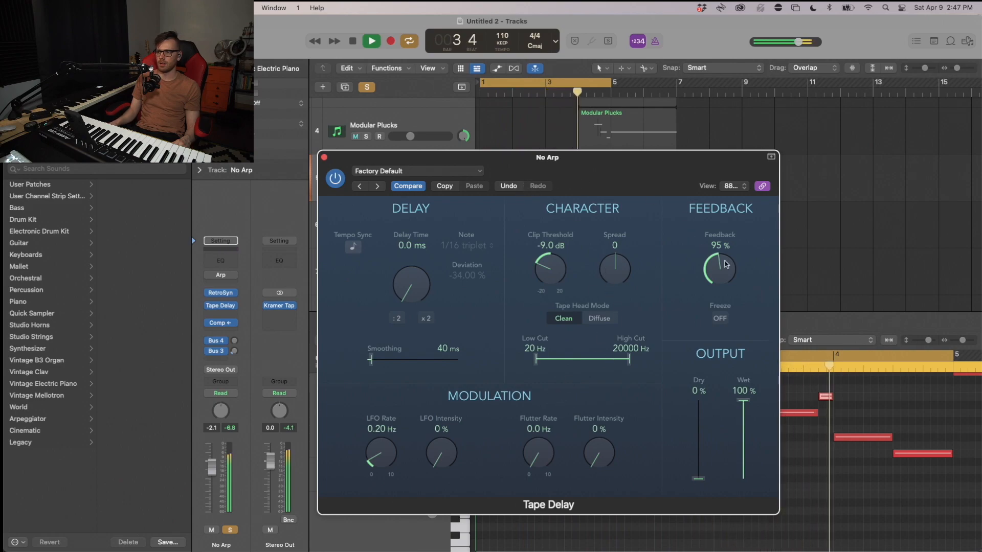
drag(318, 157, 444, 187)
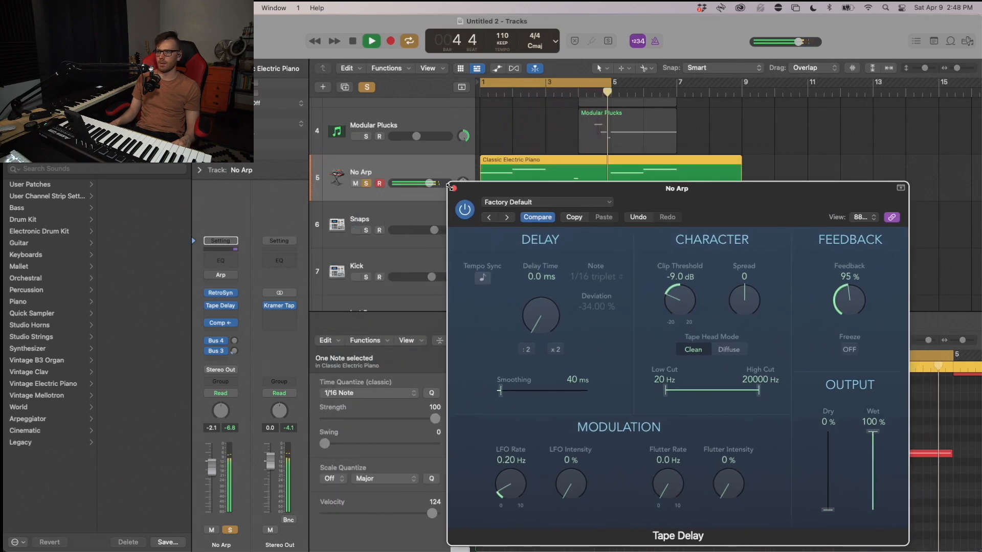
key(space)
click(453, 188)
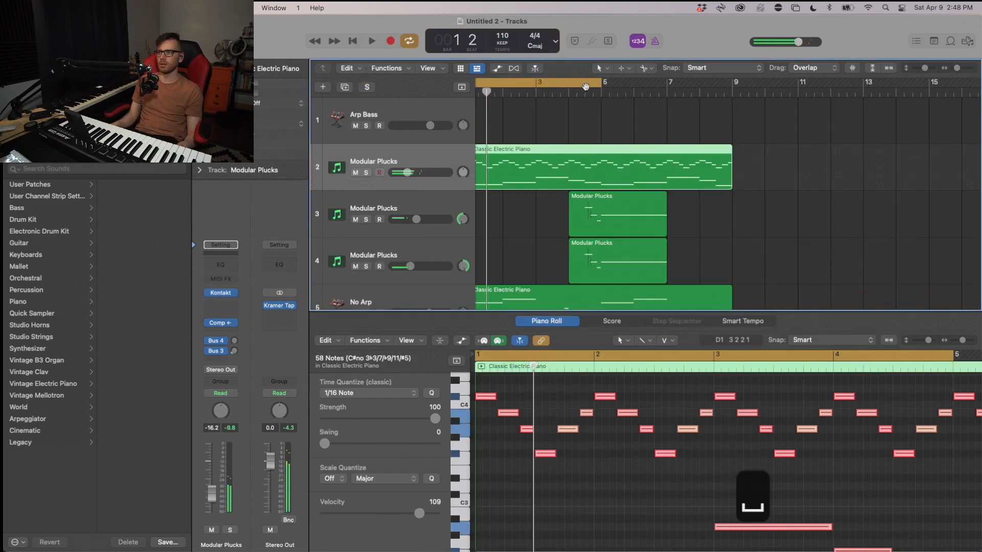
Step: Switch cycle playback off and redraw the cycle range to span about bars 3 to 7
click(586, 86)
drag(538, 88, 691, 93)
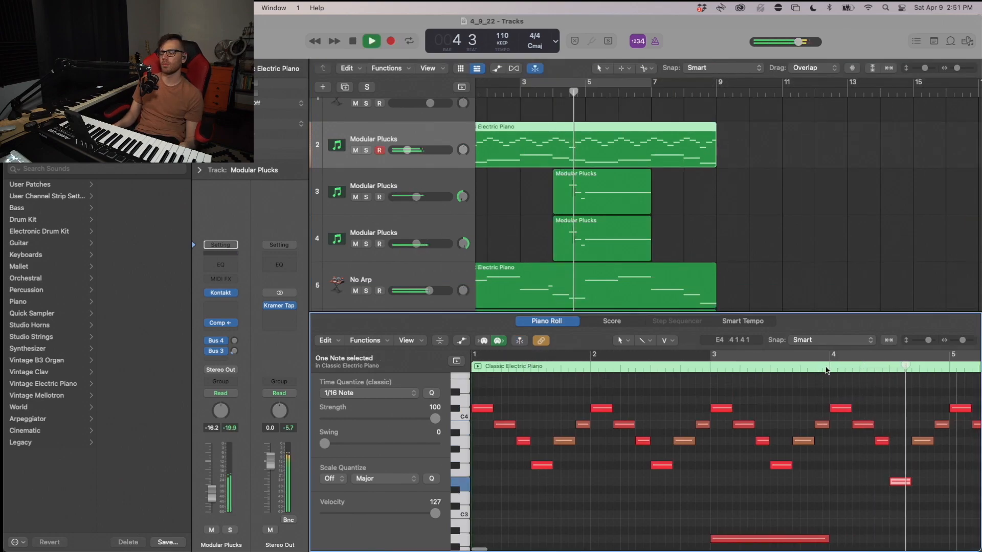
Step: Deselect all regions, close the editor below the arrangement, and stop playback
click(734, 217)
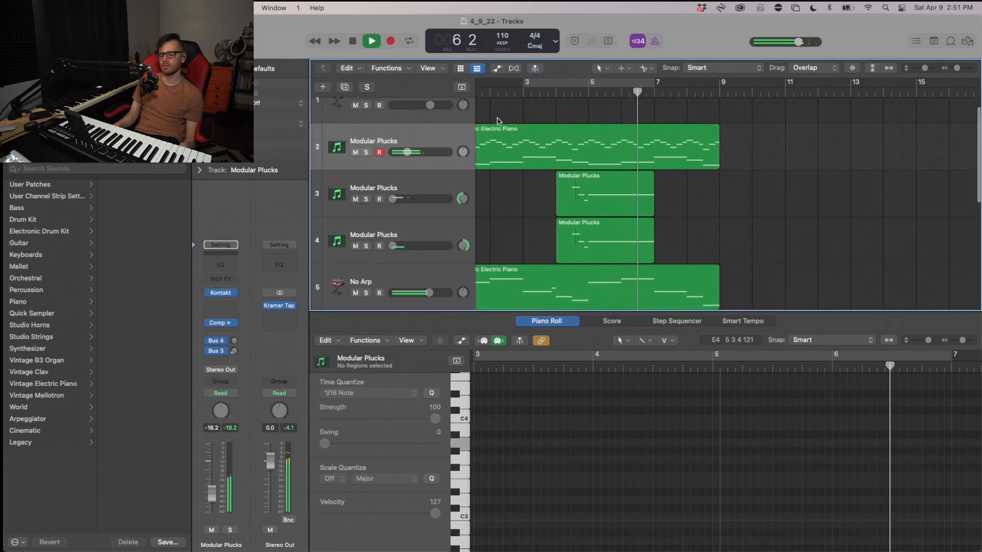
key(a)
key(a)
key(z)
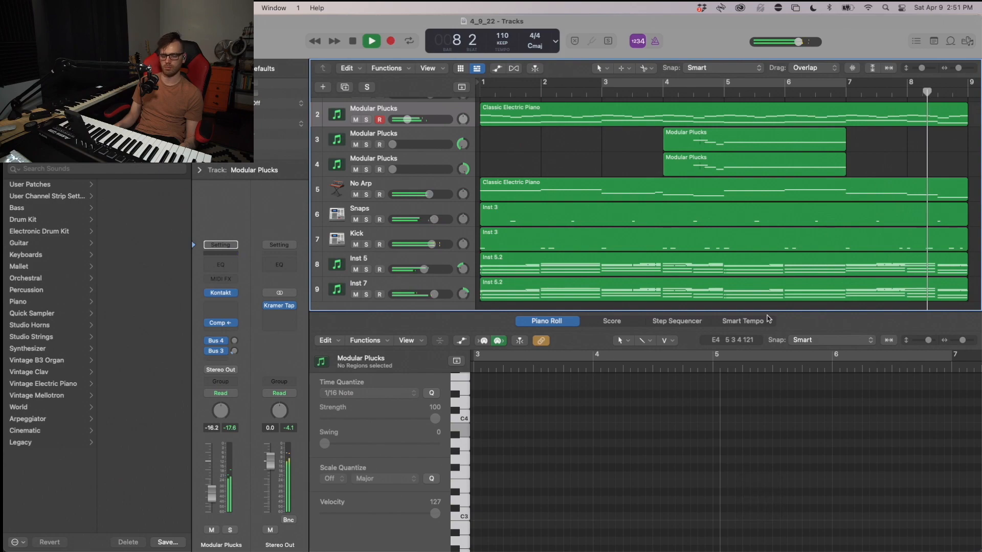
key(x)
key(x)
key(space)
Step: Select every region on tracks 2 through 9 and copy the whole eight-bar block to start at bar 9
key(z)
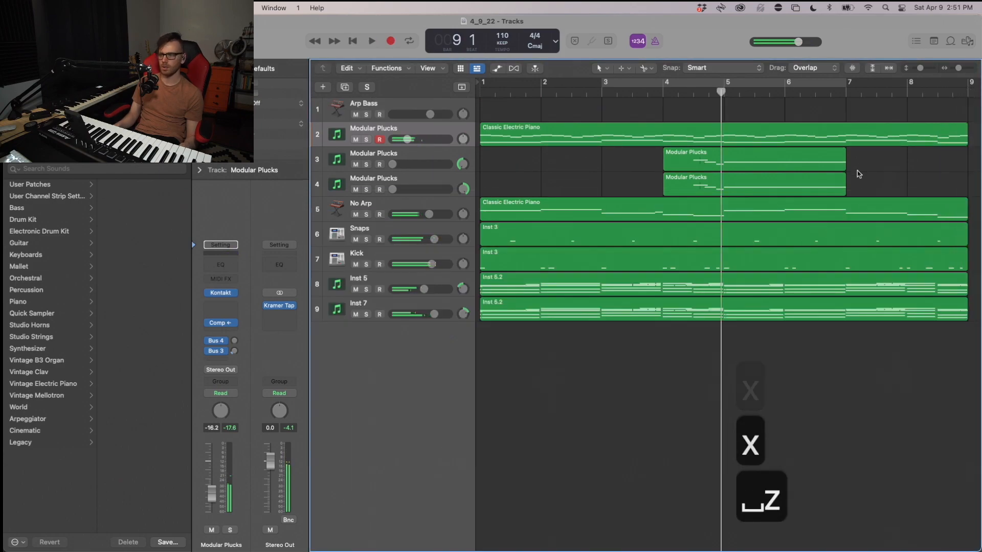
key(z)
key(z)
key(super+Up)
key(super+Up)
key(super+Up)
key(super+Left)
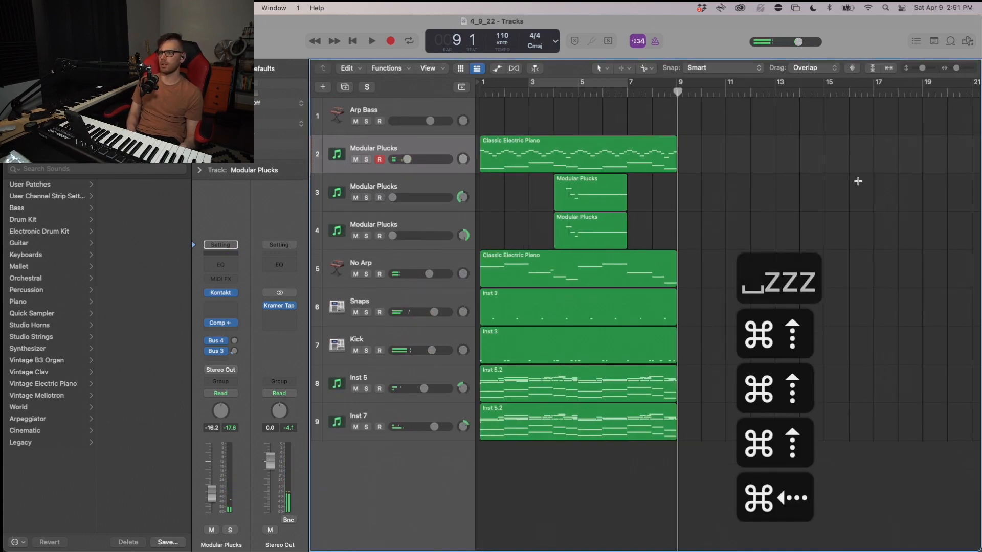
key(super+Left)
key(super+Left)
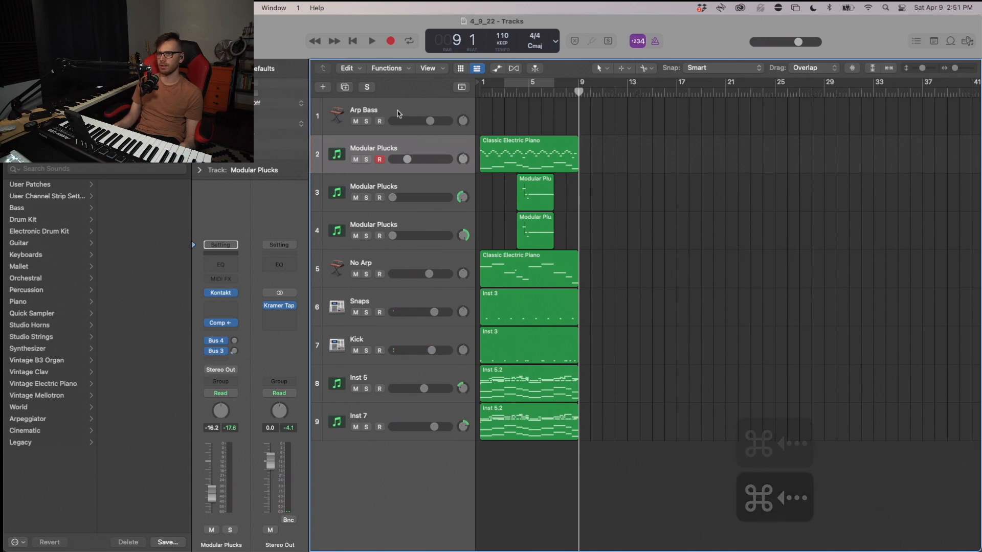
scroll(494, 164, right, 1)
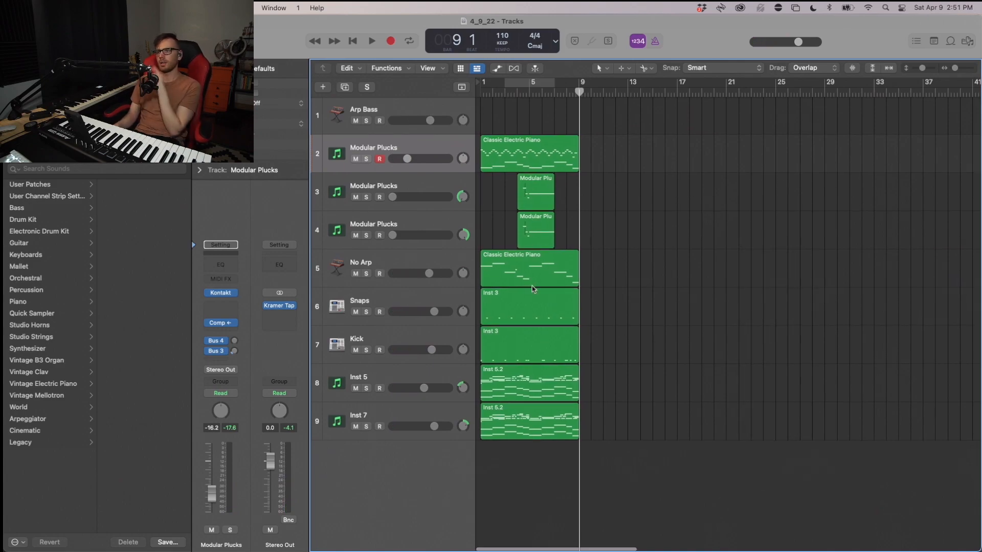
drag(614, 151, 513, 449)
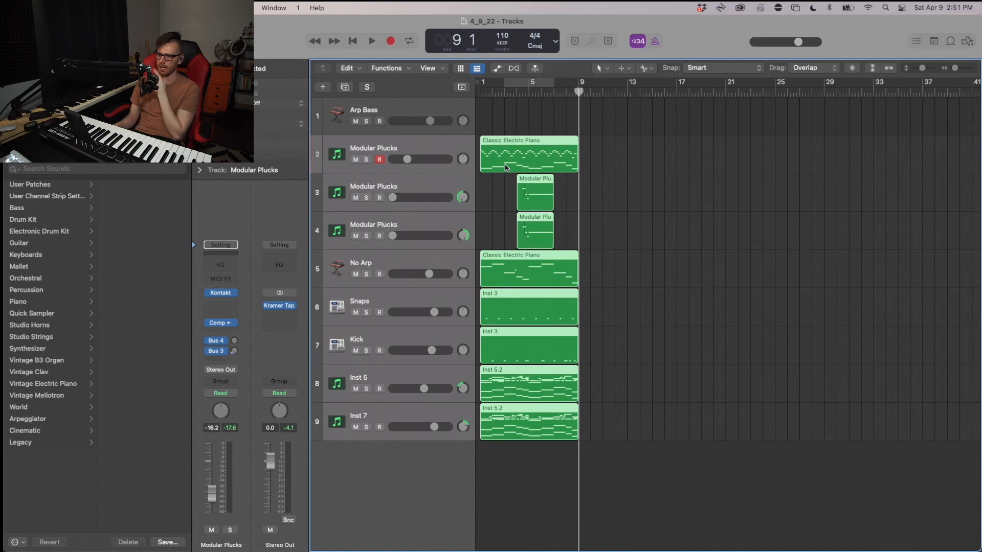
drag(506, 166, 606, 170)
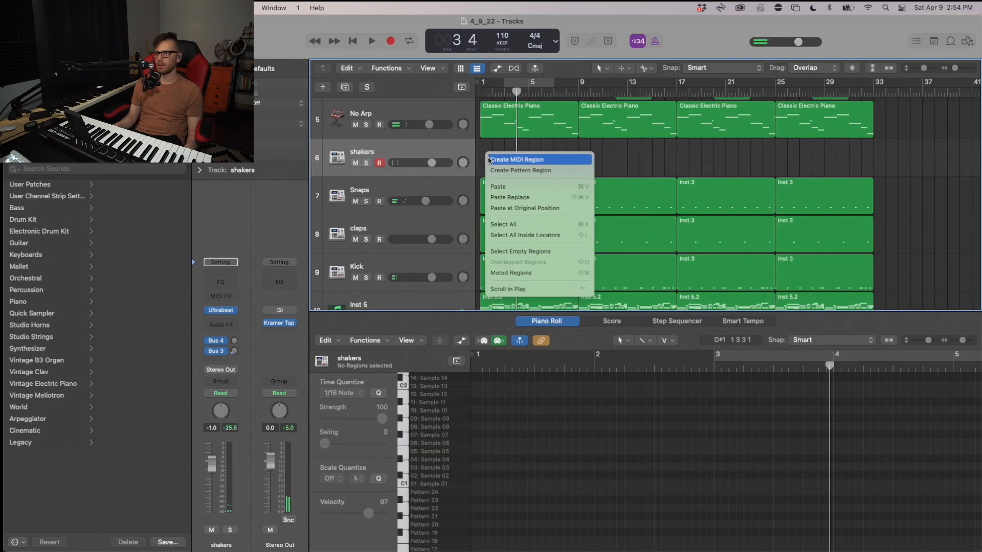
Step: Create an empty MIDI region on the shakers track at bar 1 and extend it to bar 9
click(492, 163)
drag(492, 171, 577, 168)
scroll(491, 486, down, 8)
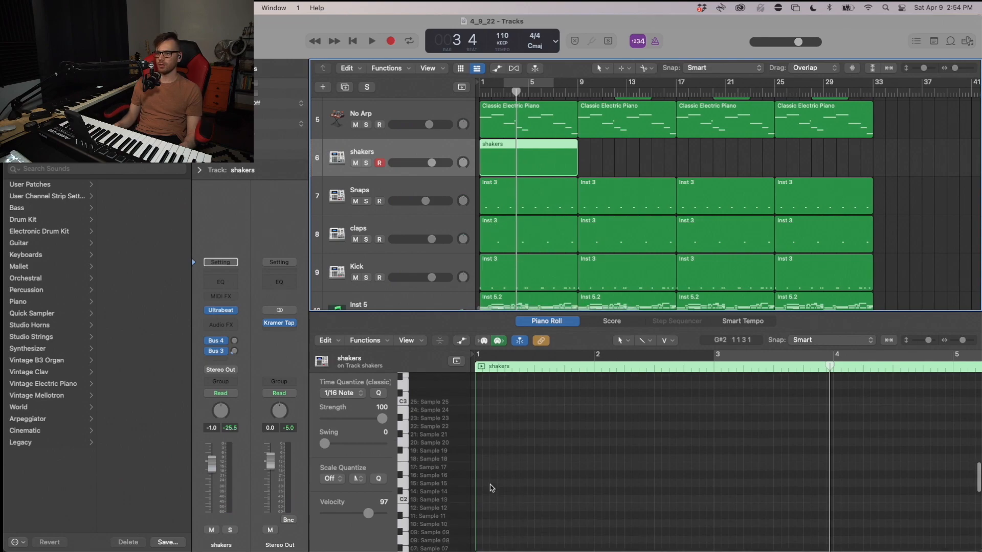
scroll(492, 487, up, 2)
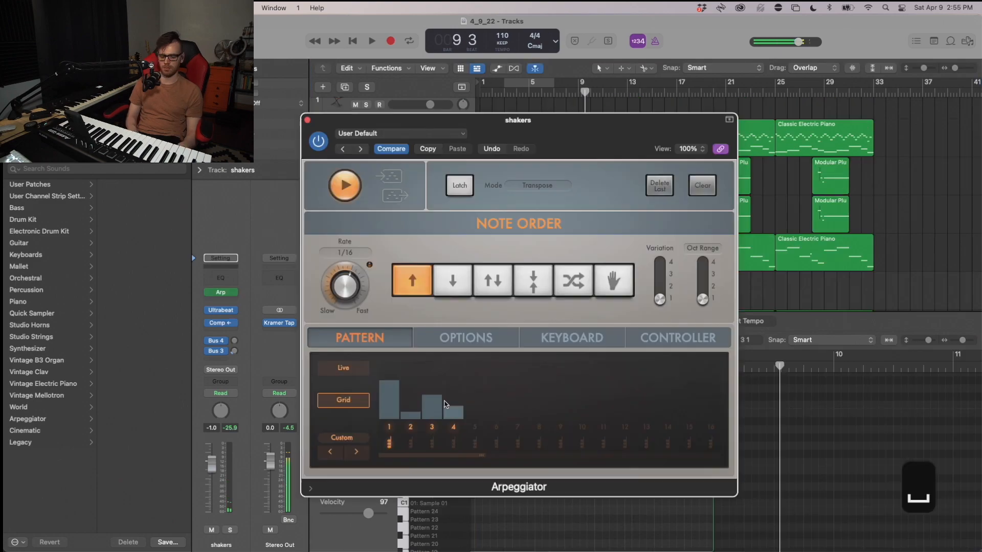
Step: Play the song from the start to hear the shakers' arpeggiated pattern, and close the Arpeggiator
key(Return)
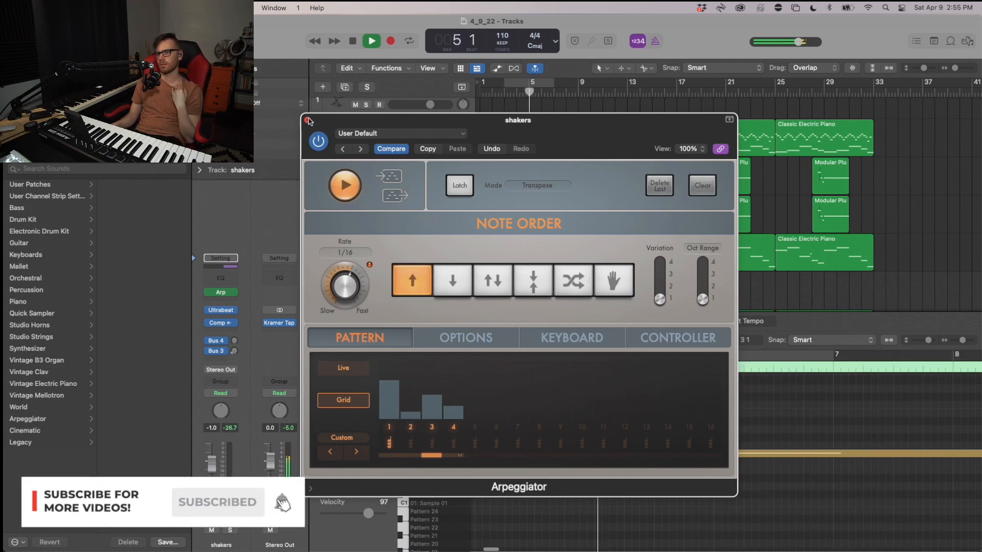
key(super+w)
click(364, 297)
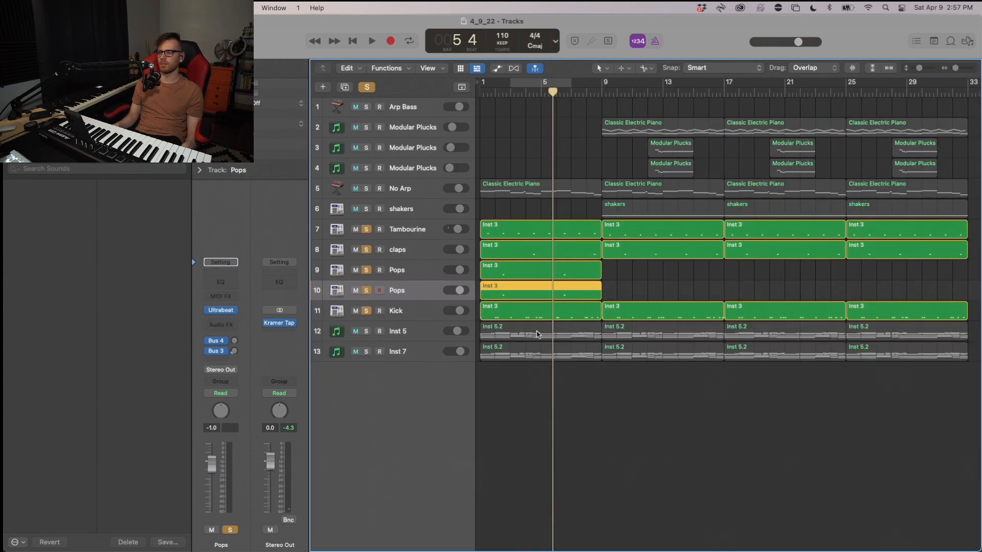
Step: Open the Inst 3 region on the lower Pops track and transpose its bar 6 note down a semitone to Sample 02
click(636, 307)
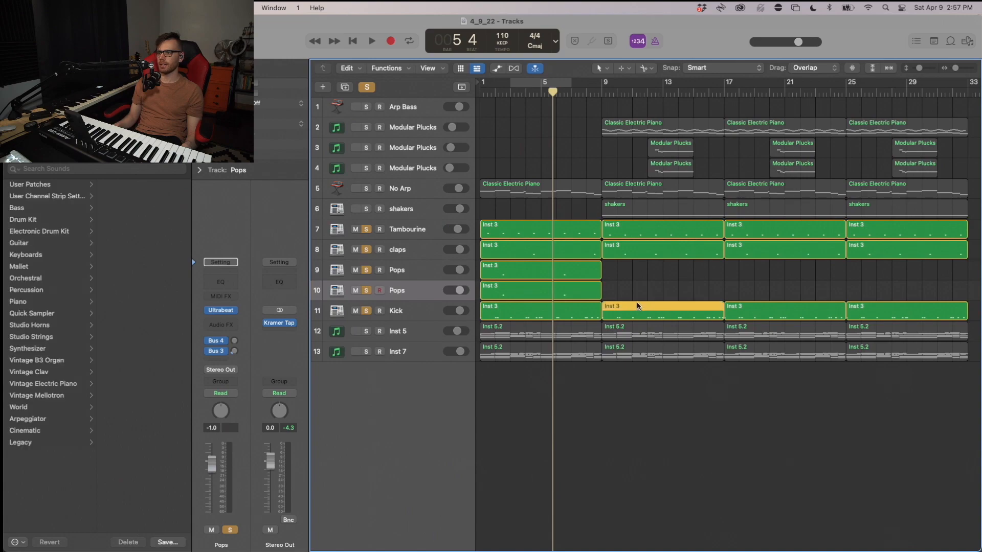
double_click(581, 296)
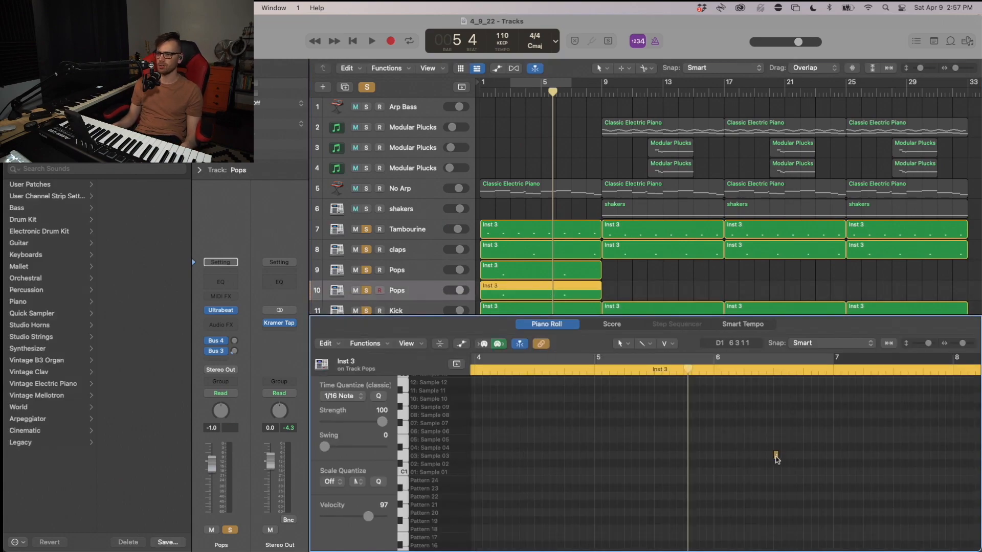
click(775, 456)
key(alt+Down)
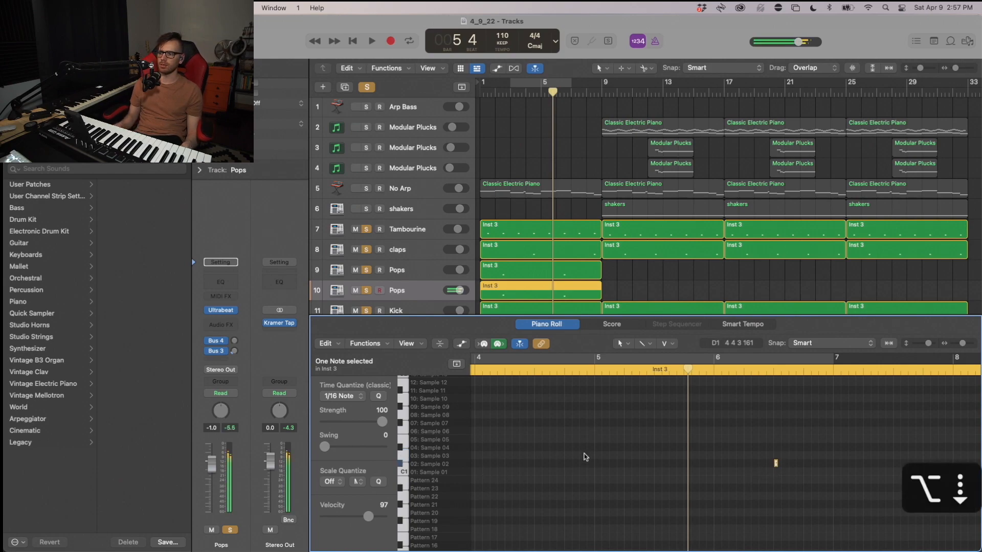
Step: Transpose the bar 2 note in the same Pops region down a semitone to Sample 02 and start playback
scroll(587, 456, right, 6)
scroll(603, 457, left, 8)
scroll(642, 455, left, 4)
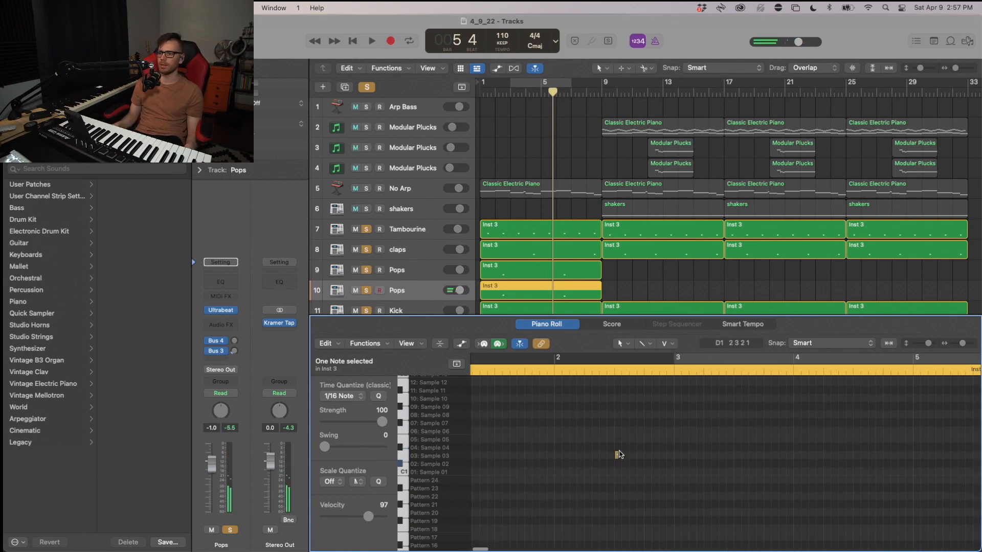
key(alt+Down)
key(space)
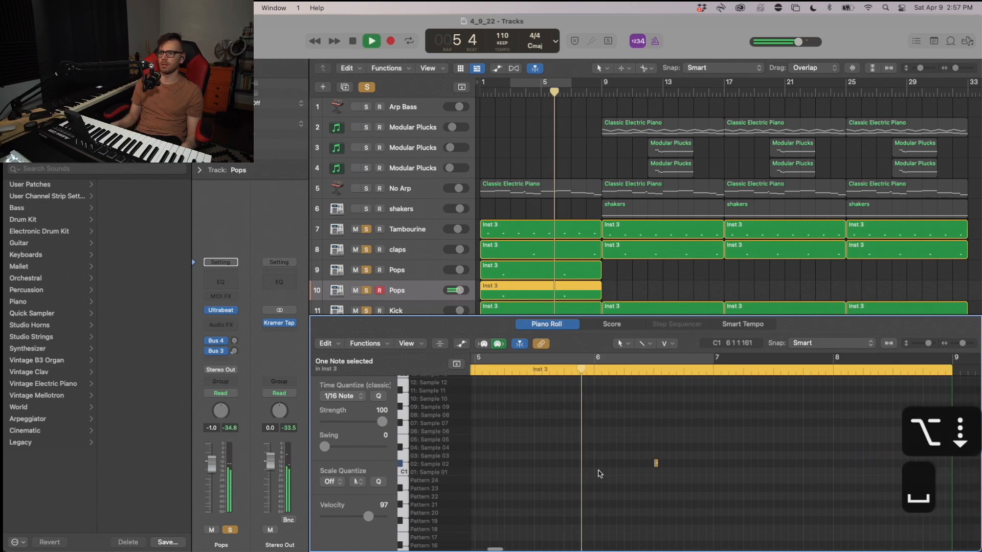
Step: Stop playback and replace the Inst 3 region on the lower Pops track with a copy of the bar 1 Tambourine region
key(space)
click(612, 294)
click(581, 296)
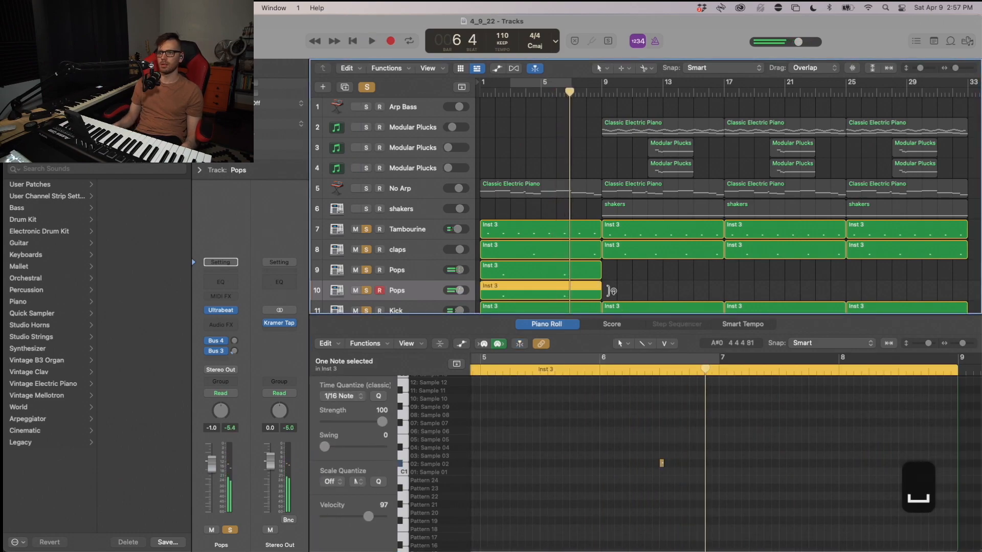
click(636, 433)
key(super+a)
click(617, 278)
click(566, 292)
key(BackSpace)
drag(560, 236, 564, 294)
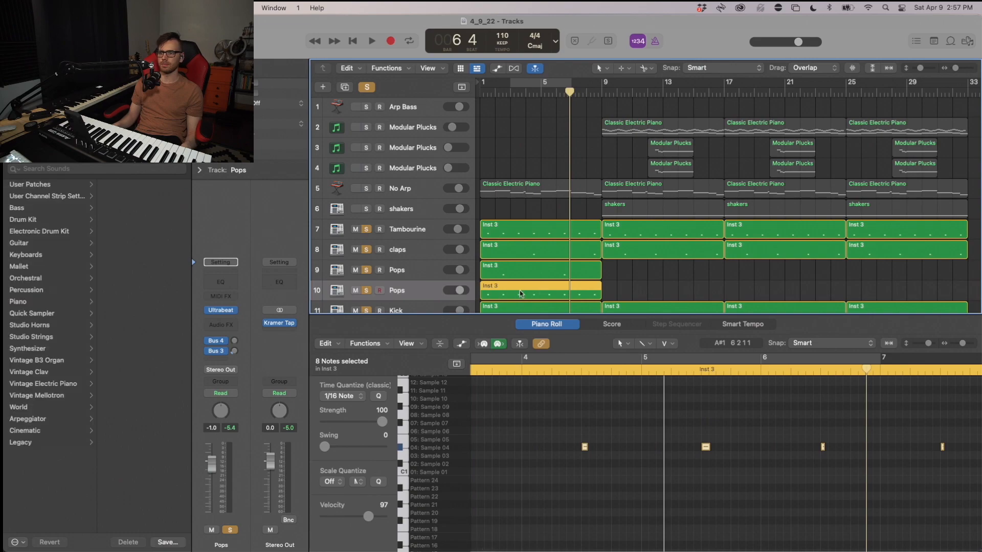
Step: Rename the lower Pops track to Snaps
double_click(519, 289)
double_click(407, 296)
text(SDn)
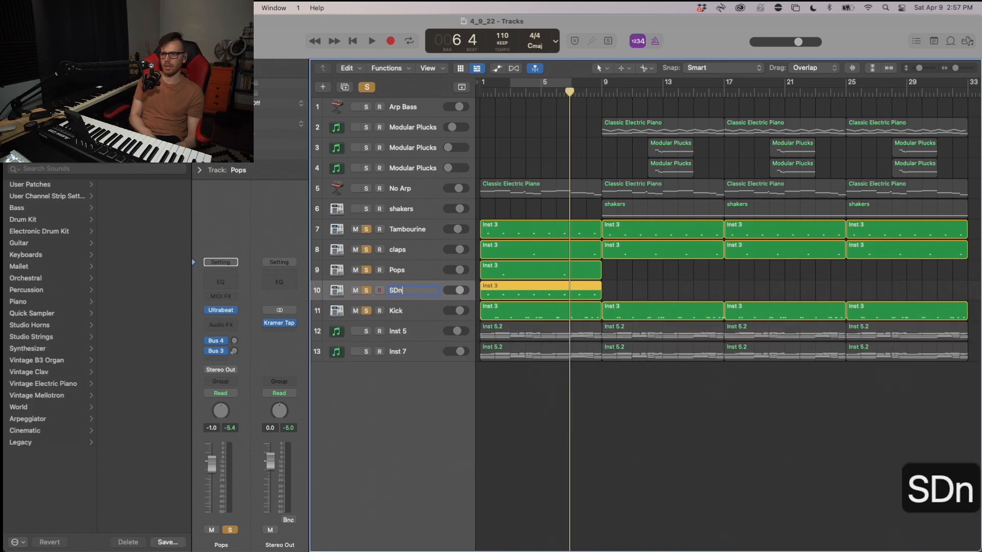
text(aps)
key(BackSpace)
key(BackSpace)
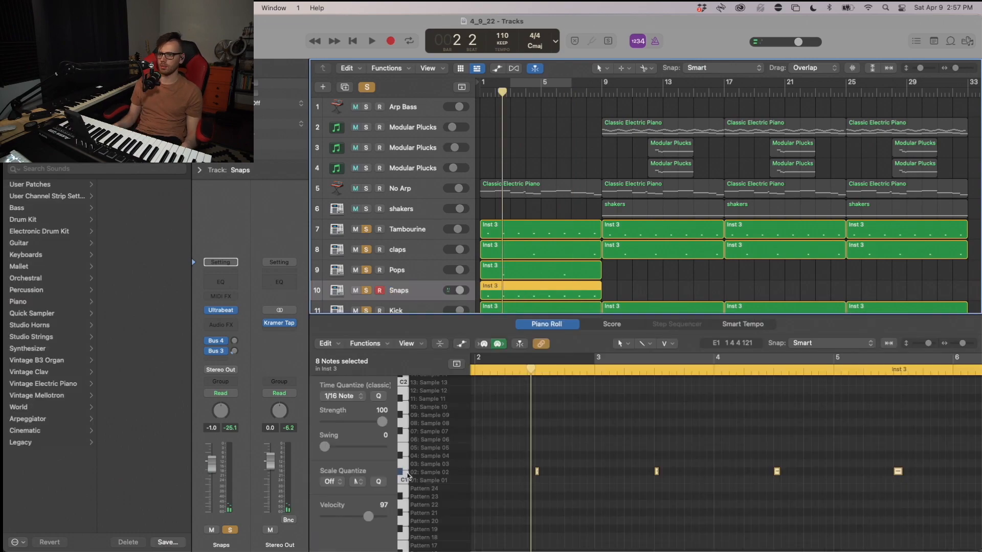
Step: Audition Sample 02 and play the song from the start to hear the Pops and Snaps parts with the other percussion
click(399, 471)
key(Return)
key(space)
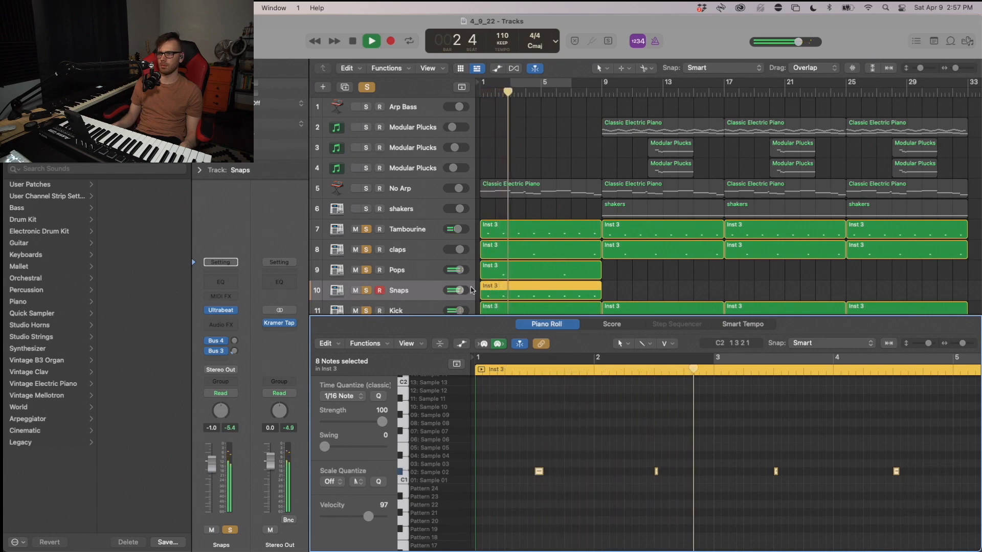
click(414, 277)
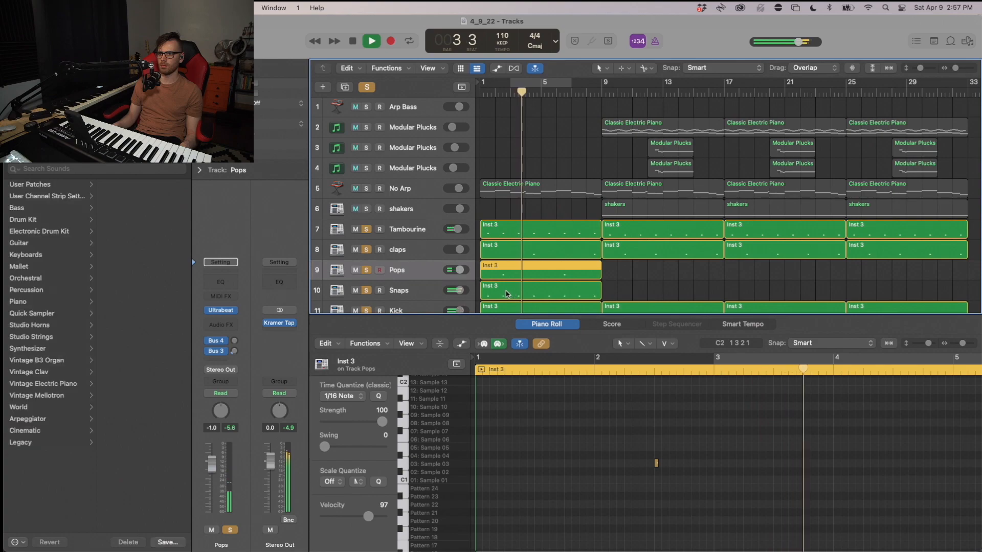
click(574, 291)
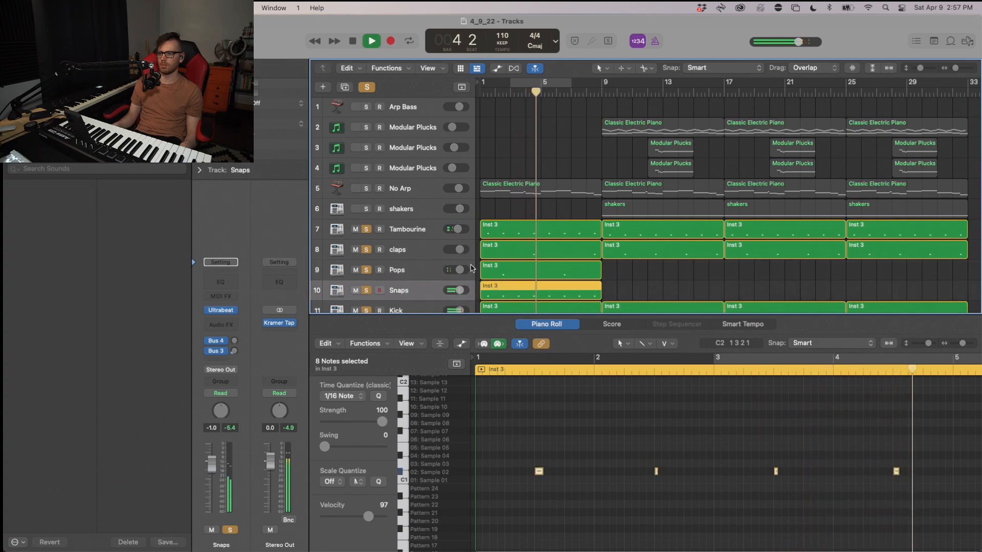
key(space)
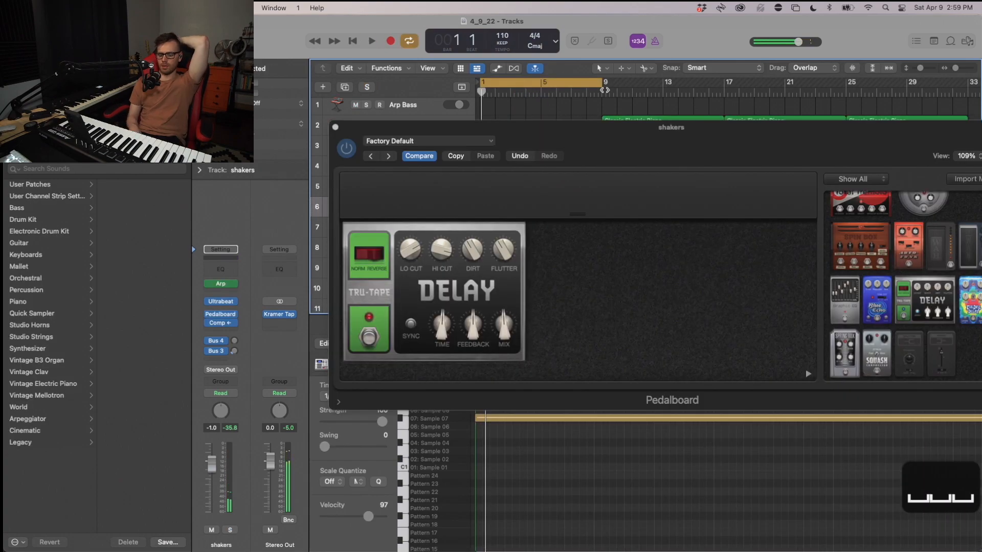
Step: Play the soloed shakers from the start and adjust the Mix of the Tru-Tape Delay in their Pedalboard
key(Return)
key(space)
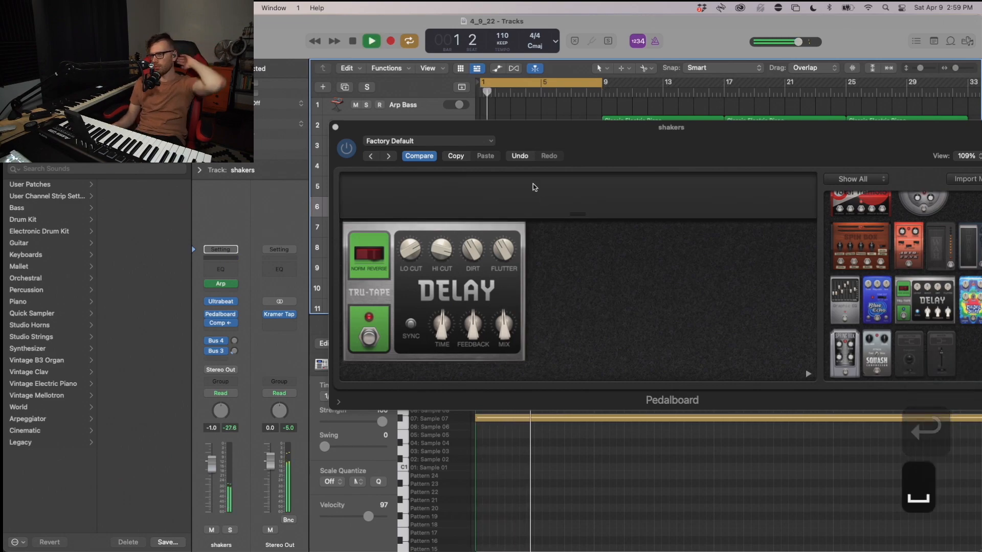
drag(505, 135, 486, 247)
click(367, 207)
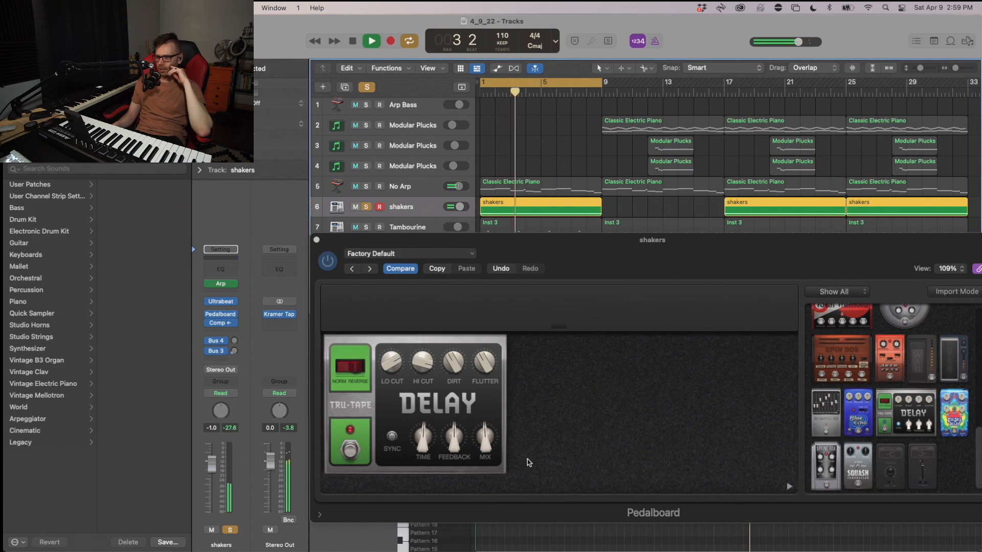
drag(489, 448, 489, 452)
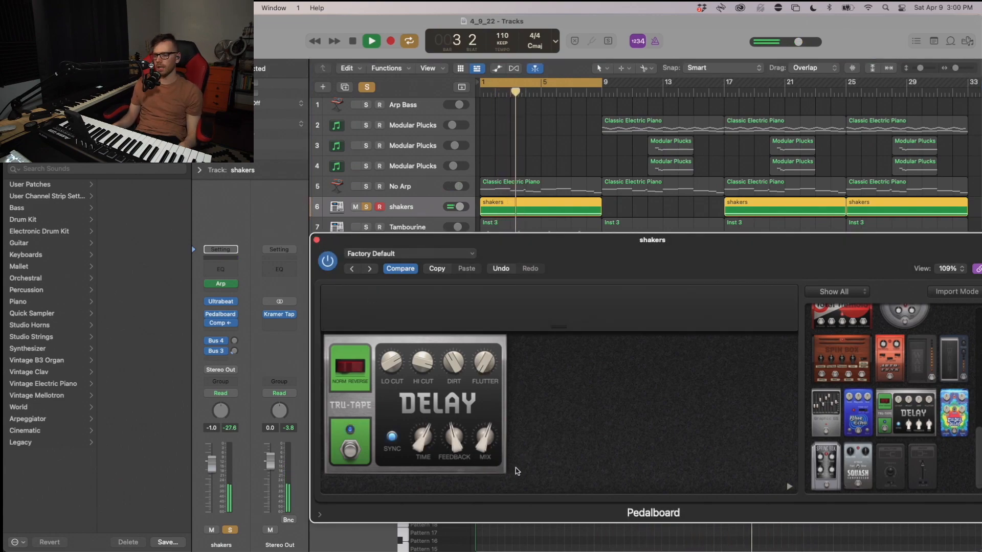
drag(491, 447, 491, 439)
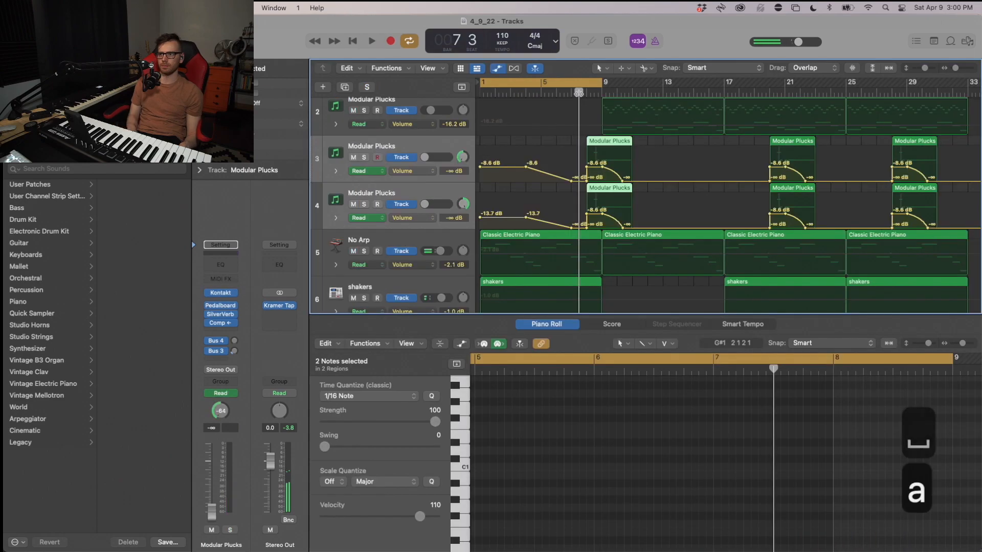
Step: Turn off the cycle and play the song from the start past bar 9 to hear the Modular Plucks fill
key(space)
key(a)
key(Return)
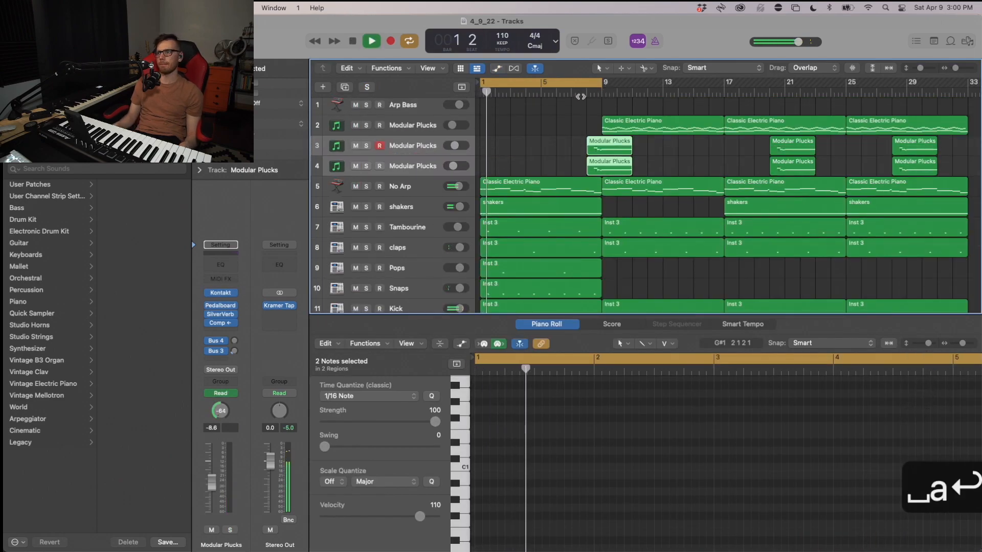
key(x)
key(c)
key(x)
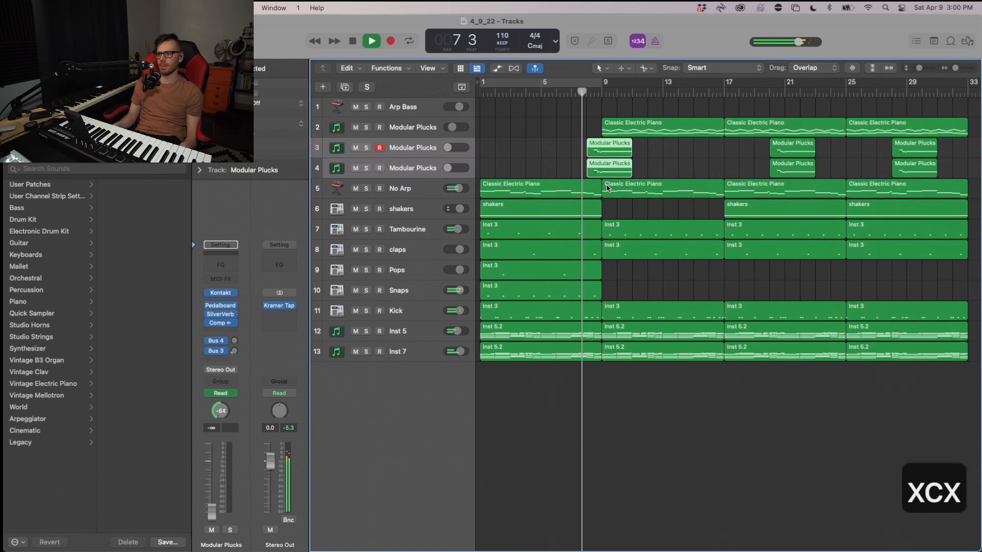
scroll(608, 188, right, 1)
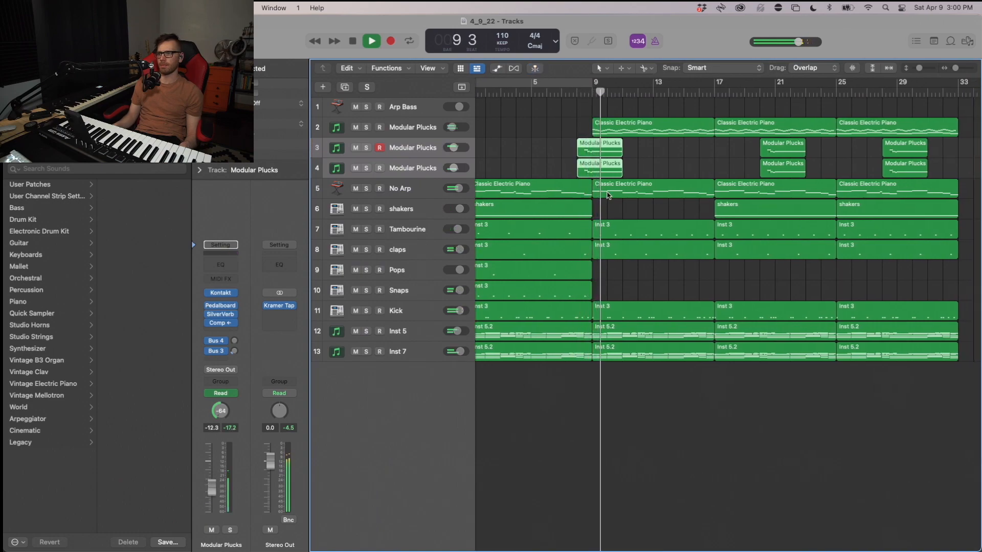
click(632, 155)
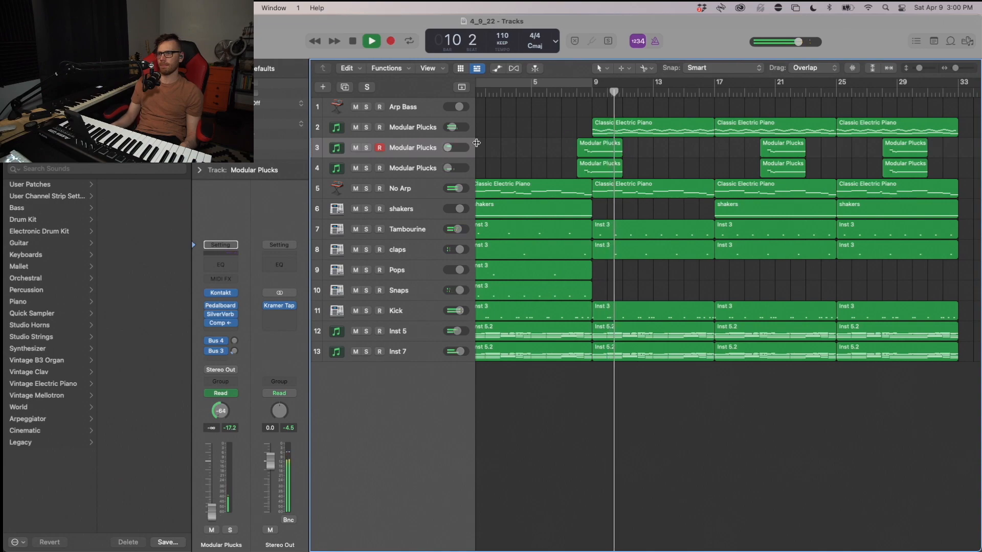
key(a)
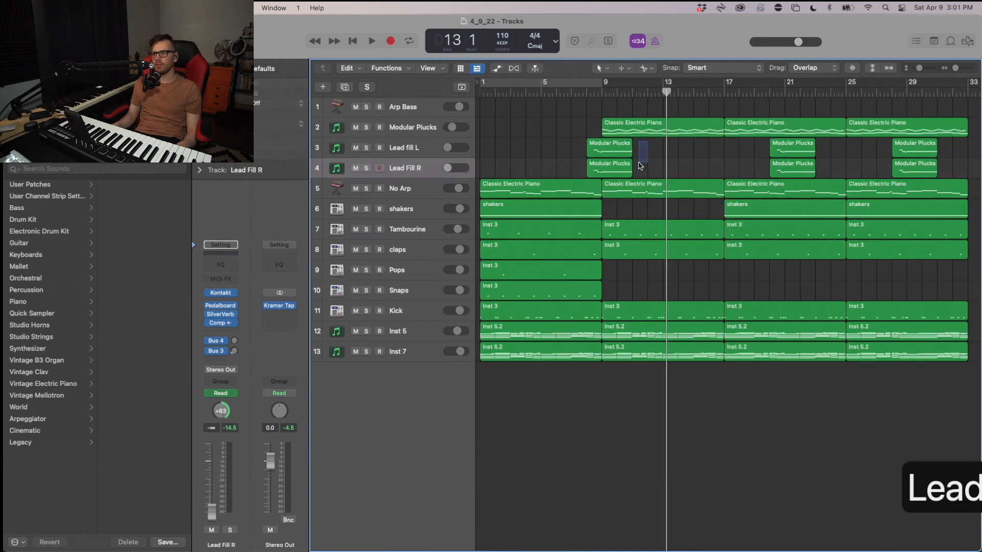
Step: Select the Lead fill L and Lead Fill R tracks and route both of their outputs to Bus 5 in the mixer
drag(642, 174, 566, 152)
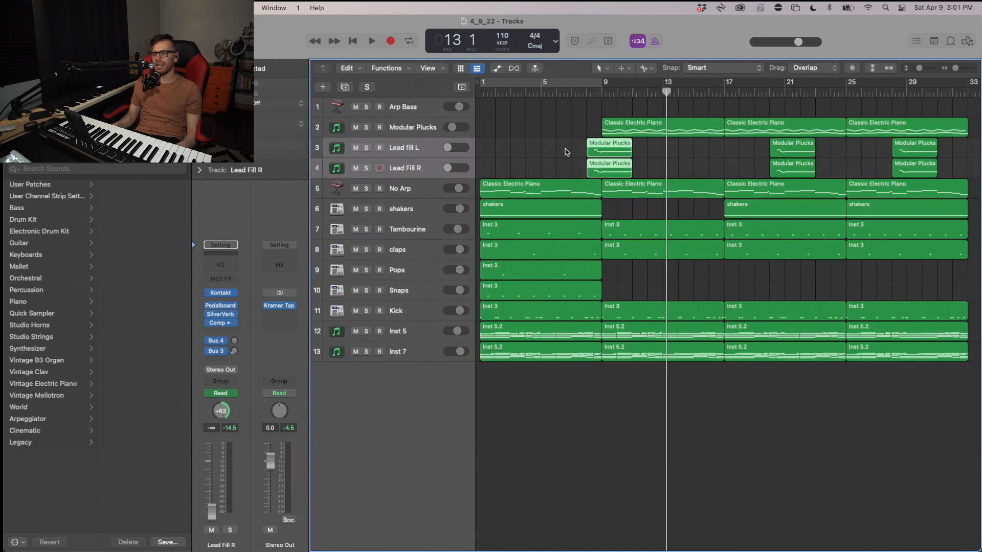
click(582, 164)
click(423, 155)
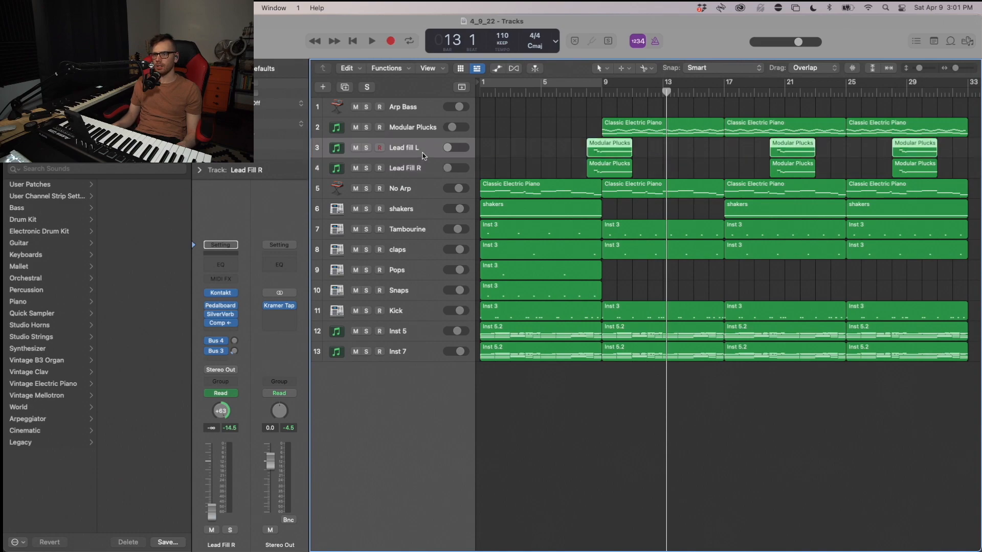
key(x)
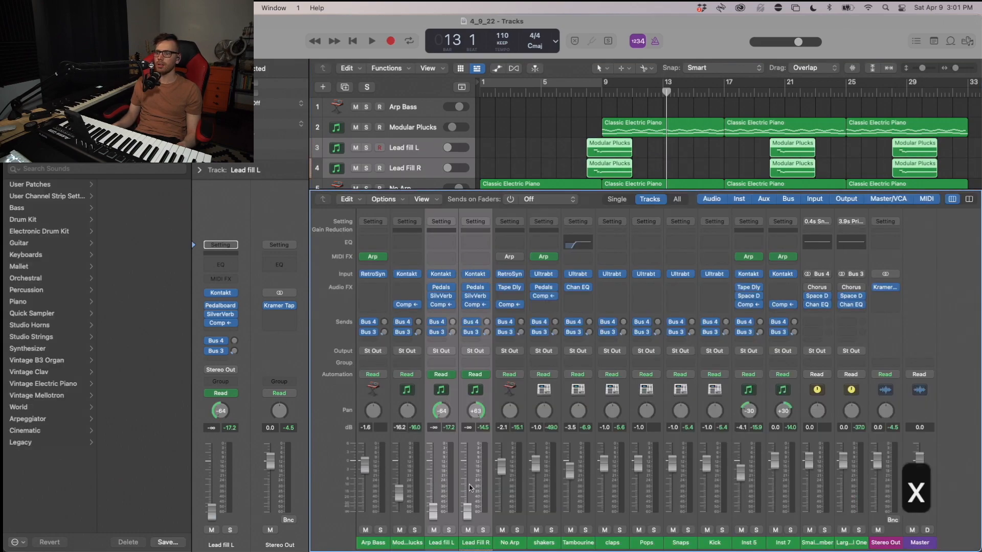
click(474, 350)
click(539, 323)
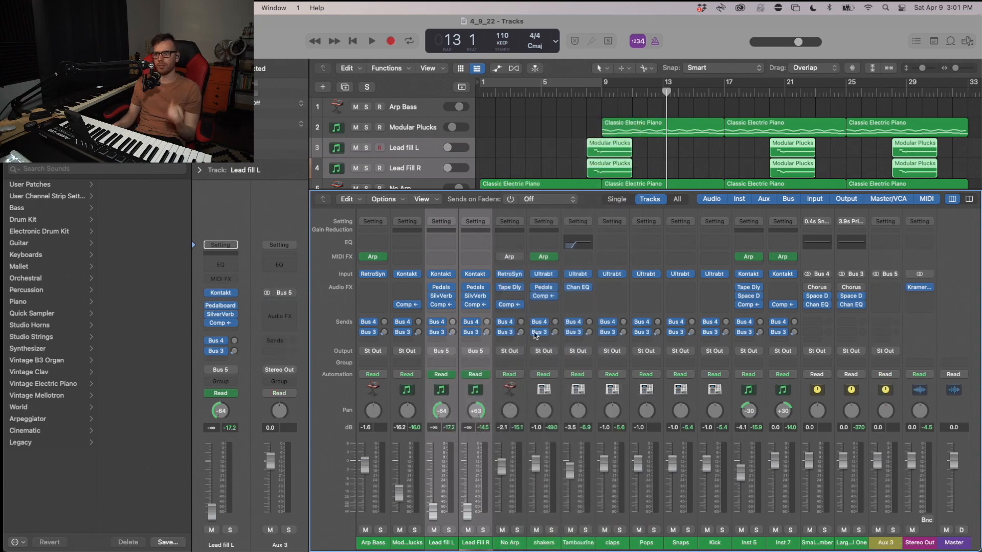
Step: Insert a stereo SilverVerb on the Aux 3 channel and close its window
click(881, 287)
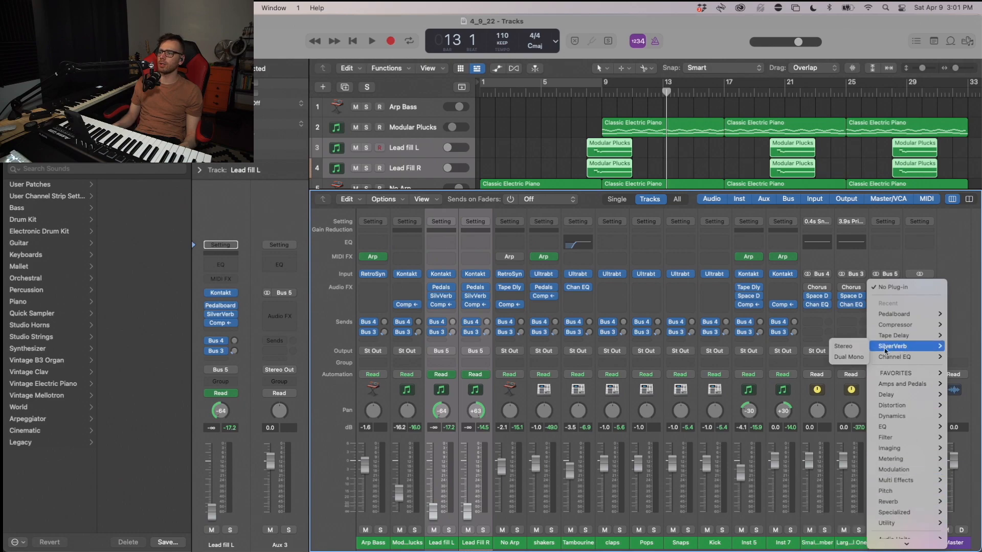
click(842, 346)
drag(615, 167, 686, 234)
drag(775, 408, 864, 438)
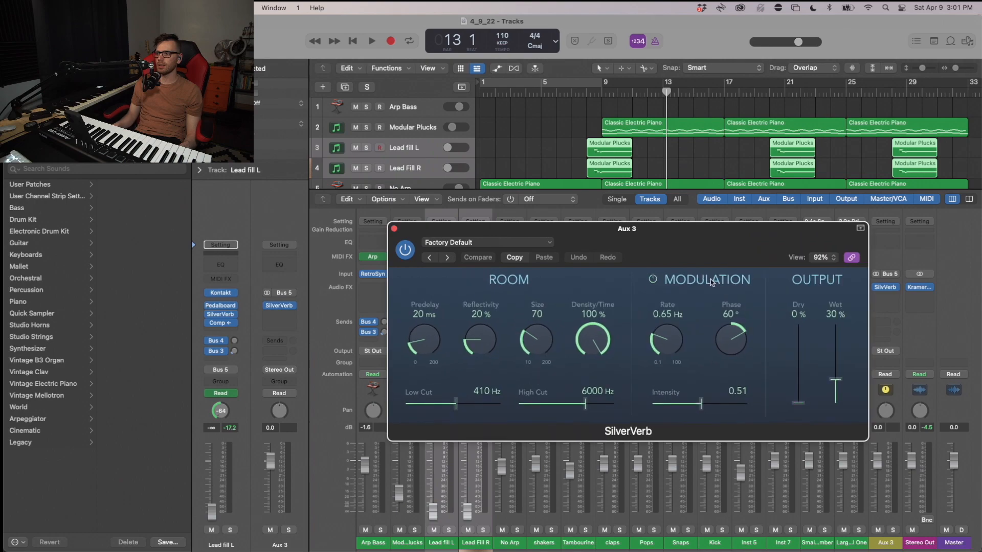
drag(626, 228, 603, 180)
drag(672, 193, 689, 233)
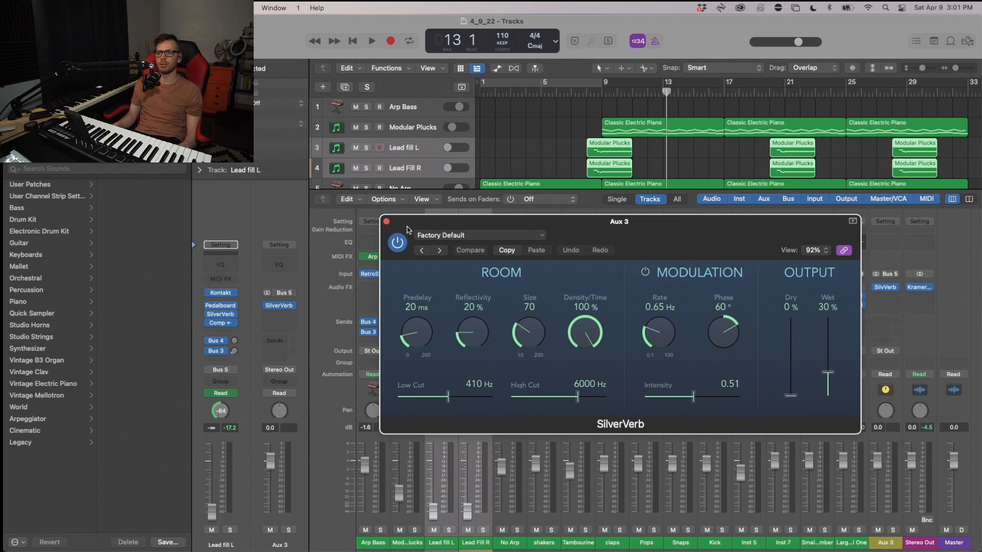
click(387, 222)
click(511, 146)
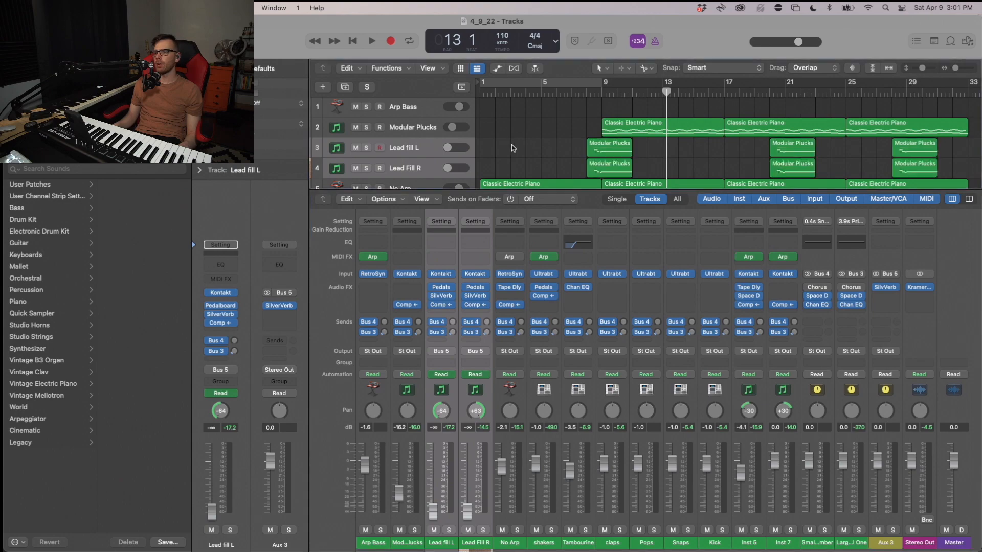
Step: Create a track named Bus 5 from the Aux 3 channel and place it below Lead Fill R
right_click(884, 538)
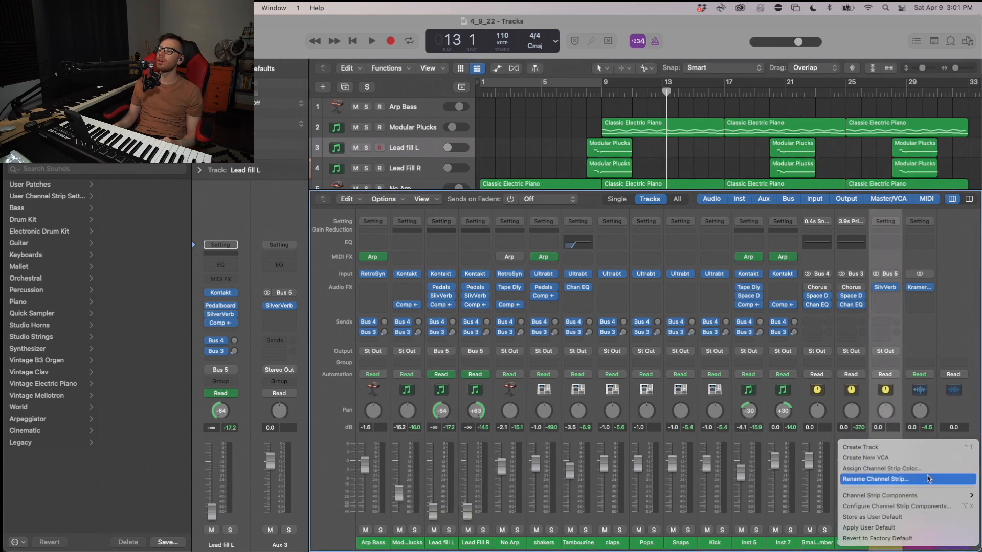
click(857, 444)
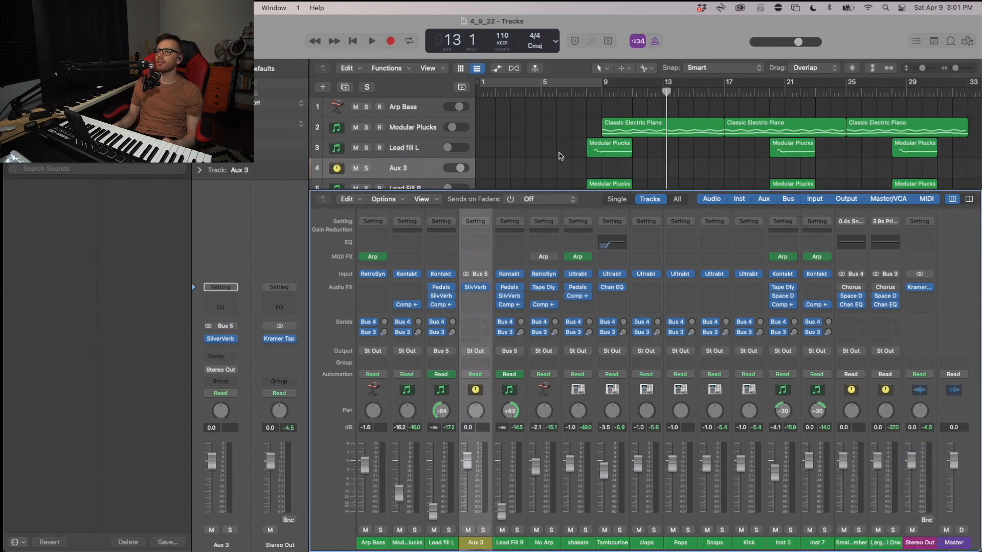
click(415, 169)
text(Bus 5)
key(Return)
scroll(409, 166, down, 1)
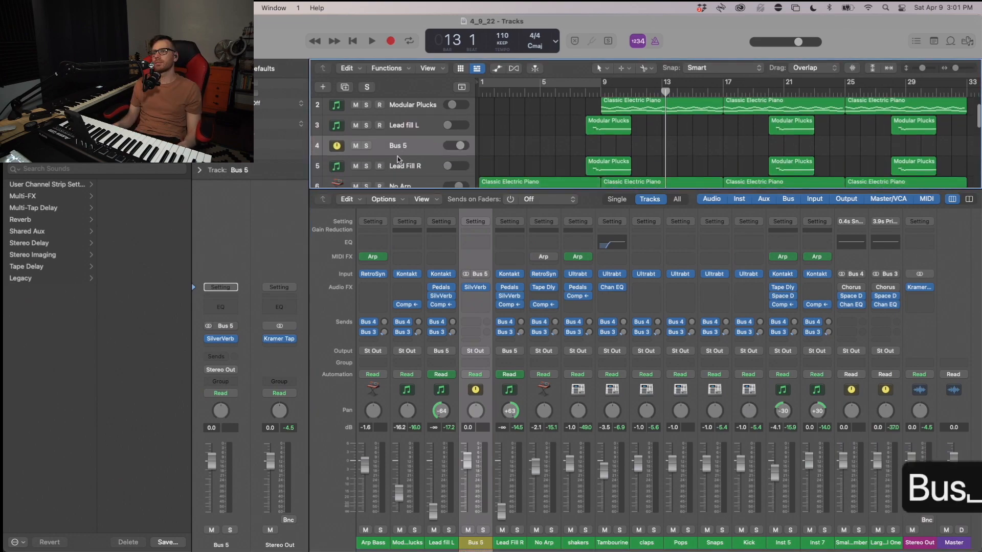
drag(400, 149, 402, 170)
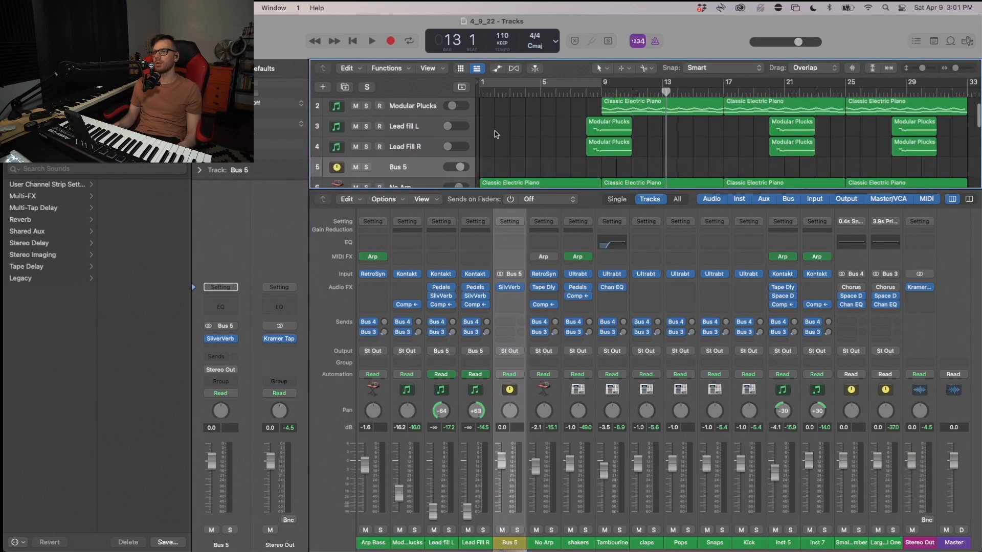
Step: Show automation and set the Bus 5 track's lane to the SilverVerb Wet parameter
key(a)
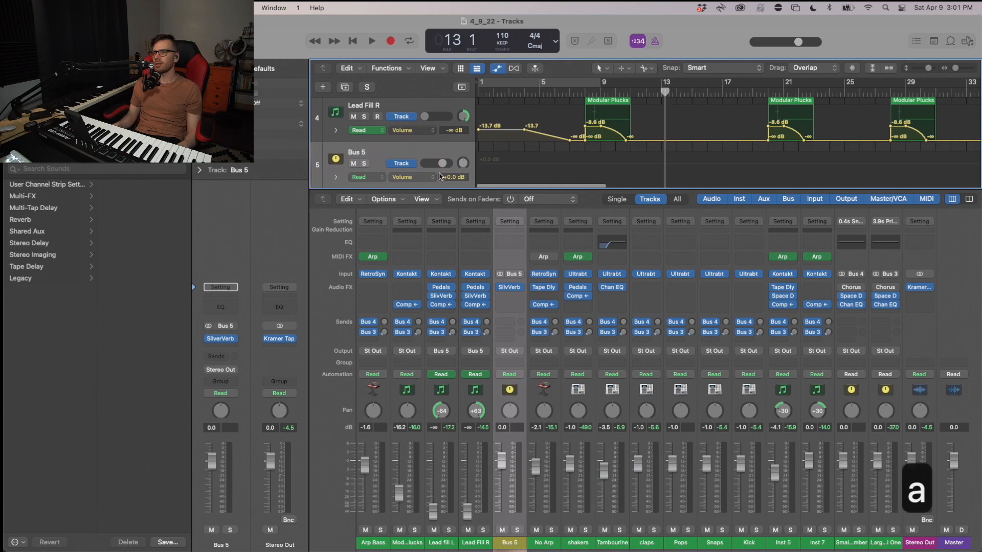
click(418, 182)
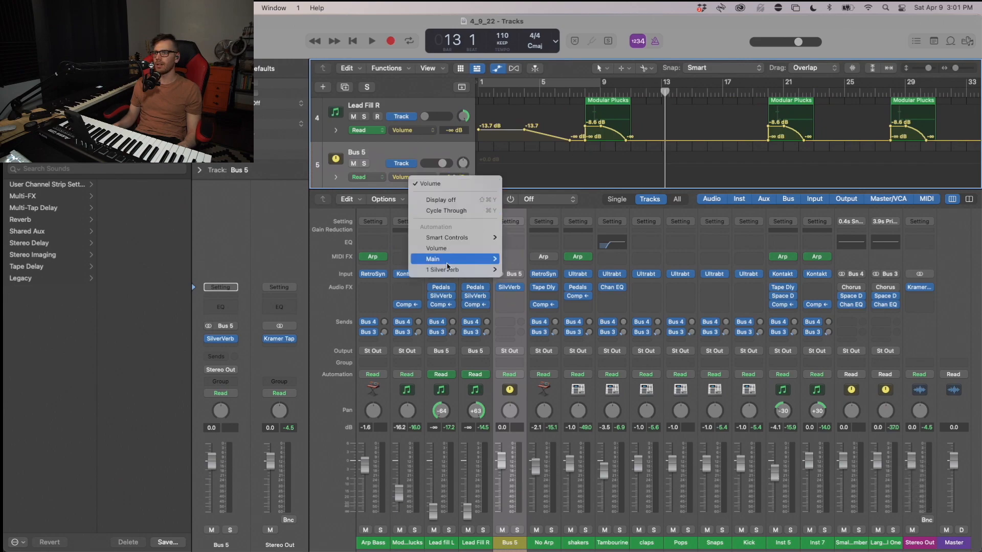
mouse_move(444, 275)
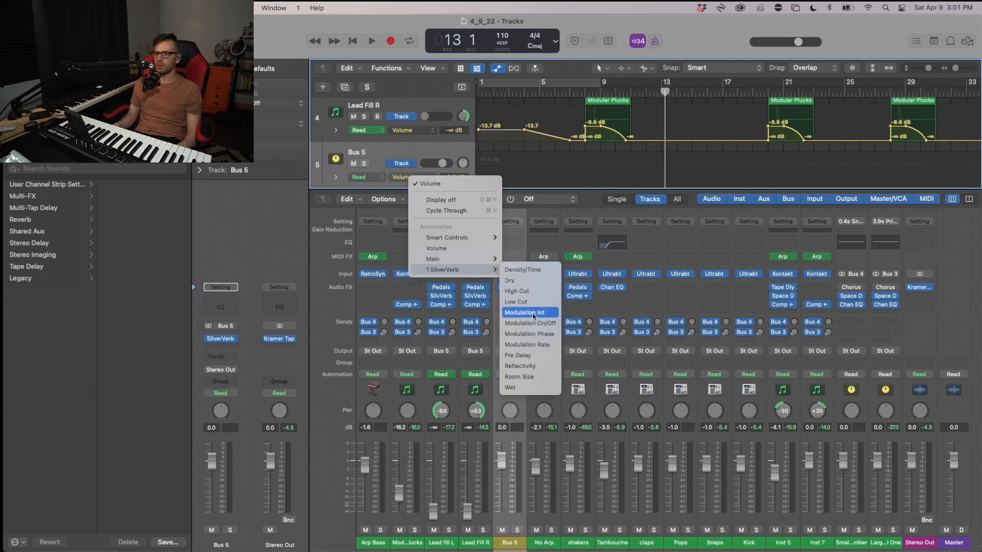
click(527, 388)
scroll(632, 166, down, 1)
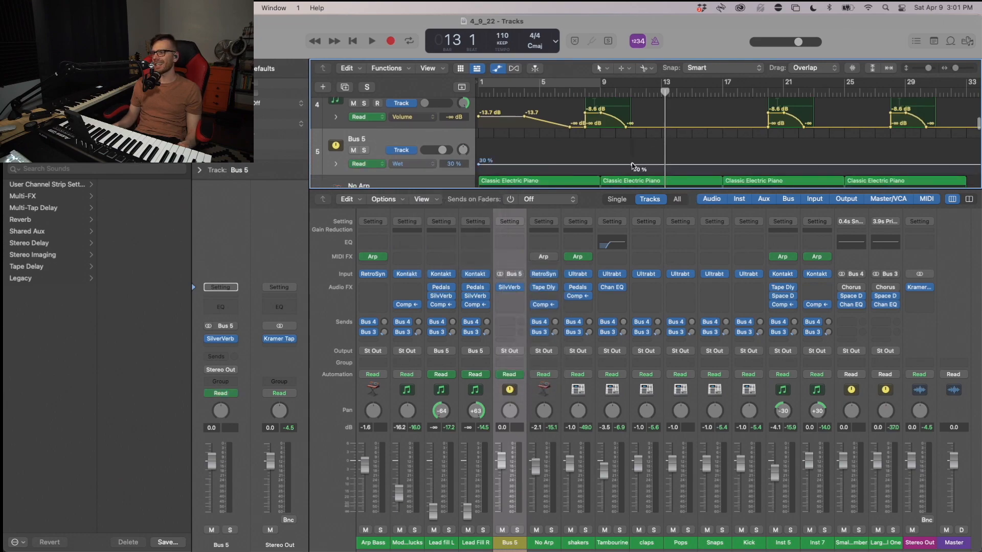
Step: Ramp the Bus 5 Wet automation from 30% to 100% between about bar 9 and bar 10
drag(631, 165, 615, 141)
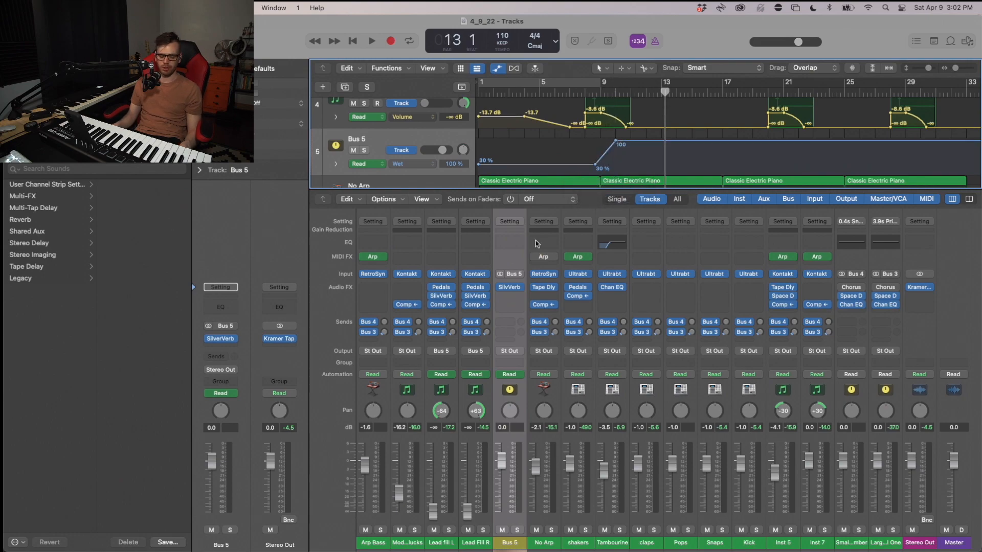
key(a)
key(a)
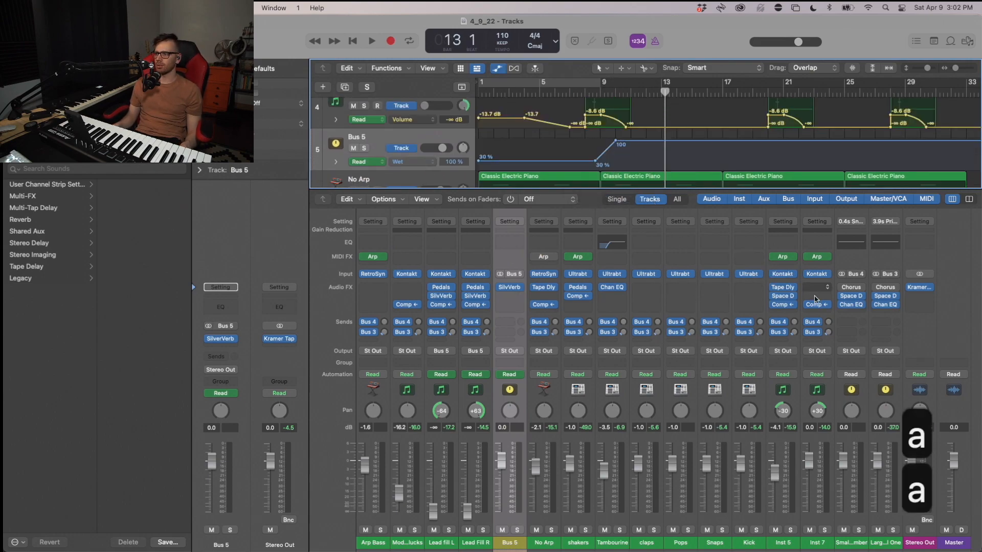
Step: Switch the Bus 5 lane to the SilverVerb Dry parameter and curve it from 100% down to 0% just before bar 9
click(423, 164)
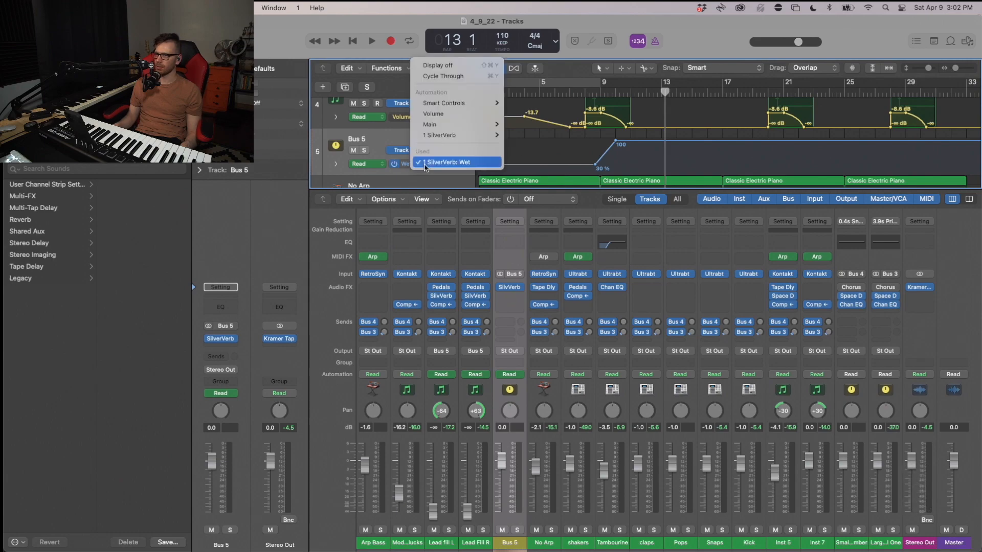
mouse_move(480, 136)
click(510, 146)
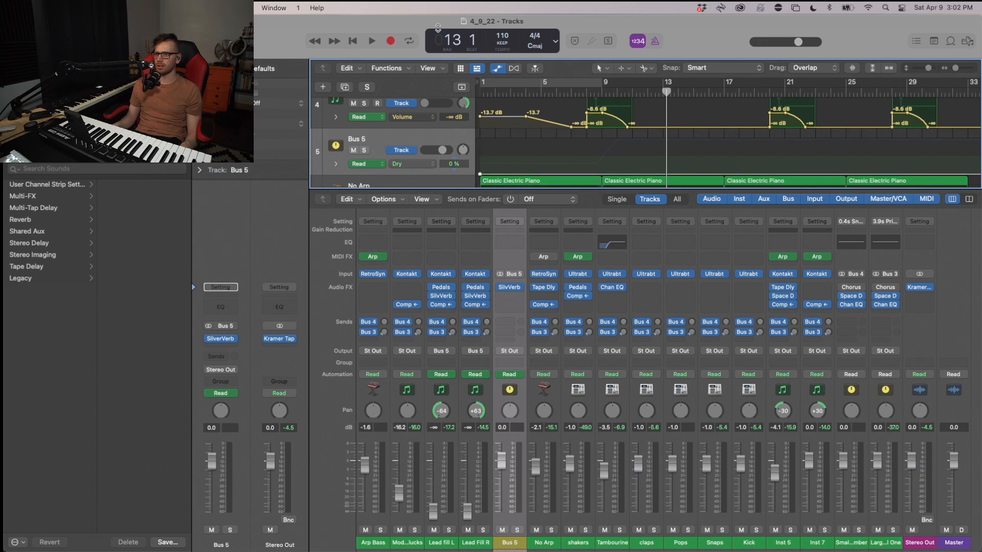
click(586, 140)
drag(601, 142, 614, 118)
drag(605, 174, 607, 173)
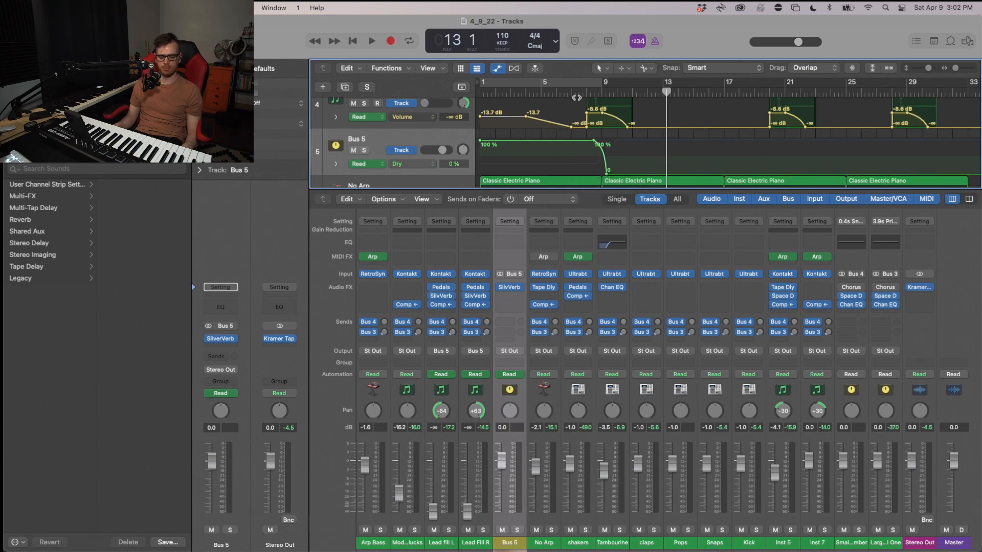
Step: Hide the automation and play the song from about bar 8 to hear the lead fills through Bus 5
key(a)
double_click(587, 92)
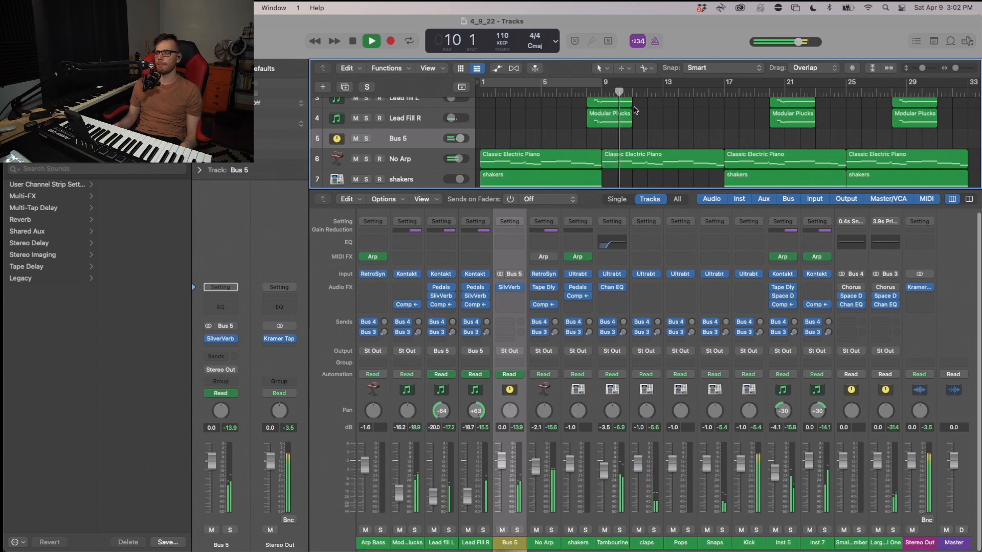
key(space)
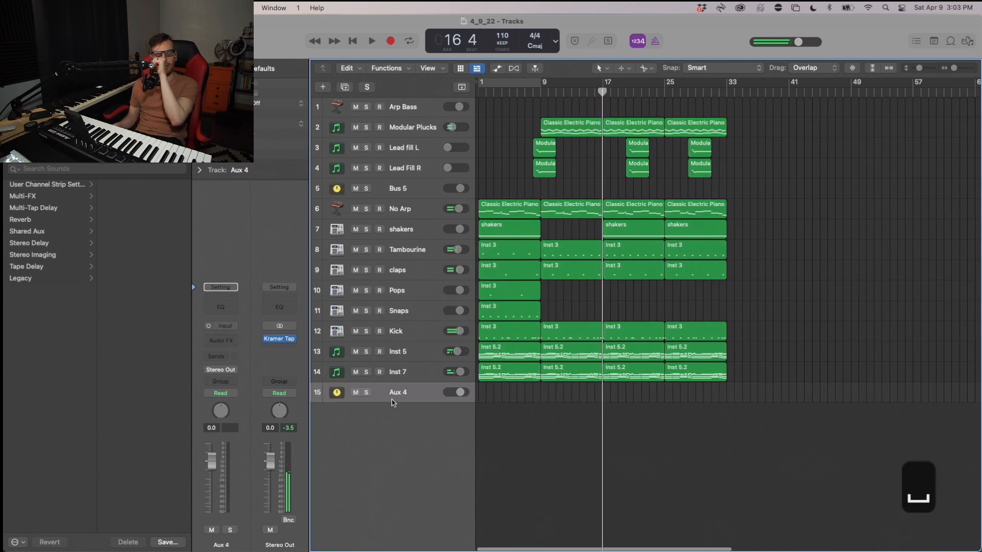
Step: Delete the empty Aux 4 track and add a software instrument track with Massive as its instrument
key(BackSpace)
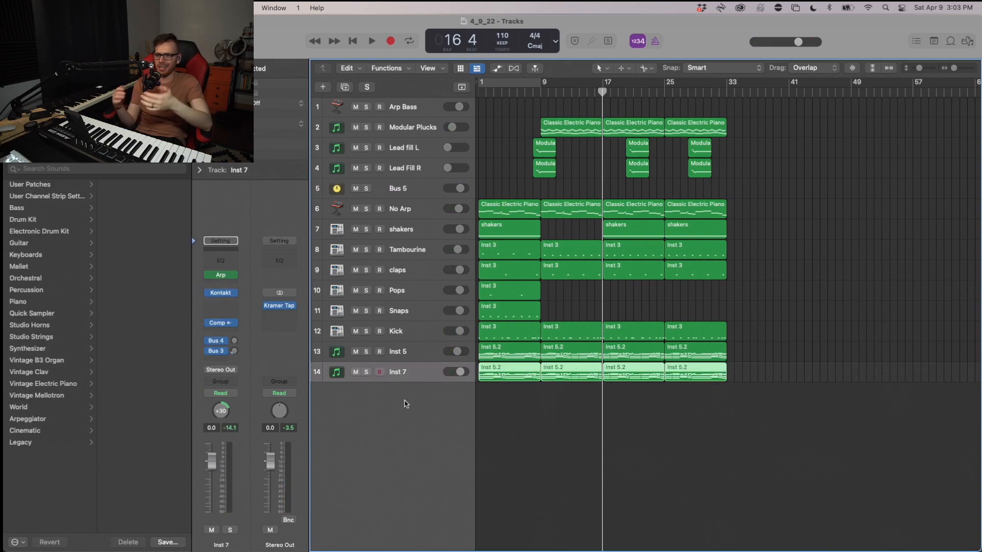
scroll(407, 404, left, 1)
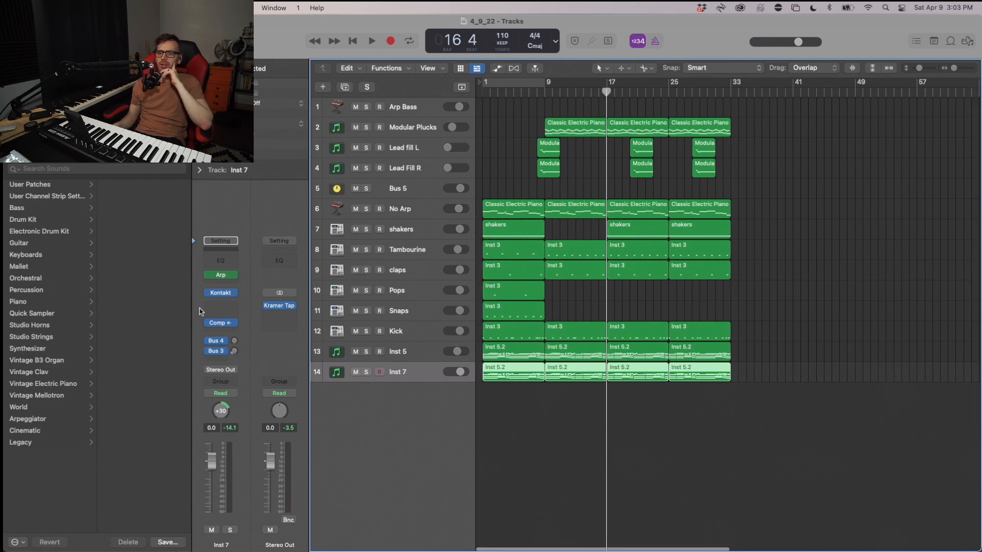
double_click(401, 416)
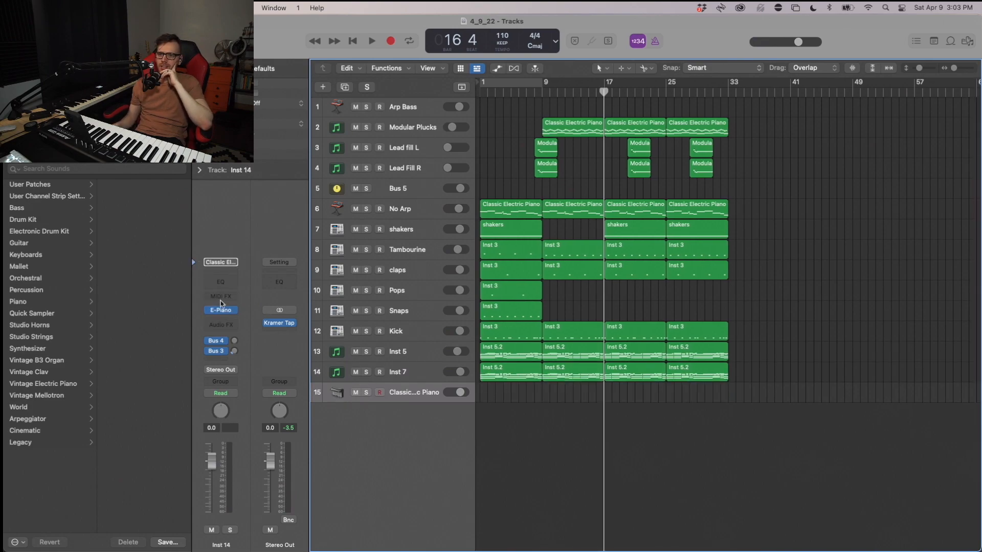
click(229, 310)
click(265, 160)
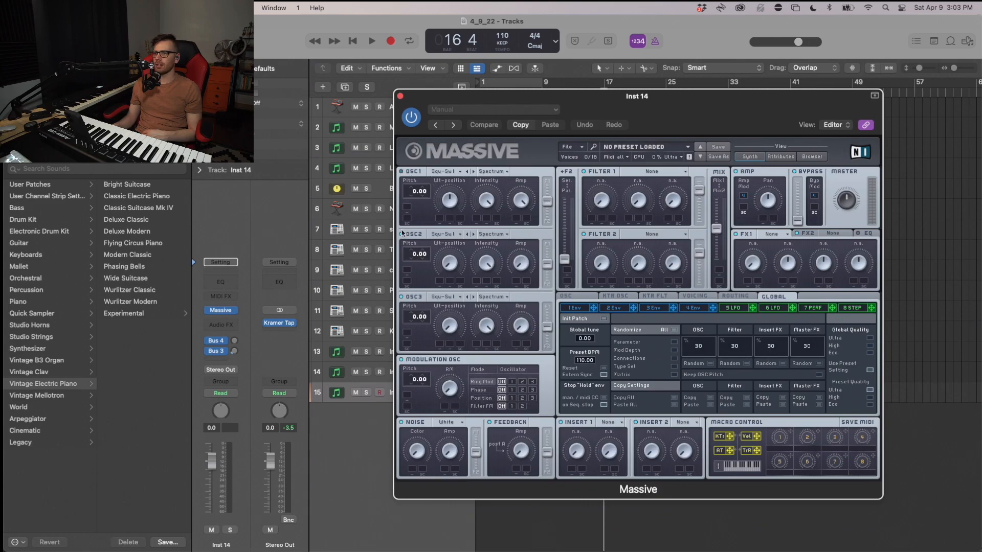
Step: Raise the noise generator's level in Massive and set Filter 1 to Lowpass 4
click(440, 172)
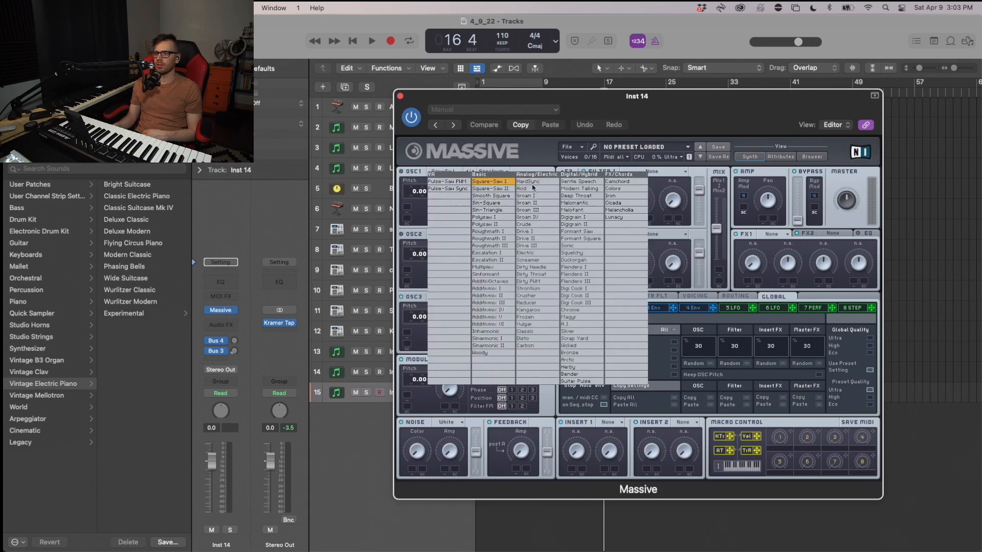
click(427, 419)
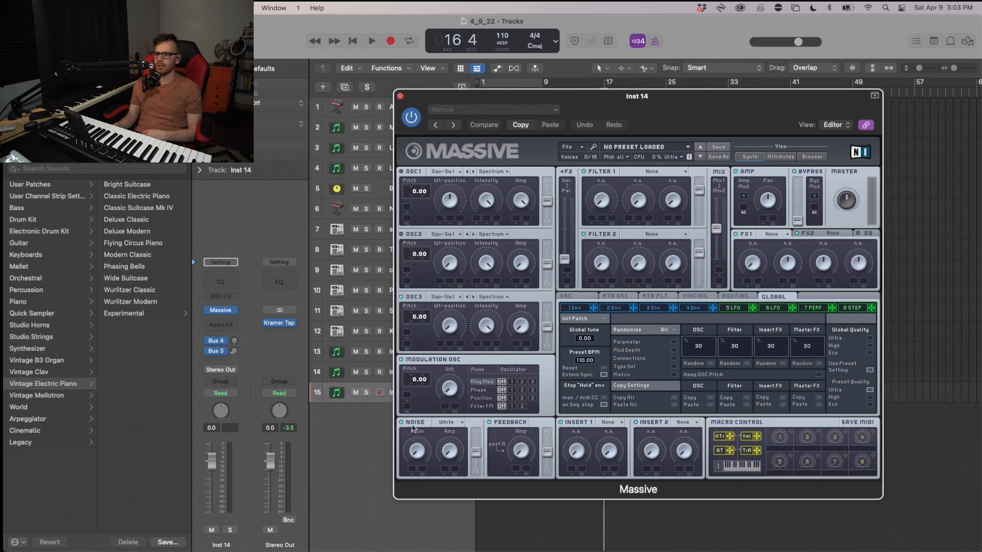
drag(450, 447, 450, 389)
drag(417, 451, 419, 435)
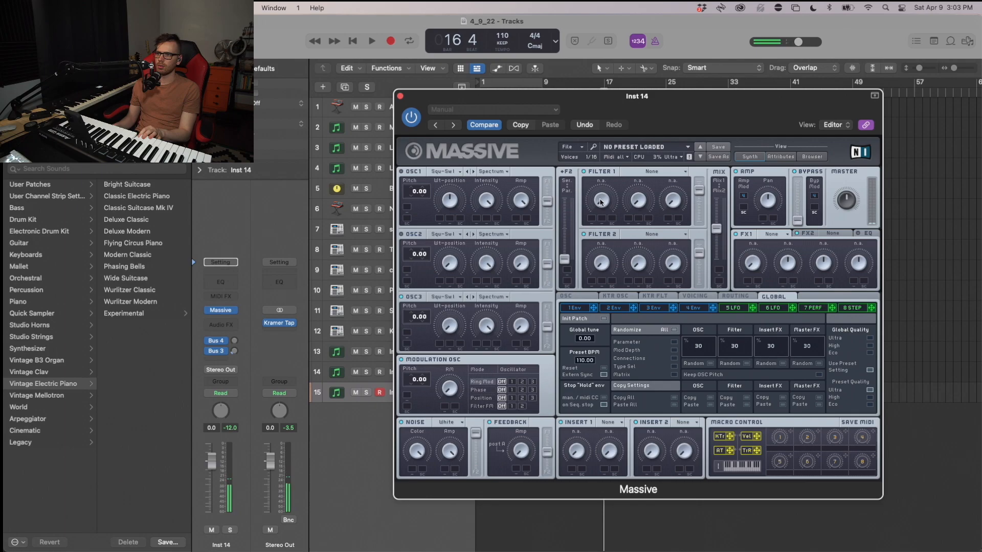
click(647, 172)
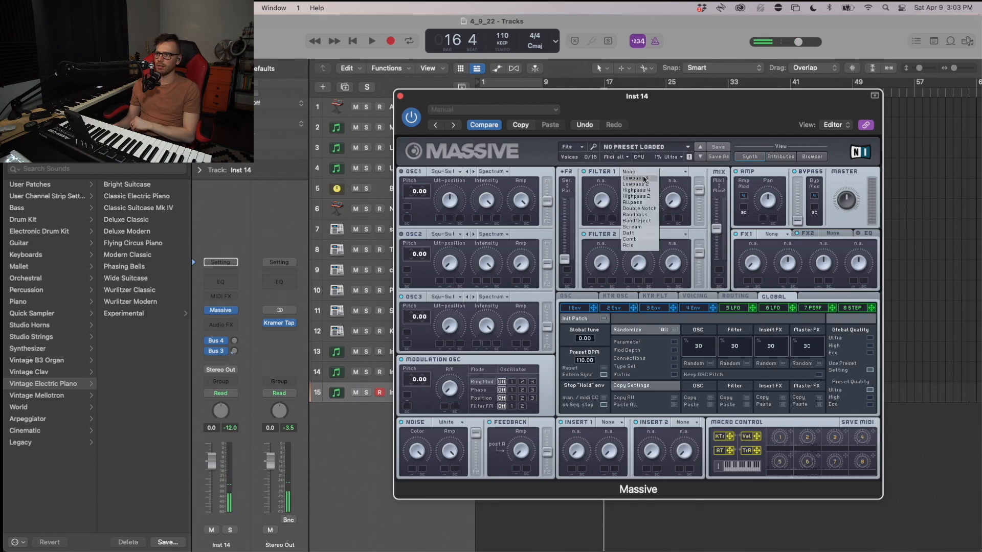
click(645, 178)
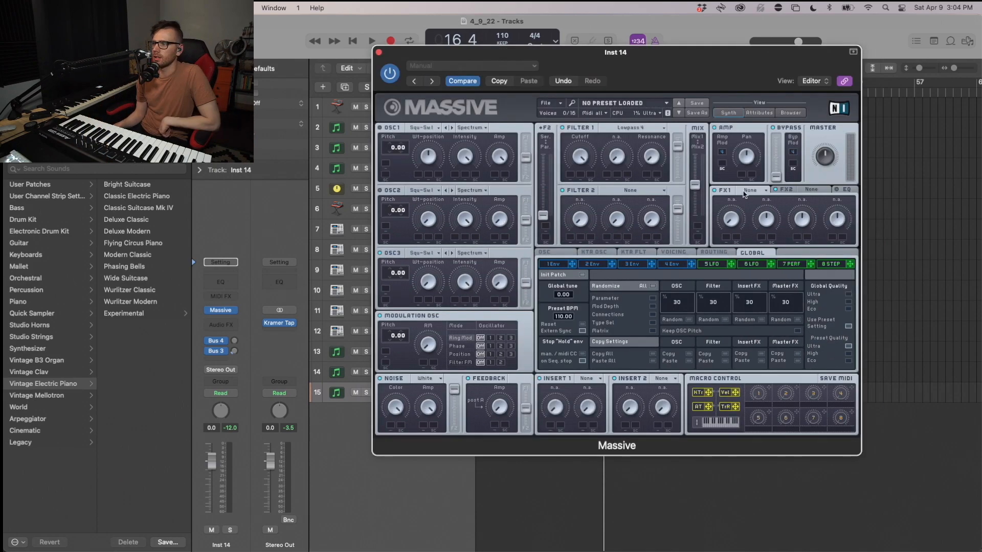
Step: Set Massive's FX1 to Reverb and FX2 to Chorus Ensemble
click(745, 192)
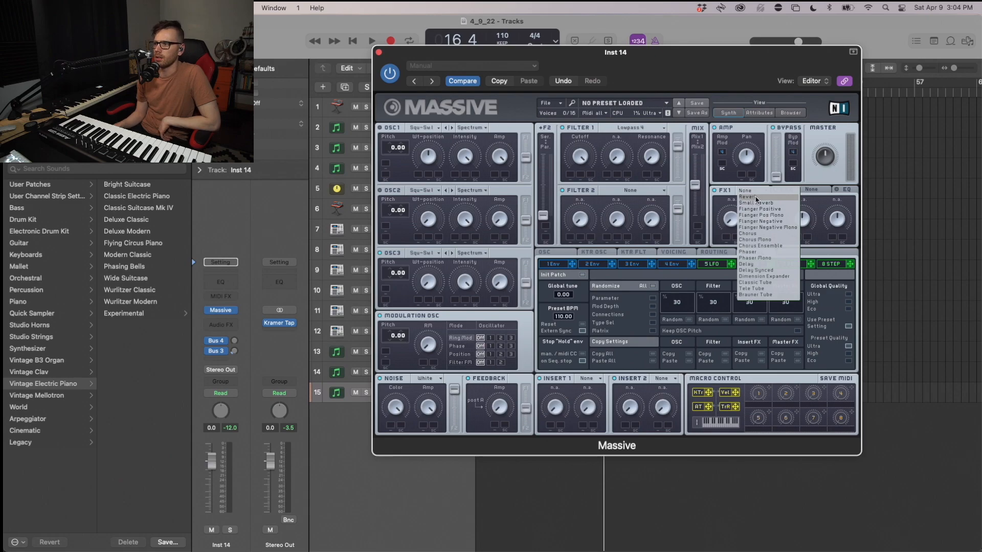
click(755, 197)
click(824, 193)
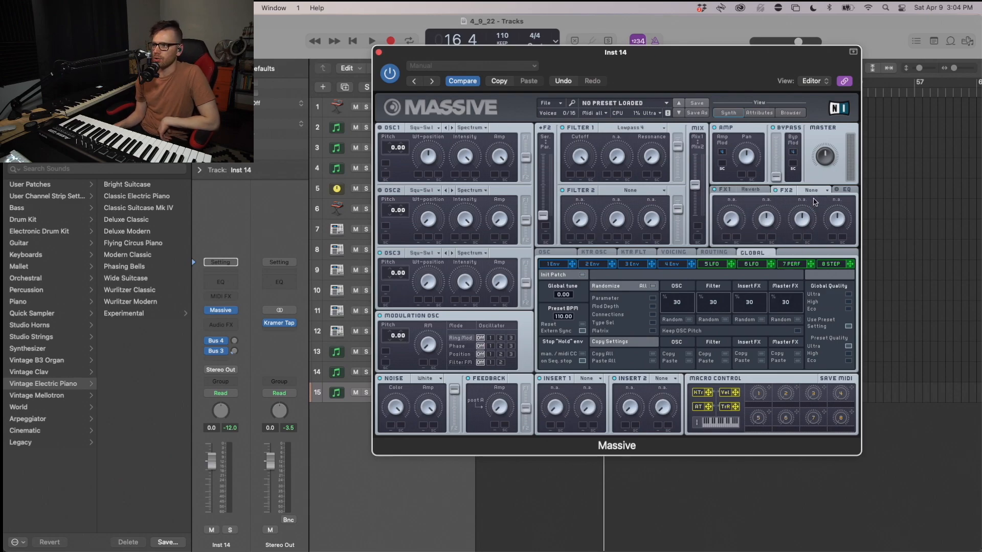
click(826, 193)
click(821, 246)
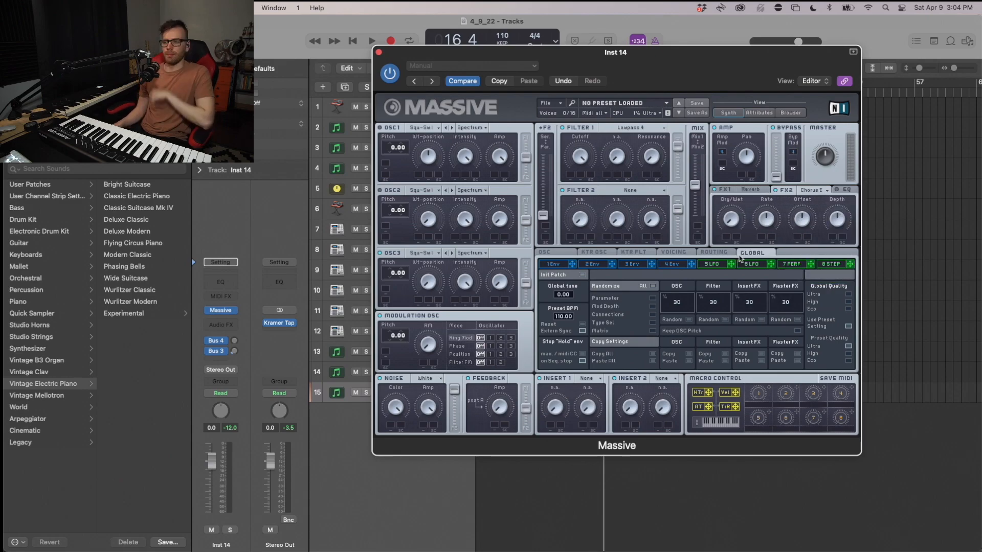
Step: Shape Massive's envelope 4 by lowering its decay level to the minimum and adjusting its decay time
click(678, 266)
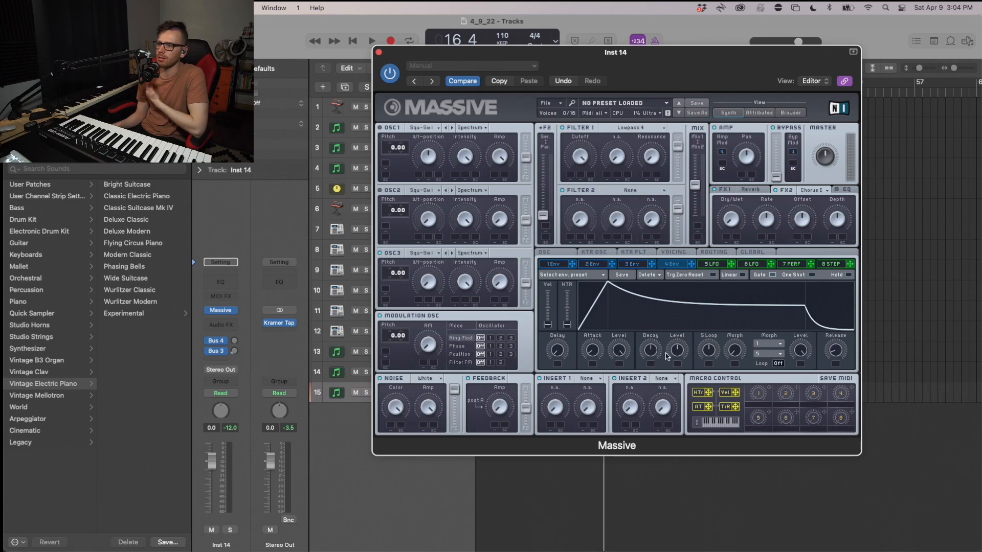
scroll(649, 354, up, 1)
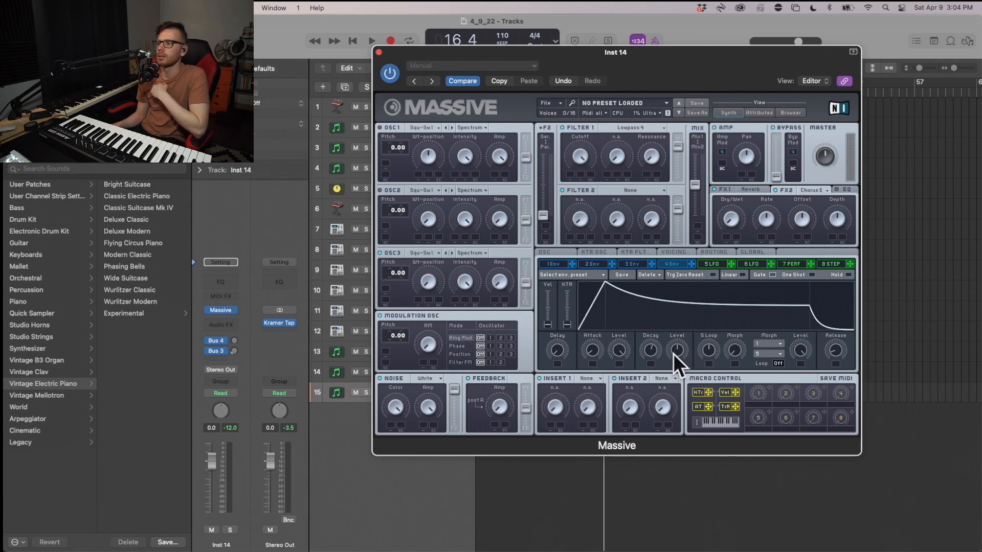
drag(674, 352, 675, 349)
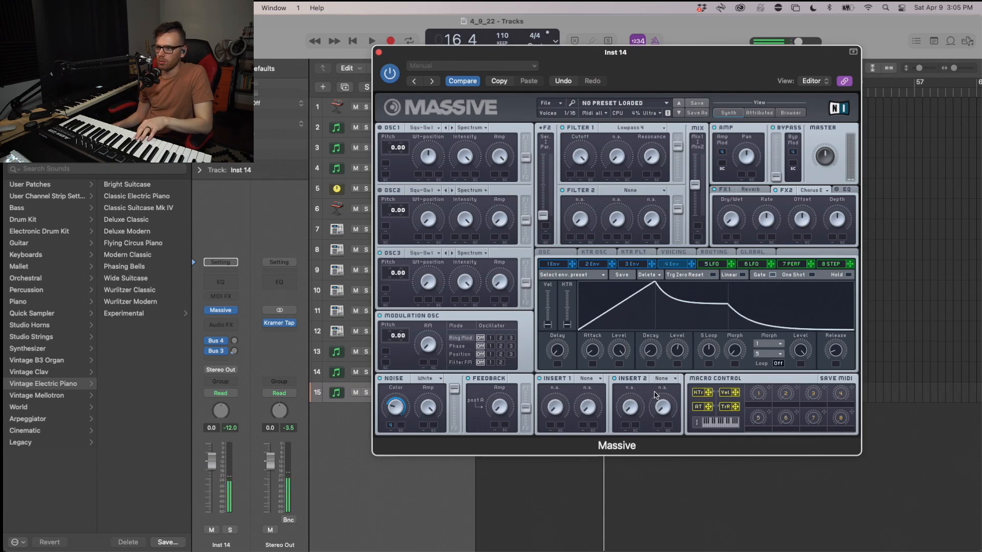
drag(676, 348, 712, 444)
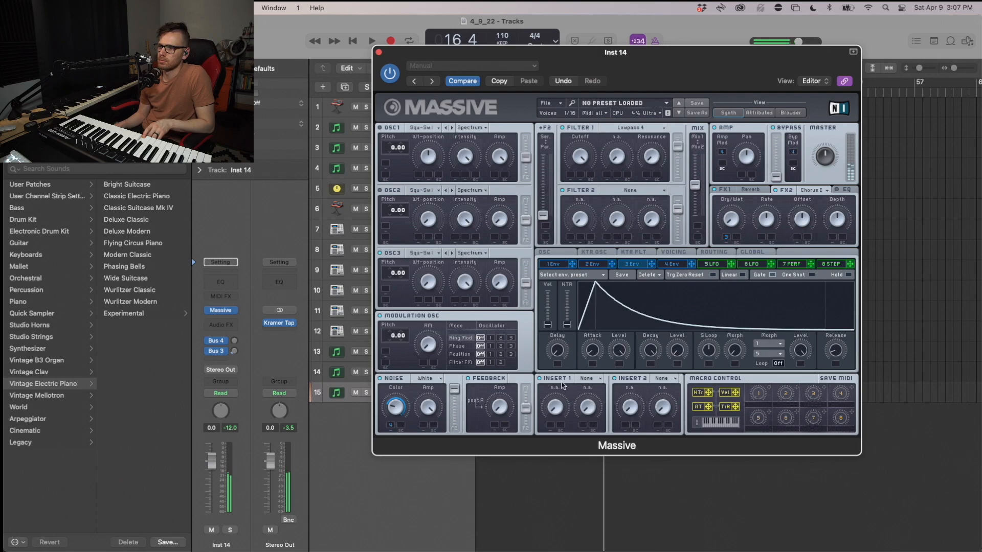
click(672, 264)
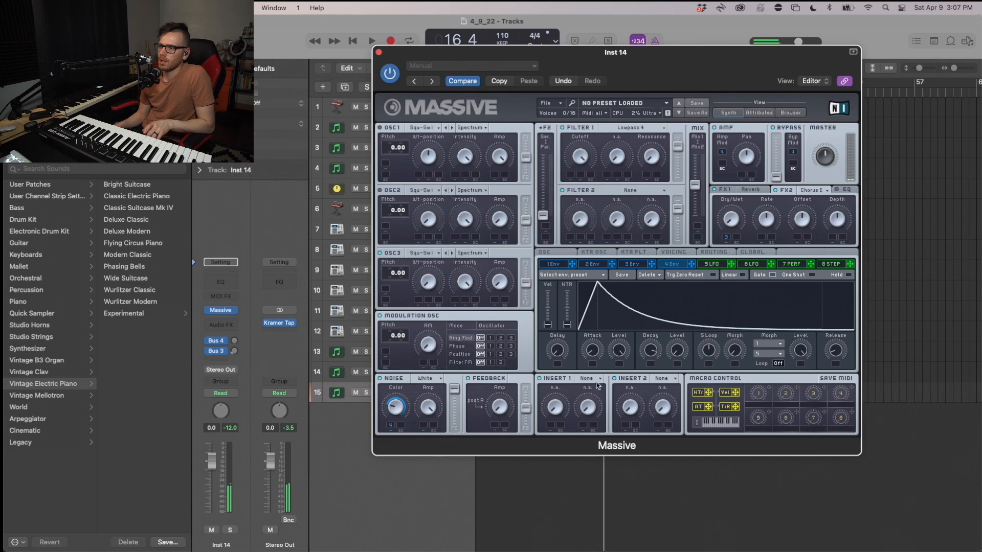
drag(648, 352, 645, 357)
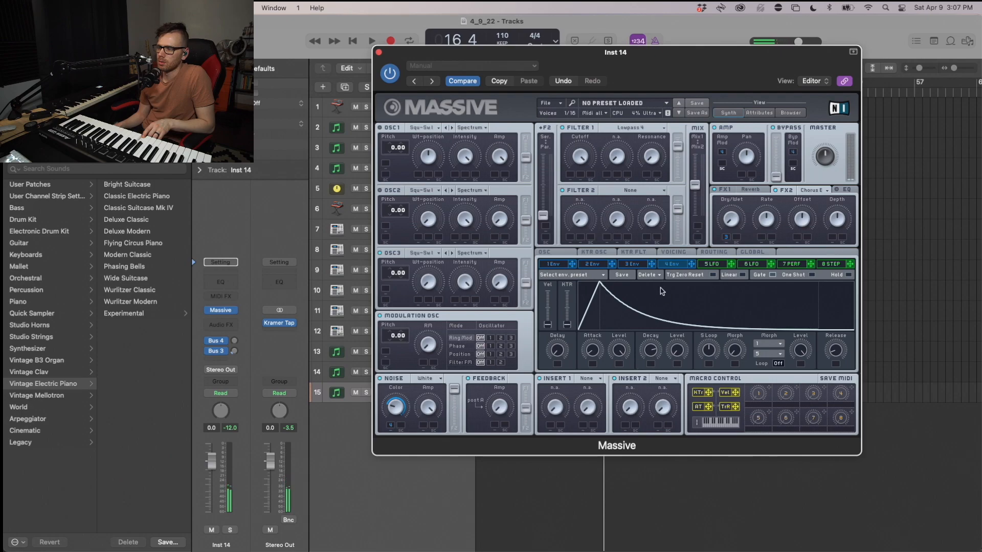
Step: Close Massive, create an empty MIDI region on Inst 14 from bar 1 to bar 9, and open it for note editing
key(super+w)
right_click(486, 392)
click(490, 398)
drag(486, 401, 542, 400)
double_click(518, 393)
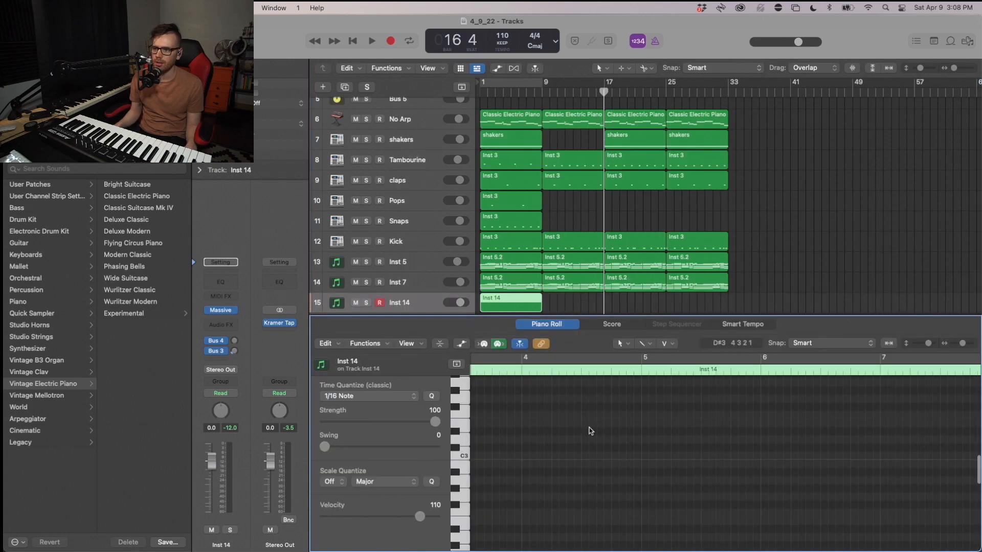
Step: Draw a C3 note at the start of the Inst 14 region and extend it to eight bars
key(Return)
click(478, 454)
drag(477, 454, 593, 454)
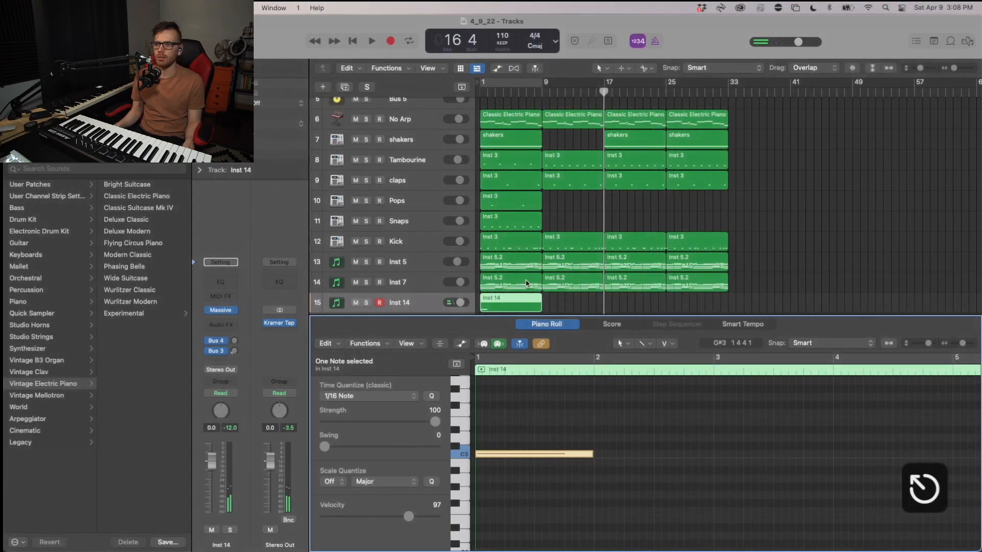
key(super+Up)
key(super+Left)
key(super+Left)
key(super+Left)
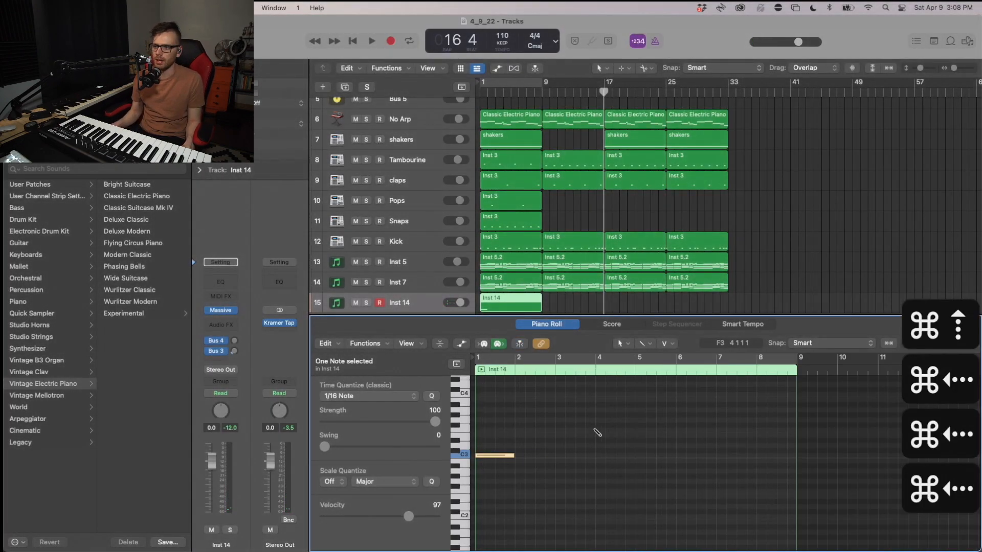
drag(512, 455, 795, 484)
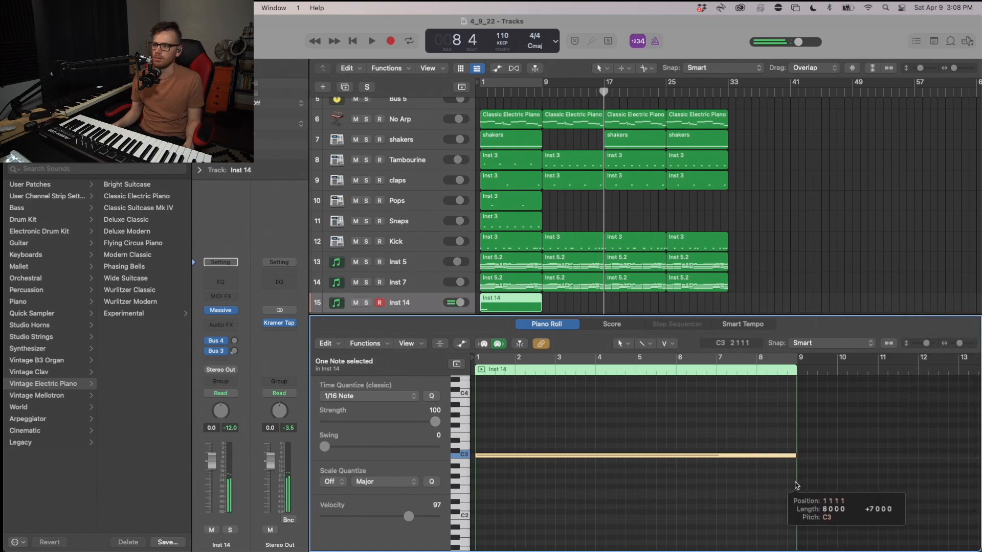
Step: Play the arrangement with the new Inst 14 part and lower the track's volume to -5.5 dB
click(729, 294)
key(space)
click(504, 308)
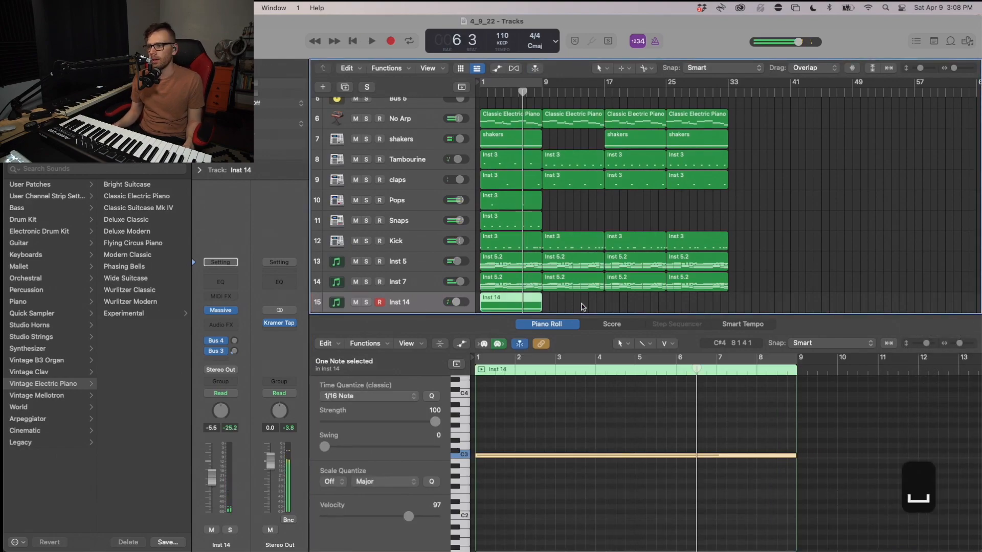
click(583, 306)
Step: Copy the compressor from the Inst 7 channel to the Inst 14 channel in the mixer
key(x)
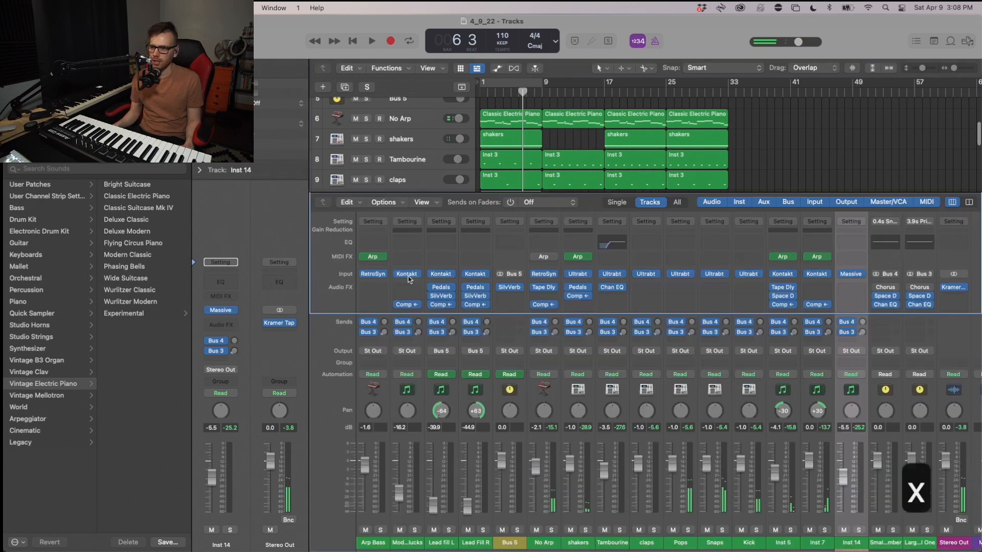
drag(816, 305, 847, 306)
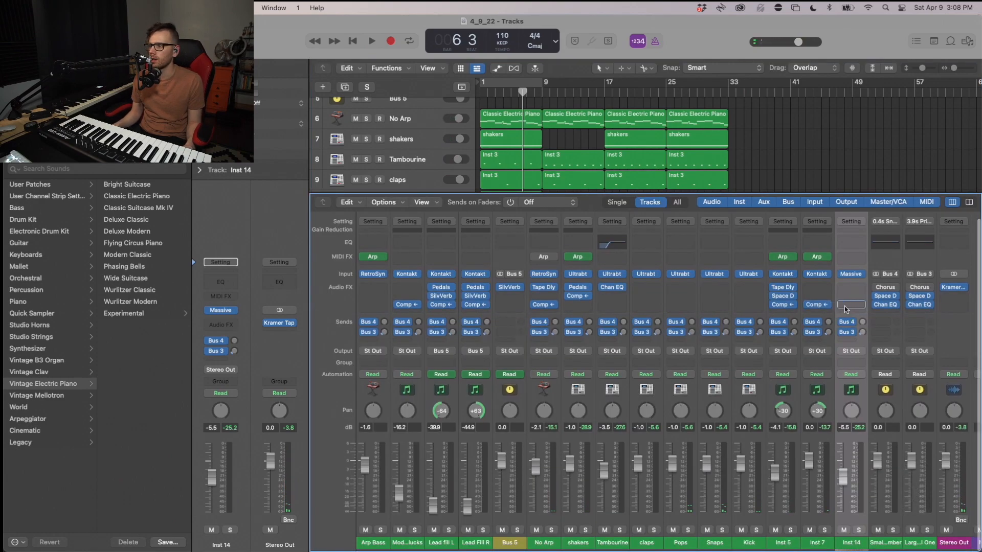
key(x)
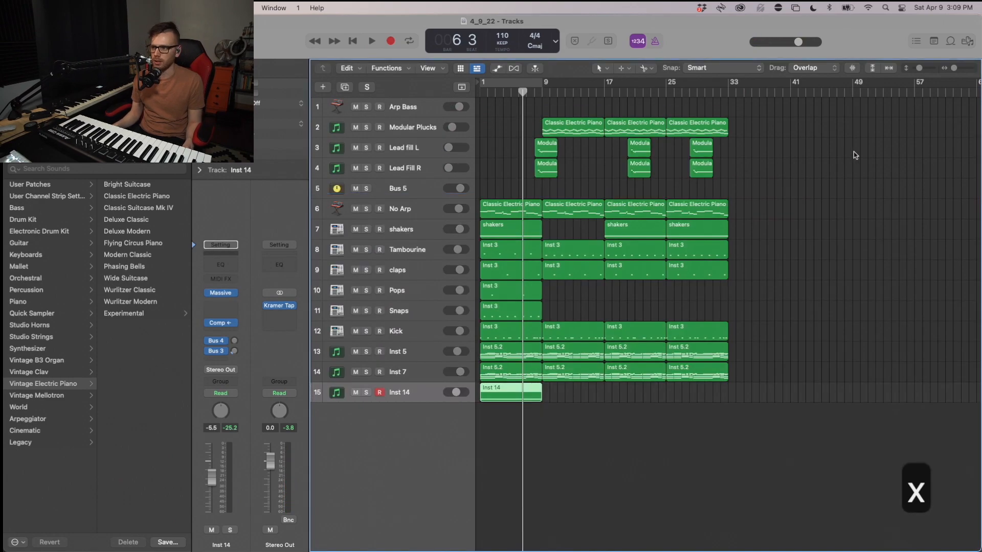
Step: Play the song from the beginning and raise the decay level of Massive's envelope 3 on Inst 14
key(Return)
key(space)
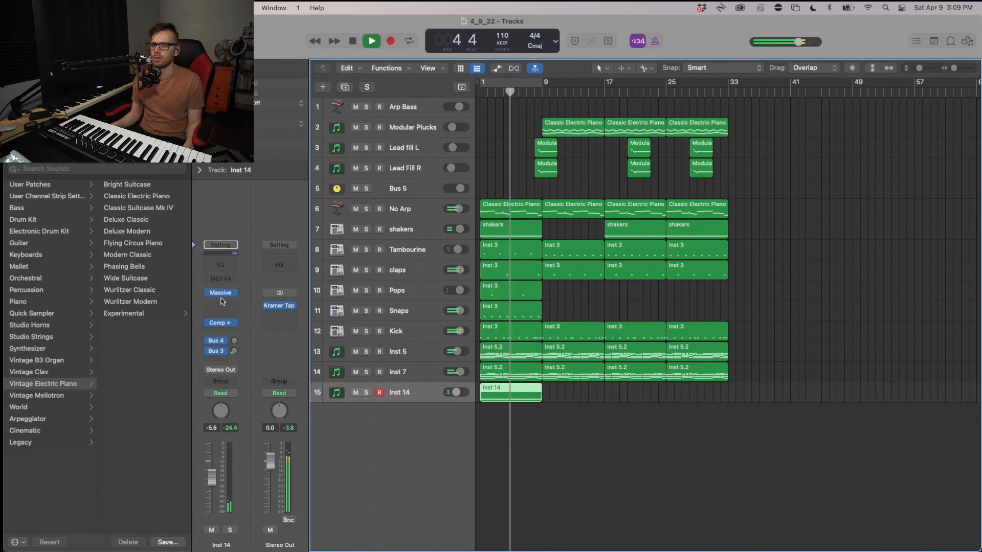
key(v)
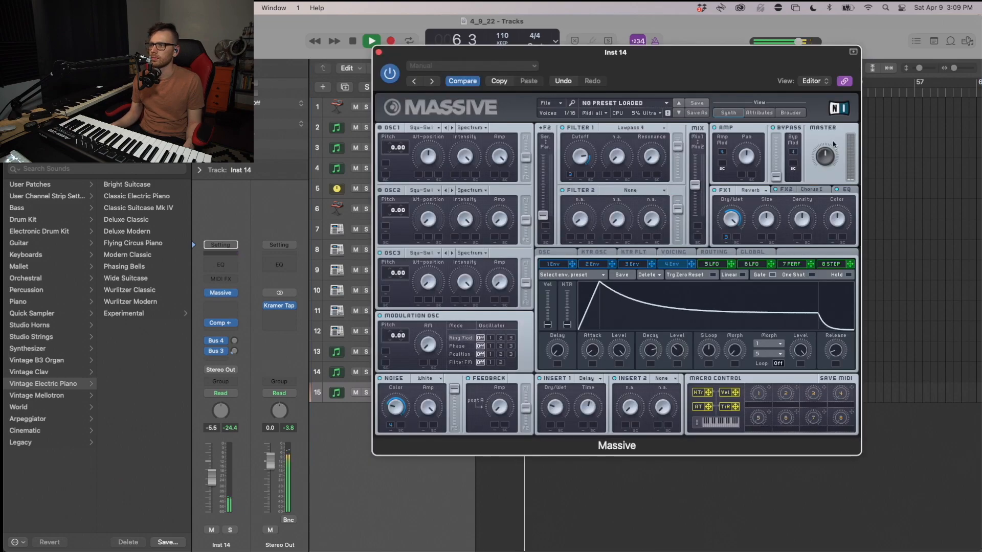
click(634, 265)
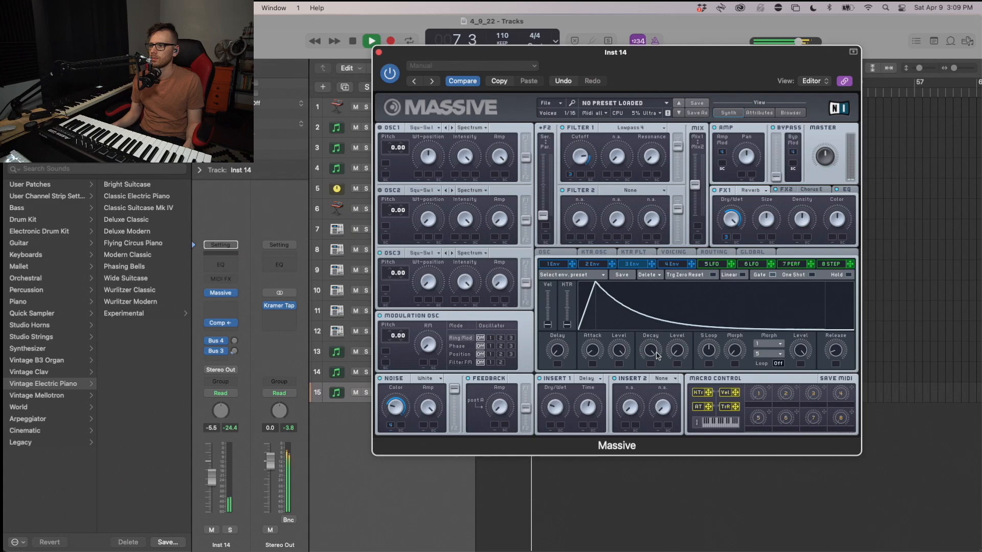
drag(678, 352, 680, 328)
key(space)
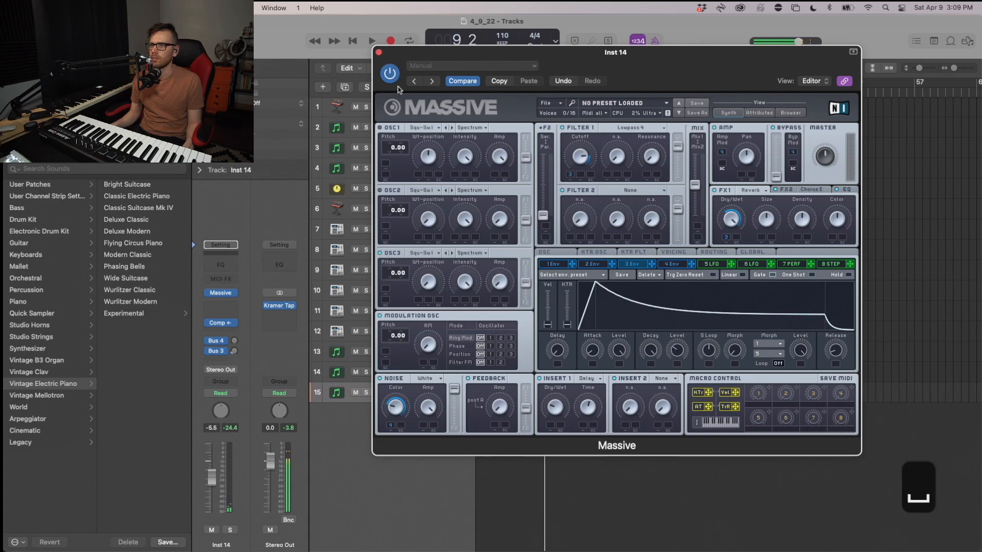
Step: Close Massive and bounce the Inst 14 region in place to a new audio track
click(379, 53)
click(511, 394)
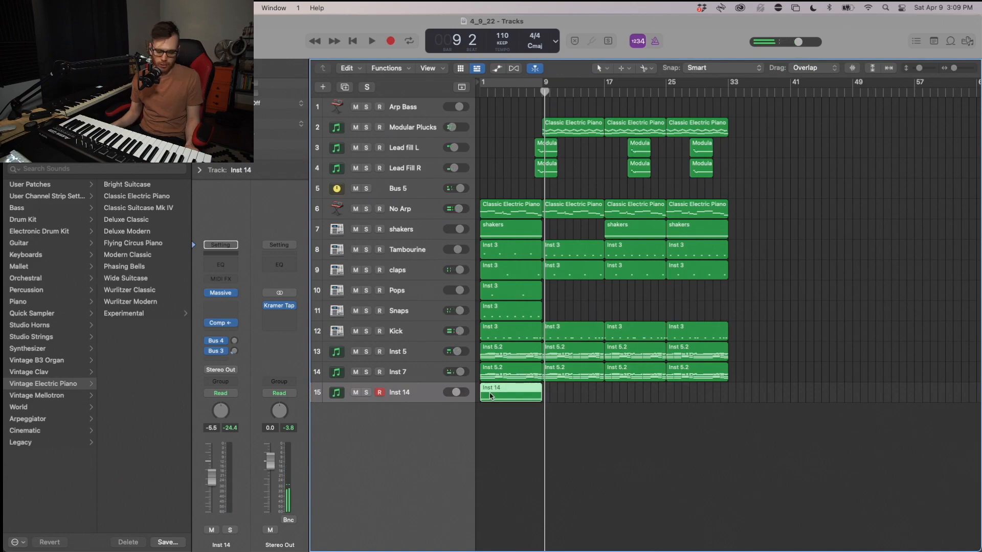
key(ctrl+b)
key(Return)
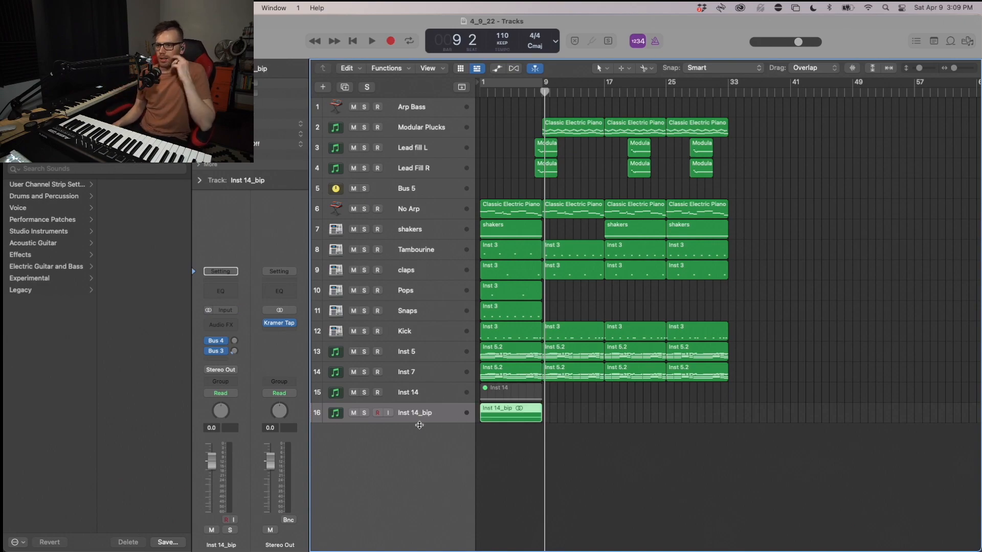
Step: Solo the bounced Inst 14_bip track and reverse its audio region
click(366, 414)
double_click(525, 419)
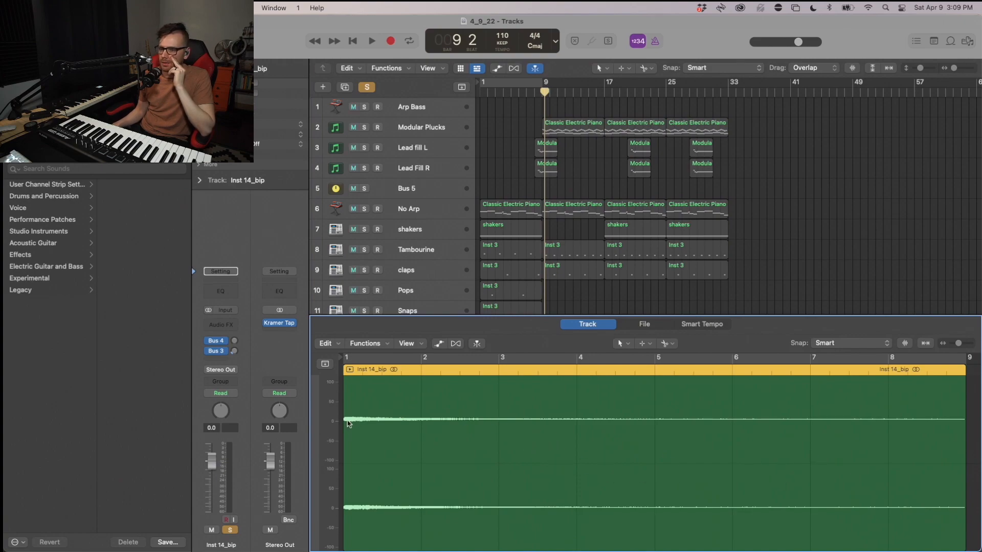
drag(591, 315, 541, 395)
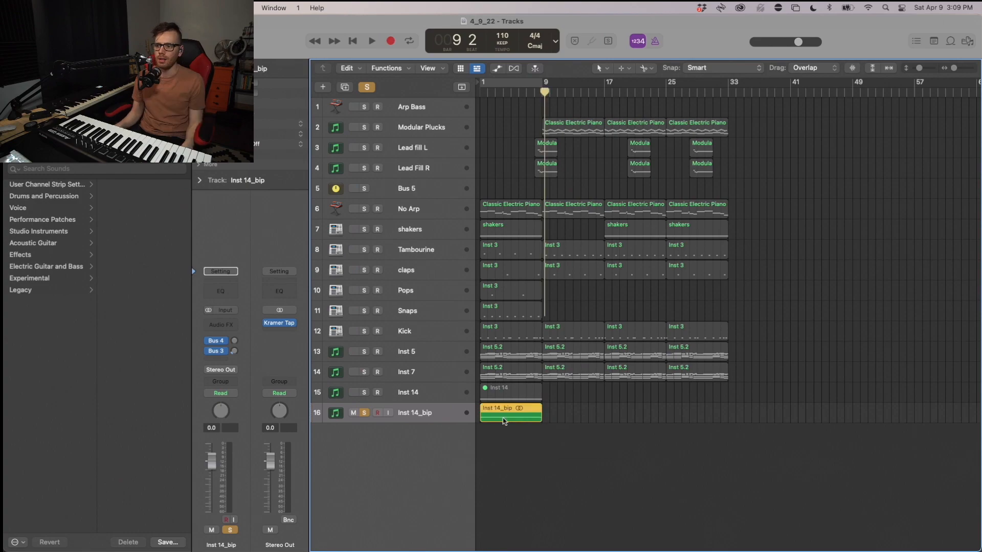
Step: Open the reversed Inst 14_bip region in the audio file editor and move its anchor to the end of the region
double_click(522, 409)
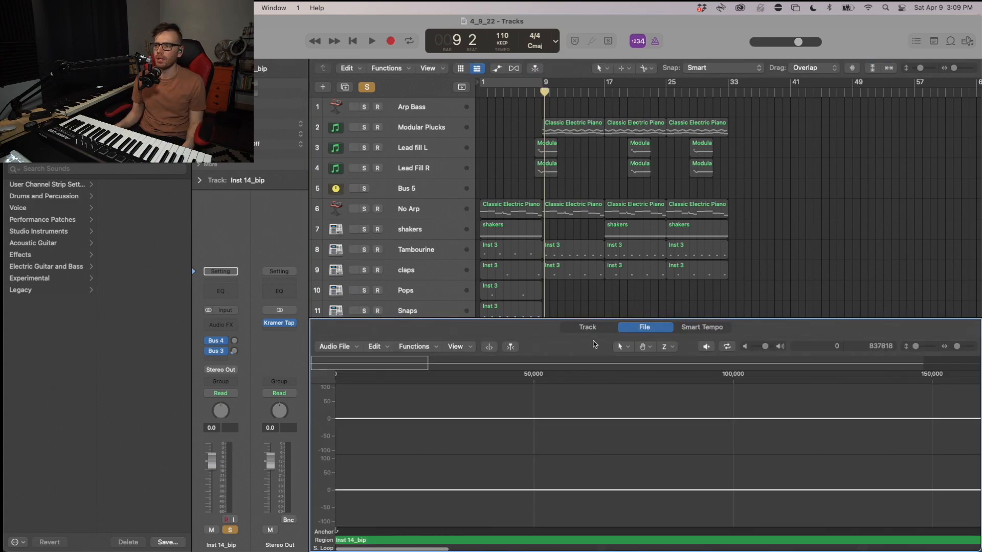
scroll(346, 535, left, 1)
drag(340, 532, 387, 537)
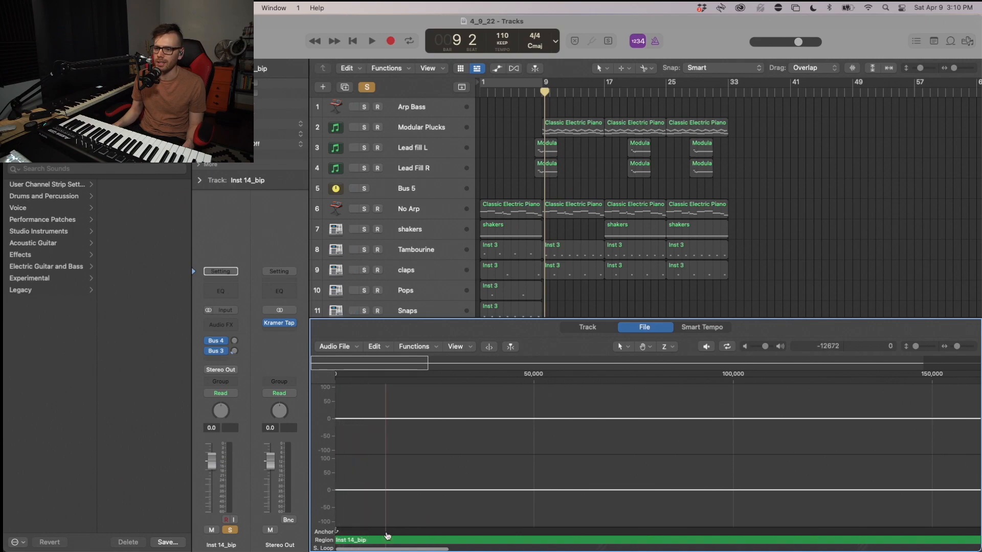
drag(387, 532, 692, 519)
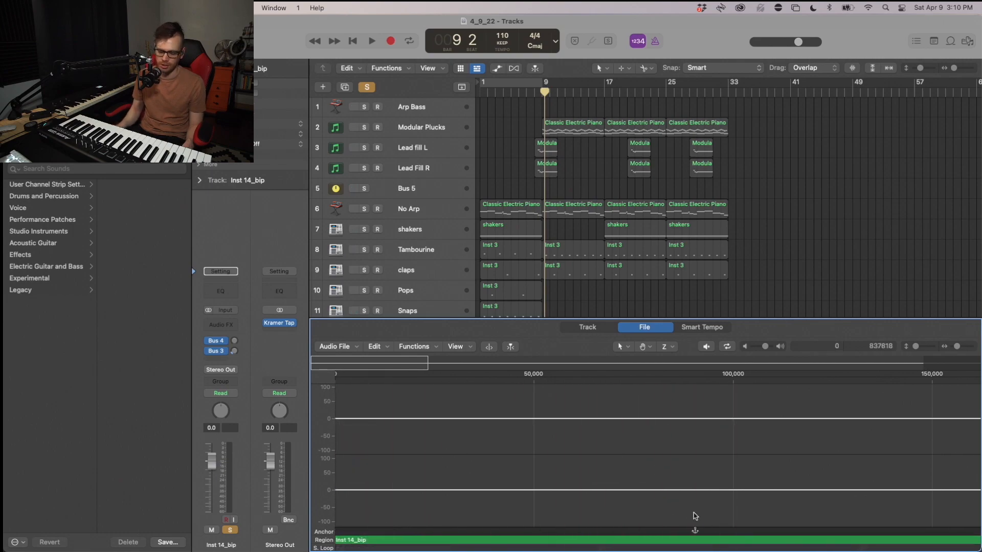
key(super+Left)
key(super+Left)
key(super+Left)
key(super+Left)
key(super+Left)
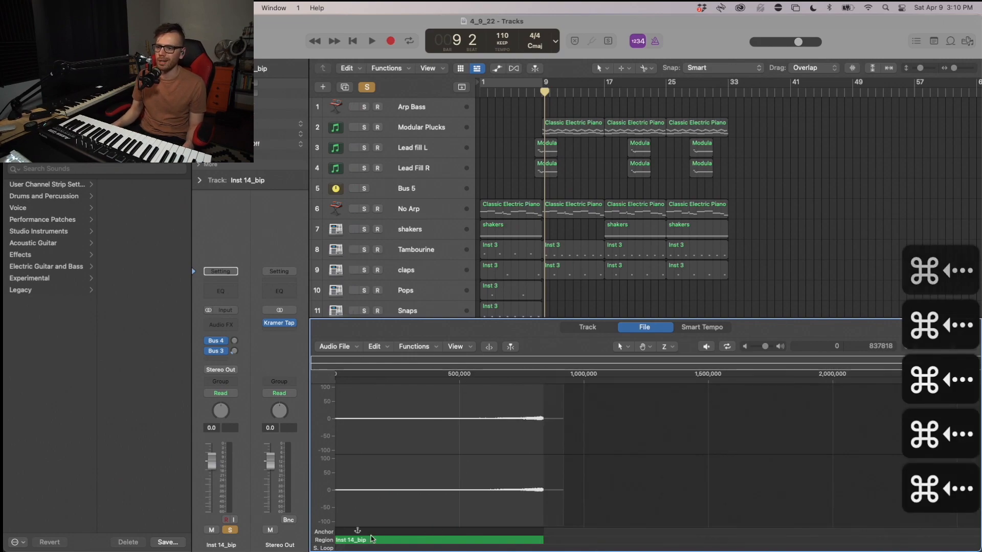
drag(359, 534, 543, 524)
Step: Shift the Inst 14_bip region so its anchored end meets bar 9, and move the original Inst 14 region to start at bar 9
key(super+Right)
key(super+Down)
key(super+Right)
key(super+Right)
key(super+Down)
key(super+Right)
key(super+Down)
key(super+Down)
key(super+Right)
key(super+Right)
key(super+Down)
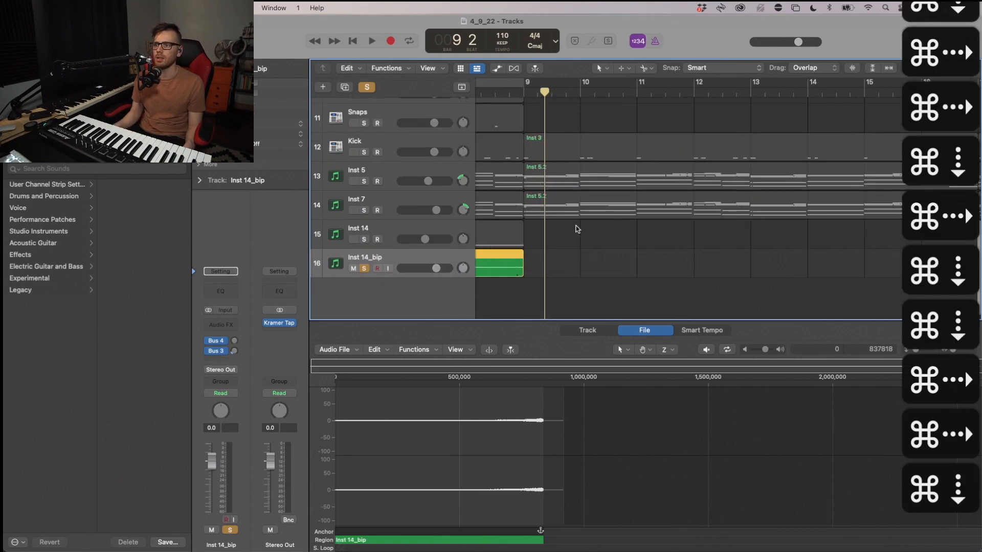
drag(513, 271, 547, 265)
drag(566, 264, 572, 261)
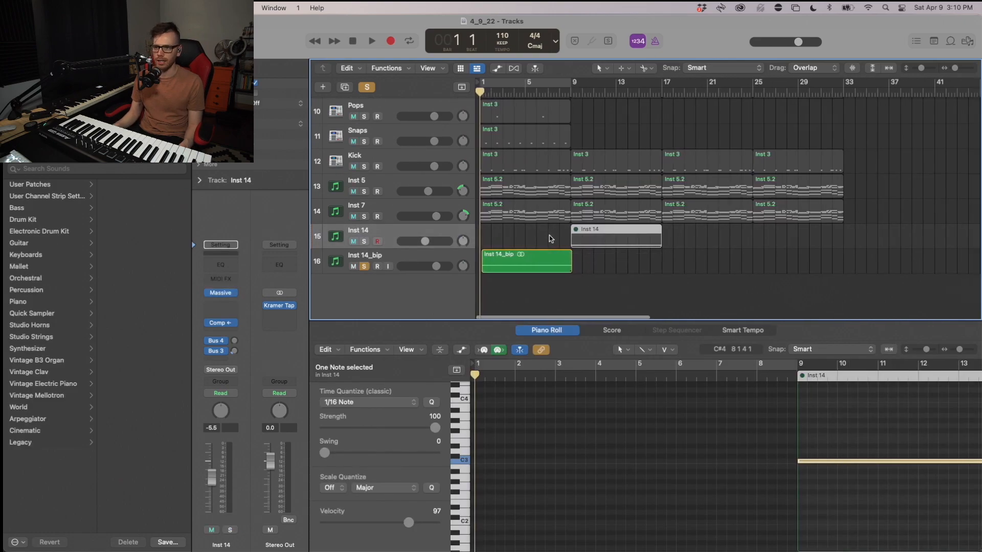
Step: Unsolo the Inst 14_bip track and play the song from the beginning
click(603, 274)
click(364, 267)
scroll(529, 297, up, 4)
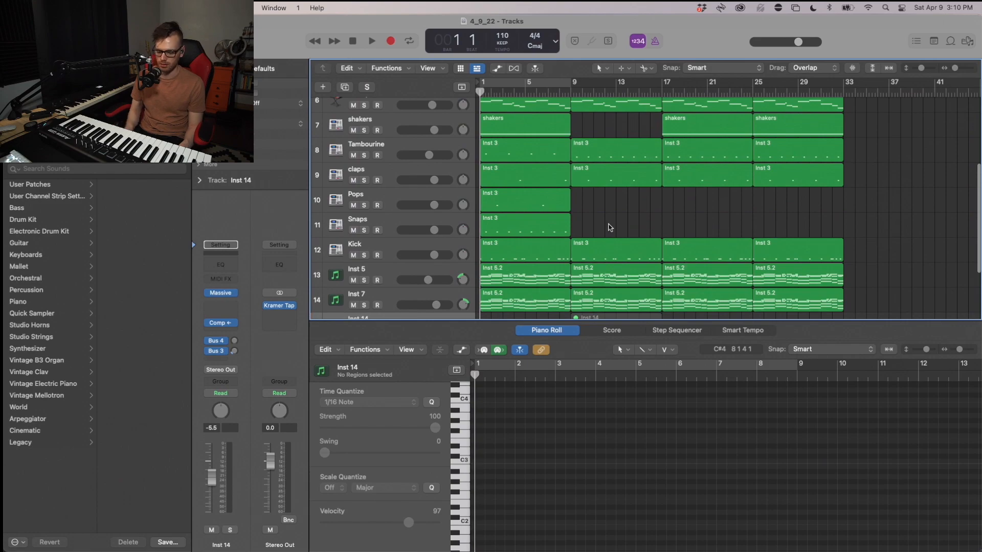
key(Return)
key(space)
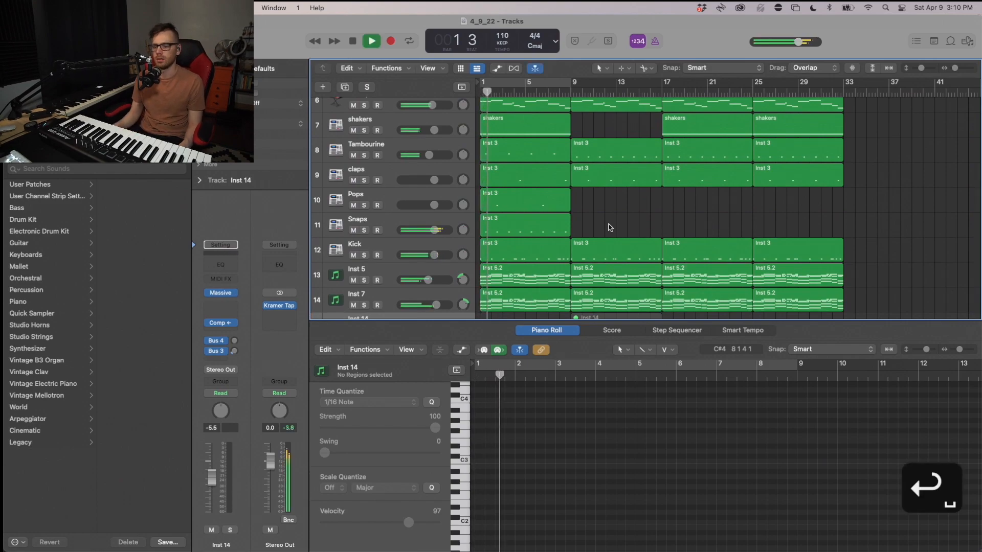
Step: Automate the Inst 14_bip volume to rise from -∞ dB at bar 1 to 0.0 dB shortly before bar 9
key(z)
key(a)
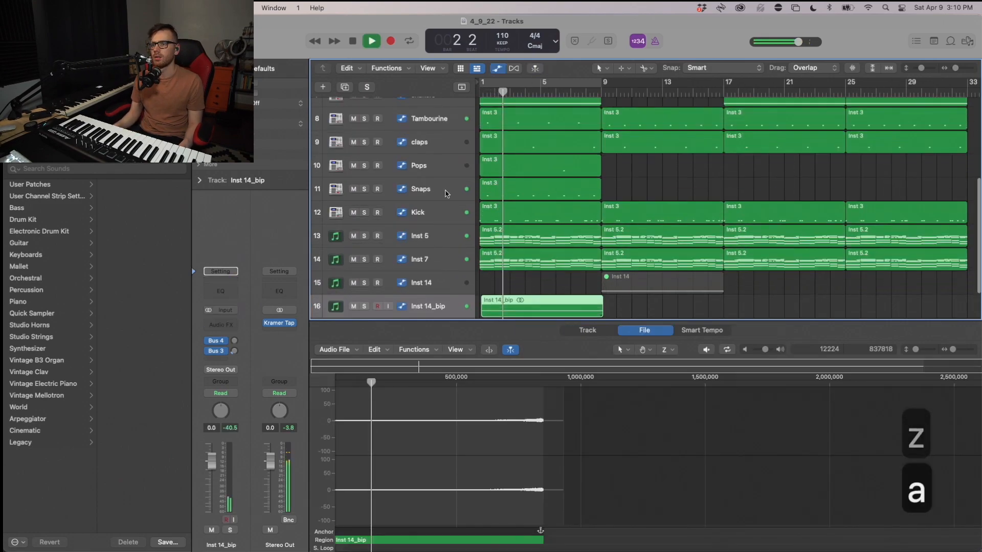
click(406, 308)
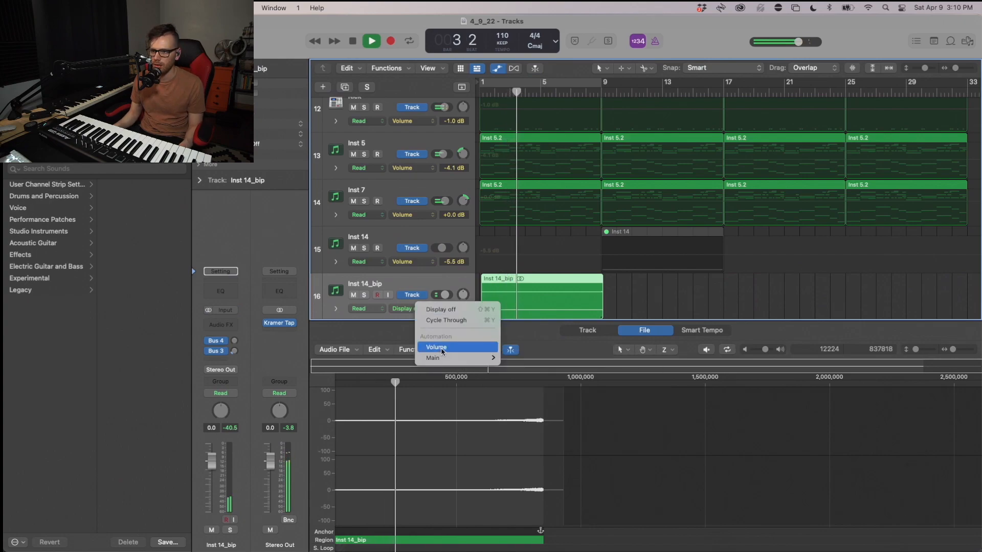
click(440, 347)
click(573, 297)
drag(479, 296, 484, 328)
drag(545, 309, 594, 295)
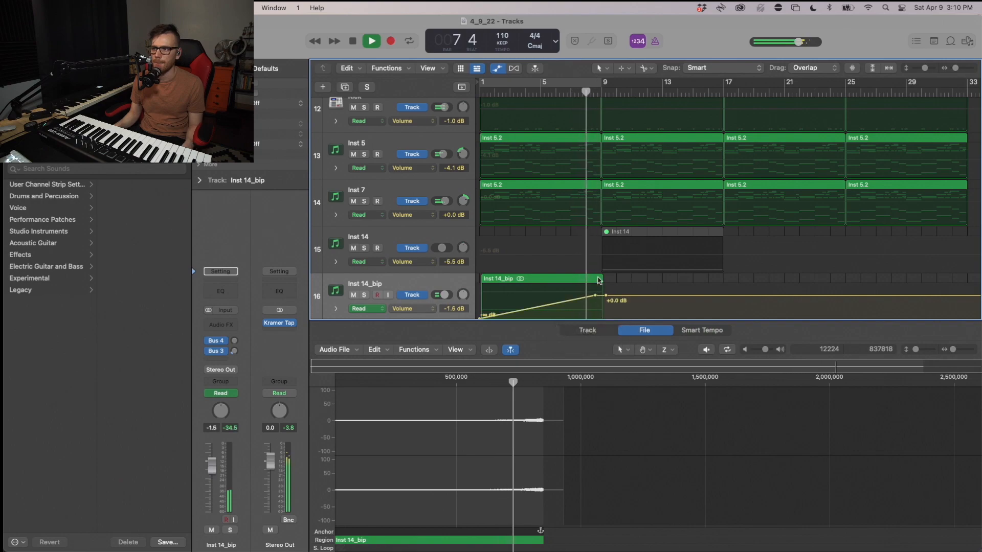
Step: Cut off the tail of the Inst 14_bip region just before bar 9 and play the transition
key(cmd+t)
key(space)
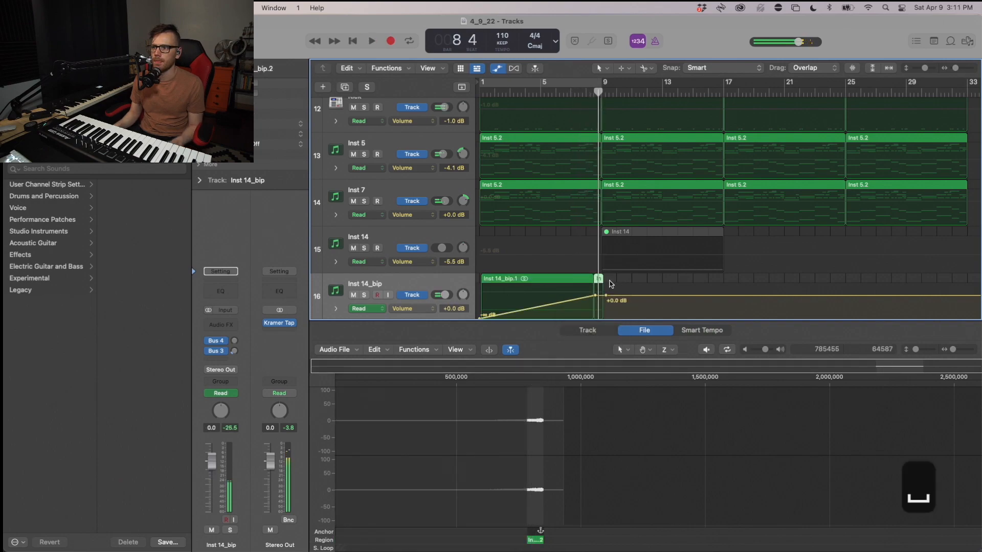
key(BackSpace)
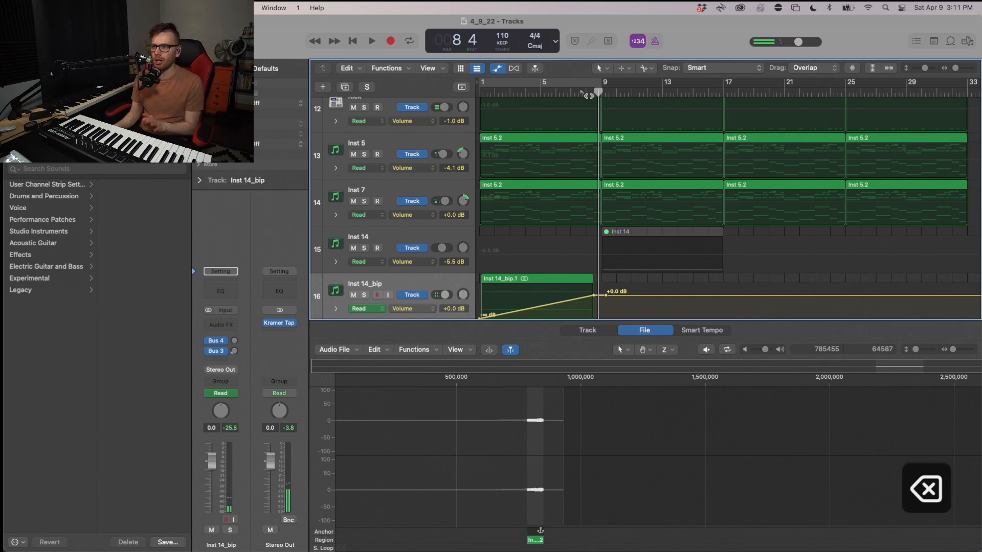
key(space)
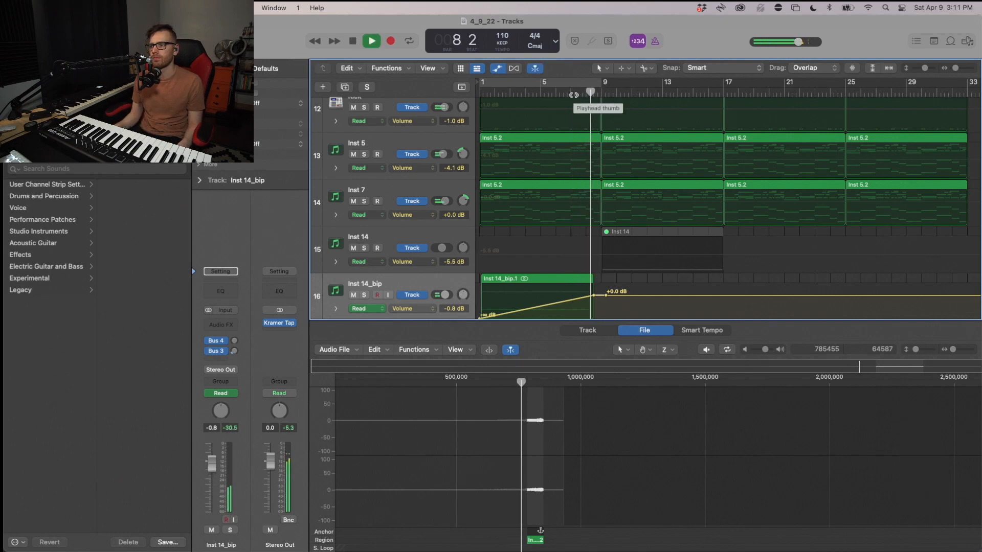
key(space)
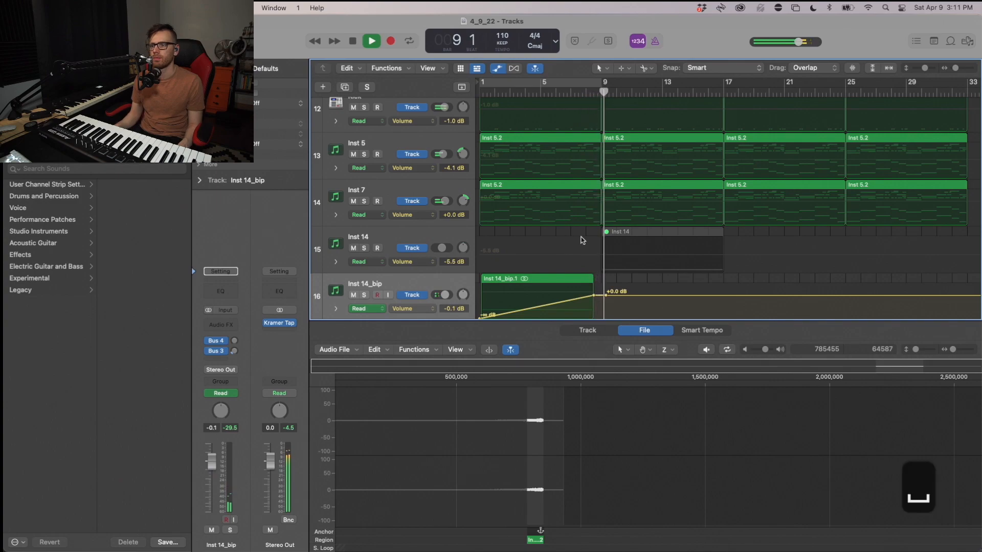
Step: Unmute the Inst 14 region at bar 9 and play the transition from bar 7
click(396, 245)
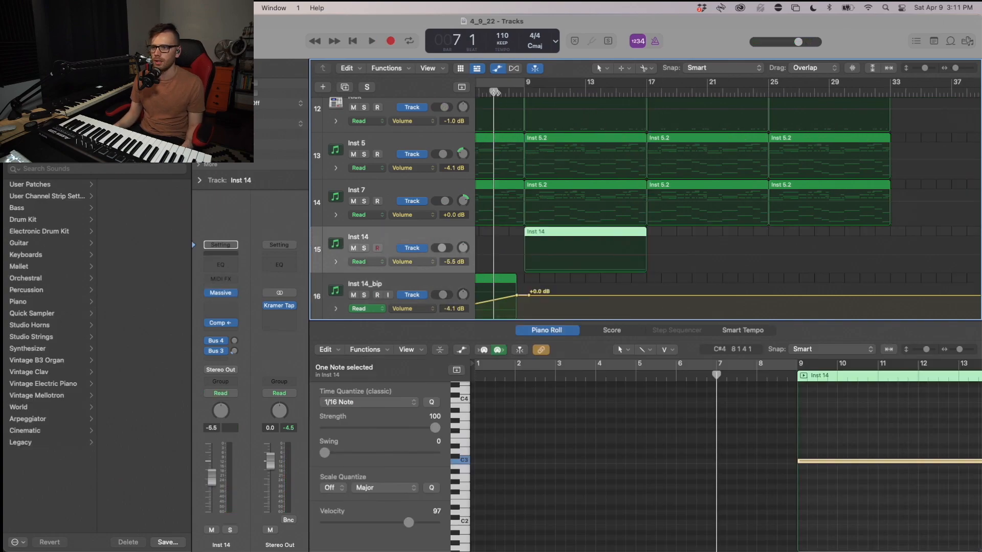
key(space)
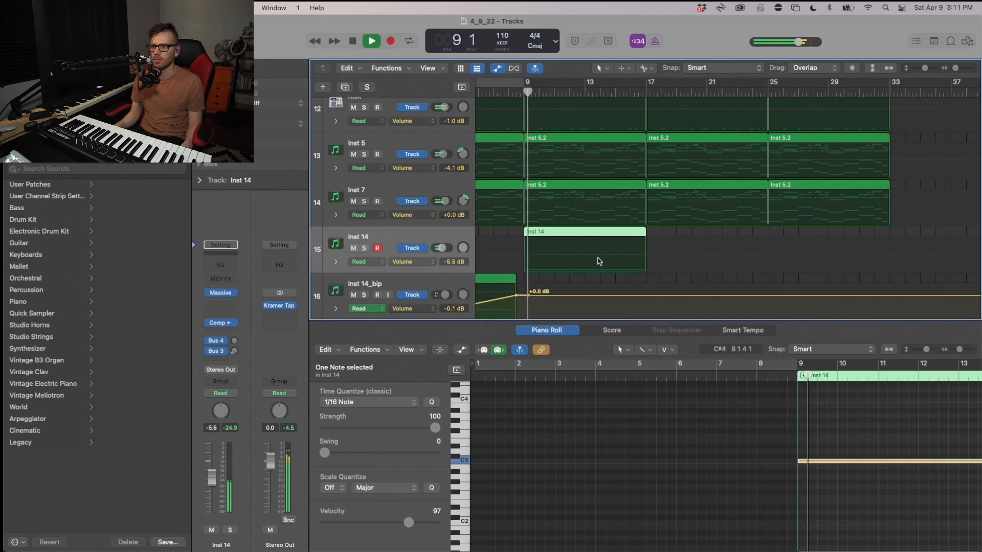
scroll(406, 292, left, 1)
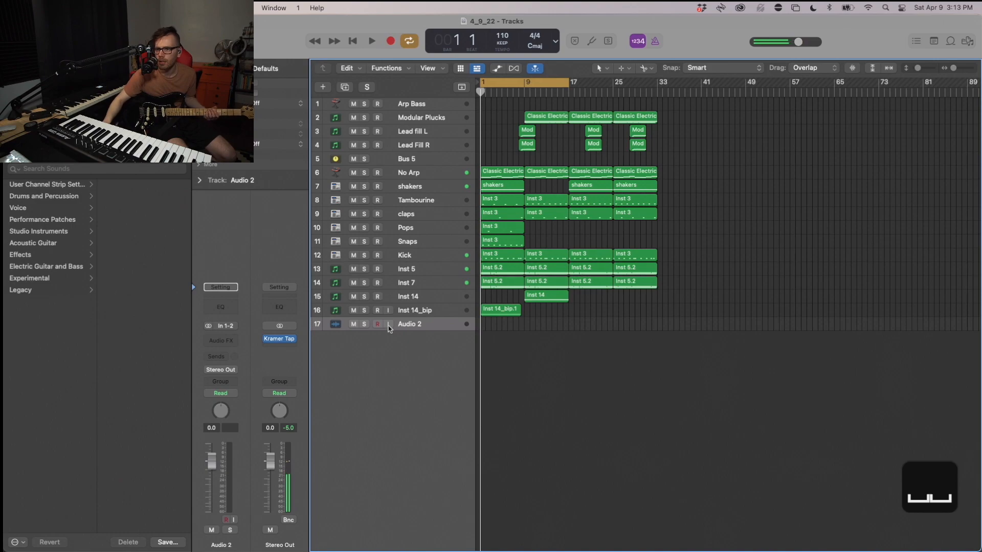
Step: Turn on input monitoring for Audio 2 and record a guitar part over the cycled bars 1 to 17
click(388, 326)
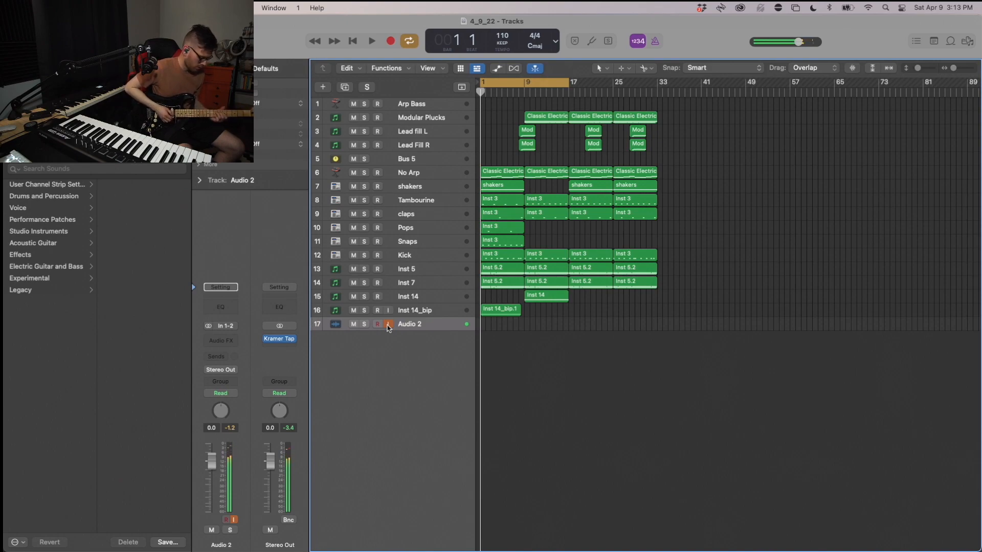
key(r)
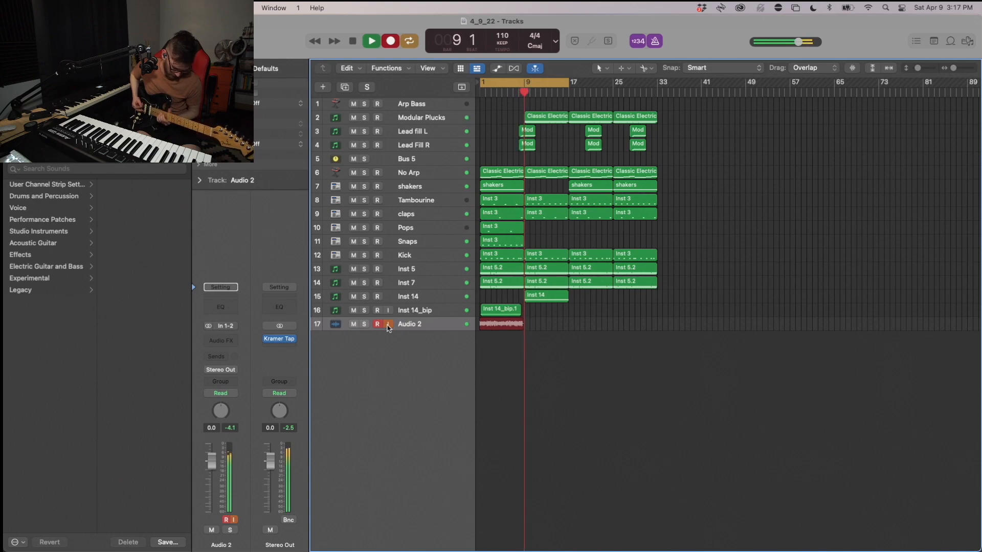
key(space)
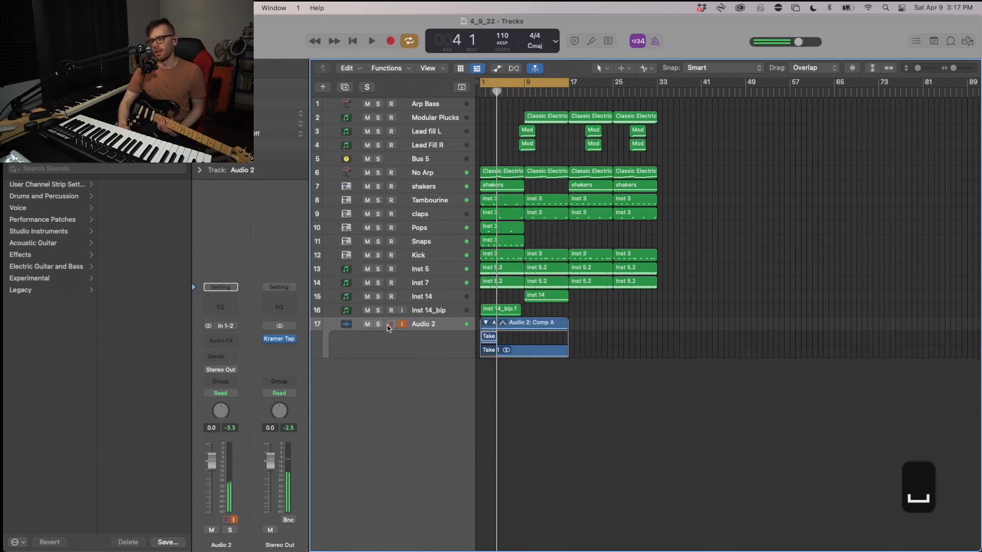
Step: Make Take 1 the active take of the Audio 2 take folder and play it from the beginning
click(492, 325)
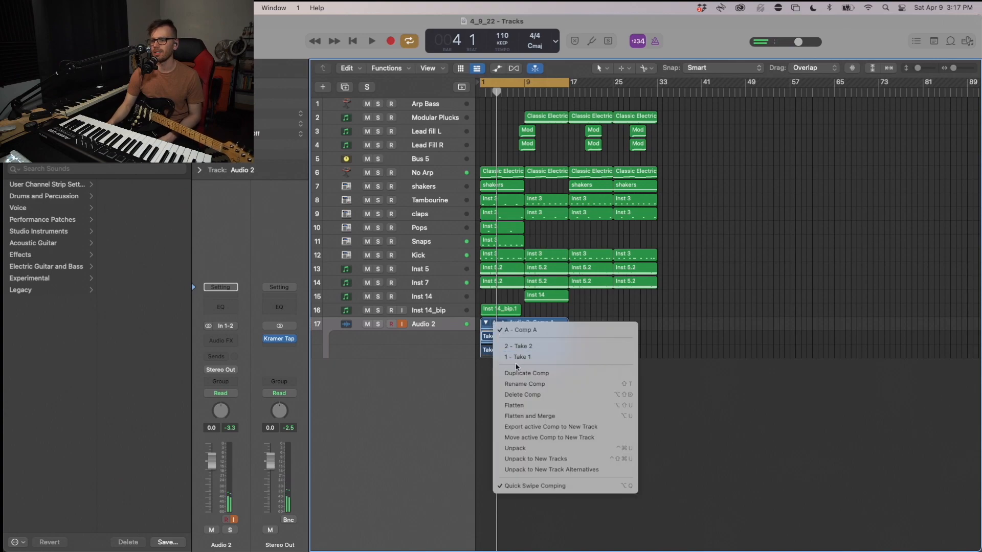
click(603, 356)
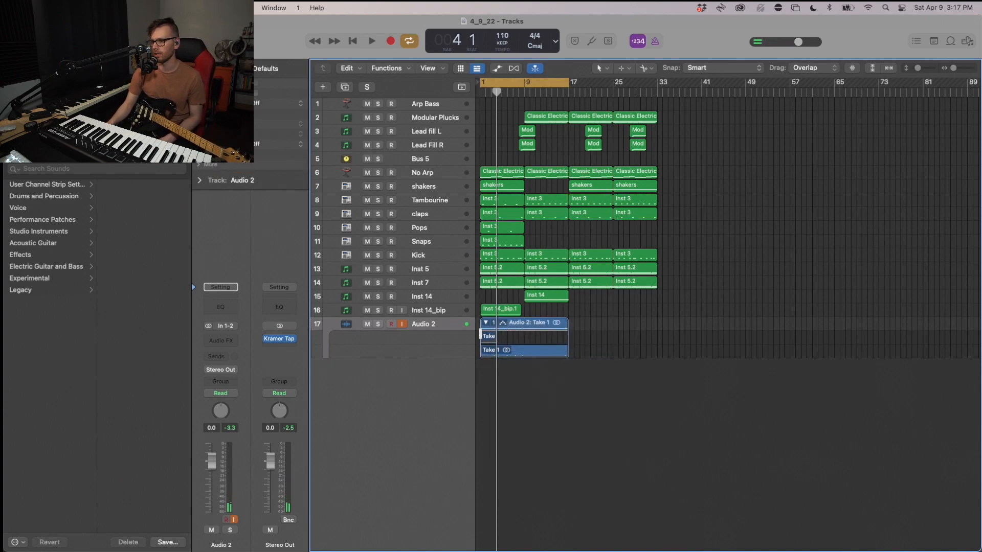
key(Return)
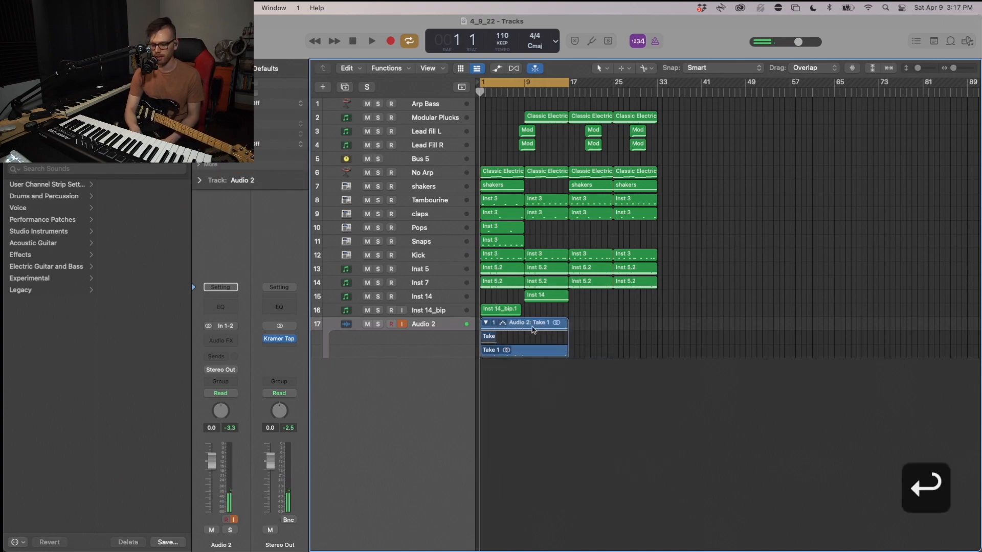
key(space)
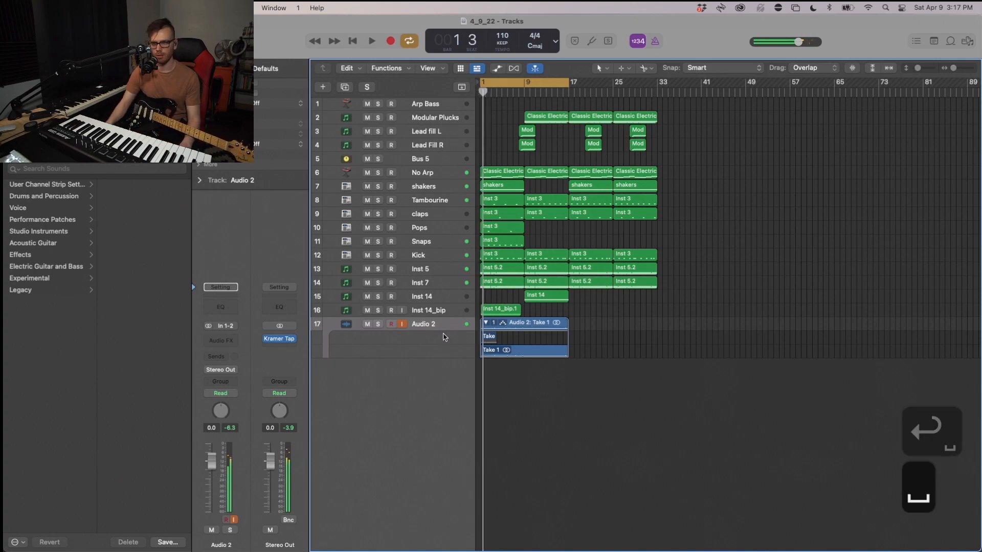
Step: Lower the Audio 2 volume to -10.0 dB in the mixer and check the balance during playback
key(x)
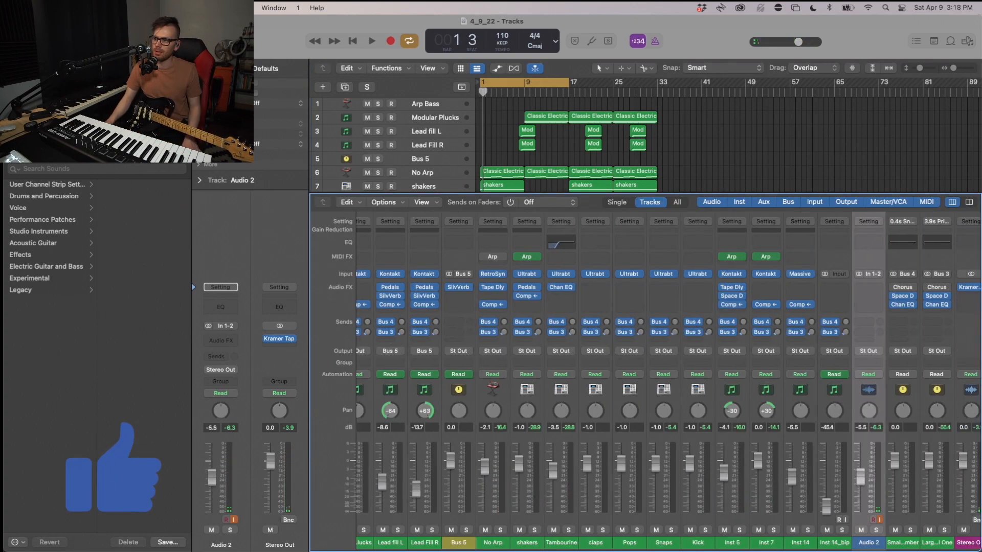
key(space)
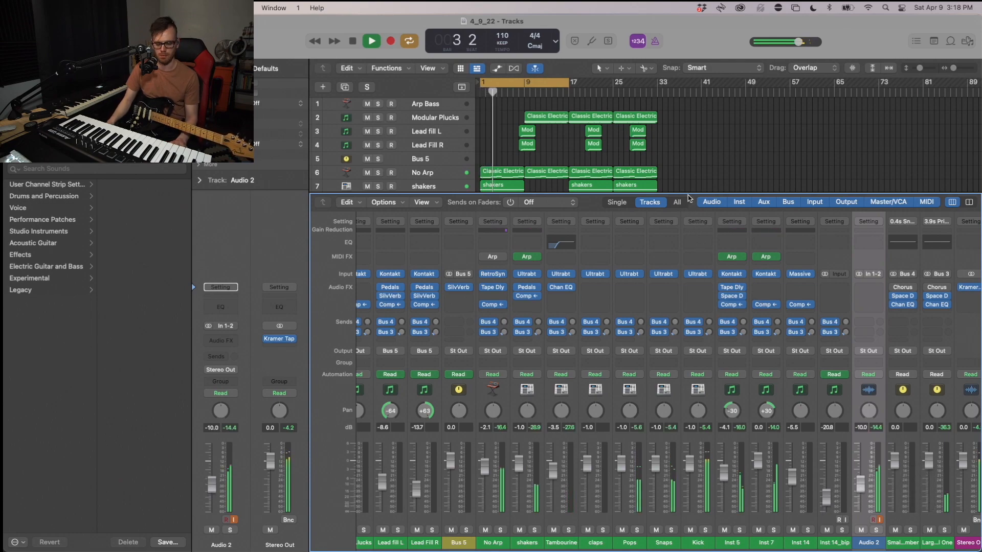
key(x)
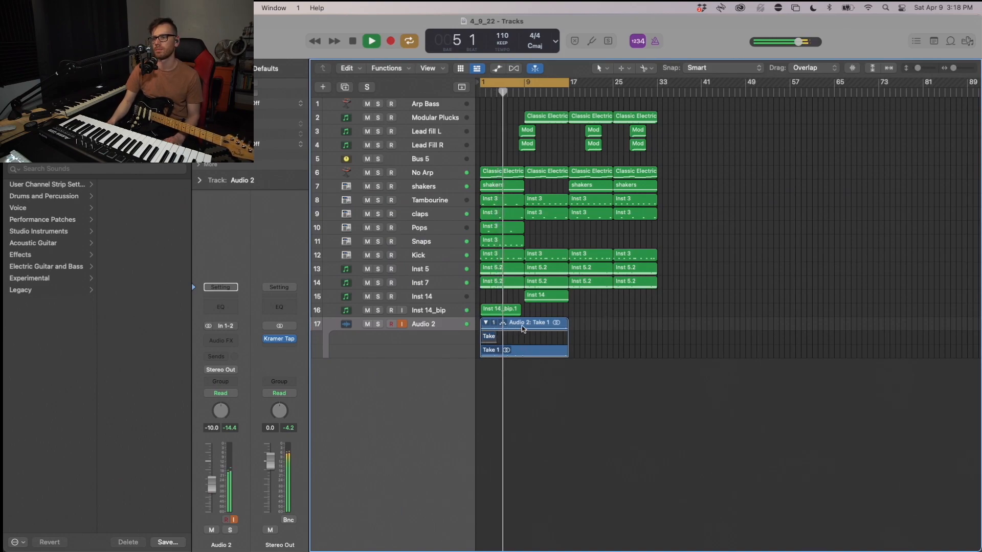
key(space)
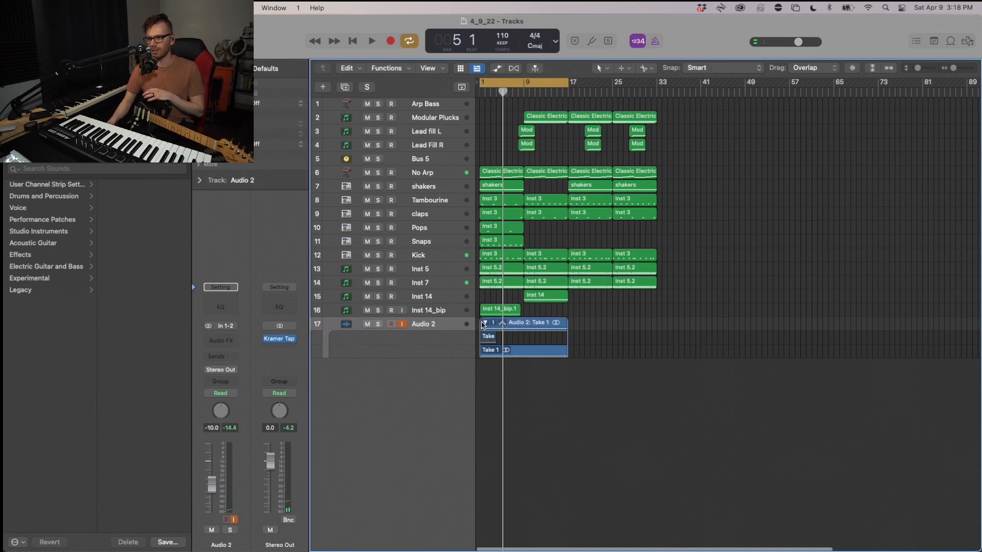
key(a)
key(a)
key(a)
key(a)
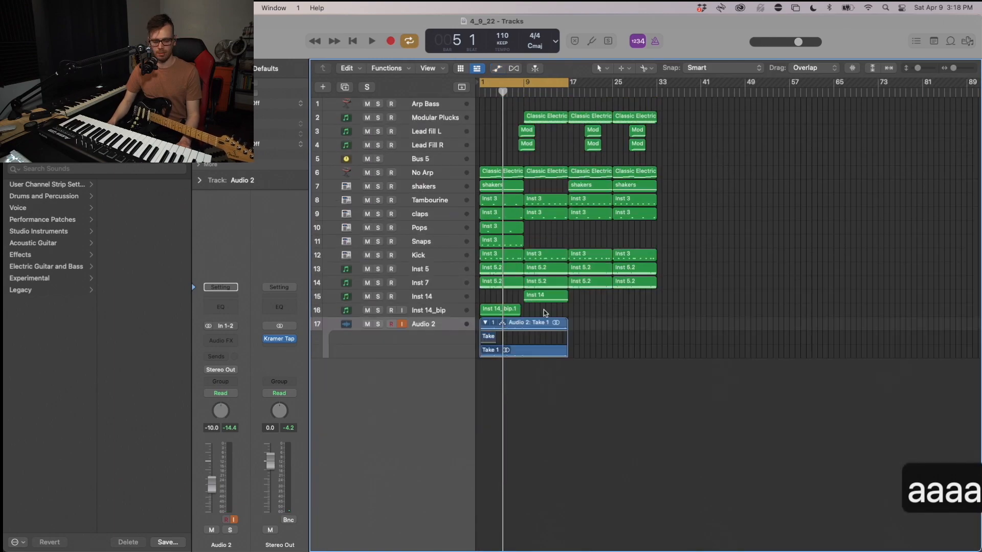
Step: Flatten the Audio 2 take folder with Take 1 as the active take
key(z)
click(495, 460)
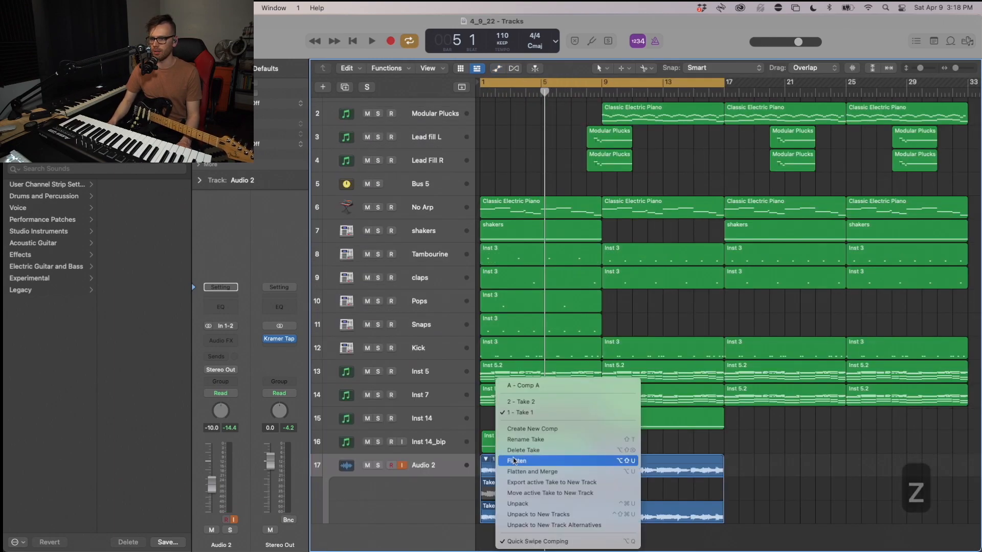
click(514, 460)
Step: Record a second guitar part on Audio 3, starting from bar 1
key(Return)
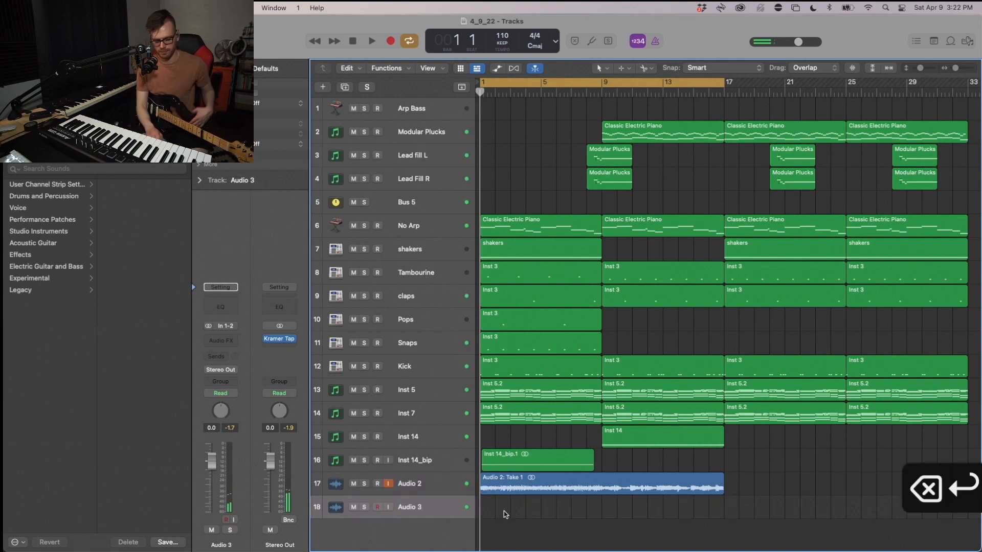
key(r)
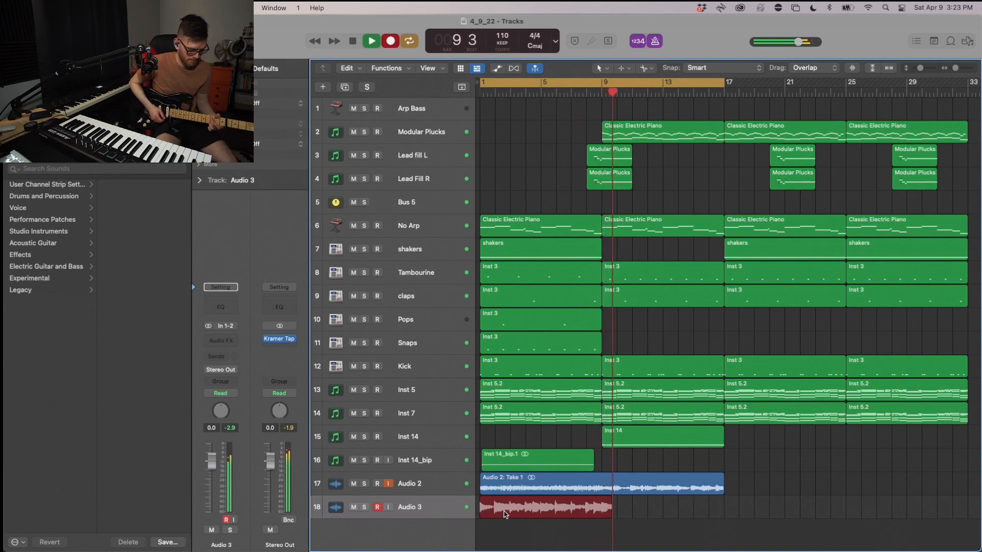
key(space)
Step: Lower the Audio 3 volume to -5.2 dB in the mixer and play from the beginning
key(x)
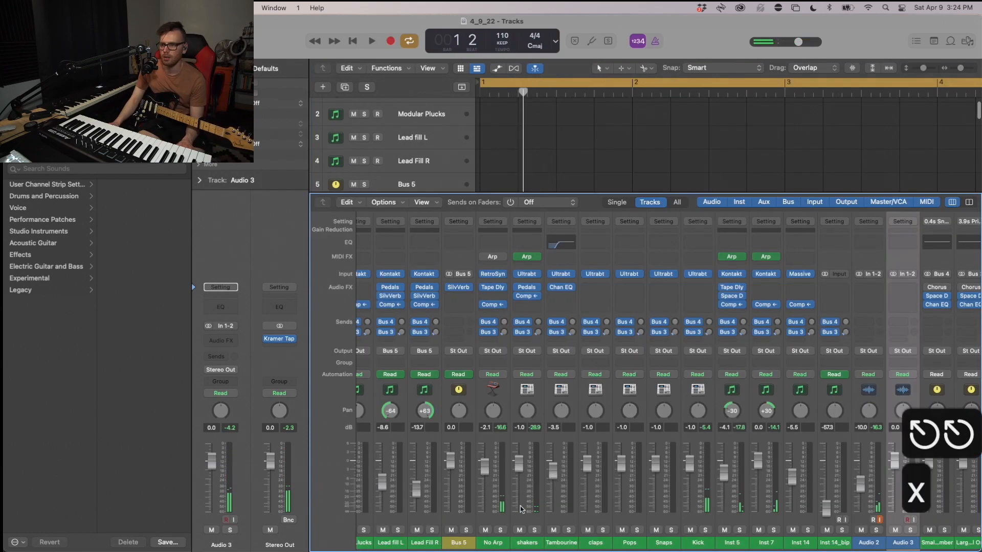
scroll(852, 491, right, 4)
drag(855, 462, 855, 479)
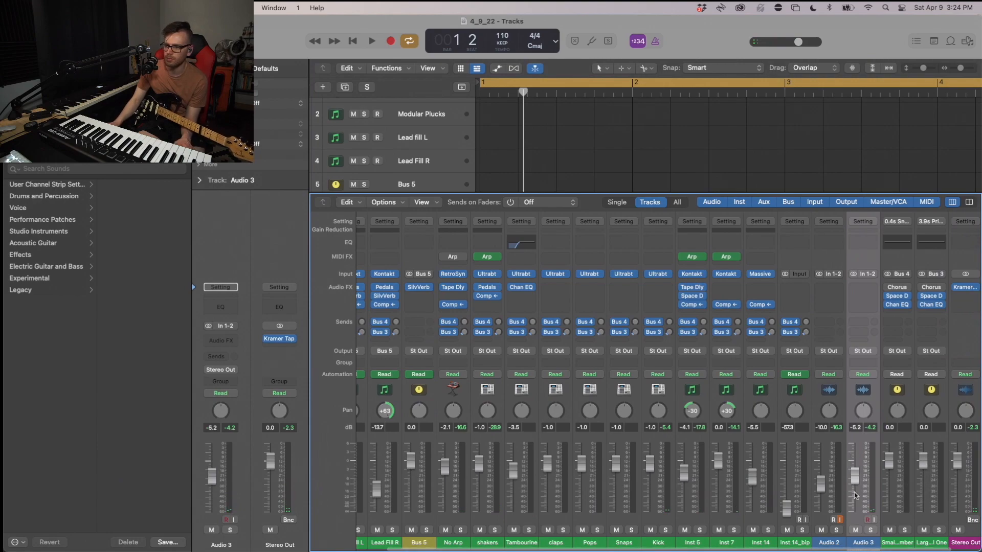
key(Return)
key(space)
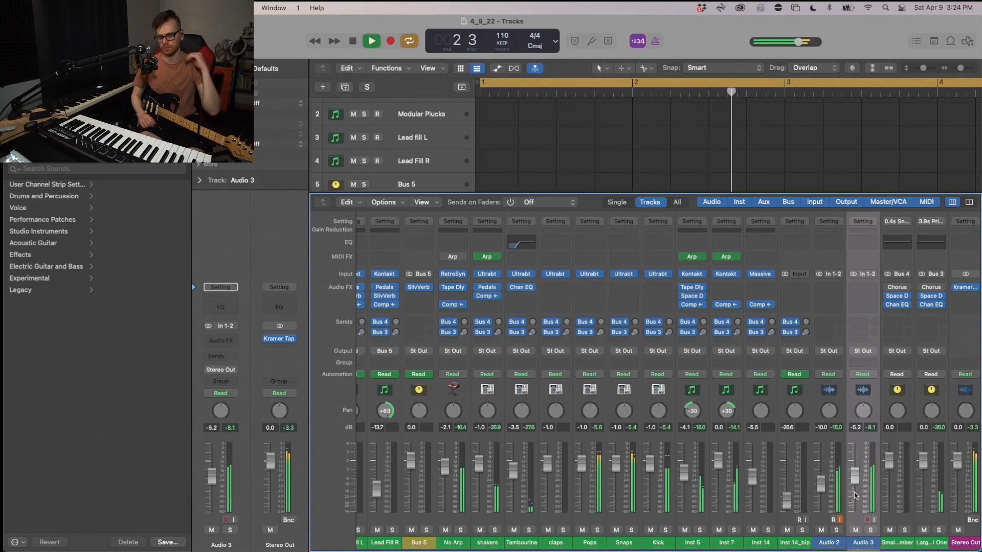
Step: Hide the mixer and insert a Stereo Delay as the audio effect on Audio 3
key(x)
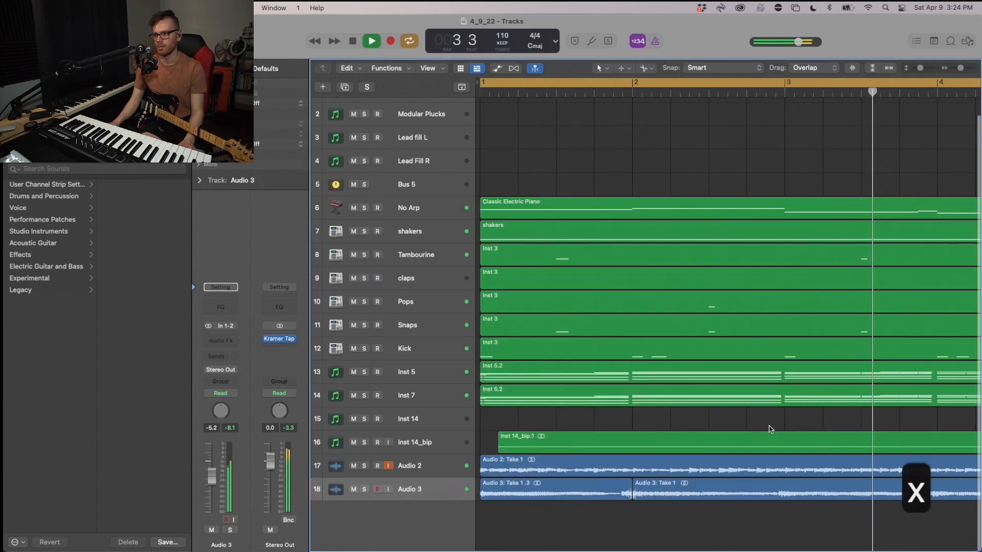
key(super+Left)
key(super+Left)
key(super+Left)
key(super+Left)
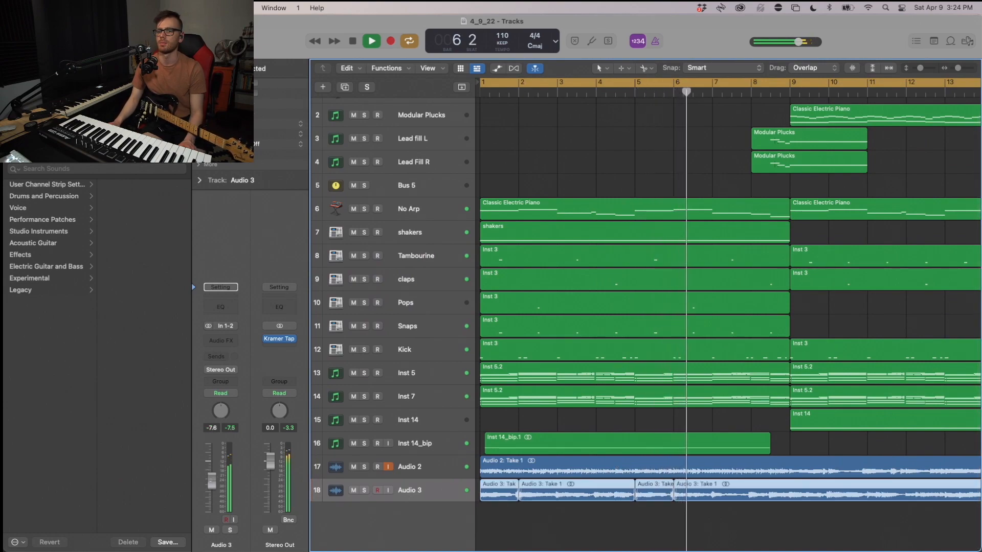
click(221, 341)
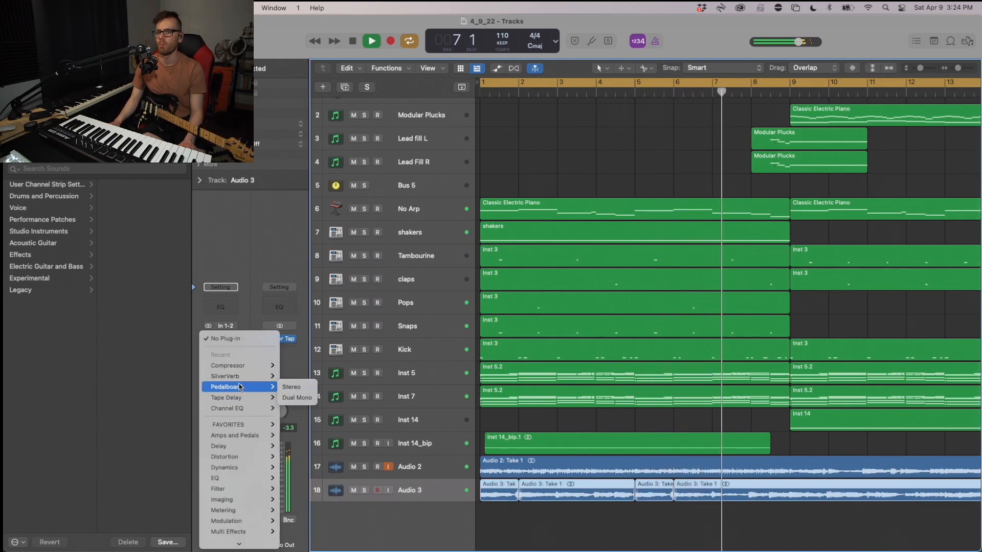
mouse_move(236, 461)
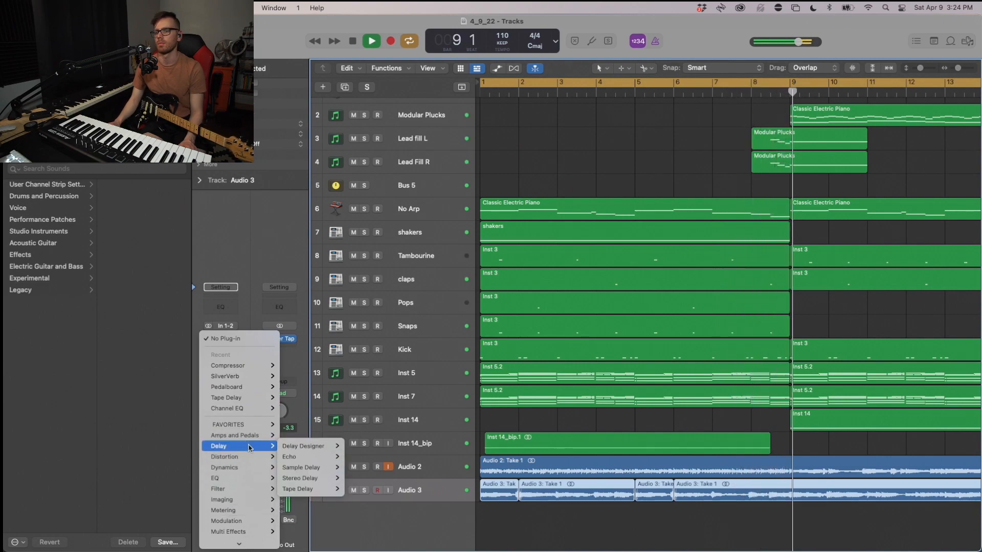
mouse_move(310, 451)
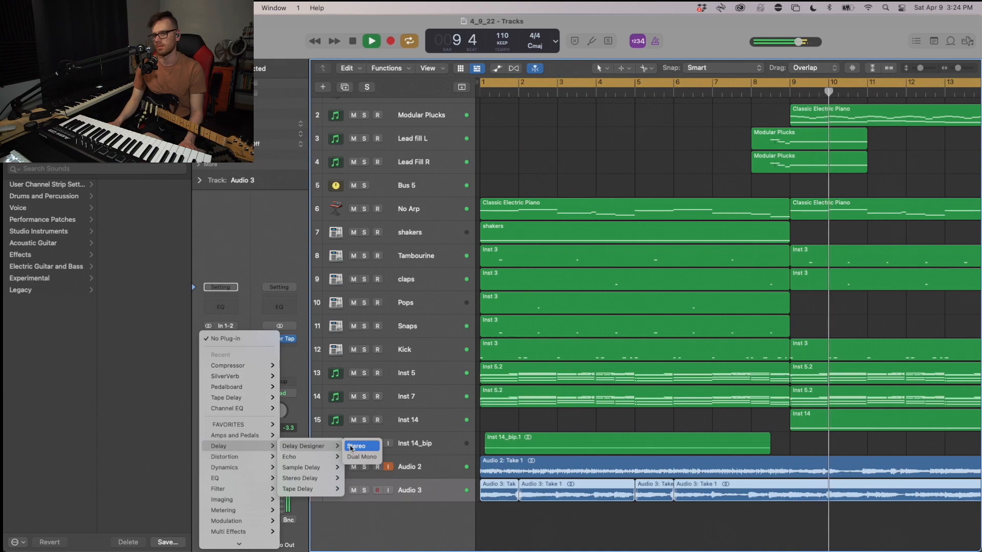
mouse_move(302, 478)
click(358, 478)
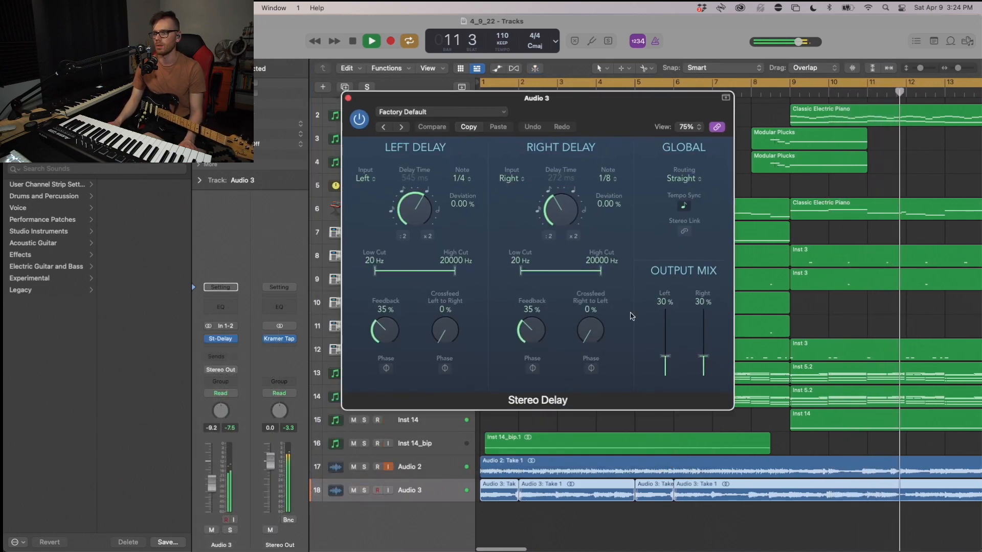
Step: Stop the playback and close the Stereo Delay window
click(459, 178)
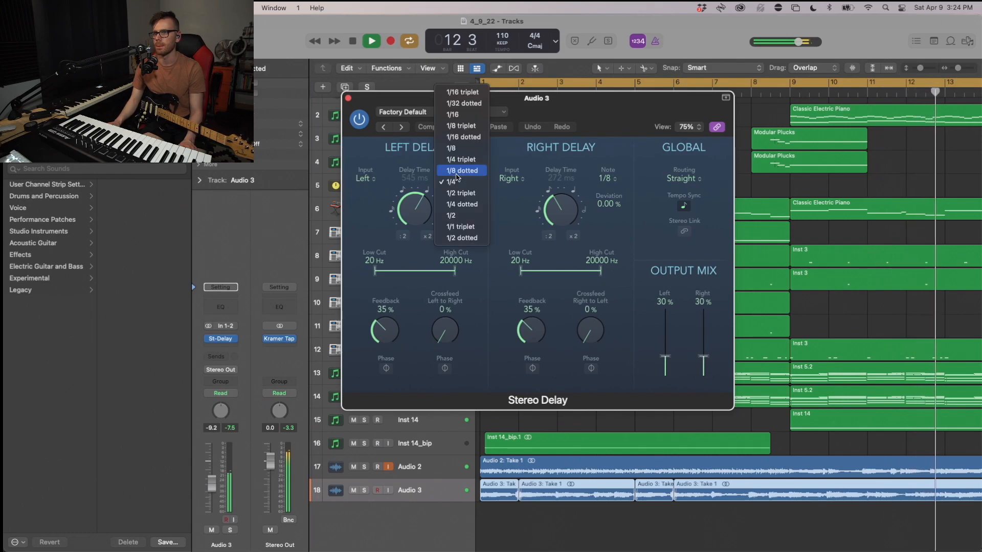
key(space)
click(819, 185)
key(grave)
key(space)
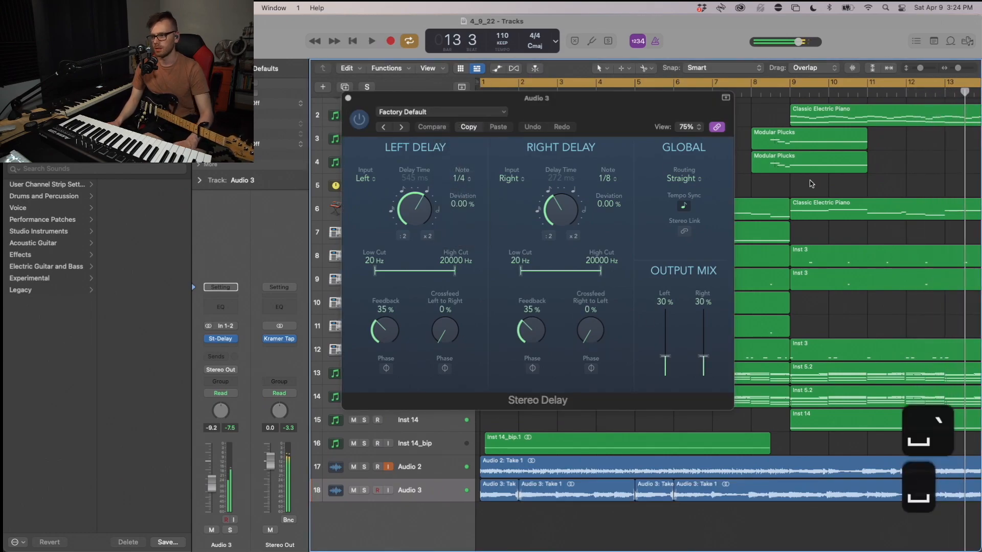
key(grave)
key(Escape)
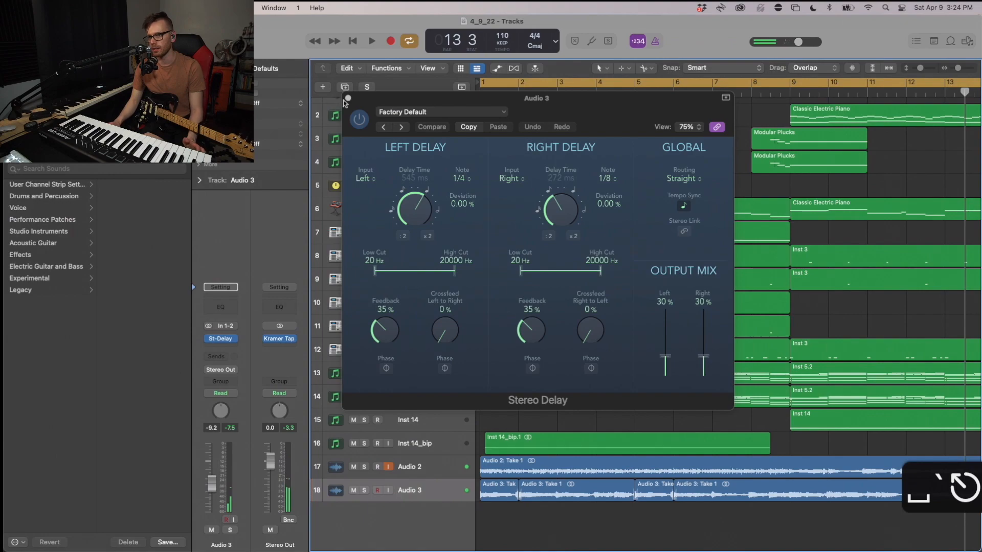
click(348, 98)
Step: Play the arrangement to check how the two guitar tracks work together
scroll(534, 404, right, 3)
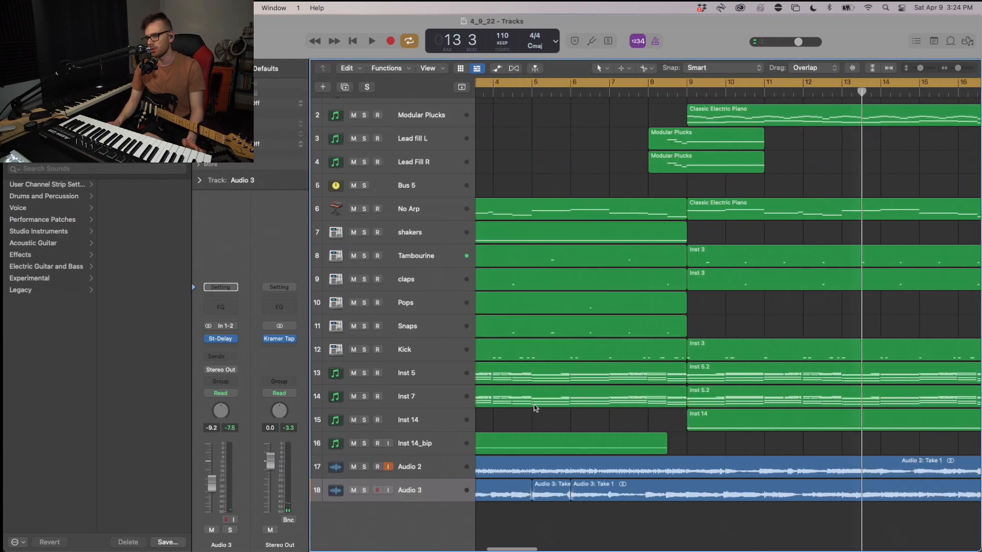
scroll(534, 403, left, 3)
key(super+Left)
key(super+Left)
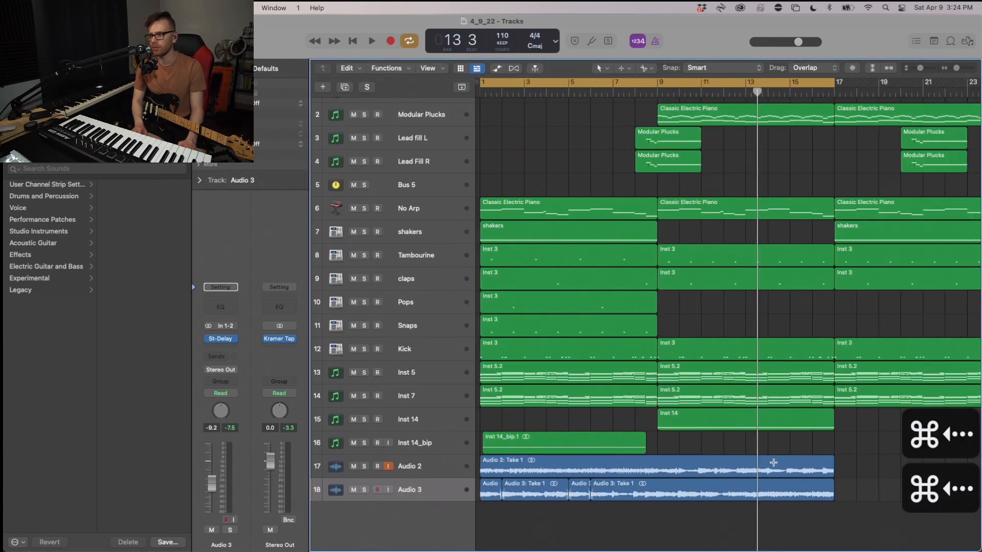
click(769, 464)
key(space)
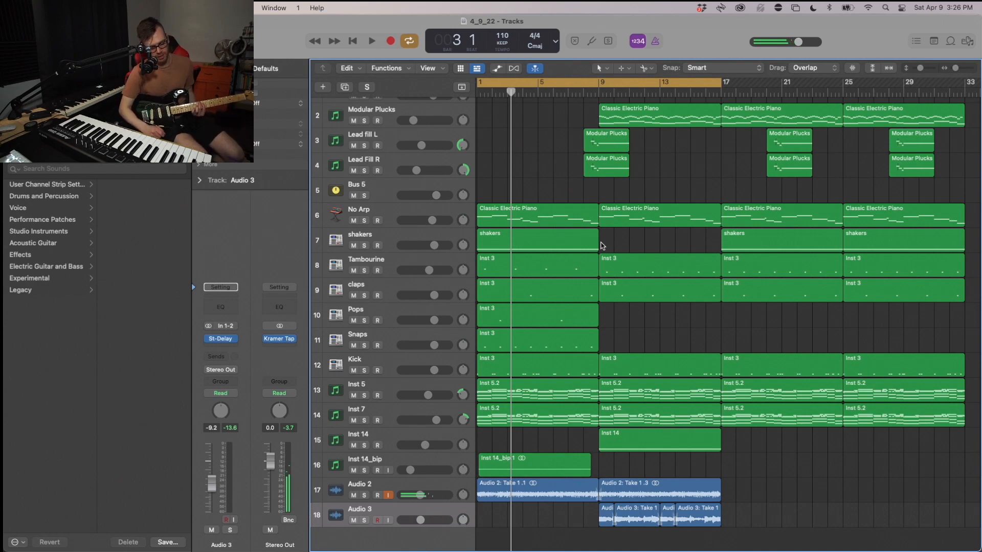
Step: Record another guitar take on Audio 3 from bar 1, running past bar 9
key(Return)
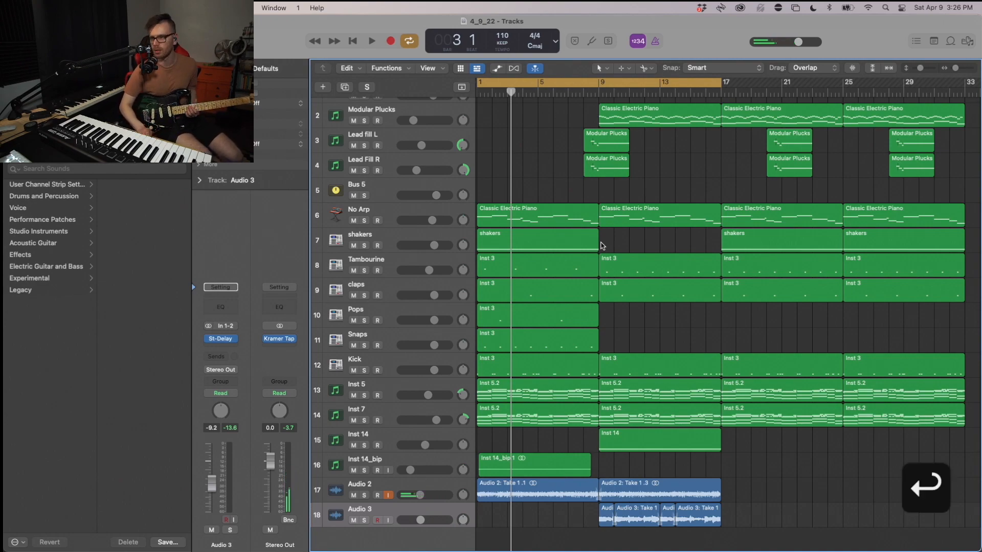
key(r)
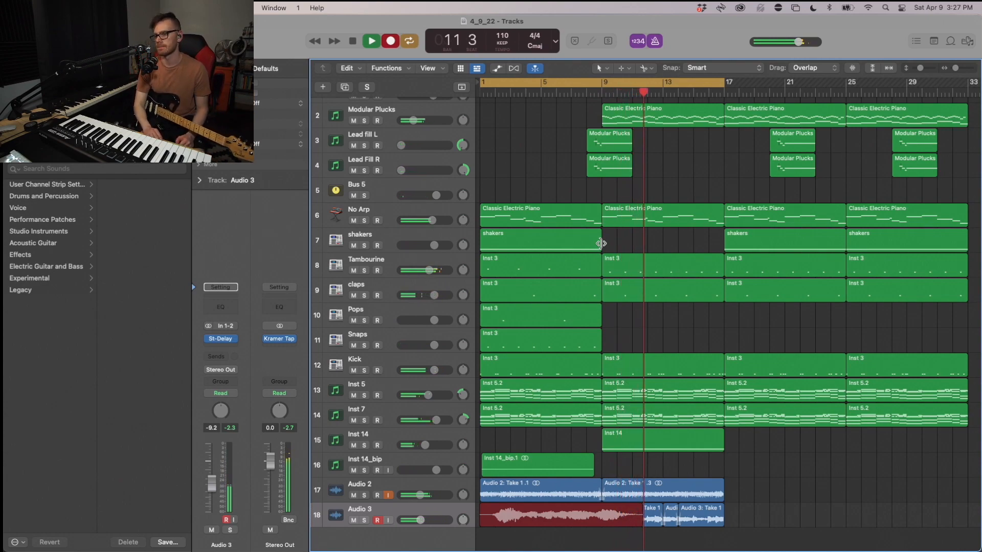
key(space)
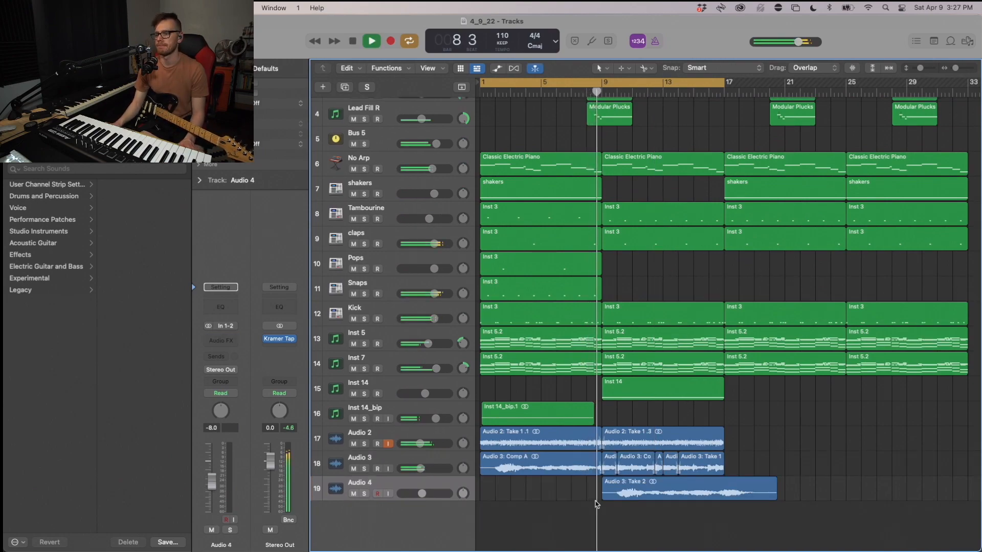
Step: Stop the playback and time-stretch the Take 2 region that starts at bar 1 on Audio 4 toward bar 9
key(space)
drag(724, 495, 590, 495)
click(617, 496)
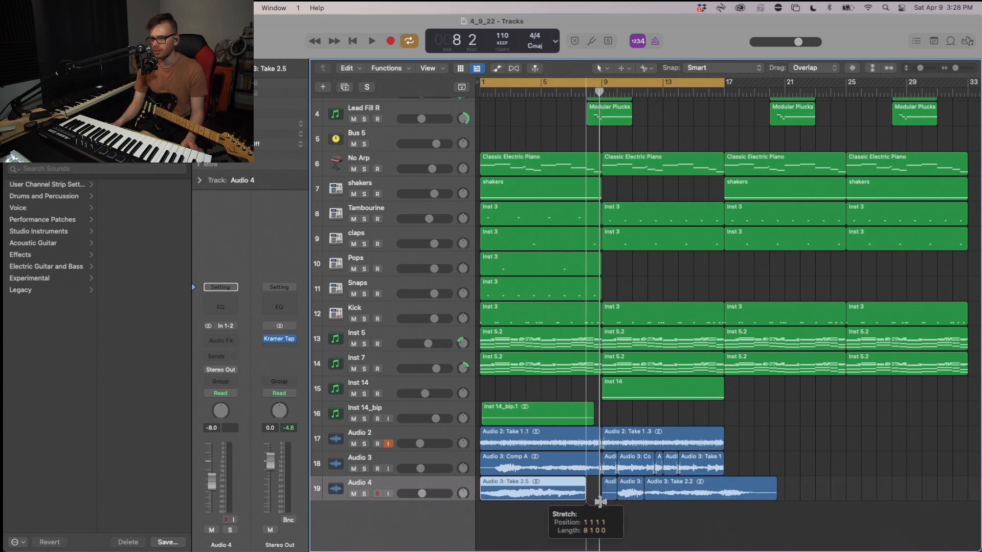
drag(600, 504, 600, 505)
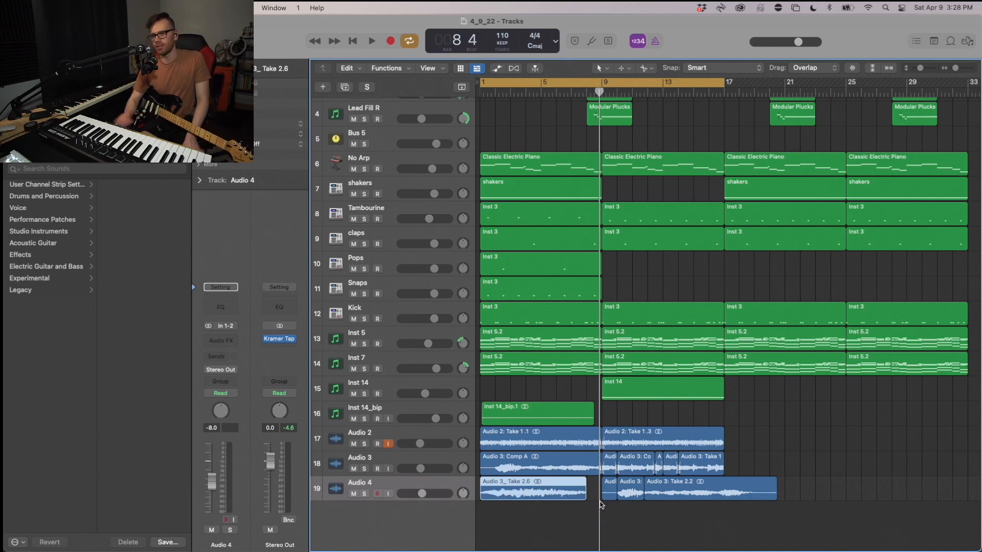
Step: Bounce the first Audio 4 region in place to a new track as Audio 3_ Take 2_bip and delete the source region
key(space)
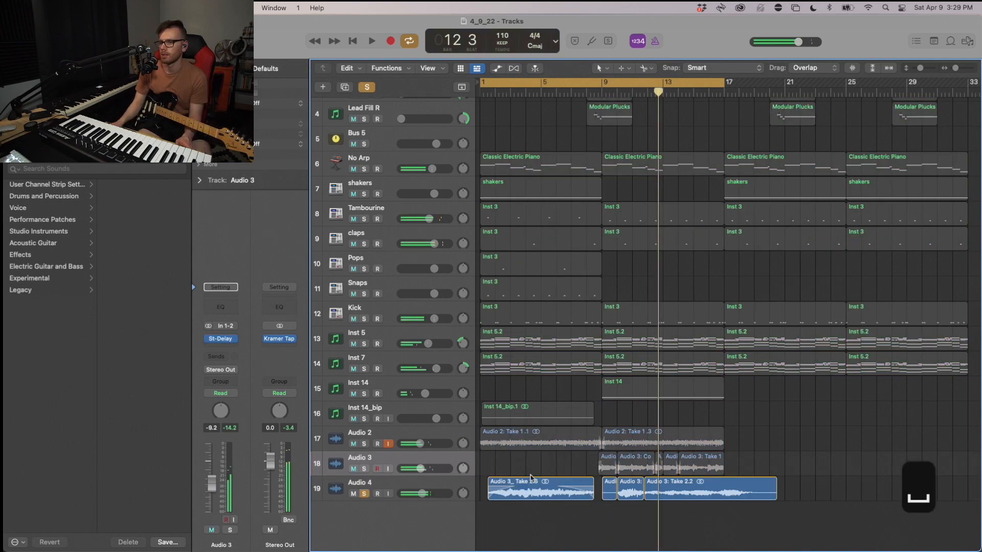
click(528, 489)
key(ctrl+b)
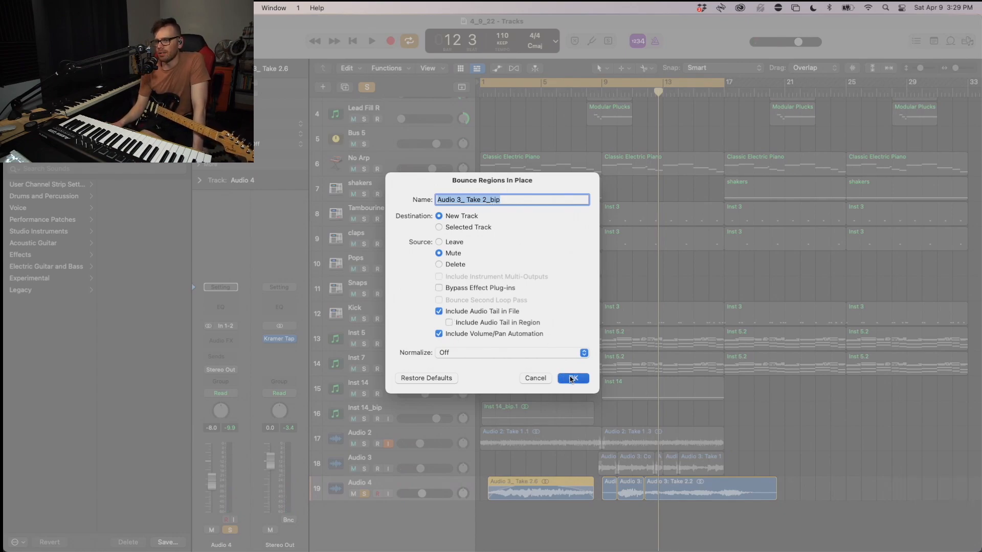
click(571, 378)
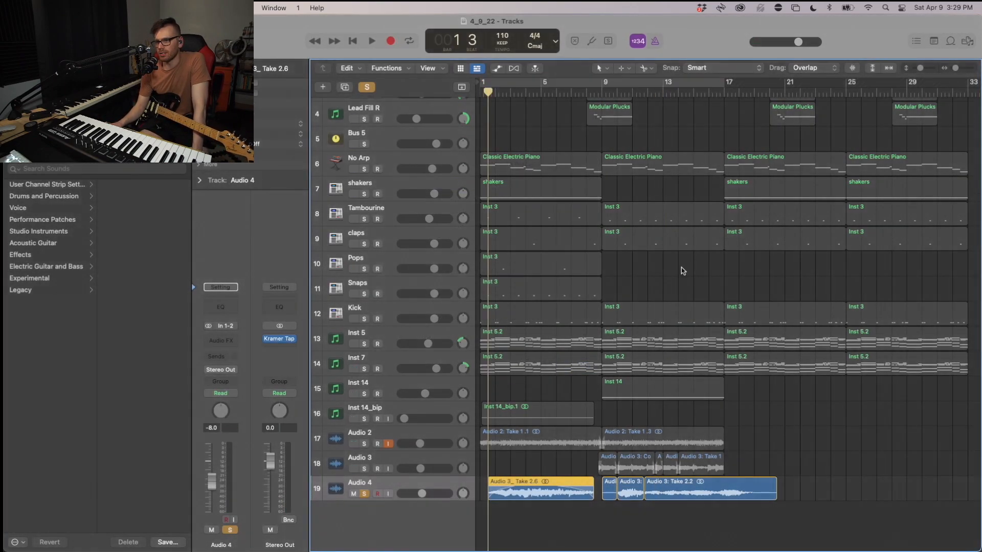
click(540, 487)
key(BackSpace)
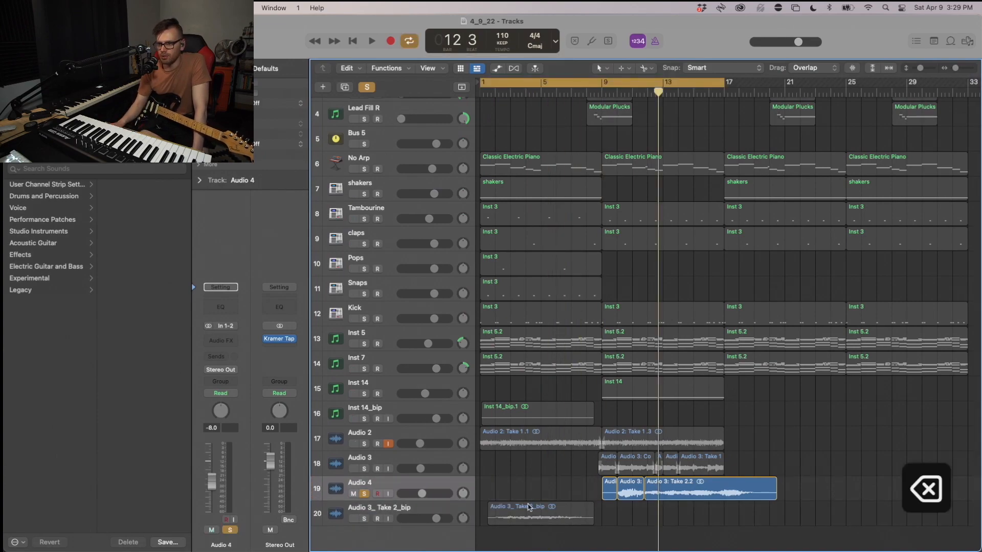
Step: Clear the solo and view the Audio 3_ Take 2_bip region in the audio file editor, then return to the arrangement
click(530, 505)
key(ctrl+s)
double_click(516, 513)
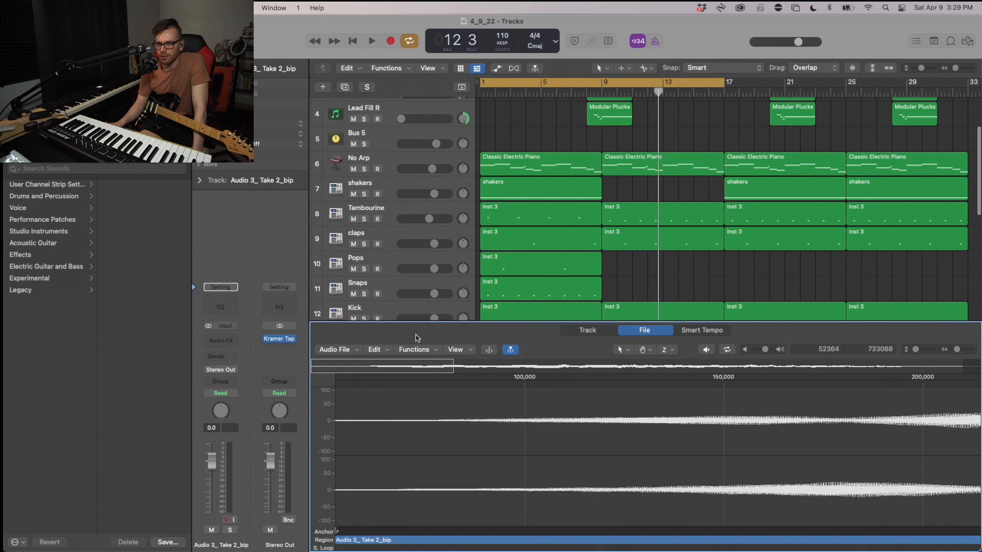
key(x)
key(x)
click(601, 421)
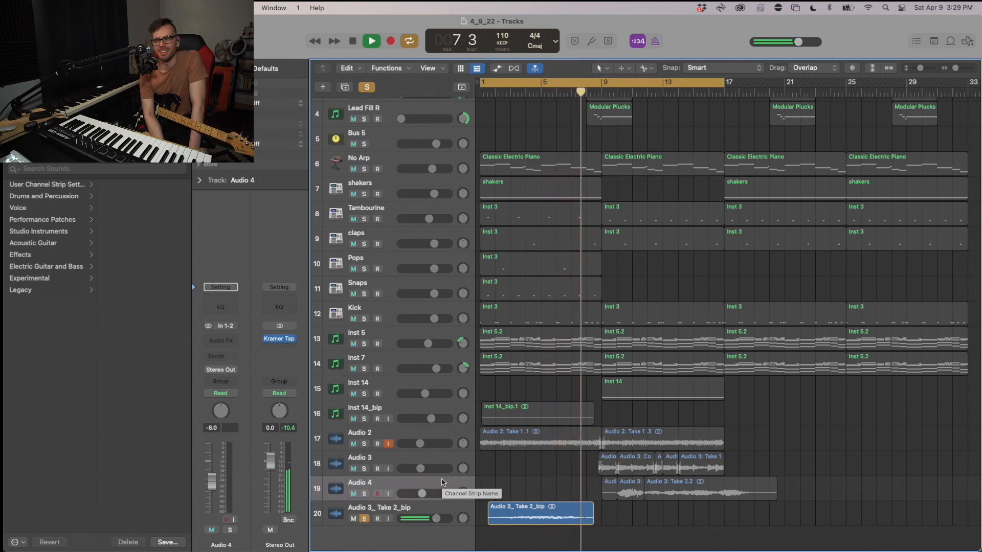
Step: Stop the playback and split the Audio 3_ Take 2_bip region near its start and near its end
key(space)
click(512, 517)
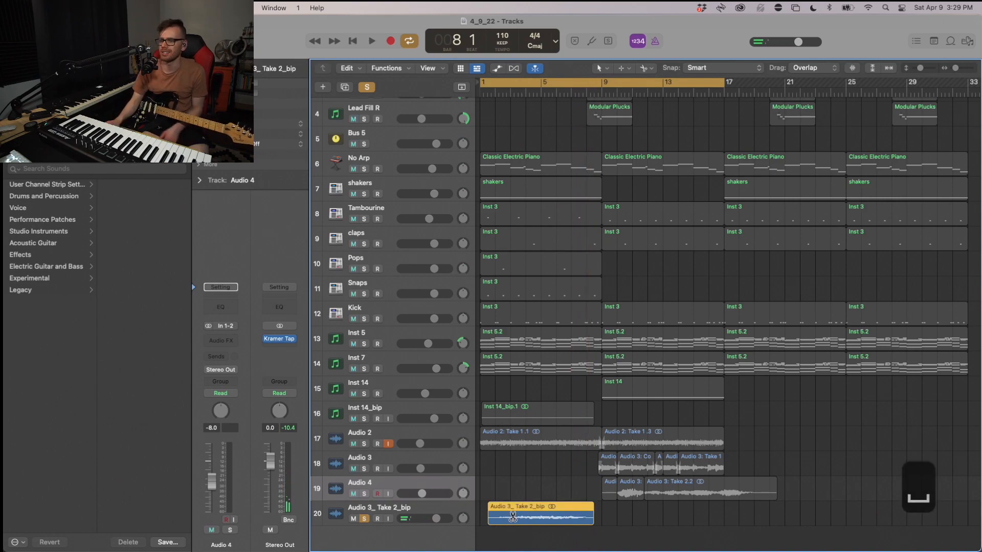
click(511, 517)
click(575, 517)
click(582, 516)
key(BackSpace)
key(super+z)
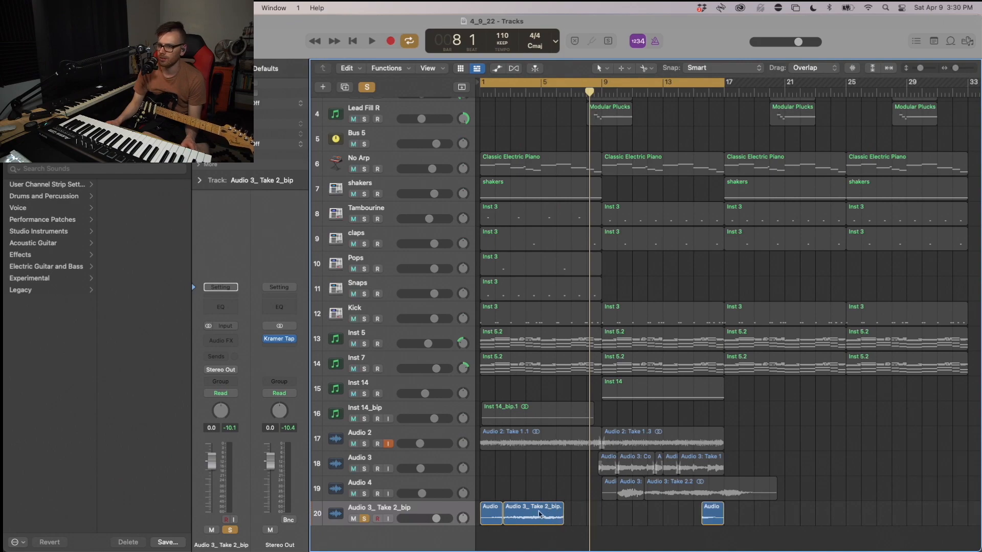
Step: Repeat the middle Audio 3_ Take 2_bip piece to make four in a row to about bar 18, followed by the end piece
drag(539, 514, 659, 522)
drag(658, 522, 659, 522)
drag(830, 546, 762, 492)
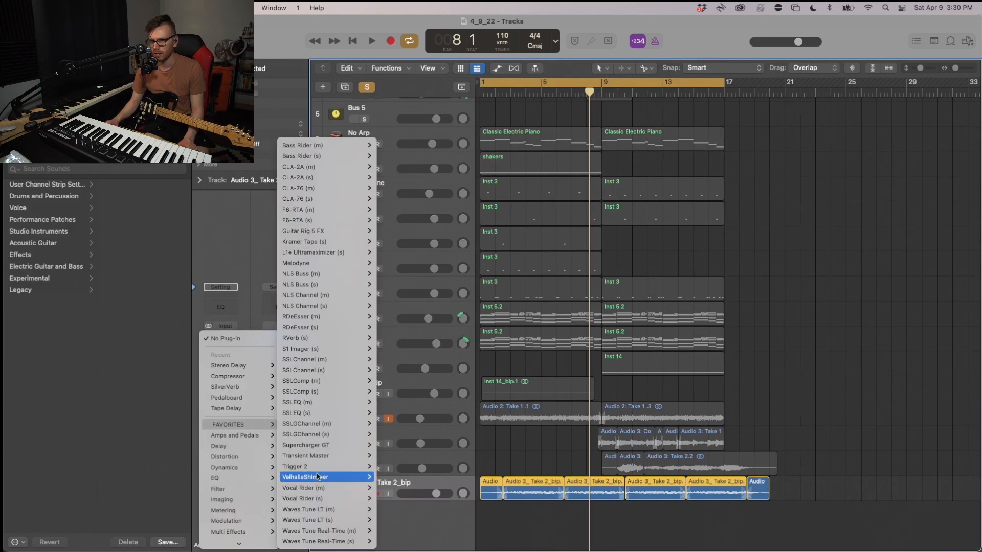
Step: Insert ValhallaShimmer on the Audio 3_ Take 2_bip track and set its reverb mode to bigStereo
mouse_move(317, 477)
click(393, 477)
click(399, 302)
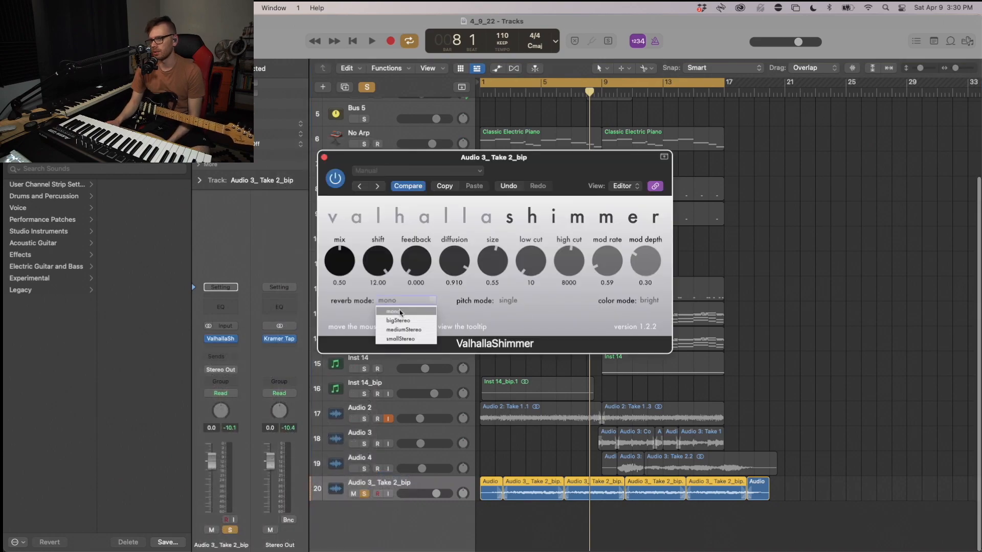
click(404, 321)
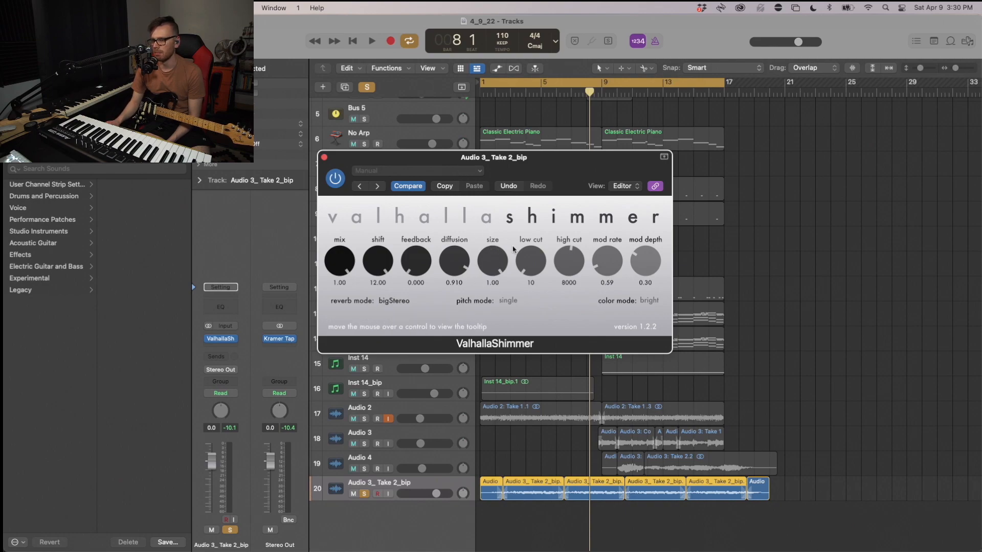
Step: Play the soloed Audio 3_ Take 2_bip track from the start while raising its ValhallaShimmer feedback to about 0.209
drag(559, 162, 766, 170)
key(space)
key(Return)
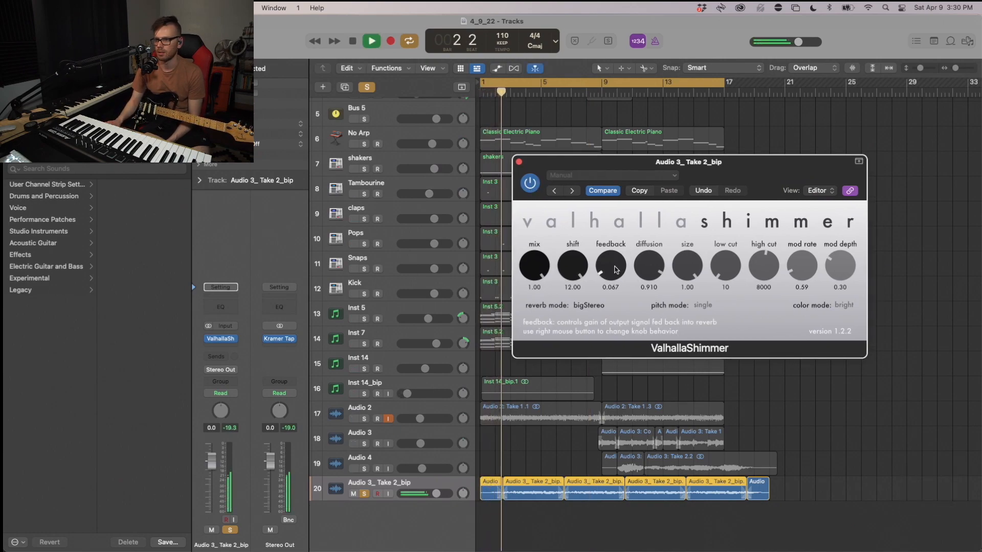
drag(615, 272, 614, 266)
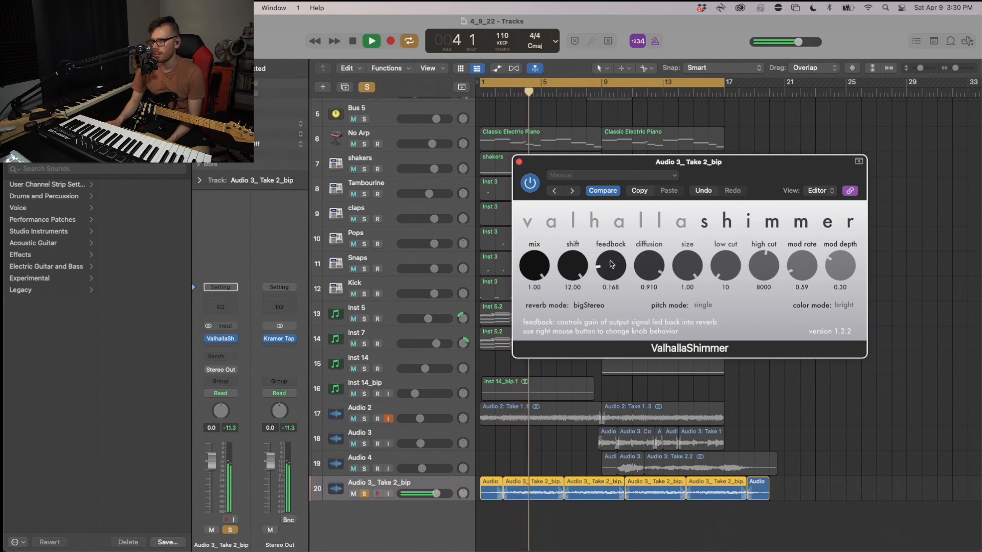
drag(612, 262, 612, 260)
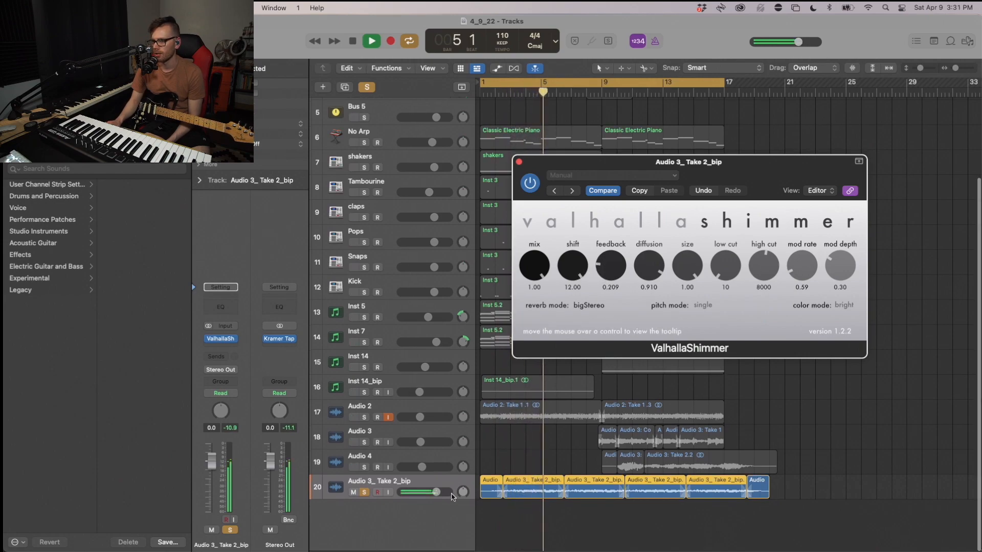
Step: Lower the Audio 3_ Take 2_bip volume to about -5.8 dB, then unsolo the track and play the whole arrangement from the start
drag(436, 493, 429, 494)
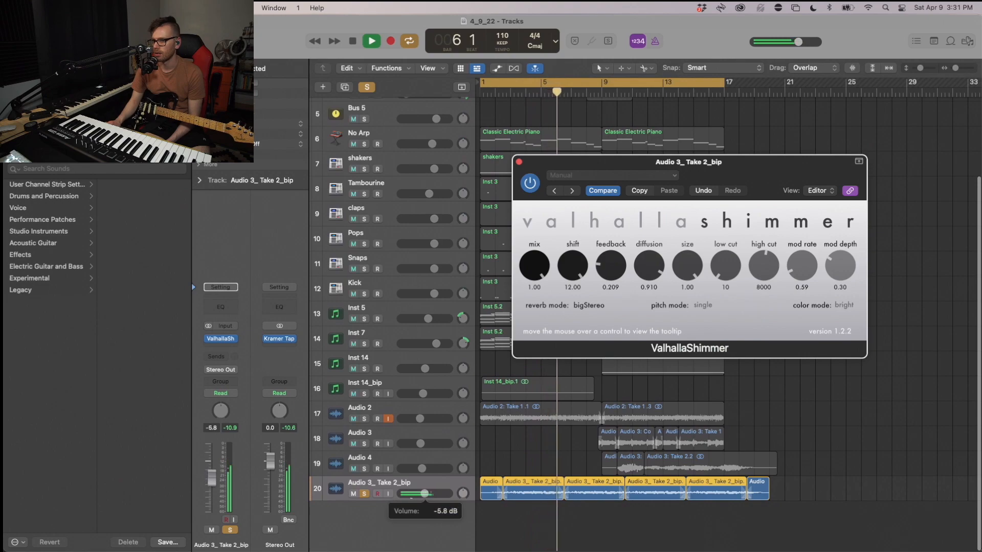
key(Return)
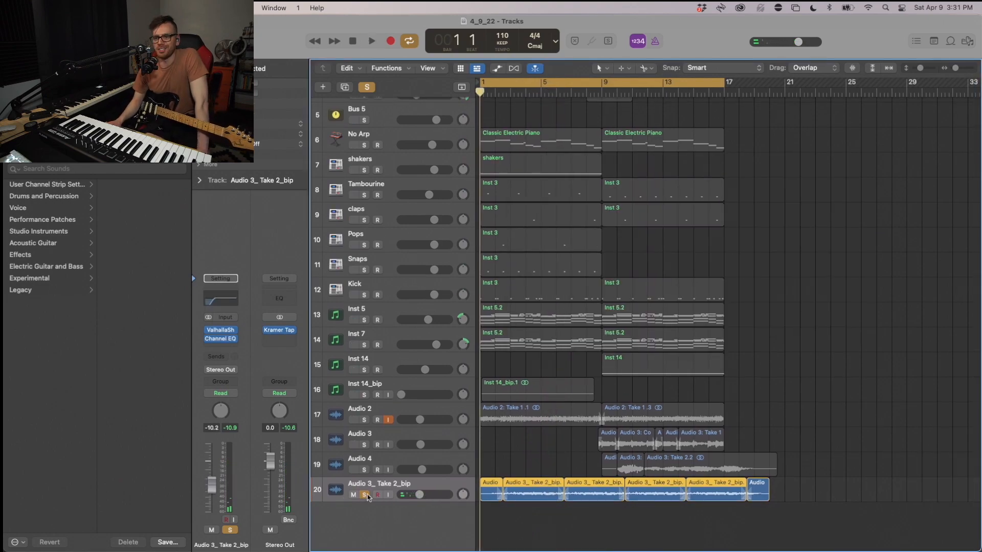
click(365, 494)
key(KP_Enter)
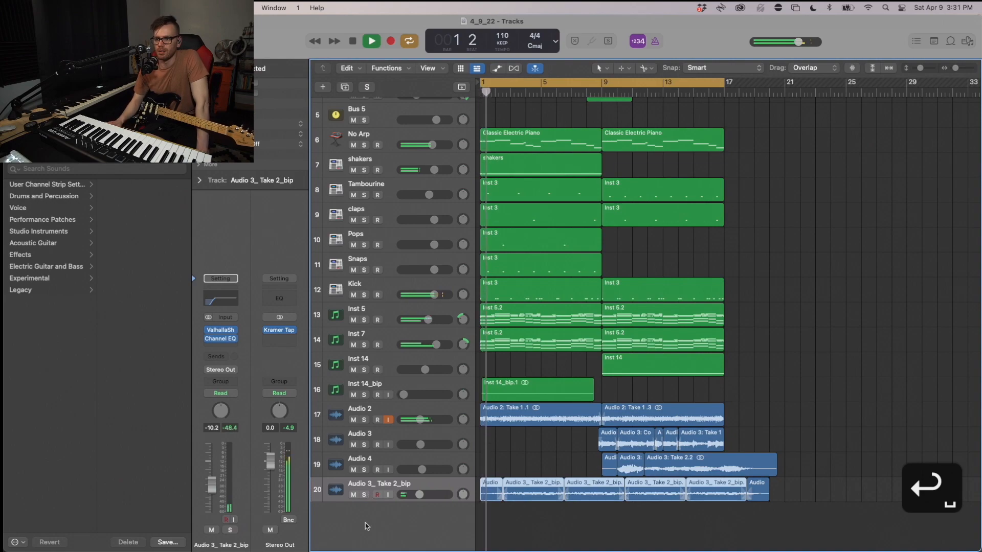
Step: Balance the Audio 3_ Take 2_bip volume against the full mix, trying about -6.4 dB and -4.0 dB before lowering it, and toggle the automation view
drag(418, 496, 428, 492)
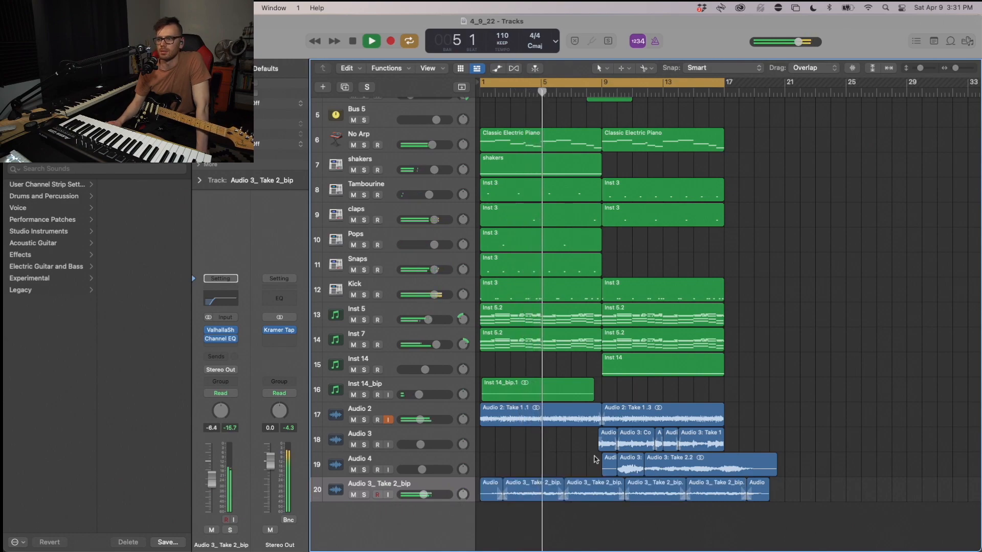
click(601, 441)
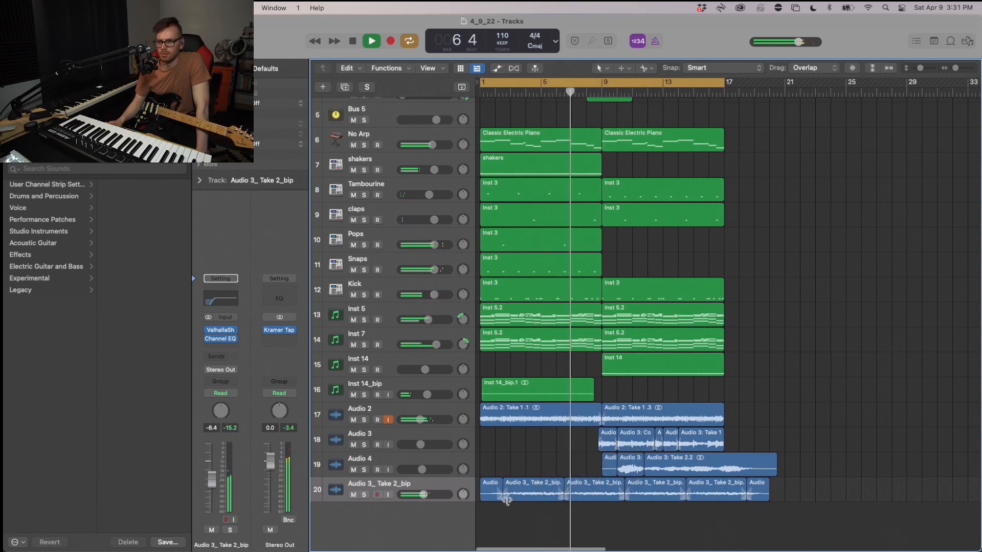
drag(424, 494, 428, 495)
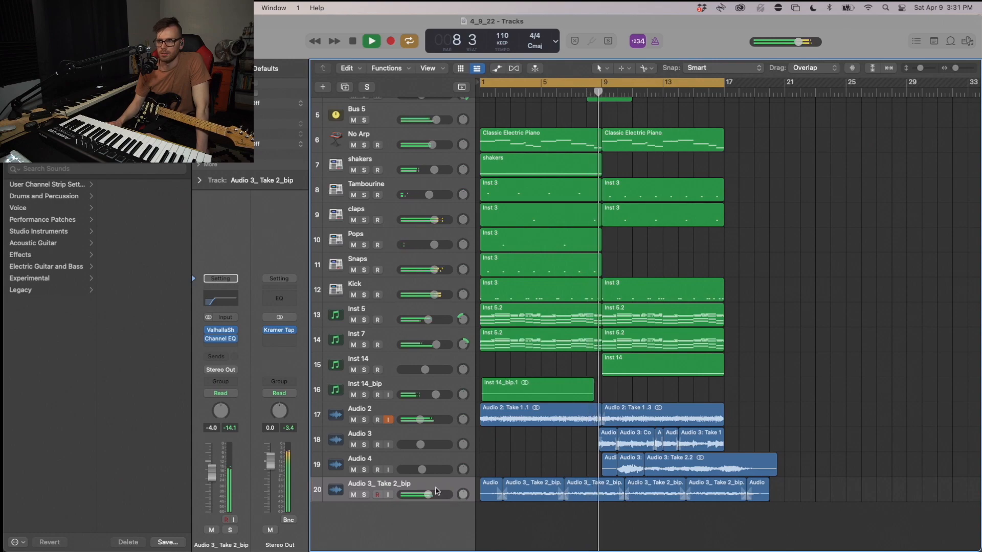
drag(428, 495, 421, 494)
key(a)
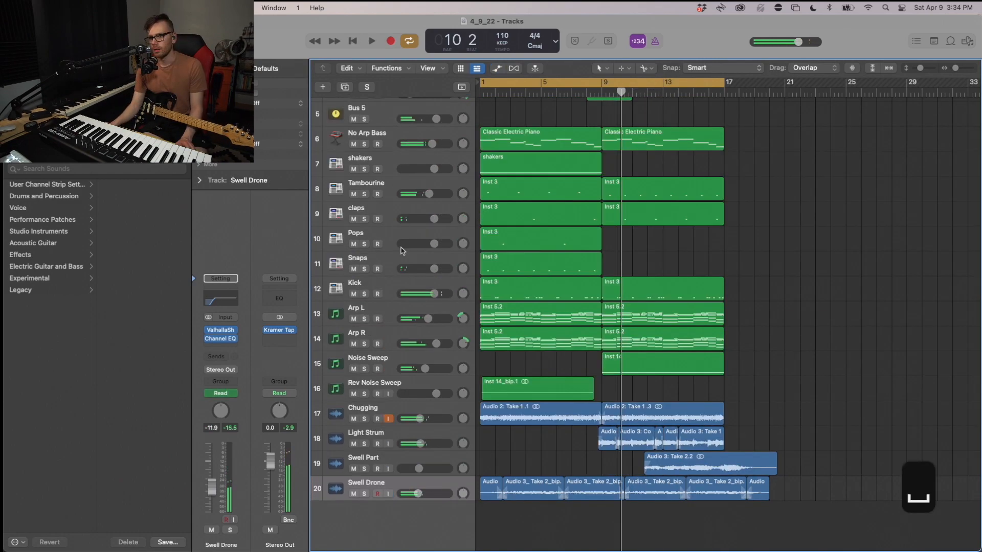
Step: Route the shakers through Kick tracks to Bus 6 with NLS Channel and Compressor on its aux, and play the arrangement from the start
click(390, 286)
shift+click(388, 165)
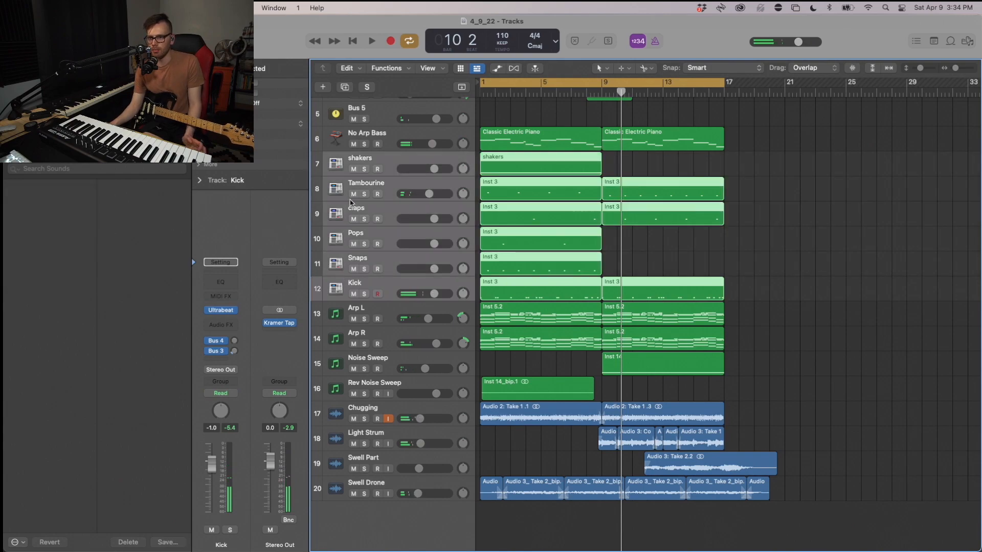
click(226, 373)
mouse_move(231, 409)
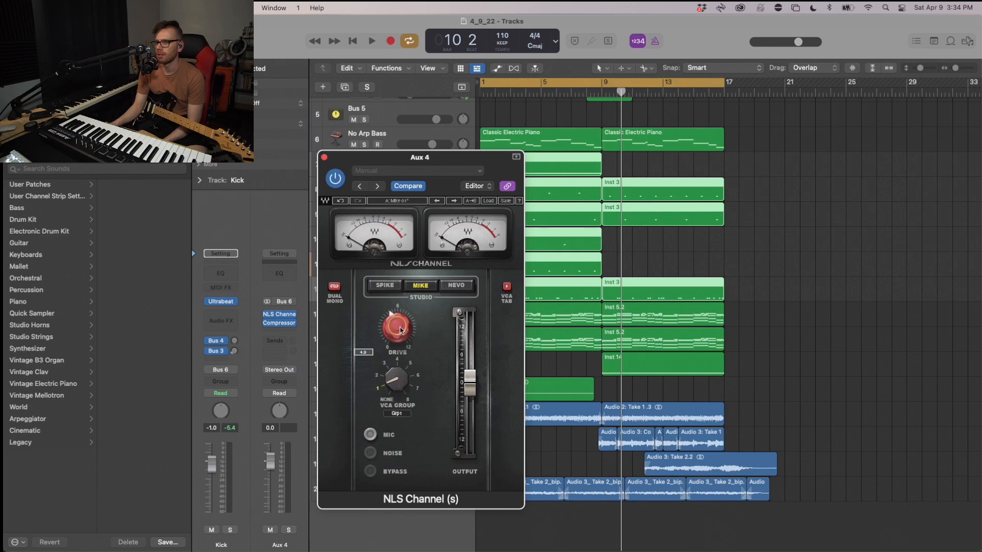
drag(437, 156, 761, 129)
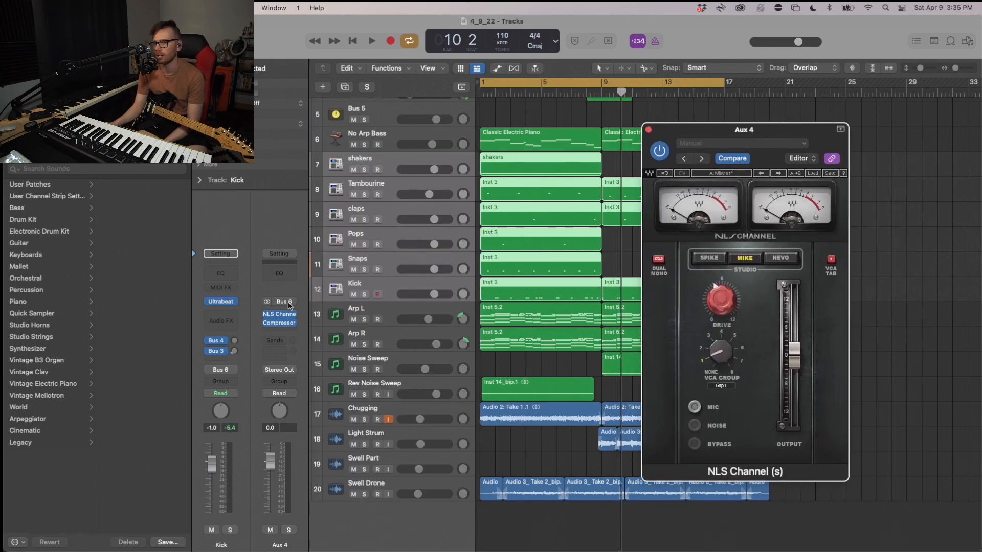
key(Return)
key(space)
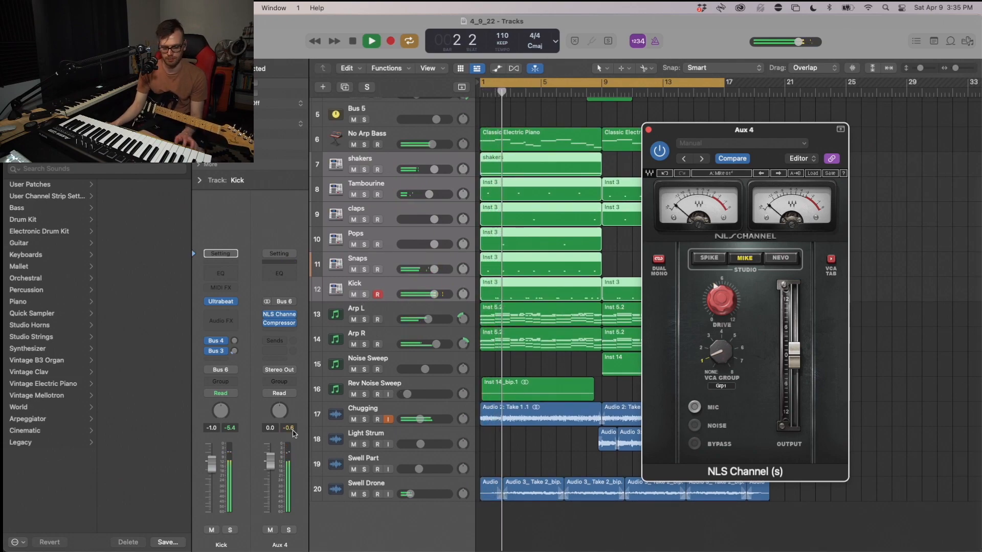
Step: Create an arrangement track for the Aux 4 drum bus channel from the mixer, and close the NLS Channel window and the mixer
key(x)
drag(724, 150, 356, 156)
key(space)
scroll(625, 422, left, 3)
scroll(625, 422, right, 5)
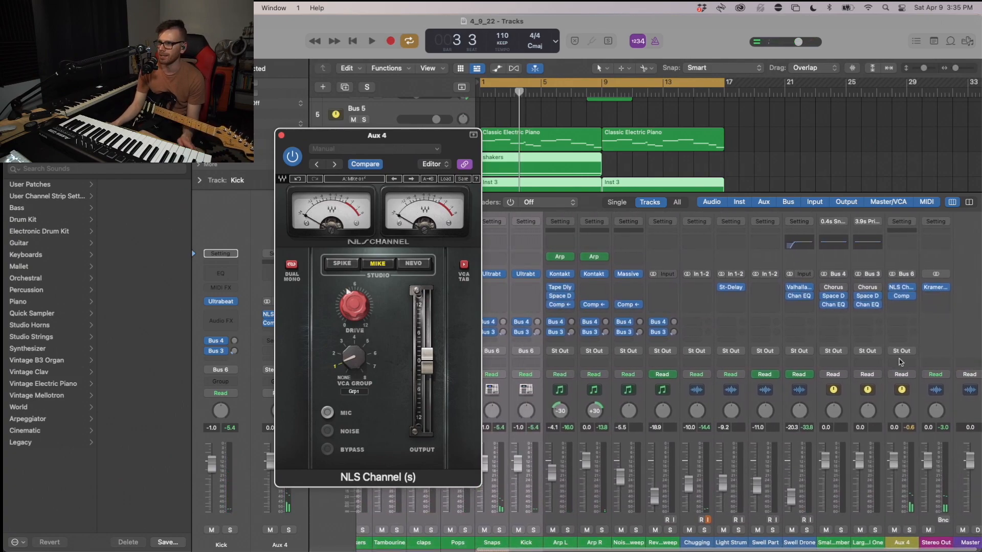
right_click(905, 538)
click(886, 440)
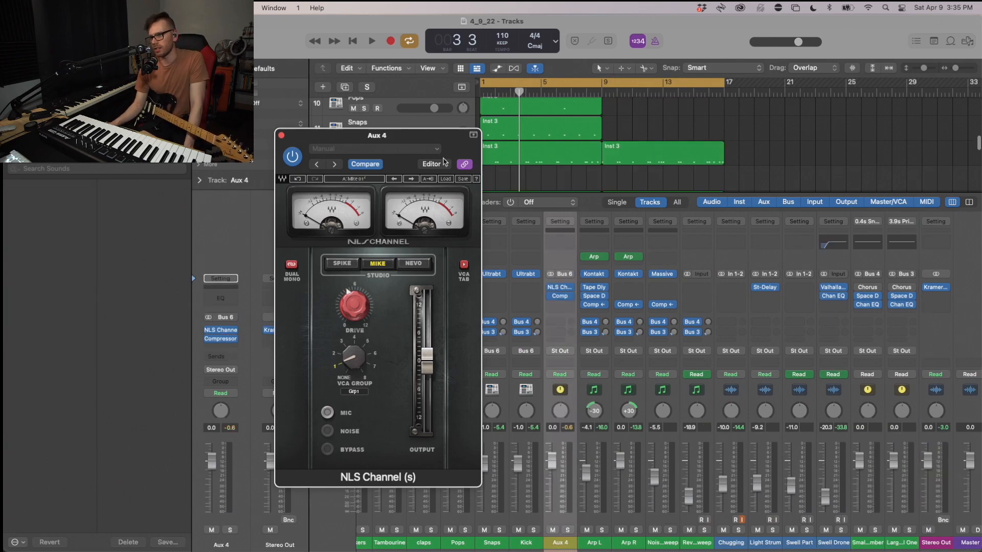
click(281, 134)
click(509, 188)
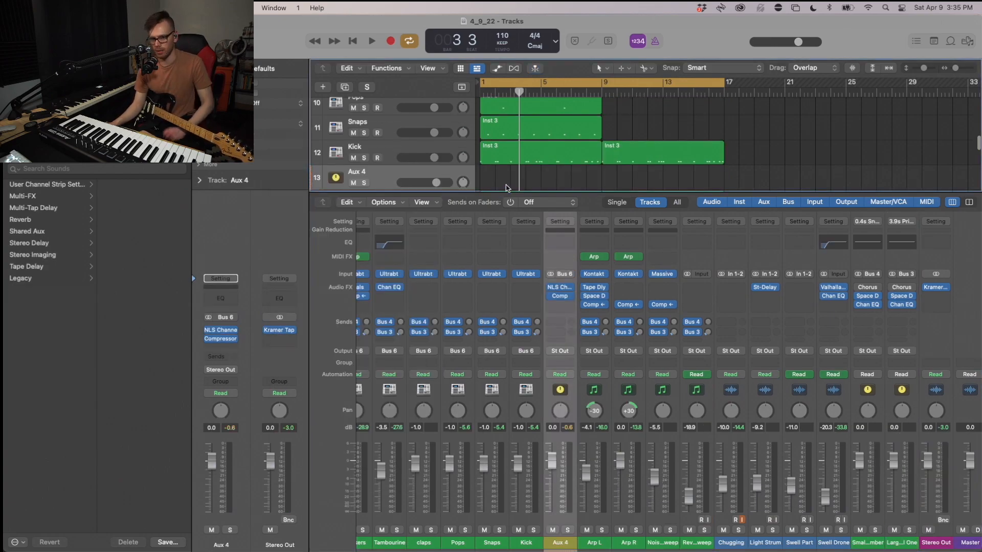
key(z)
key(z)
key(x)
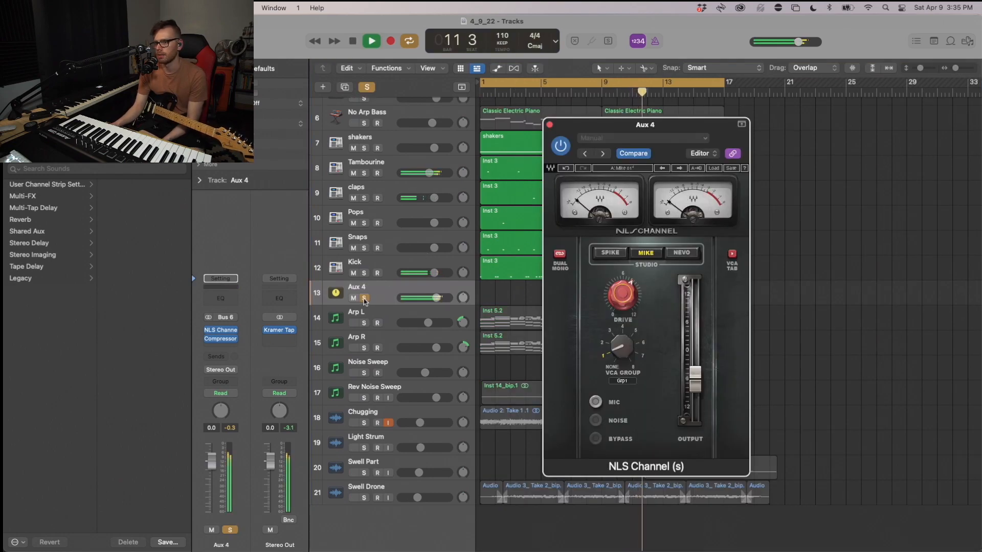
Step: Solo Arp L, Arp R and No Arp Bass alongside the Aux 4 drum bus to hear their balance, and check RetroSyn on the bass
drag(364, 323, 364, 348)
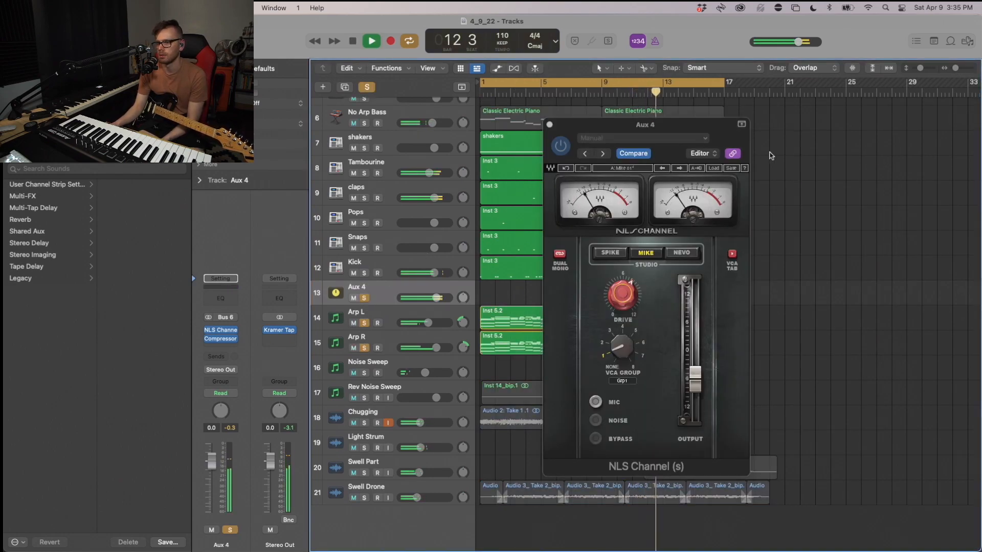
click(549, 125)
scroll(444, 156, up, 1)
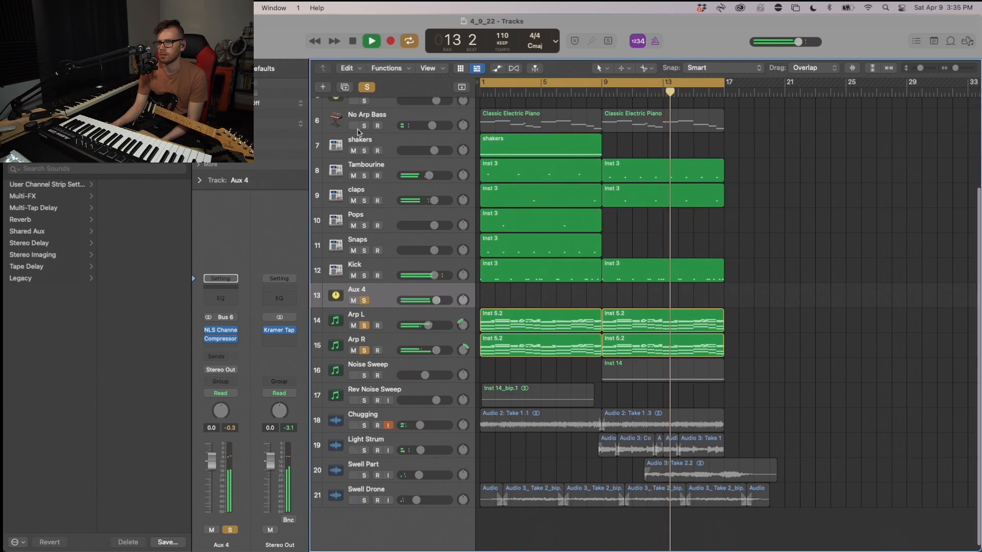
click(362, 121)
click(364, 126)
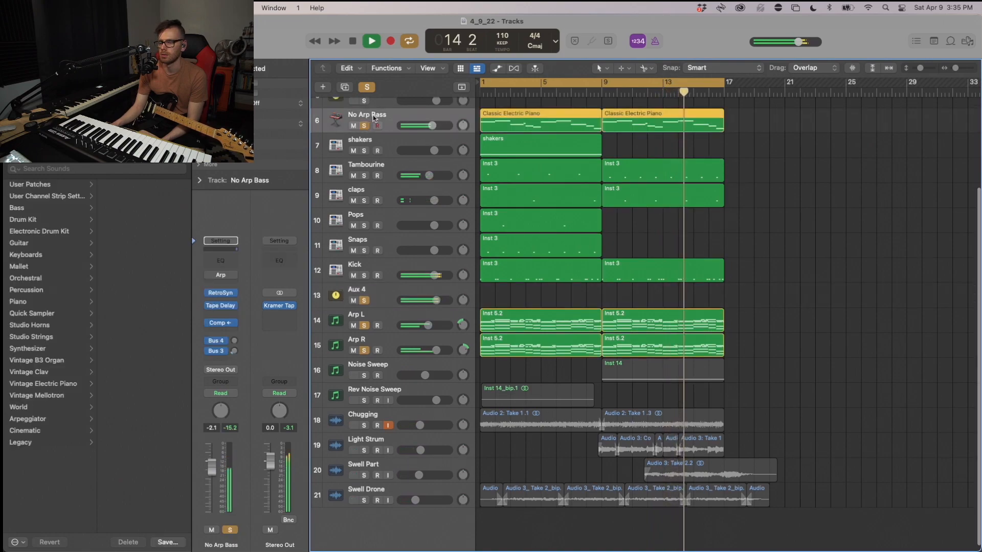
mouse_move(231, 293)
click(230, 293)
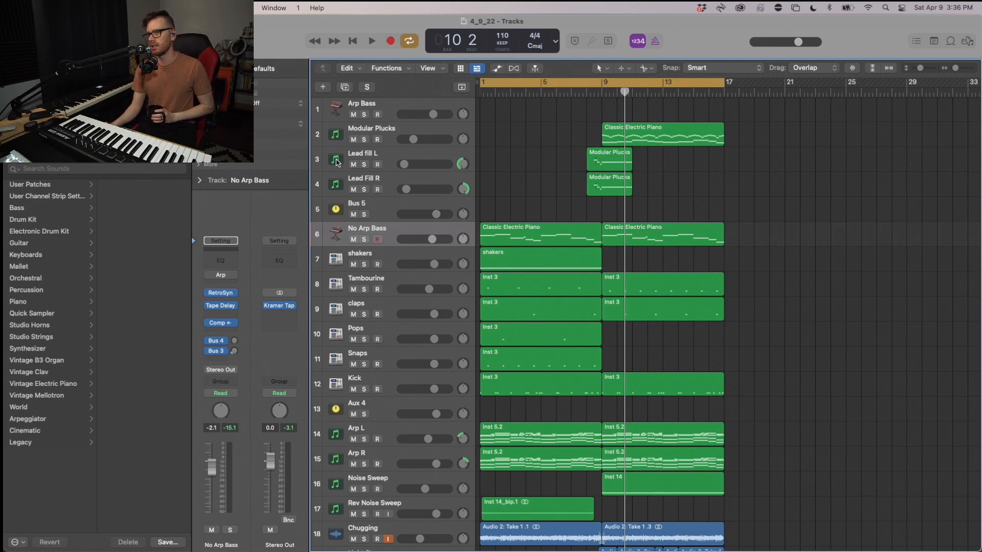
click(336, 135)
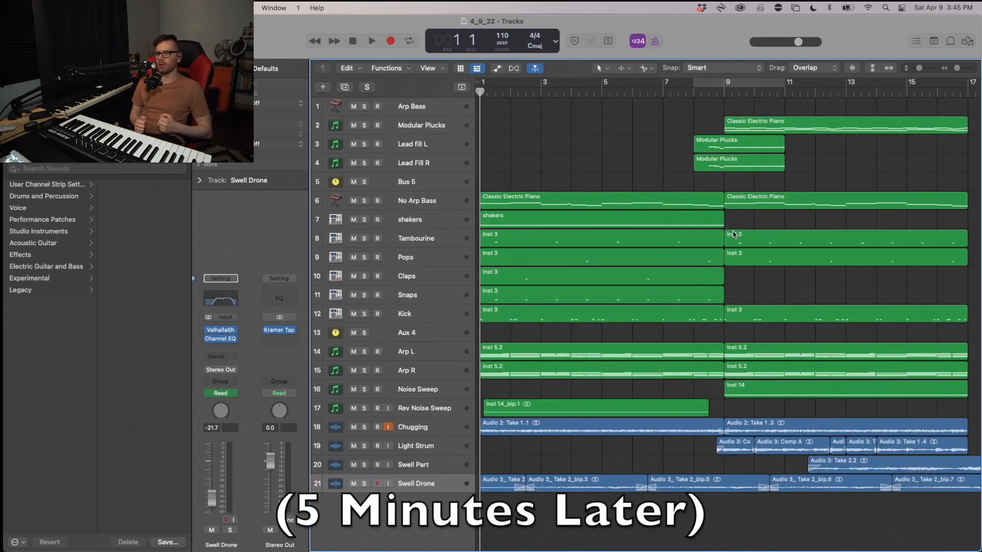
Step: Play the arrangement from the beginning and show the volume automation lanes on the tracks
key(Return)
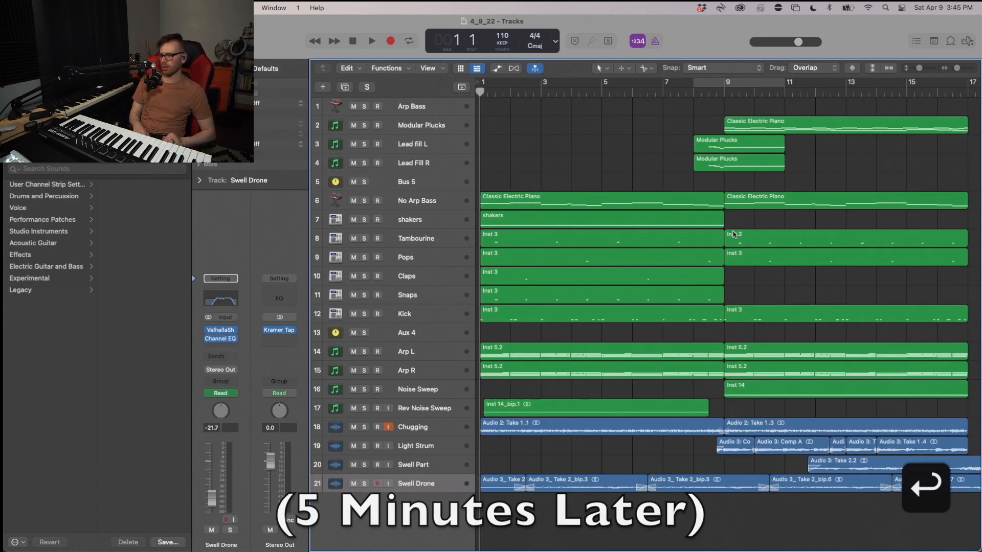
key(space)
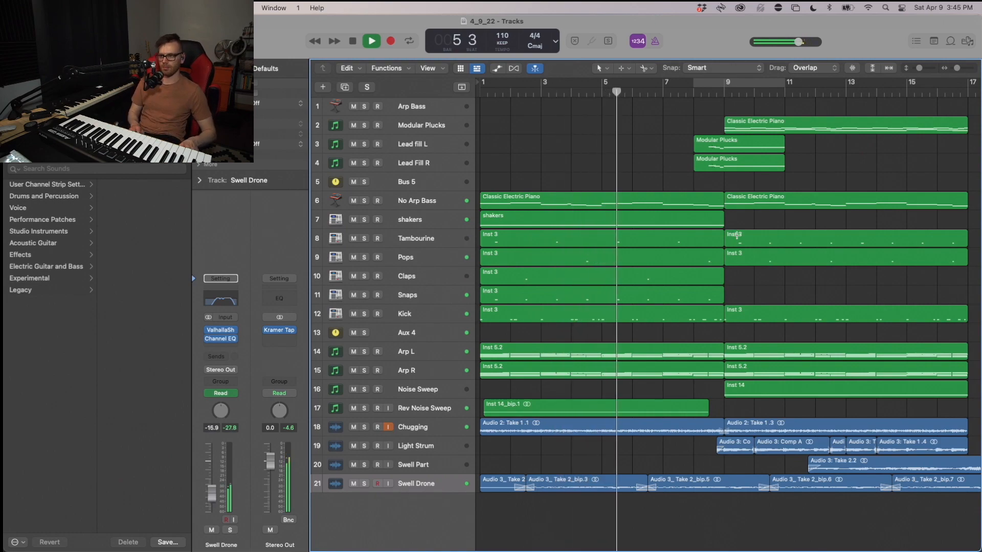
key(super+Left)
key(super+Left)
key(super+Left)
key(a)
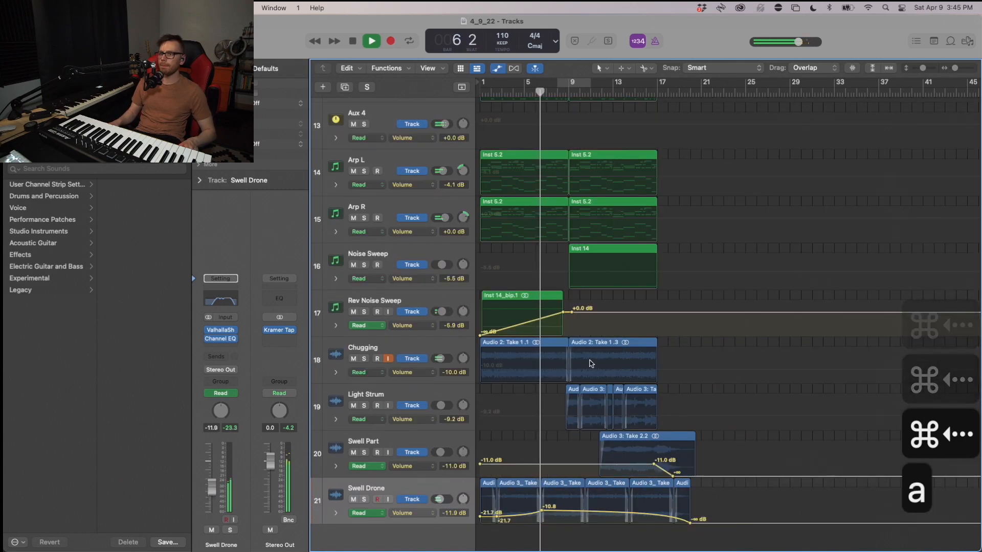
key(a)
key(a)
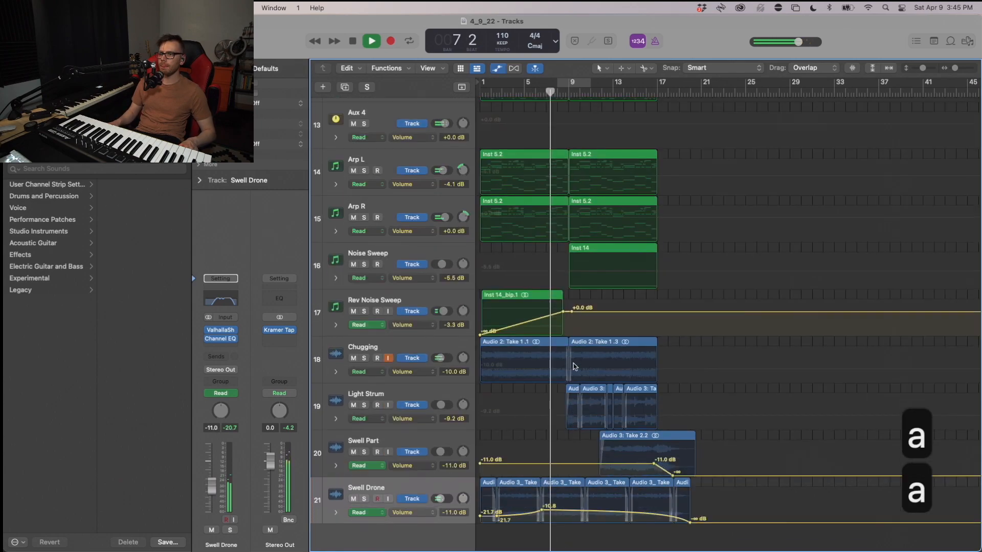
Step: Drop the Rev Noise Sweep volume automation to silence between the end of its region at 8 3 1 1 and bar 9, then stop playback
drag(562, 321, 568, 359)
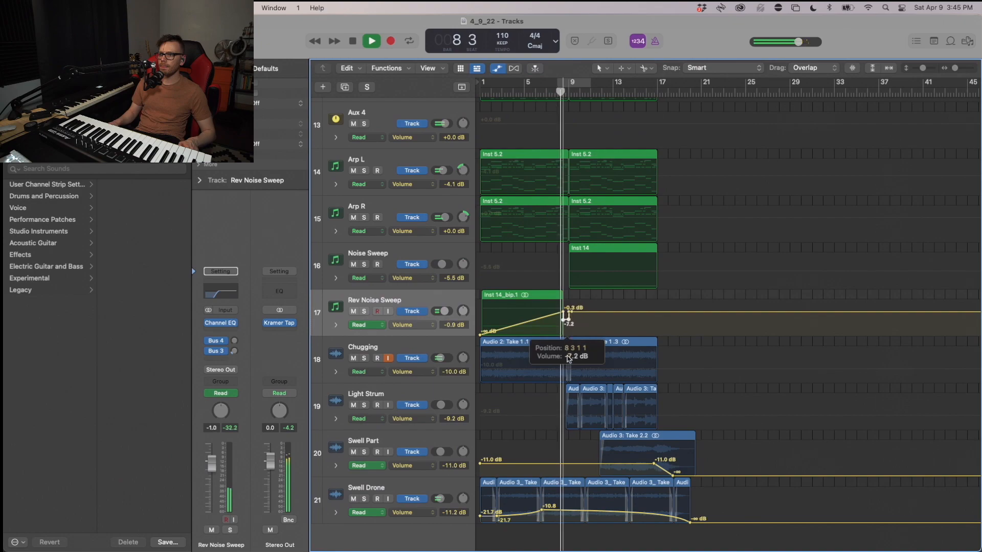
drag(568, 334, 563, 341)
scroll(580, 184, up, 4)
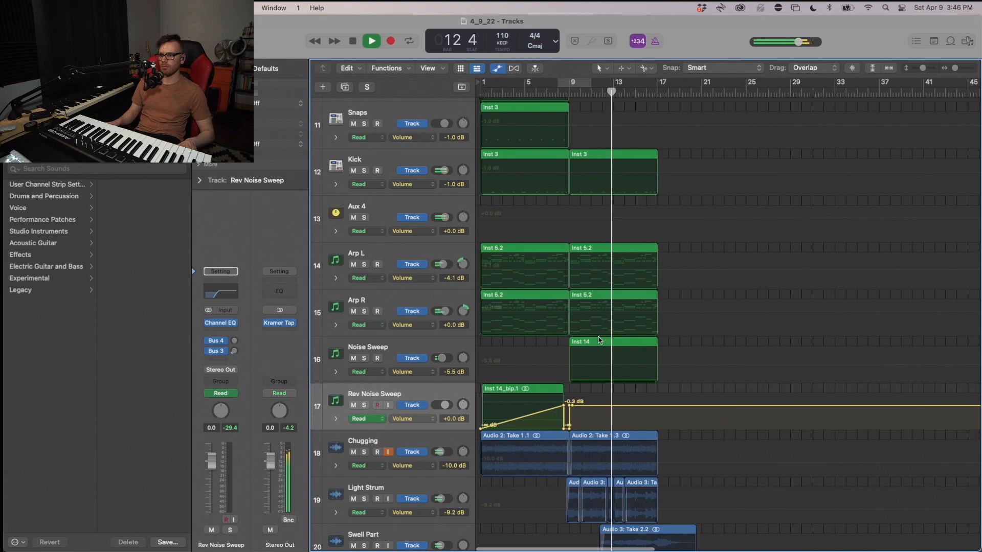
key(space)
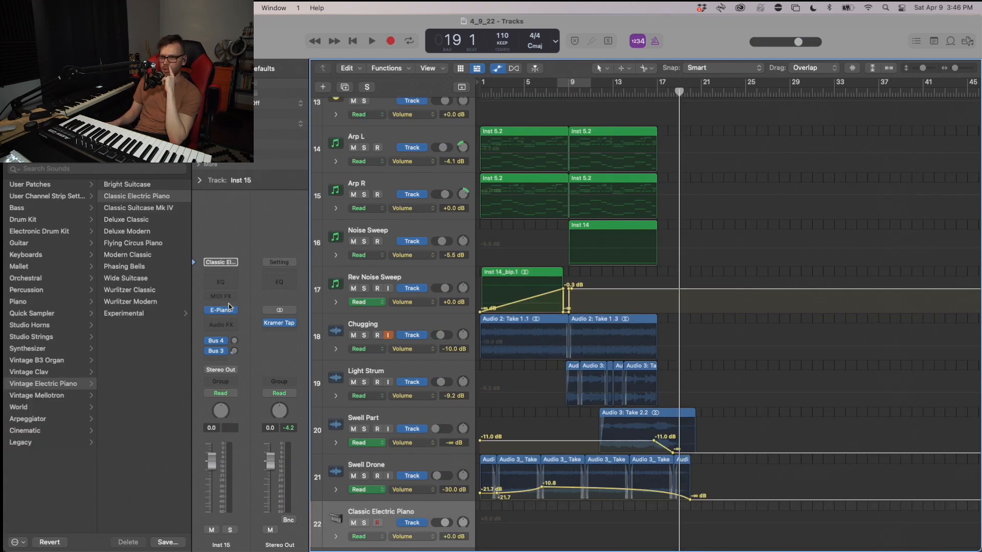
Step: Replace the Vintage Electric Piano on the new software instrument track with a stereo Kontakt instrument
click(229, 308)
mouse_move(450, 477)
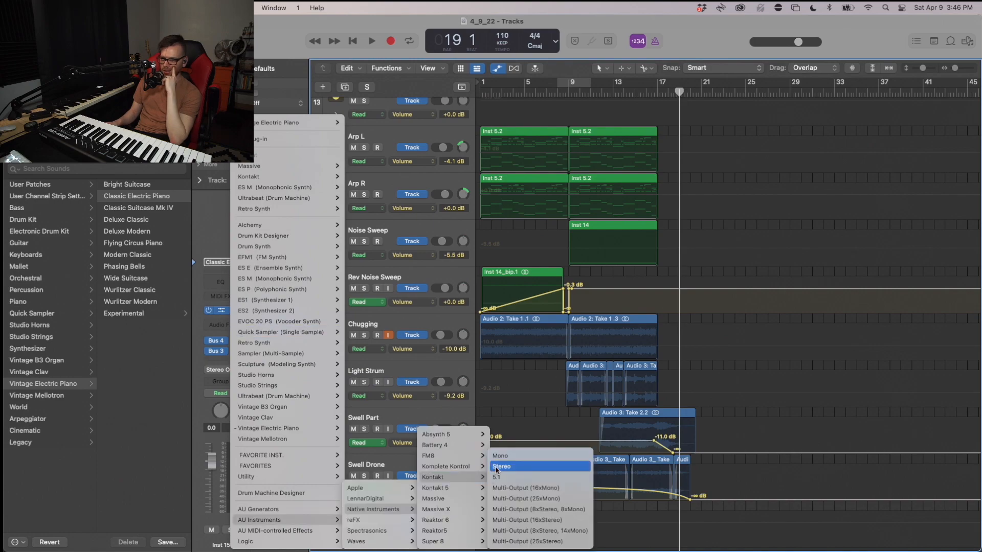
click(495, 467)
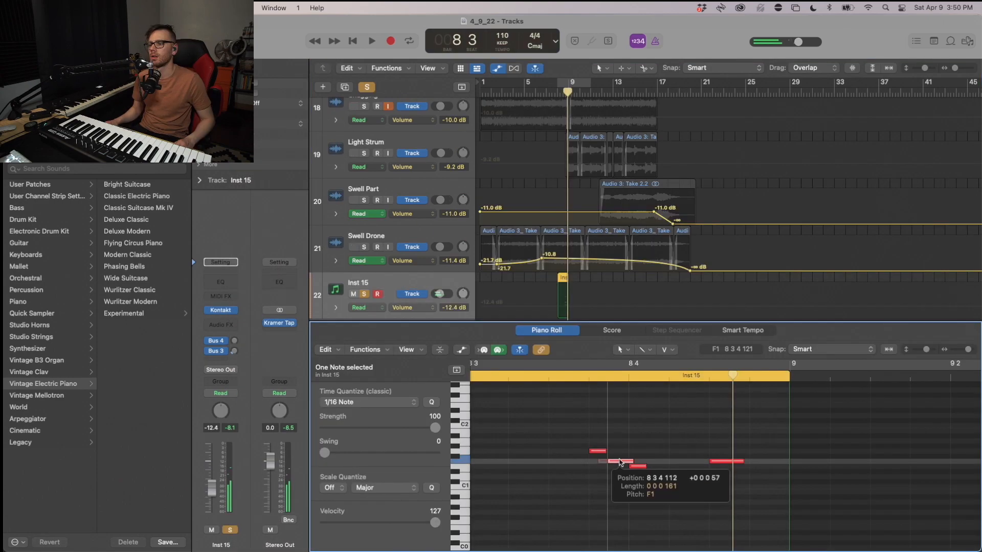
Step: Move the F1 note in the Inst 15 region slightly later to about 8 3 4 112 and audition the change
drag(619, 463, 621, 462)
key(space)
key(space)
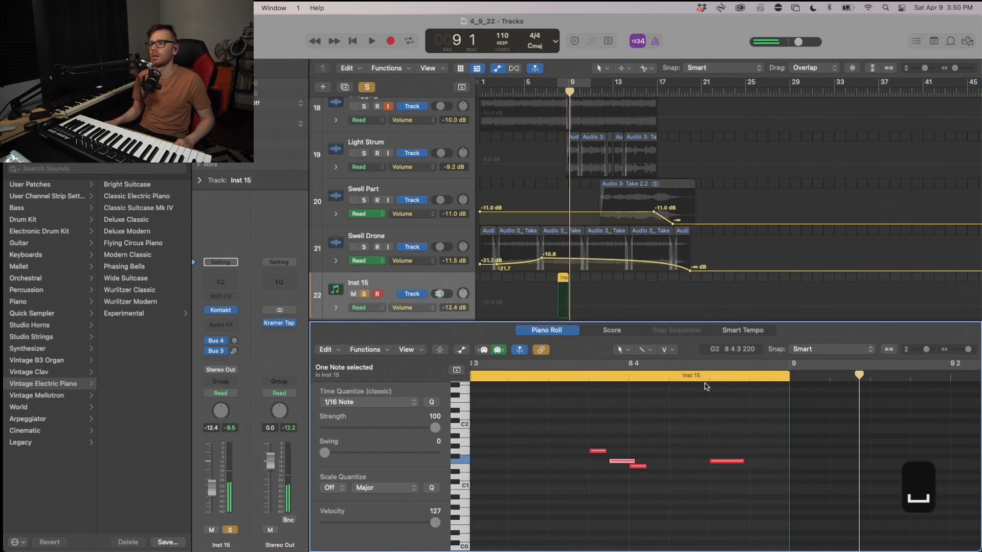
Step: Insert a Compressor on the Inst 15 channel after Kontakt
key(Tab)
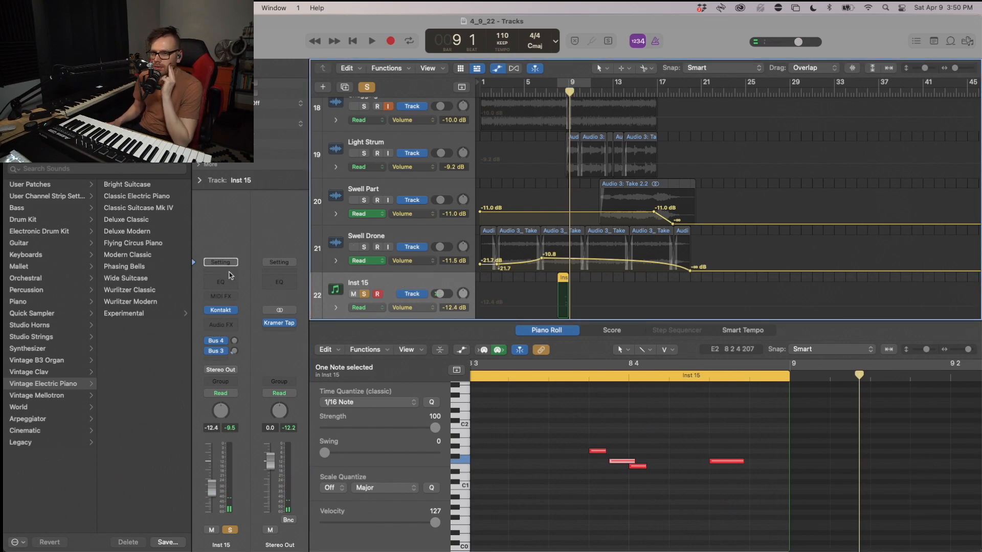
click(494, 267)
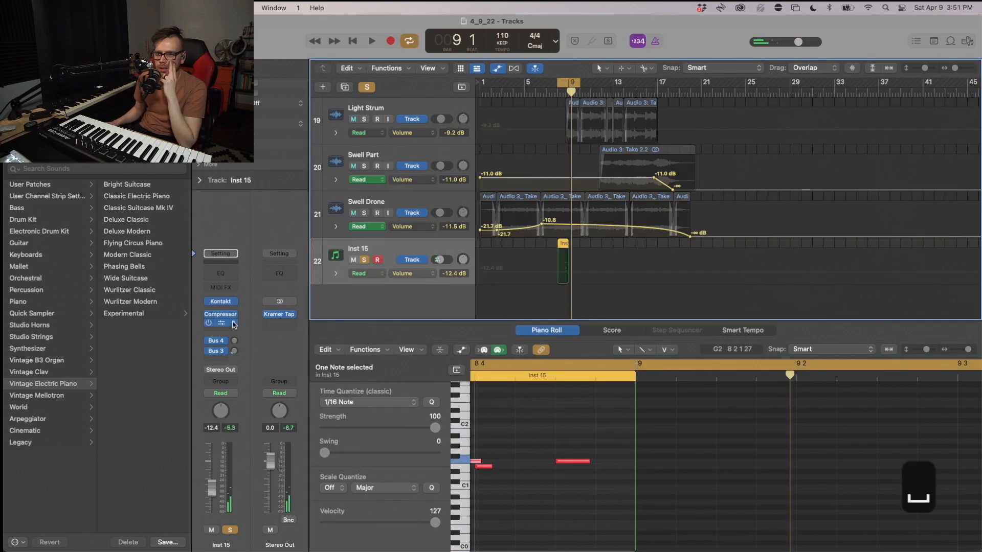
Step: Insert Space Designer after the Compressor on the Inst 15 channel and lower its wet level to about -19 dB during playback
click(234, 324)
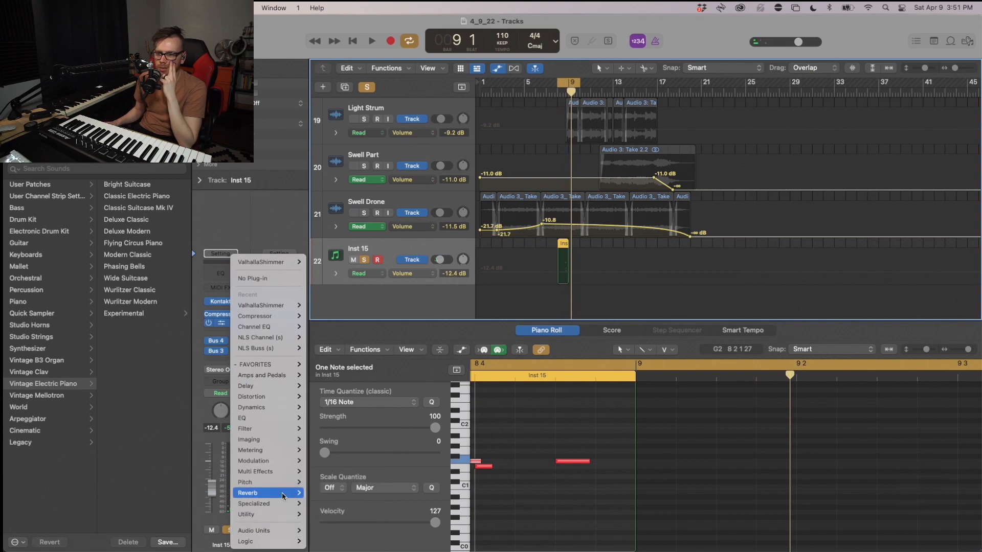
mouse_move(284, 494)
click(381, 527)
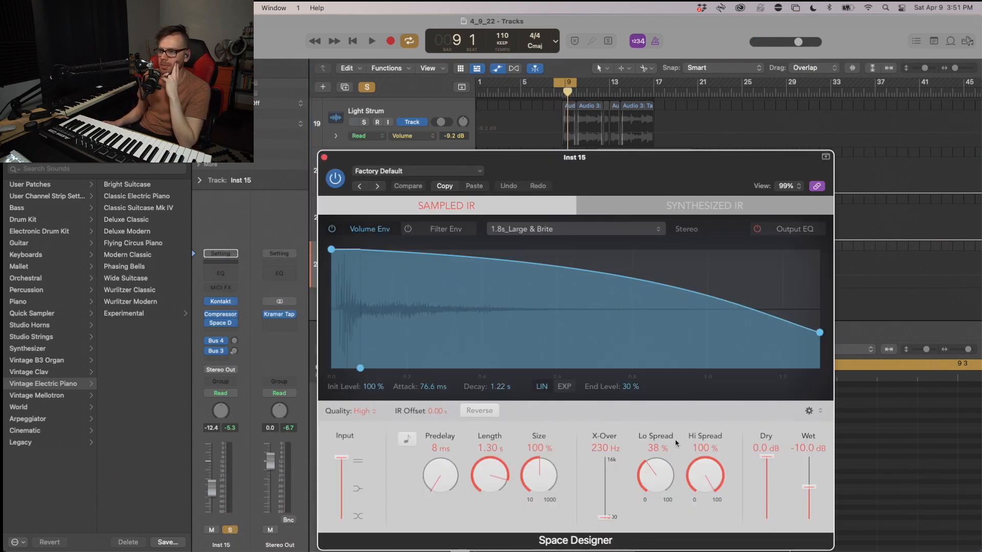
key(space)
drag(808, 487, 808, 504)
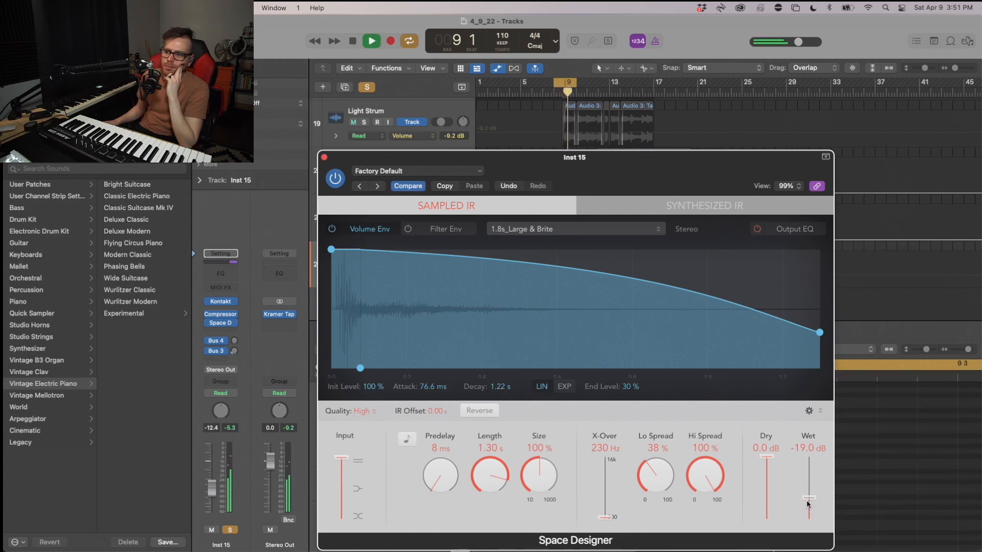
click(325, 157)
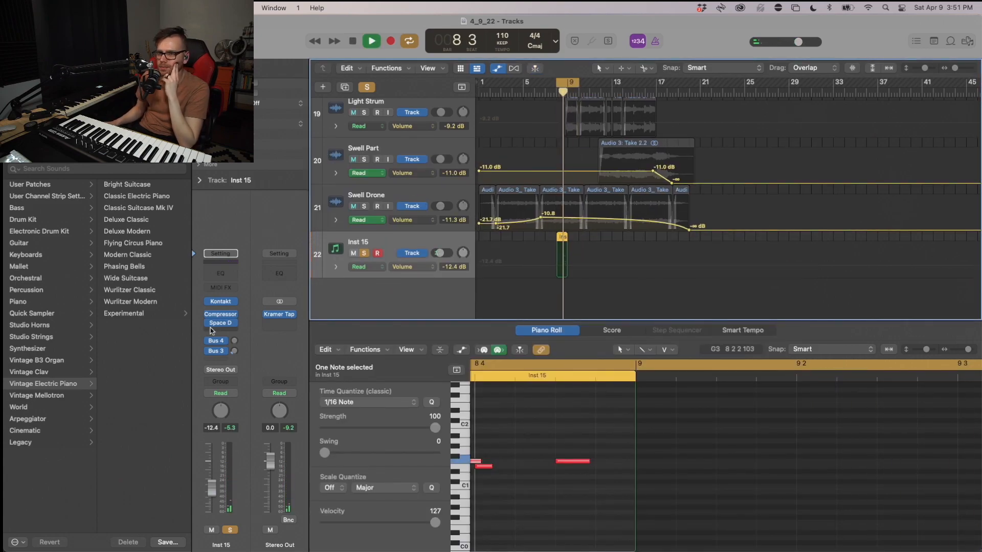
Step: Insert a stereo Transient Master between the Compressor and Space Designer on Inst 15 and adjust its sustain
key(space)
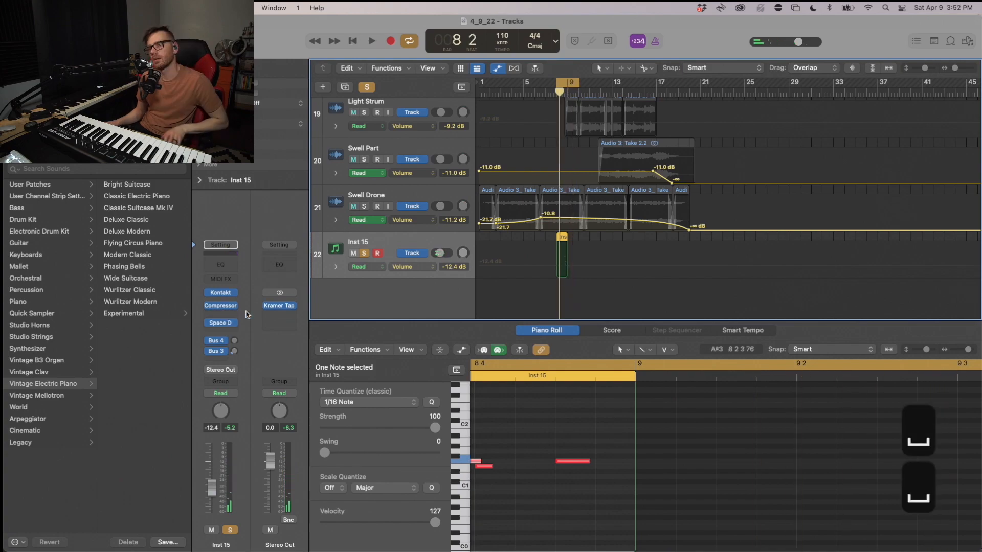
click(221, 332)
mouse_move(273, 429)
mouse_move(240, 531)
mouse_move(312, 499)
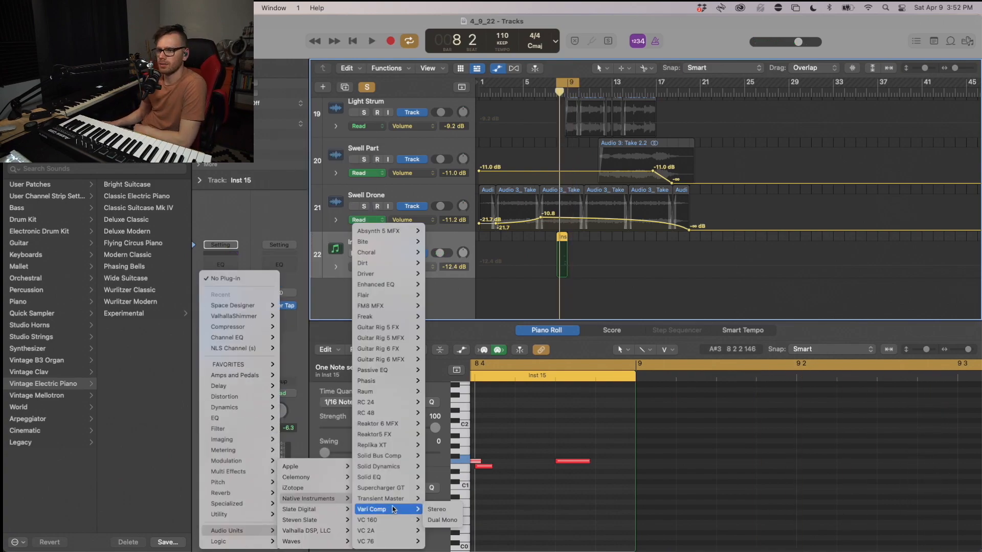
click(435, 499)
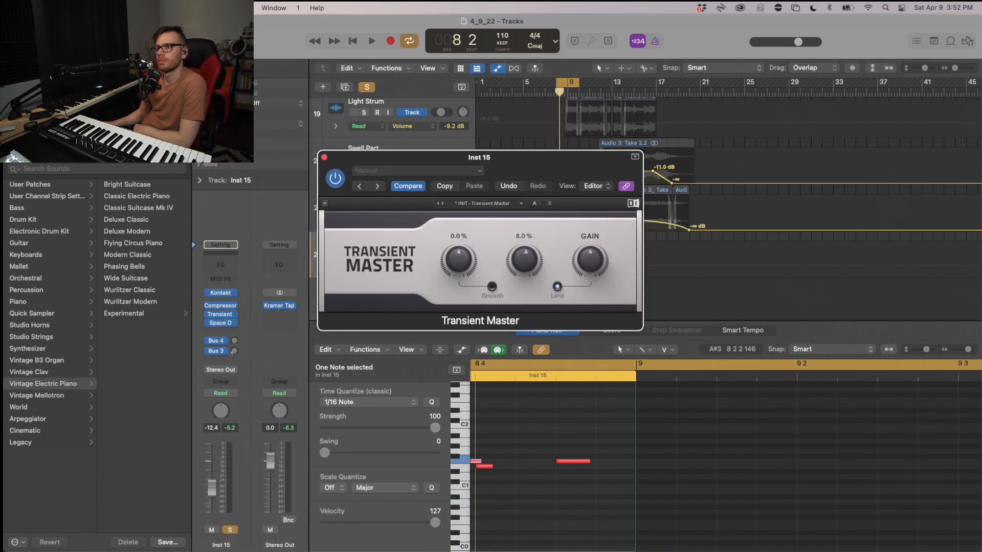
drag(525, 182, 524, 197)
Step: Move Space Designer ahead of Transient Master in the Inst 15 effects chain and close the plug-in window
drag(222, 317, 221, 322)
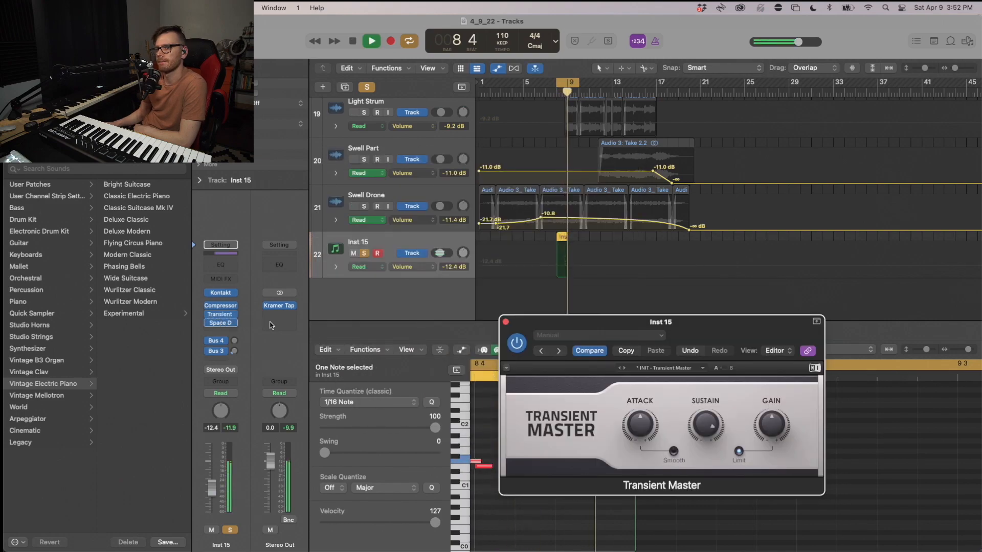
drag(704, 340, 723, 303)
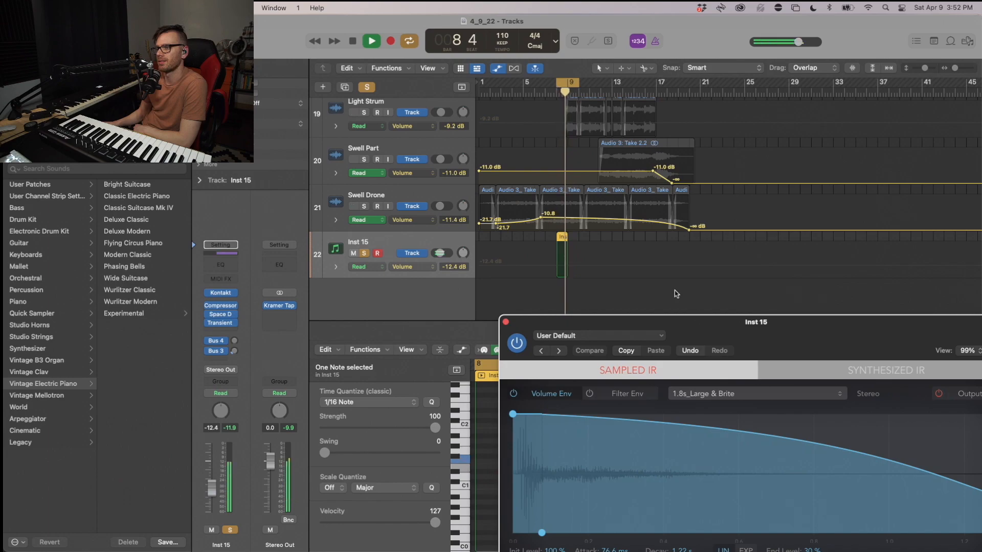
drag(561, 324, 455, 154)
click(400, 153)
Step: Lower the Inst 15 volume to -21.5 dB, unsolo the track and audition it in the full mix
drag(440, 253, 437, 254)
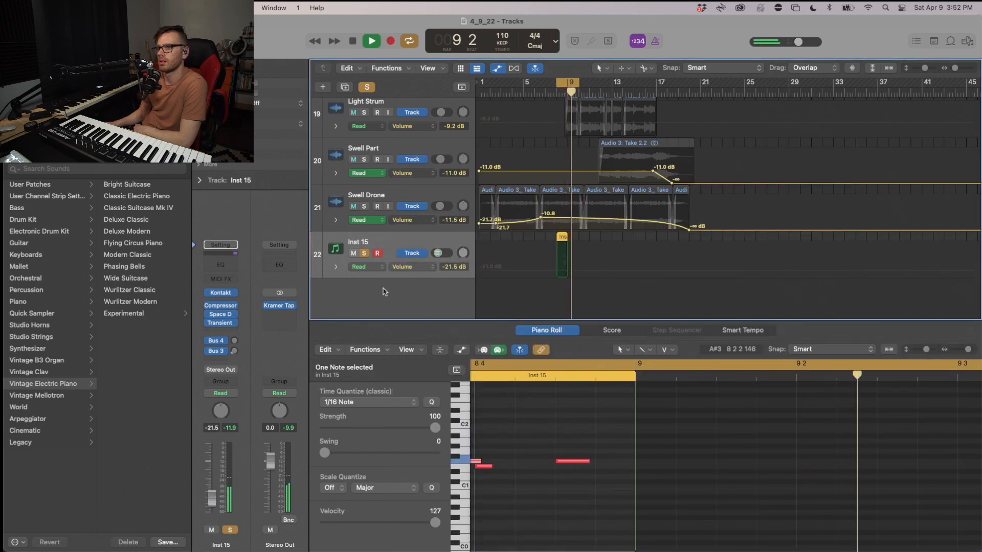
click(364, 253)
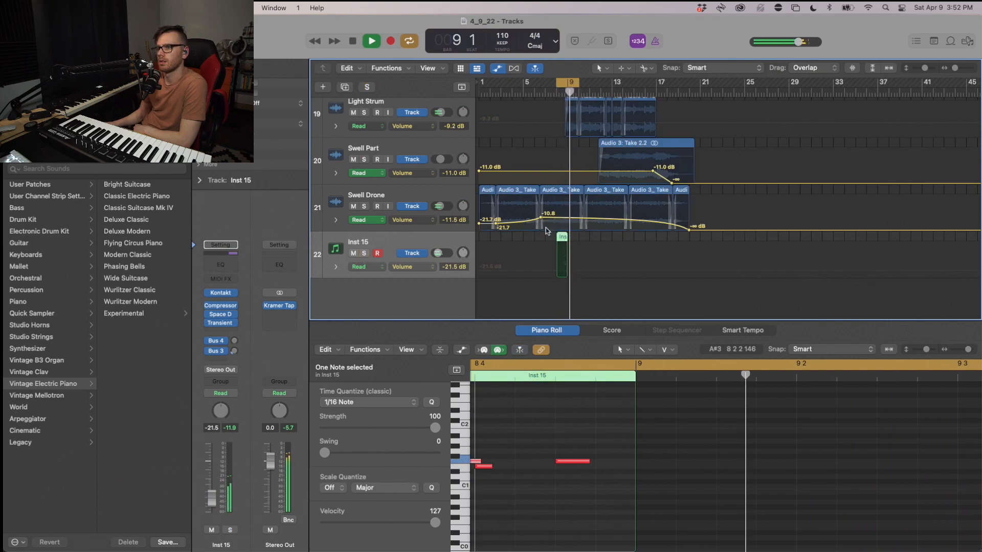
key(space)
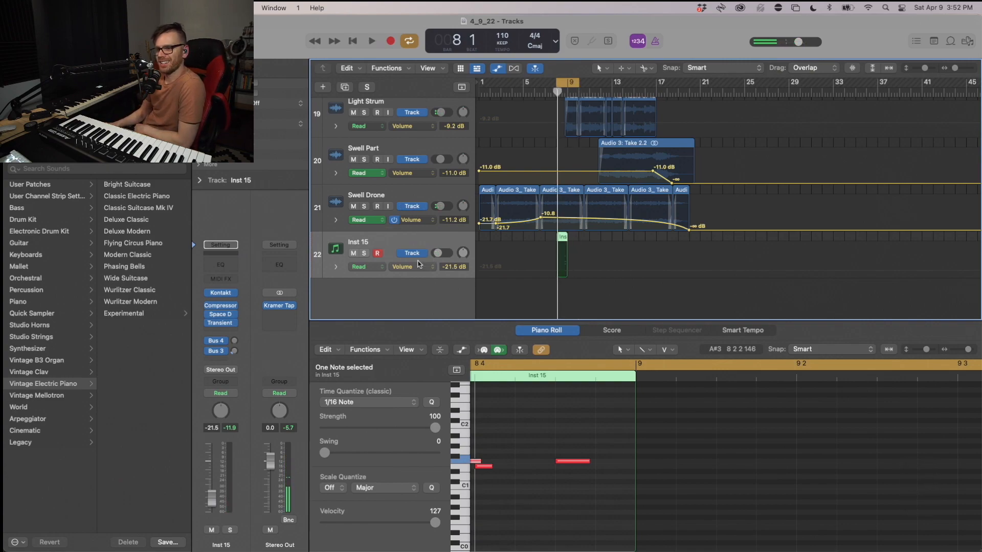
Step: Set the make-up gain of the Inst 15 Compressor to 3.0 dB and close its window
scroll(531, 404, left, 3)
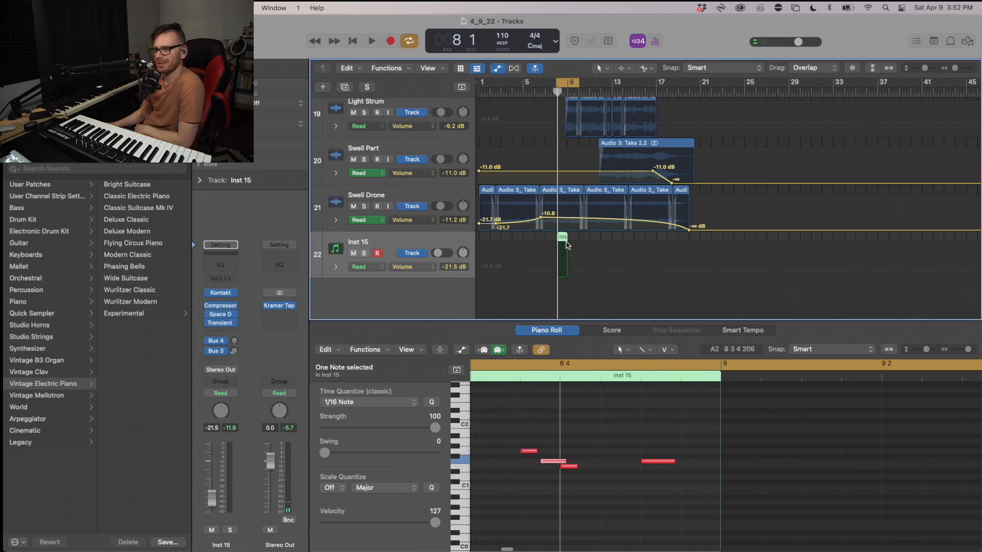
click(225, 306)
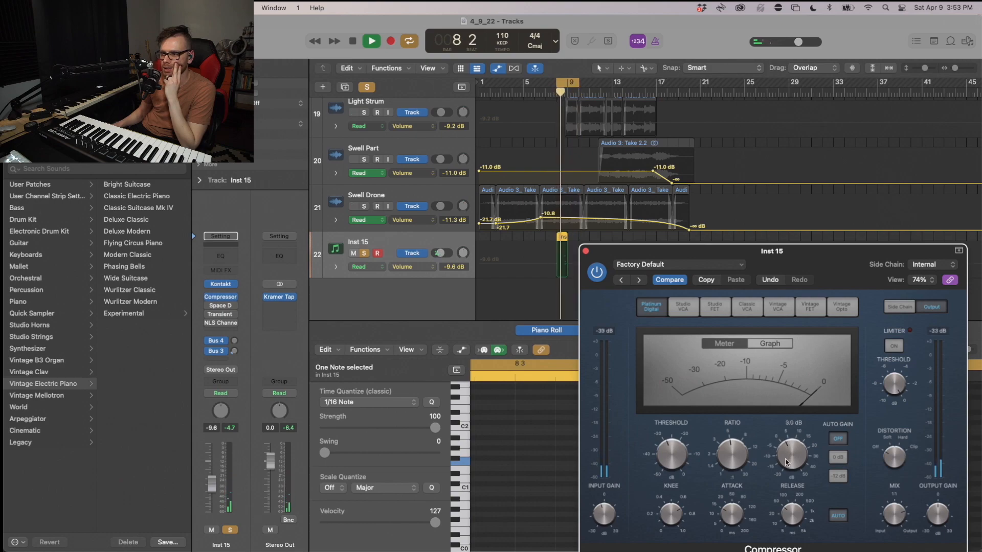
click(585, 251)
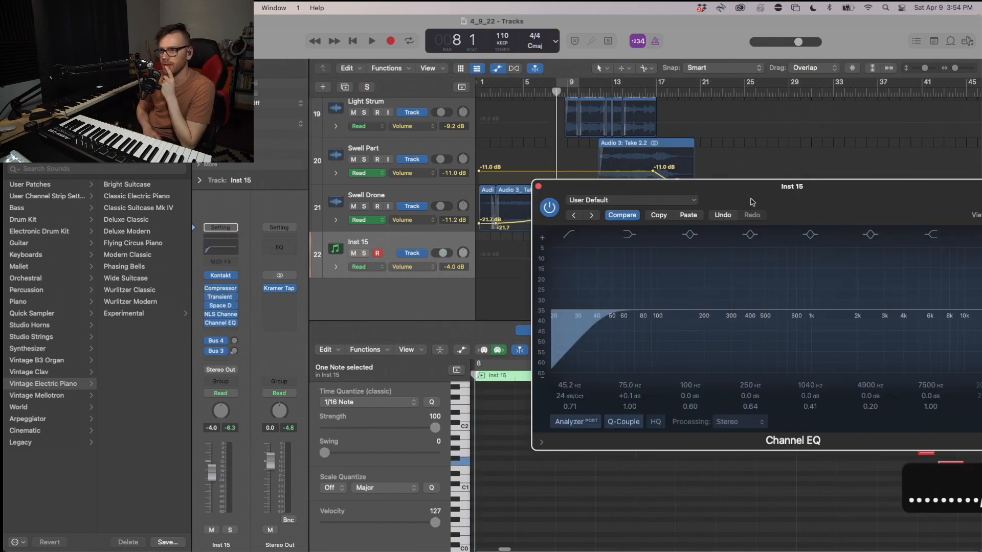
Step: Adjust the low-cut band of the Channel EQ on Inst 15 during playback, and turn off cycle playback
key(space)
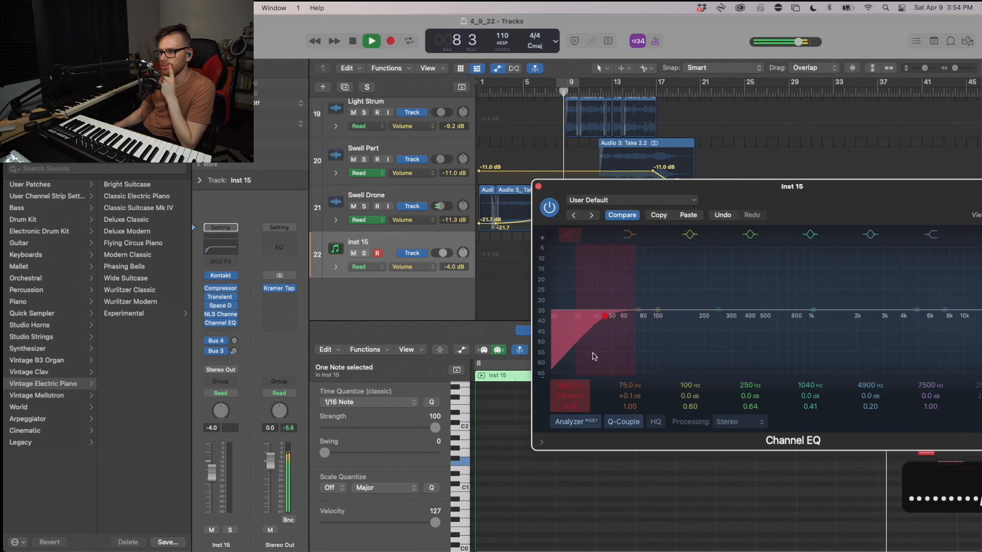
drag(563, 387, 554, 198)
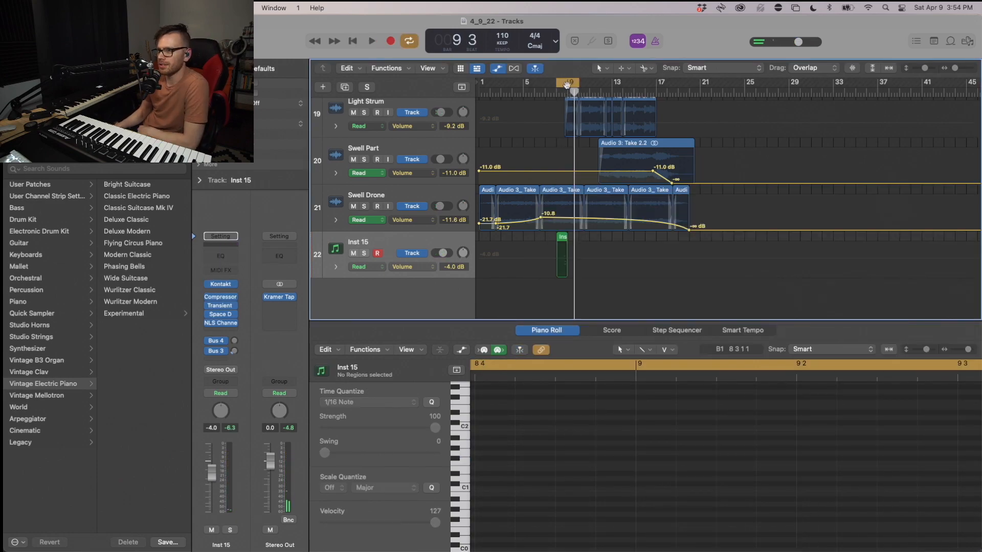
click(567, 85)
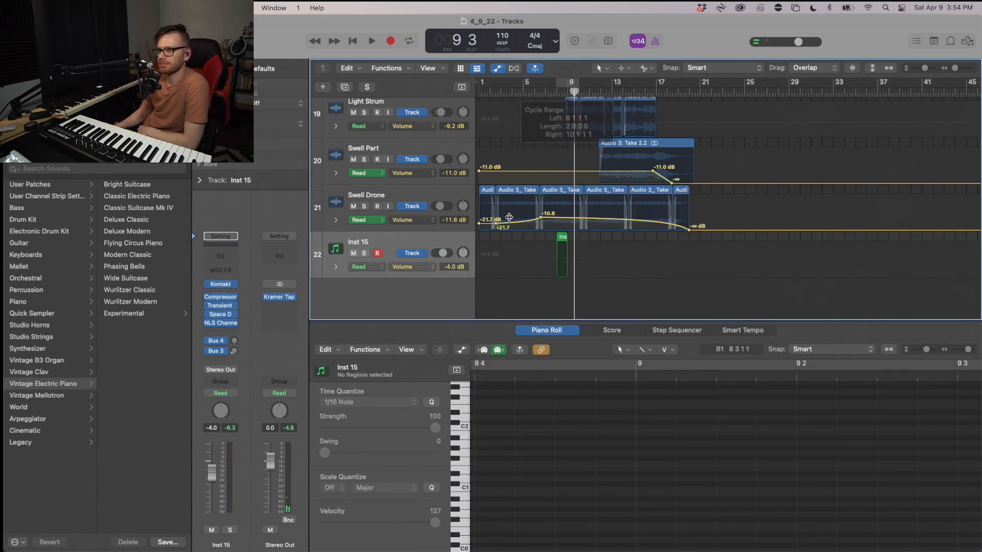
key(space)
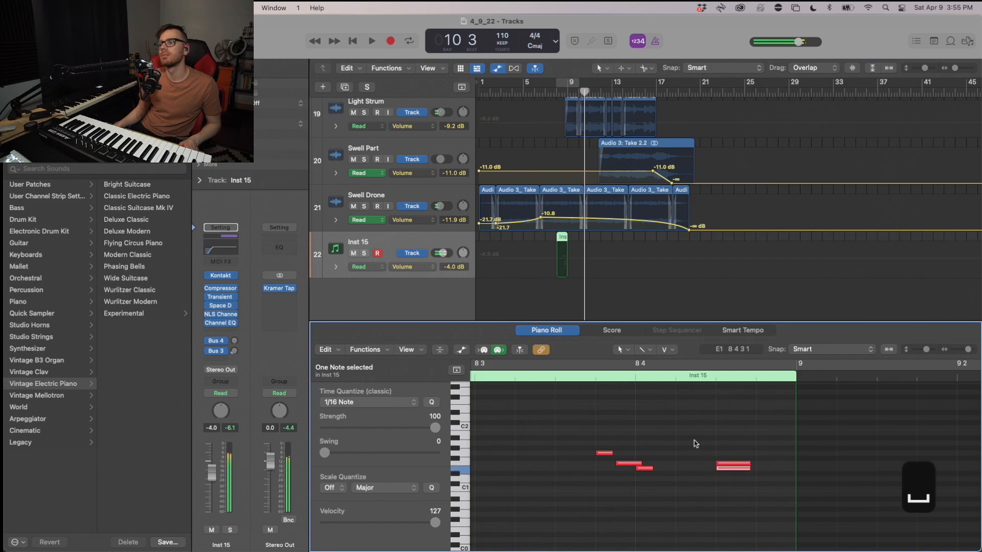
Step: Move the lower of the two stacked end notes in Inst 15 down to C1 and add a C1 note under the first note
drag(731, 466, 732, 489)
click(661, 484)
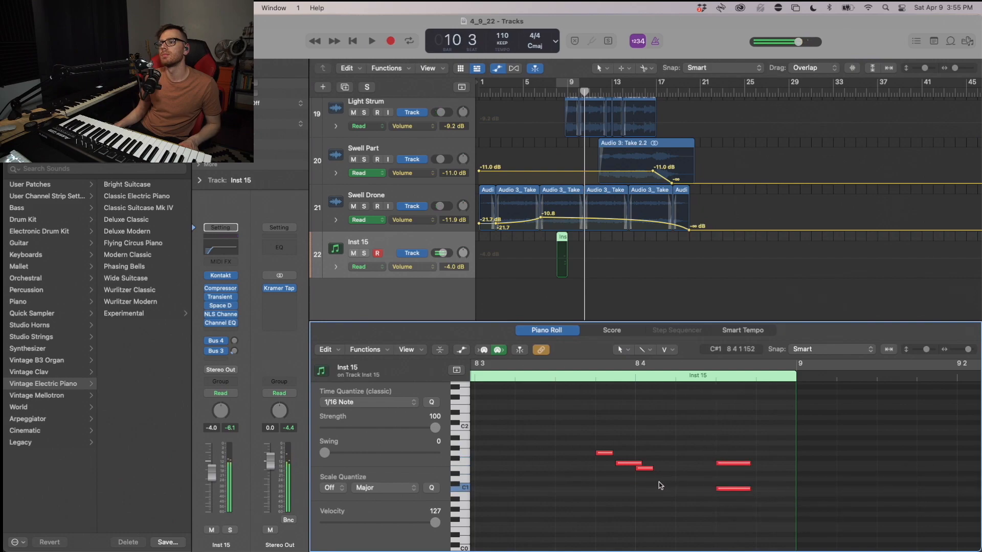
double_click(587, 365)
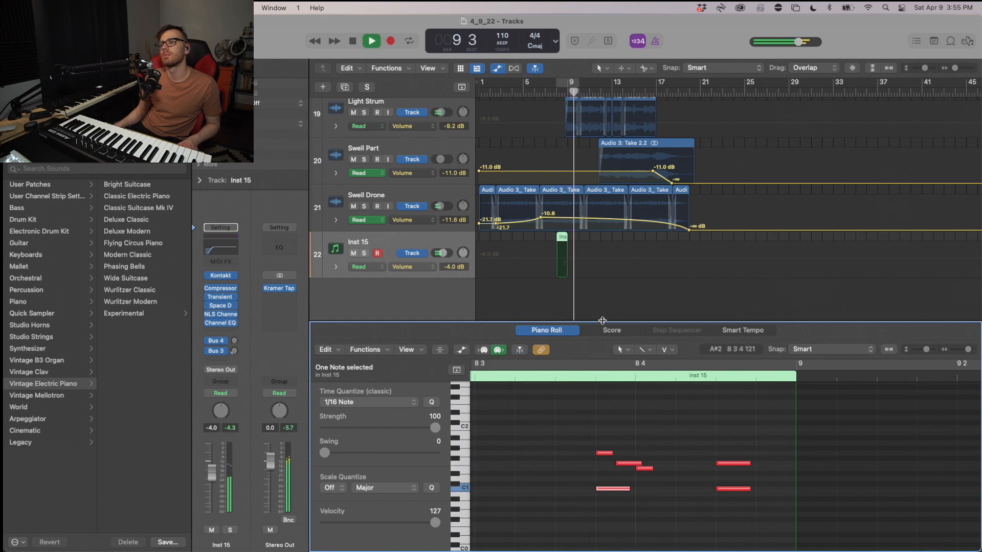
Step: Hide the track automation lanes in the Tracks area
key(a)
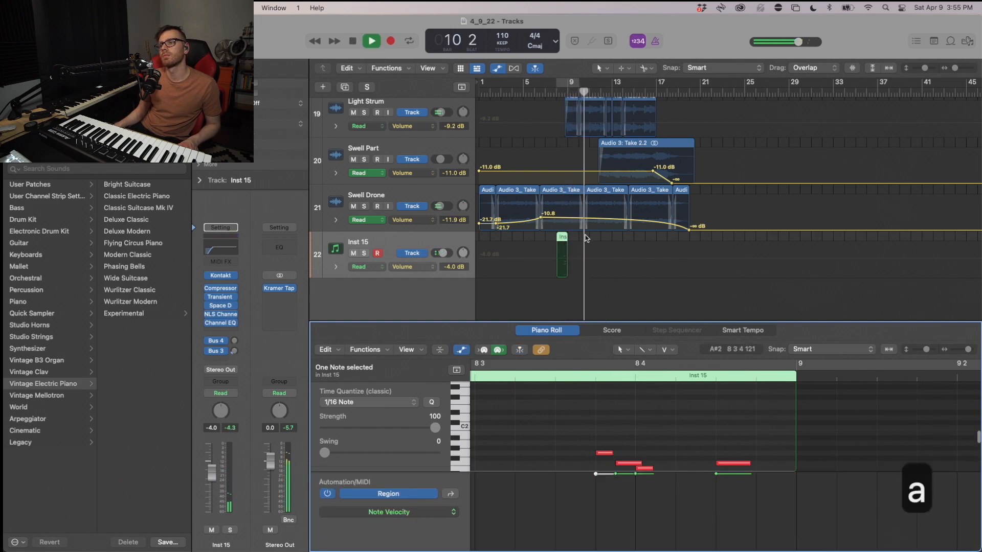
key(a)
key(z)
key(z)
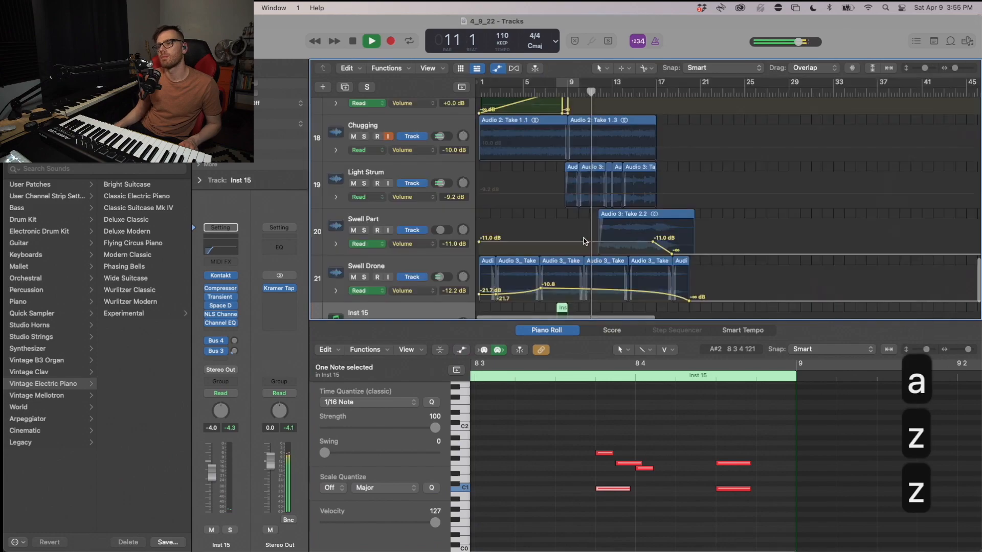
click(564, 212)
key(a)
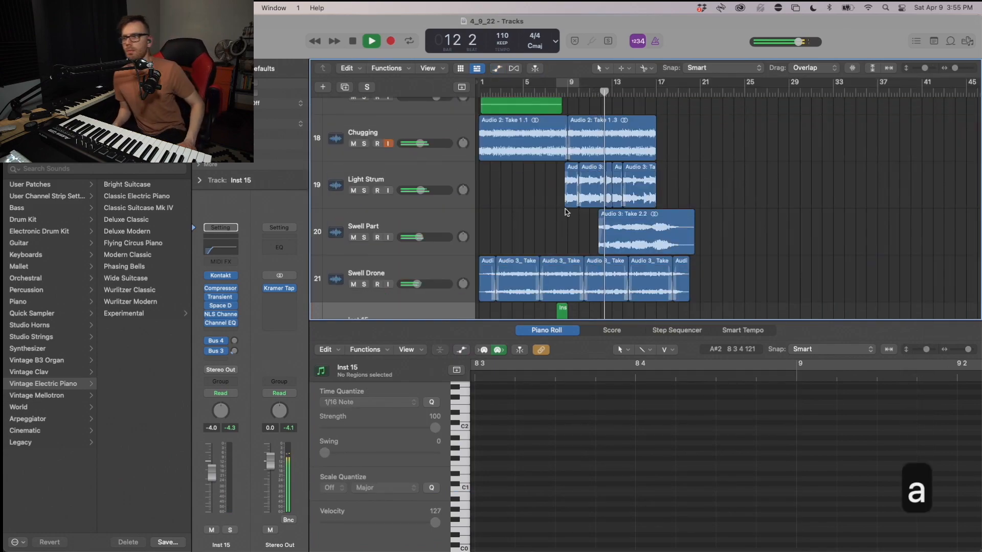
Step: Stop playback, look over the regions of all tracks in the arrangement and return the playhead to the start
key(space)
key(super+Up)
key(super+Right)
key(super+Up)
key(super+Up)
key(super+Right)
key(super+Right)
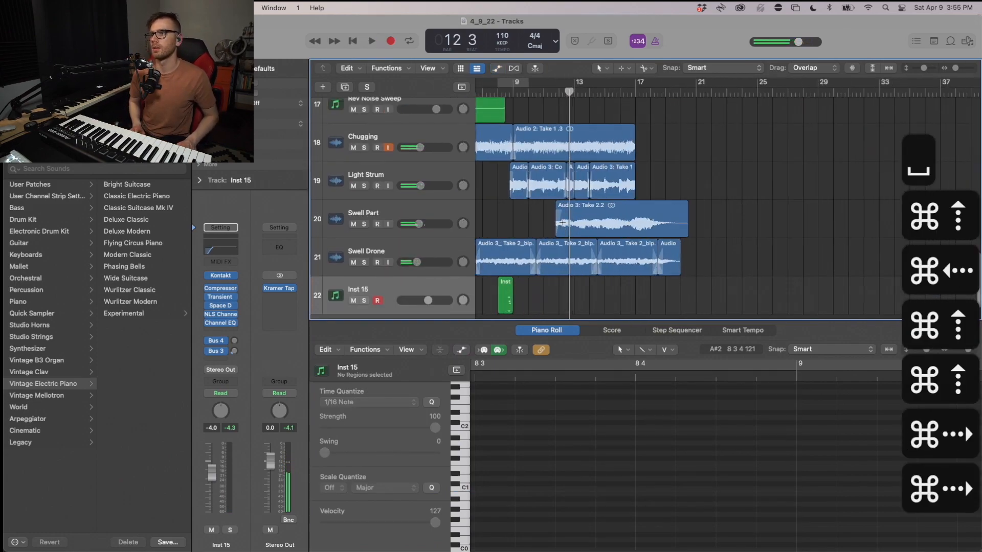
key(super+Right)
key(super+Right)
key(super+Up)
key(super+Right)
key(super+Up)
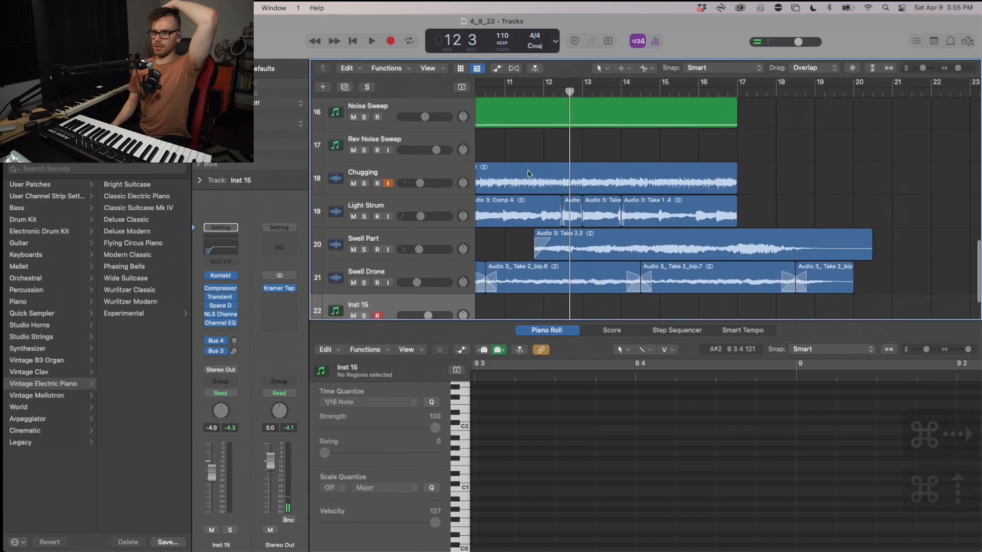
key(super+Up)
key(super+Left)
key(super+Left)
key(super+Left)
key(super+Left)
key(super+Left)
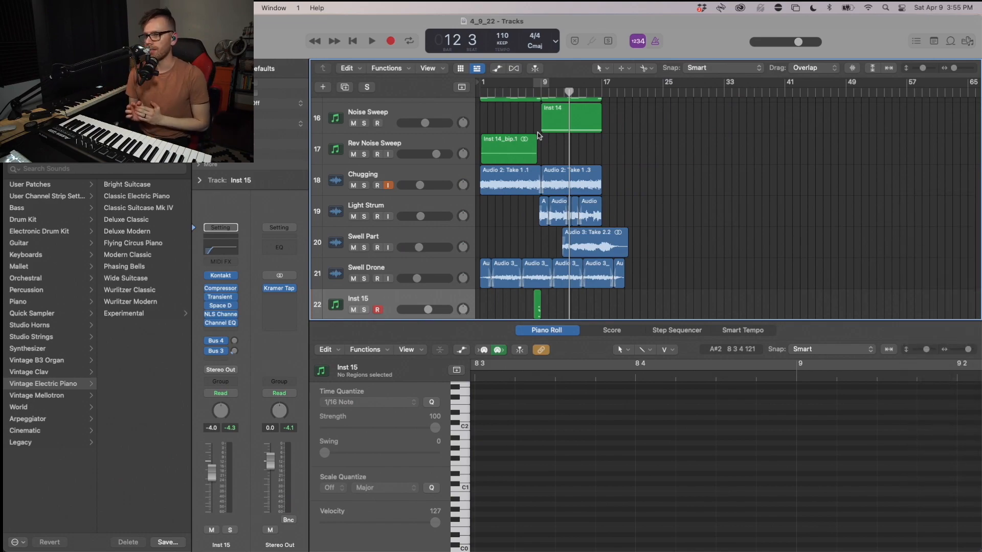
key(super+Down)
key(super+Right)
key(super+Right)
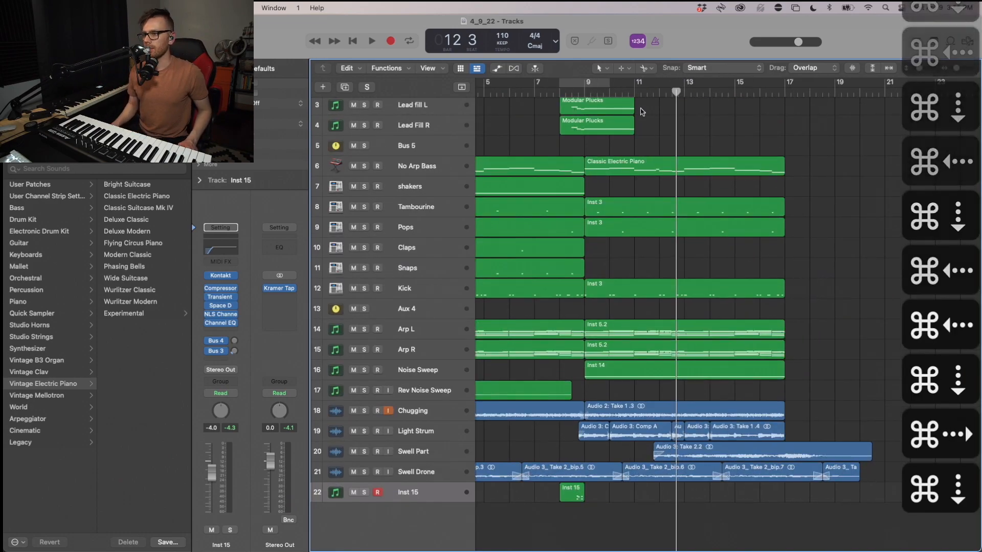
key(Return)
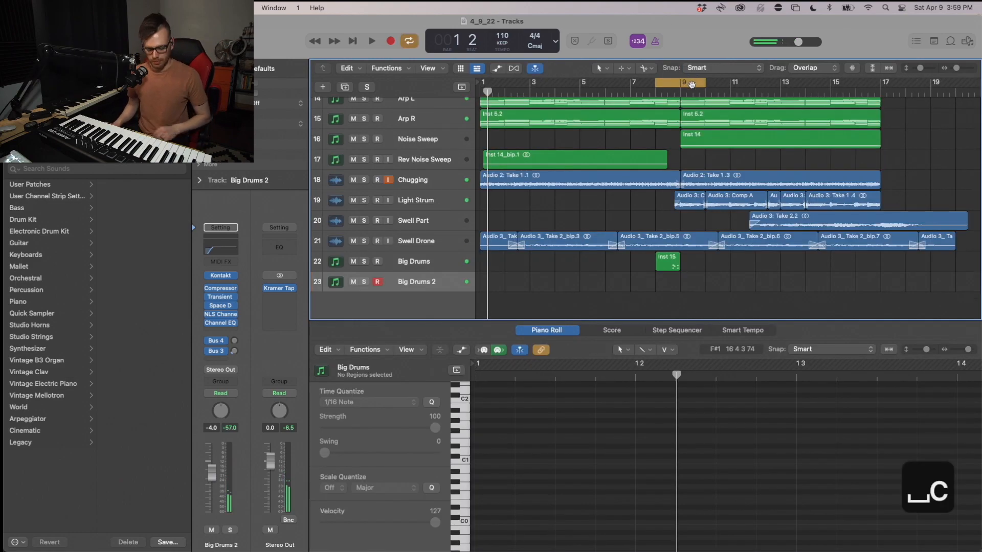
Step: Record a MIDI drum performance on the Big Drums 2 track from bar 9 to about 17 3 with cycle off
key(c)
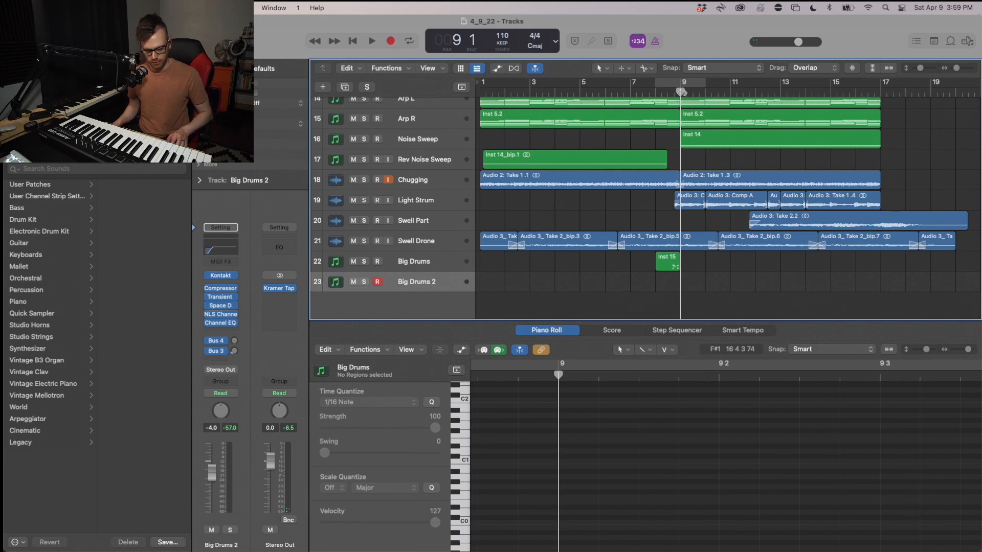
key(r)
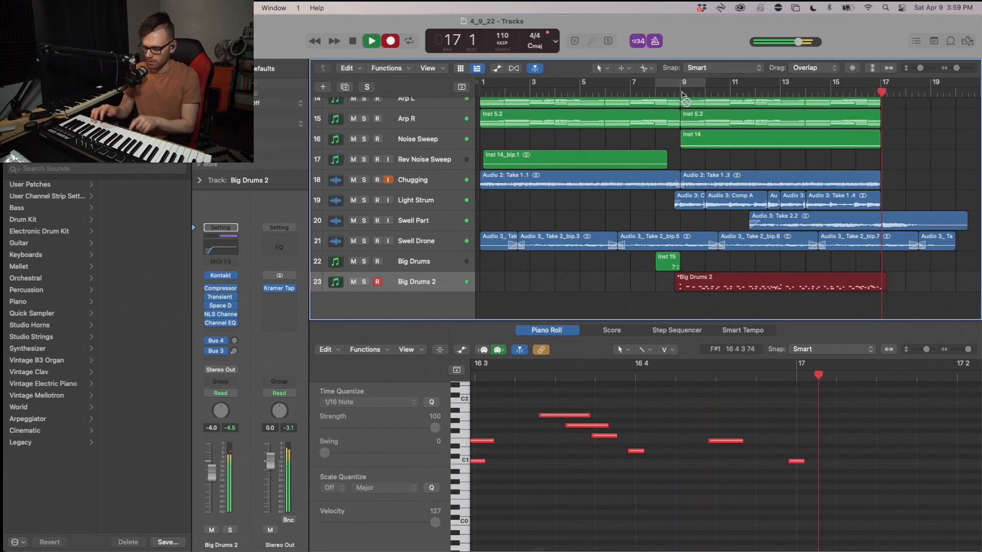
key(space)
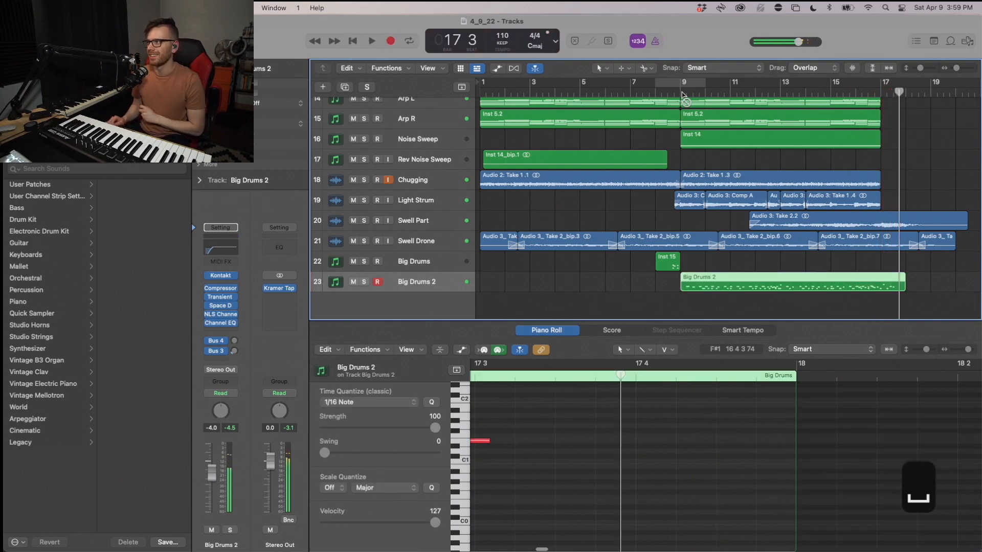
Step: Raise the pitch of the note just before bar 15 in the Big Drums 2 region and audition the change
drag(663, 95, 655, 95)
click(707, 281)
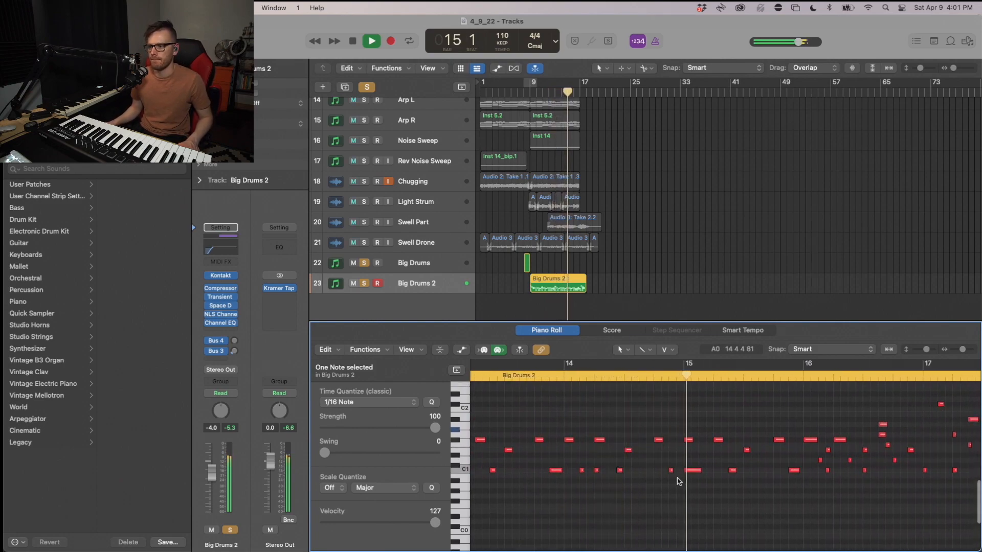
key(space)
drag(674, 434, 676, 420)
double_click(563, 377)
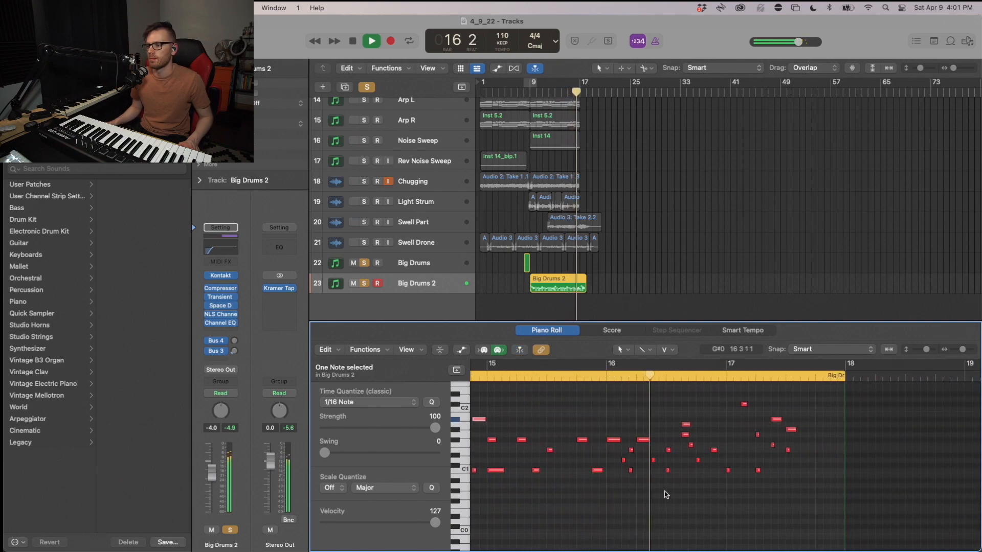
key(space)
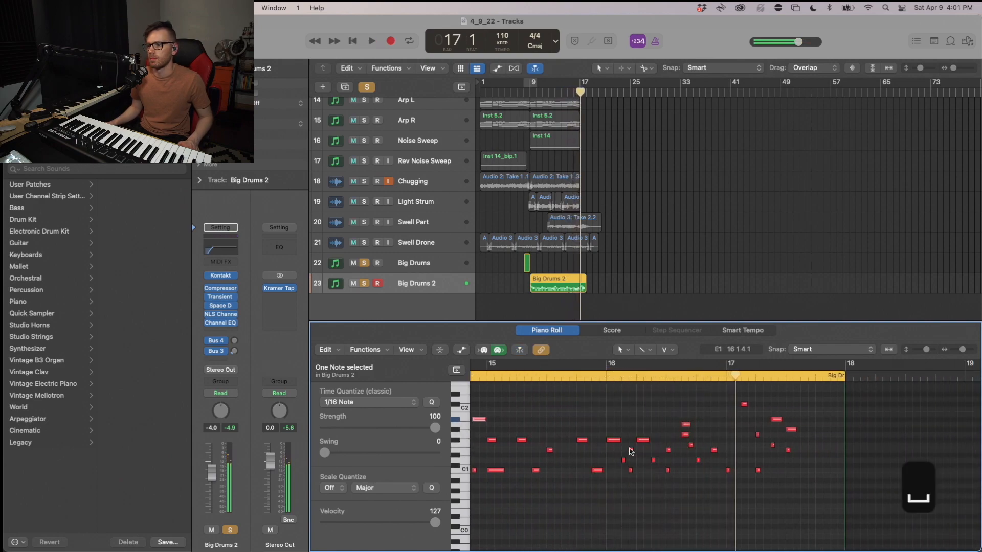
Step: Try switching off time quantize for the group of notes around bar 16 in the Big Drums 2 region, audition them and undo the change
drag(632, 451, 634, 451)
drag(655, 417, 596, 482)
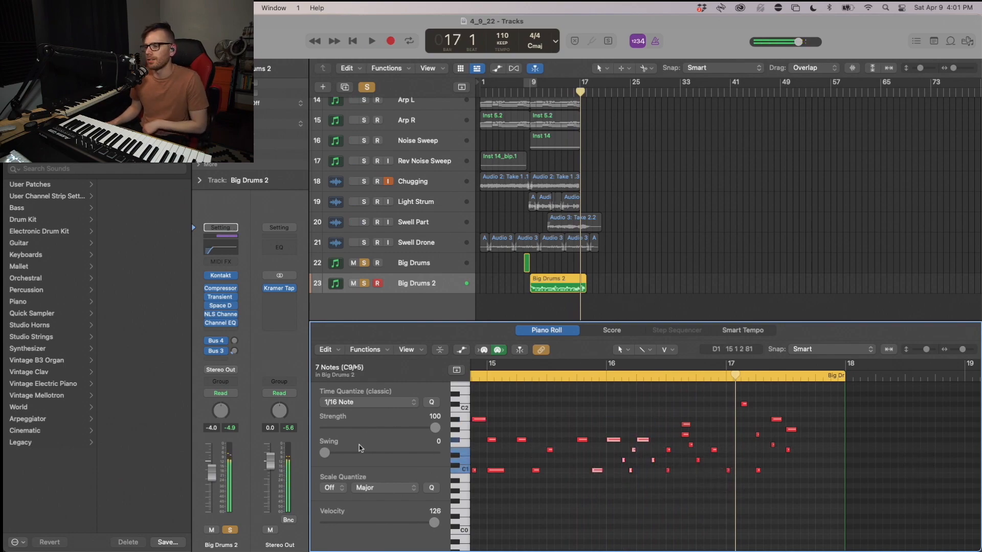
click(368, 402)
click(337, 342)
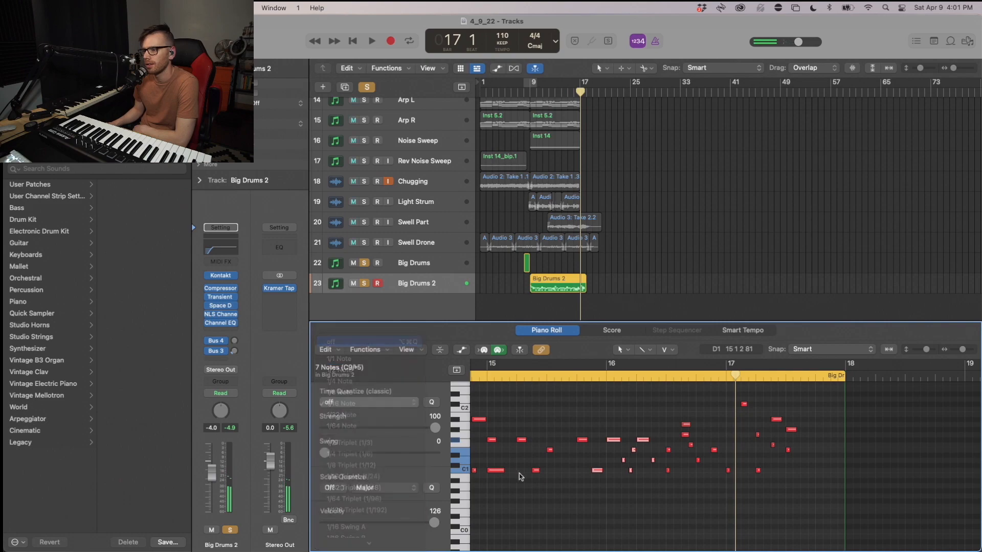
click(577, 379)
key(space)
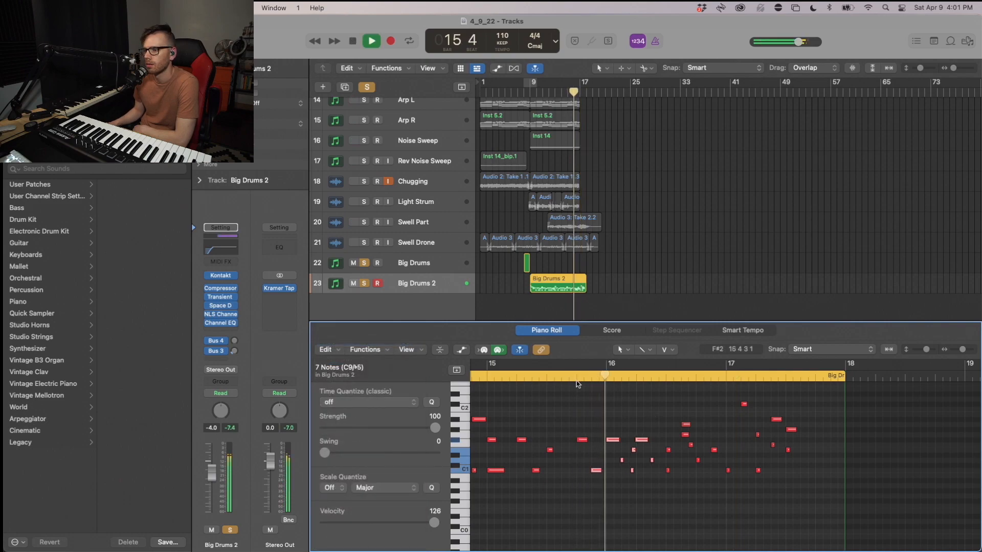
key(space)
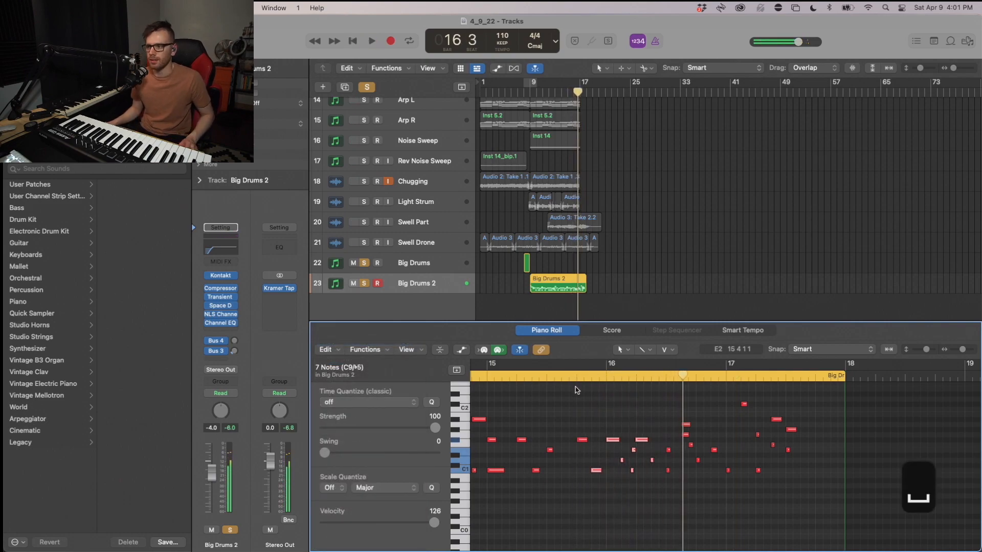
key(super+z)
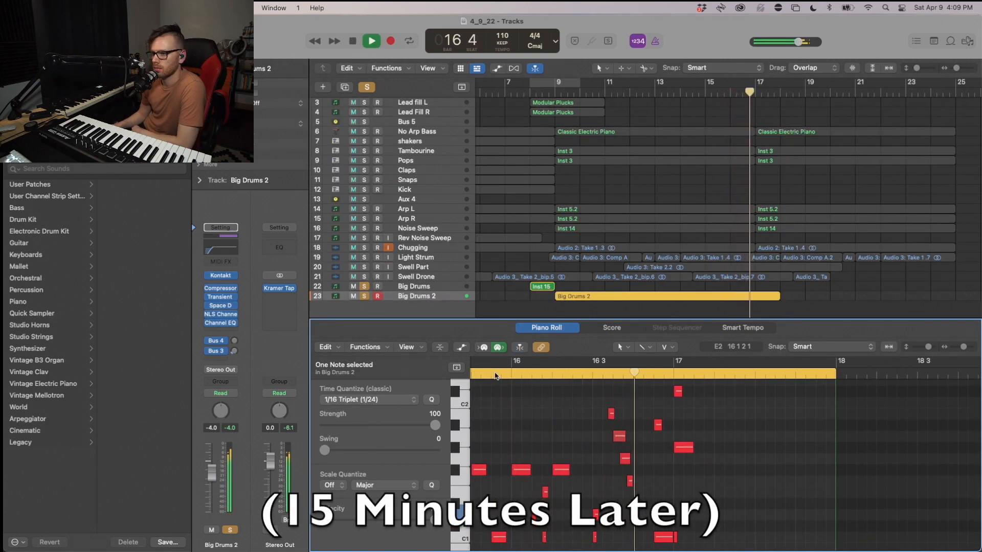
Step: Stop playback, unsolo the Big Drums and Big Drums 2 tracks, and close the Piano Roll
scroll(588, 398, right, 1)
key(space)
click(364, 286)
click(364, 296)
drag(729, 318, 728, 321)
key(p)
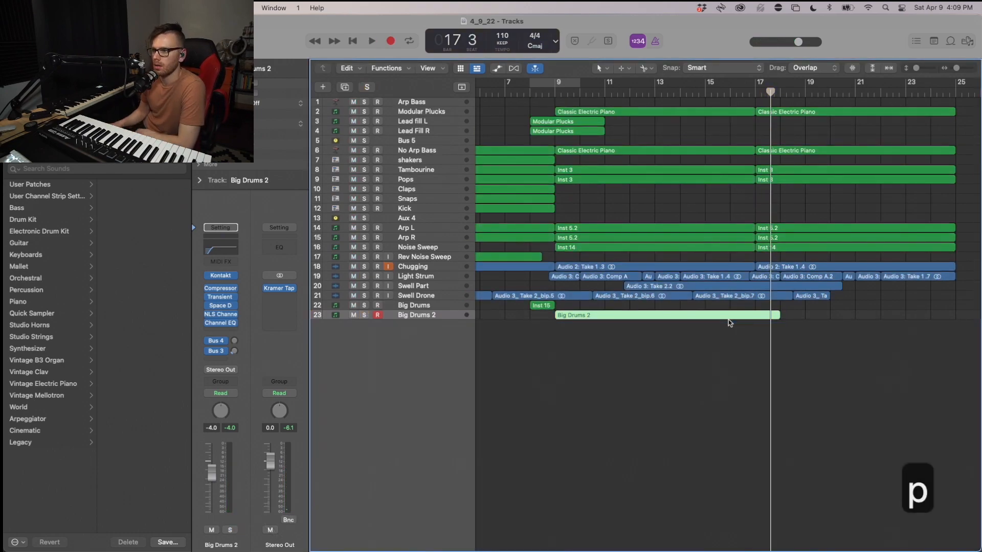
Step: Solo the Big Drums 2 track and return the playhead to the start of the project
click(364, 315)
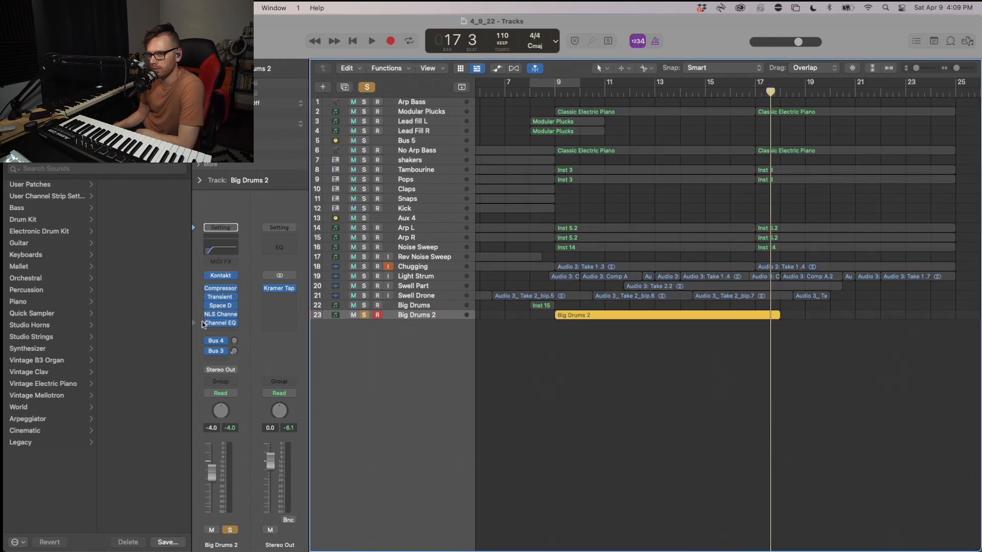
key(Return)
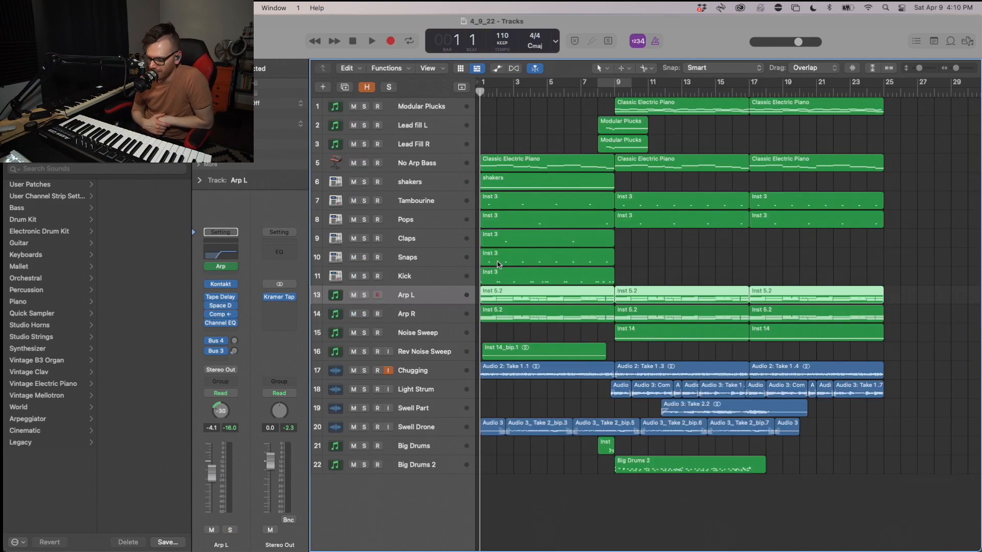
Step: Play the arrangement from bar 1 through bar 25 and examine the Big Drums 2 region's notes up to bar 18 in the Piano Roll
key(space)
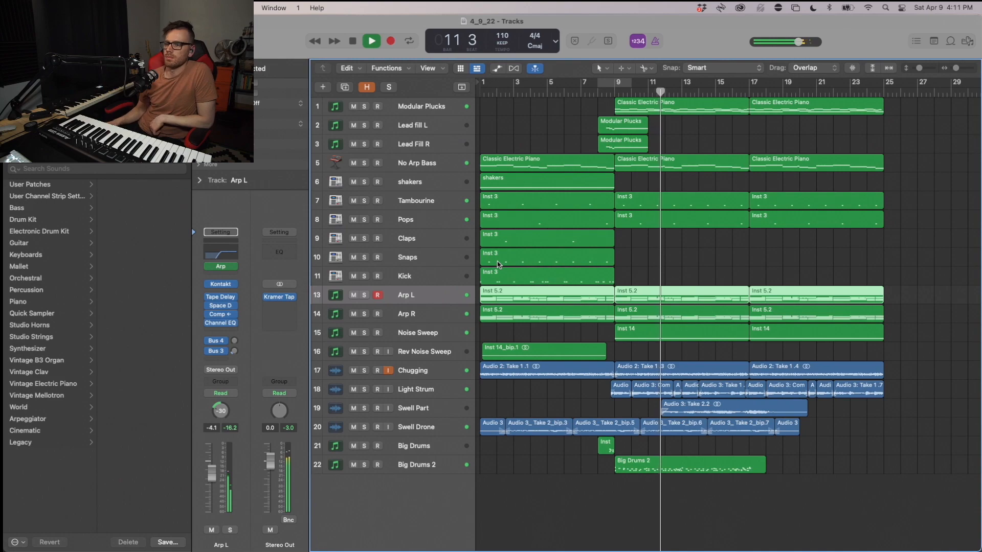
click(639, 466)
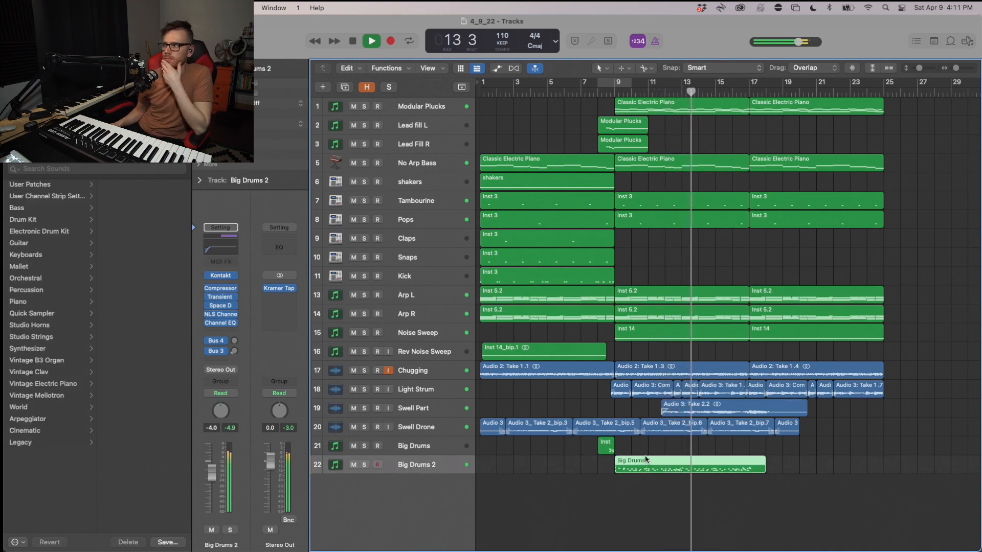
double_click(682, 465)
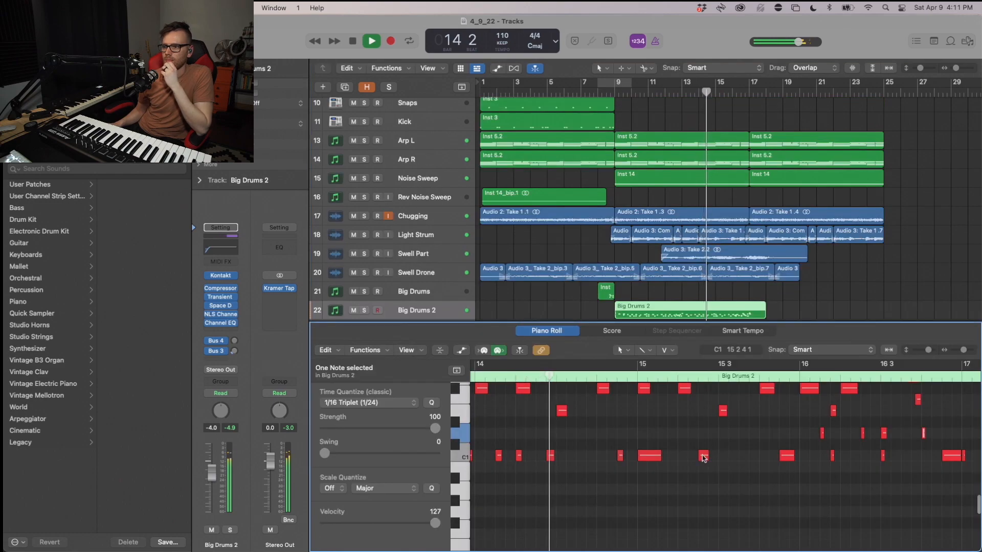
scroll(694, 449, up, 3)
key(super+Up)
key(super+Up)
key(super+Up)
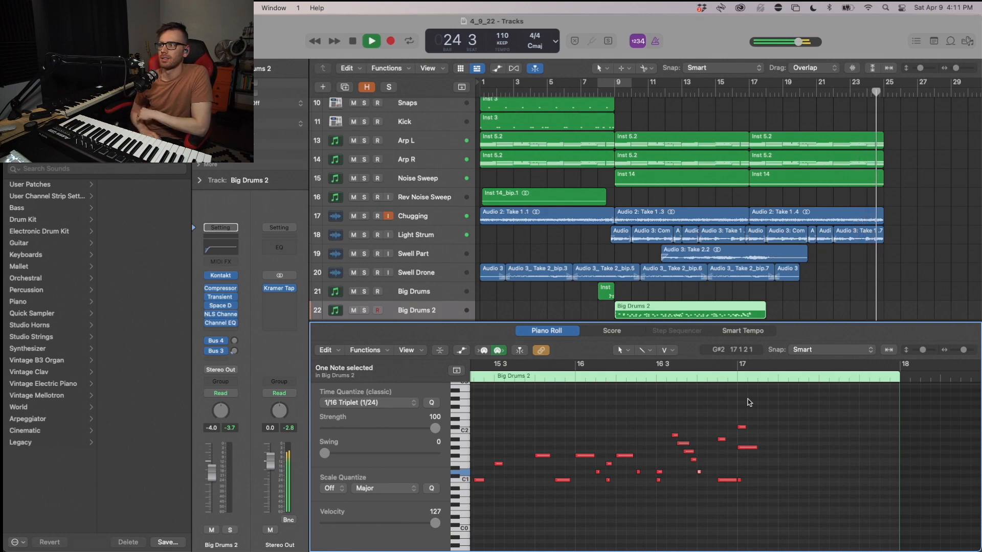
key(space)
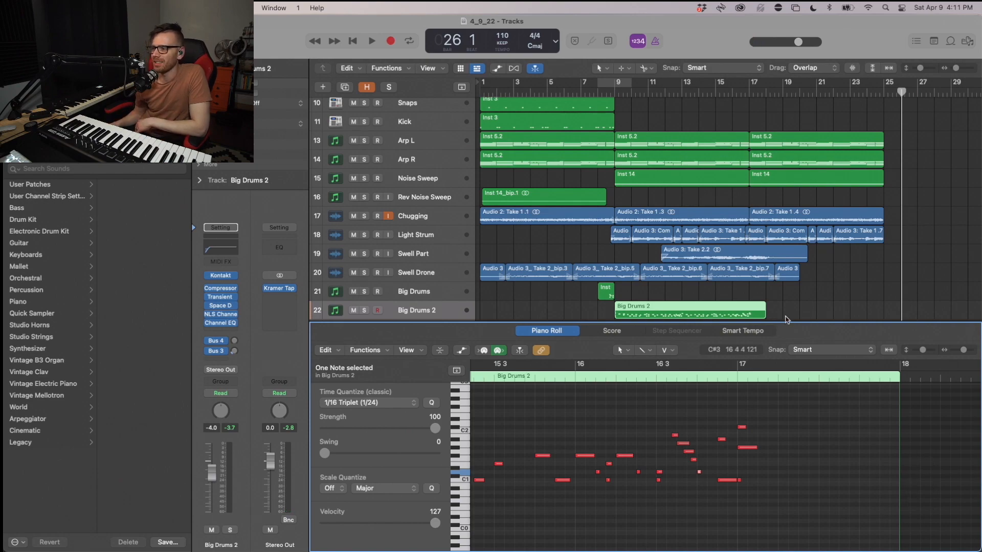
Step: Clear the region selection and fit the whole arrangement in the Tracks area to look over every track's regions
click(801, 305)
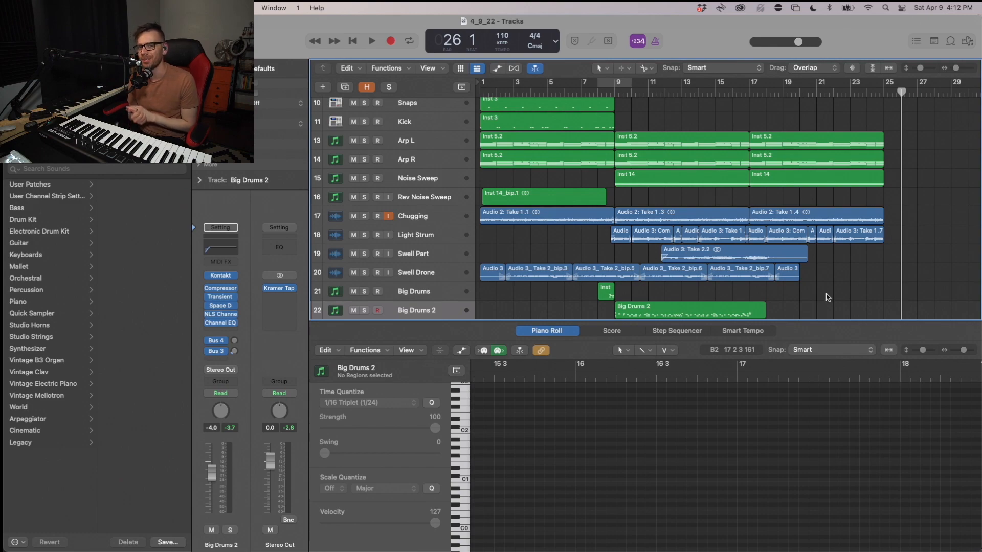
key(z)
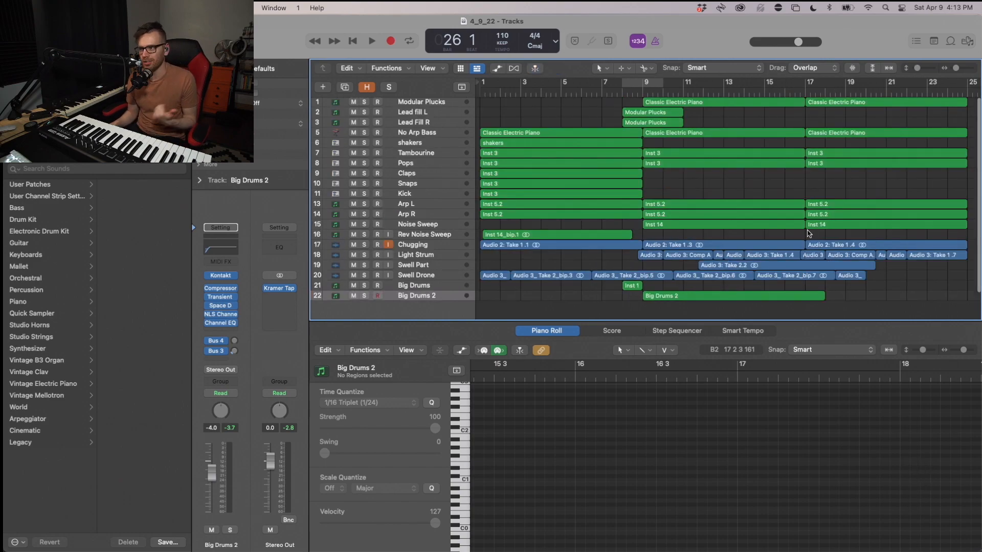
scroll(806, 225, down, 1)
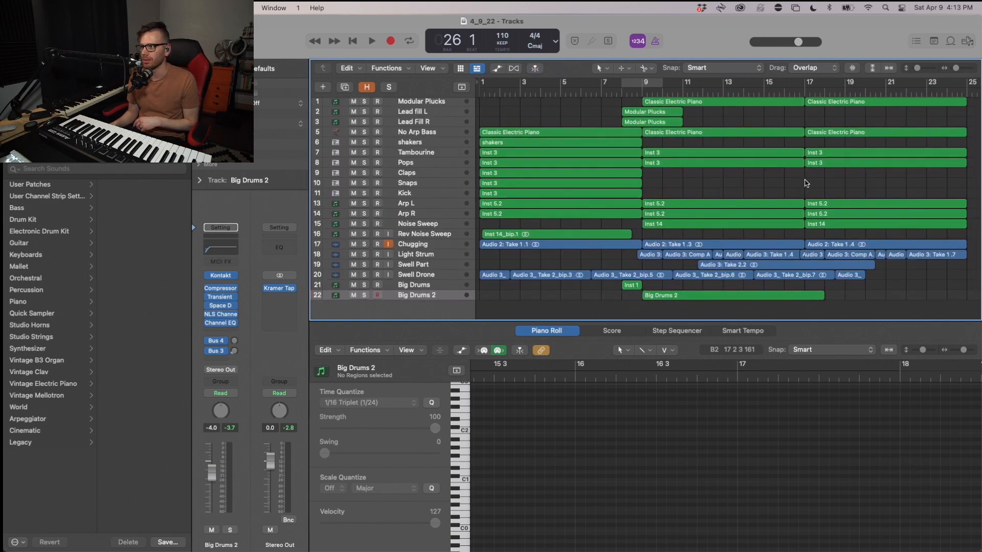
scroll(806, 182, right, 1)
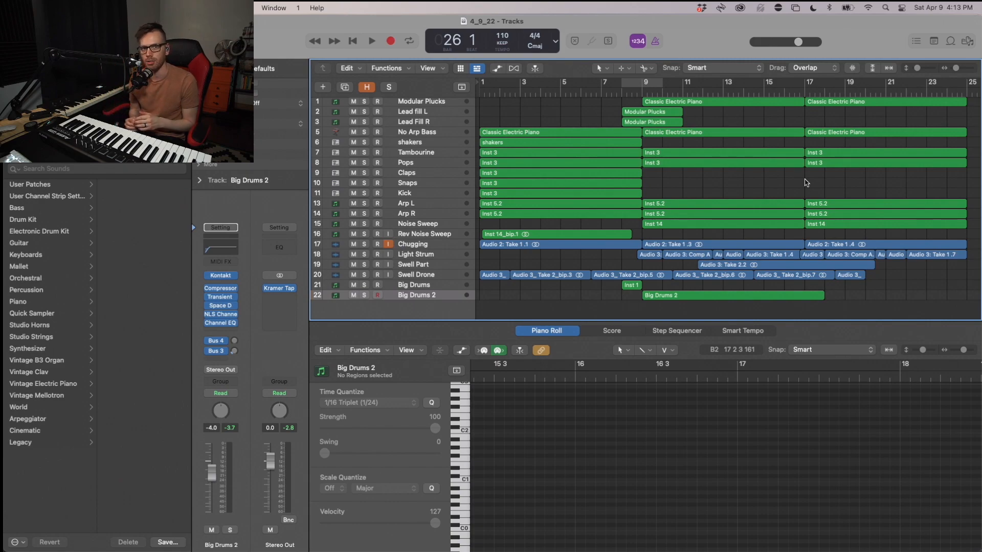
scroll(806, 182, right, 1)
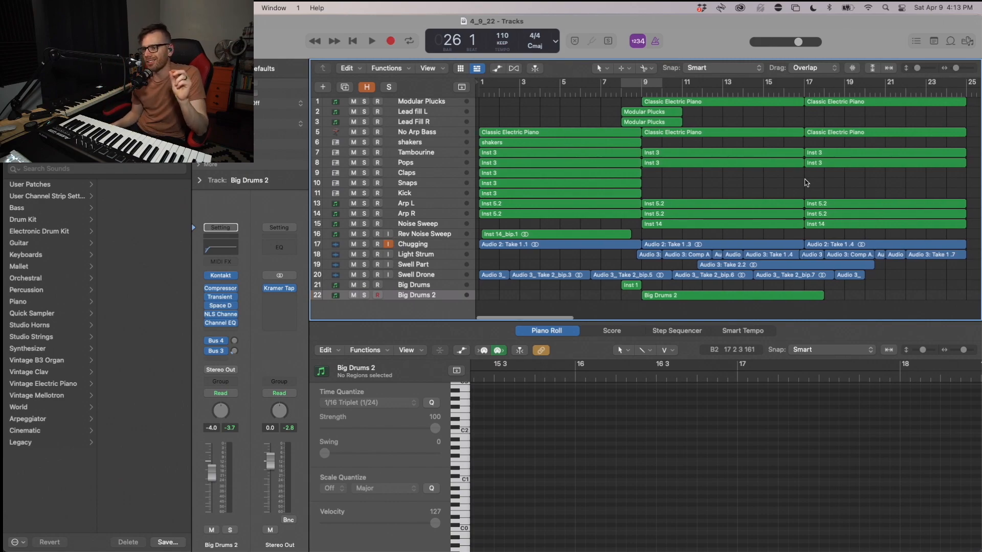